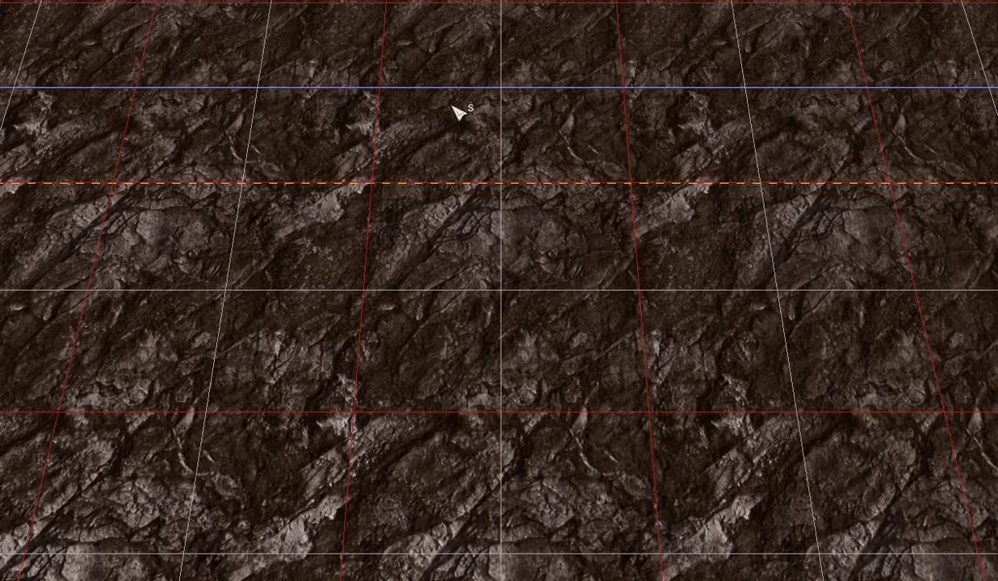
Lower the rocky ground to empty space around the upper-left corner of the playable area and along its upper boundary
right_drag(499, 291, 411, 186)
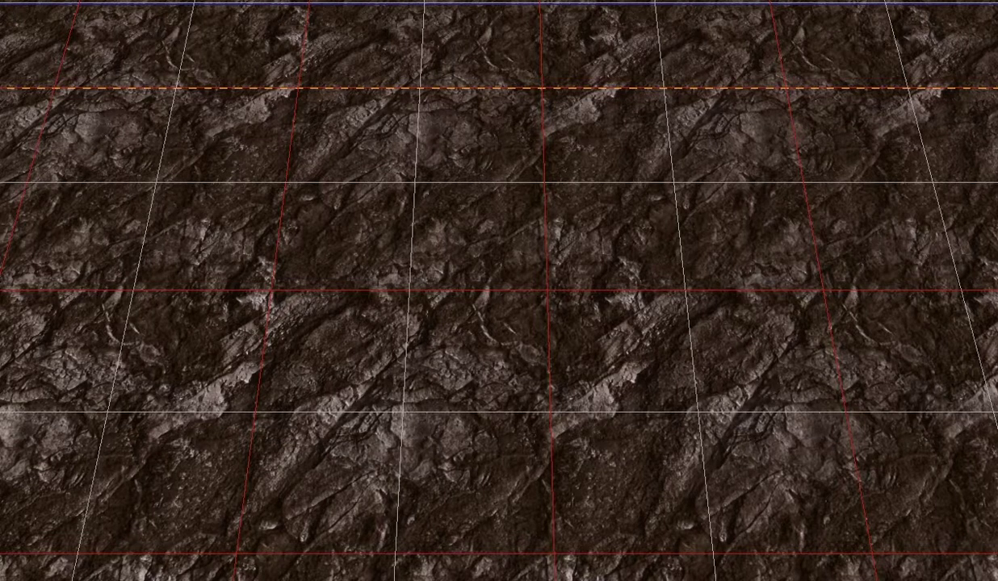
right_drag(499, 290, 953, 242)
right_drag(499, 291, 600, 457)
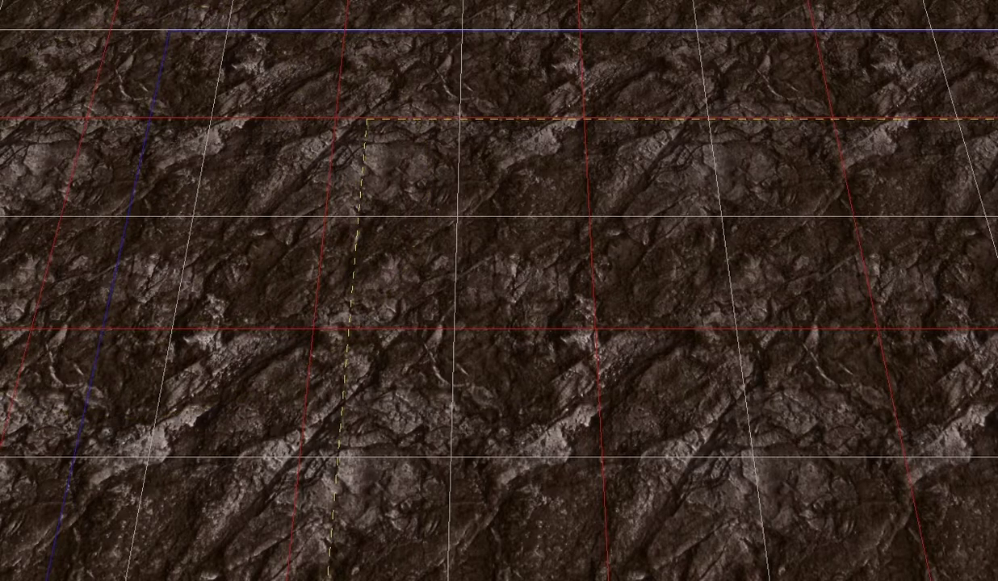
mouse_move(153, 112)
mouse_down()
mouse_move(326, 205)
mouse_move(452, 243)
mouse_move(611, 251)
mouse_move(566, 367)
mouse_move(517, 401)
mouse_move(239, 500)
mouse_move(626, 449)
mouse_move(679, 504)
mouse_move(855, 344)
mouse_move(699, 525)
mouse_up()
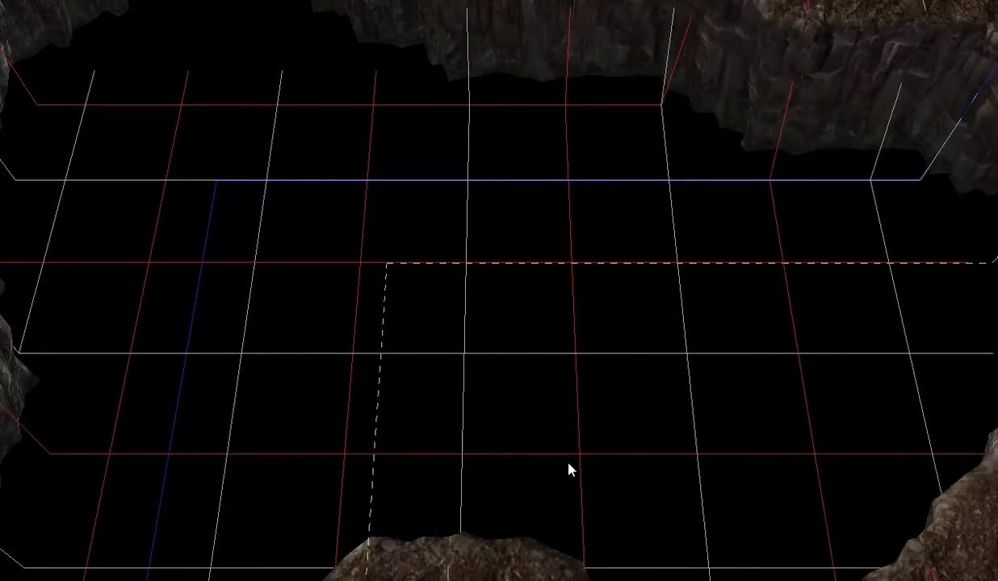
right_drag(499, 291, 216, 518)
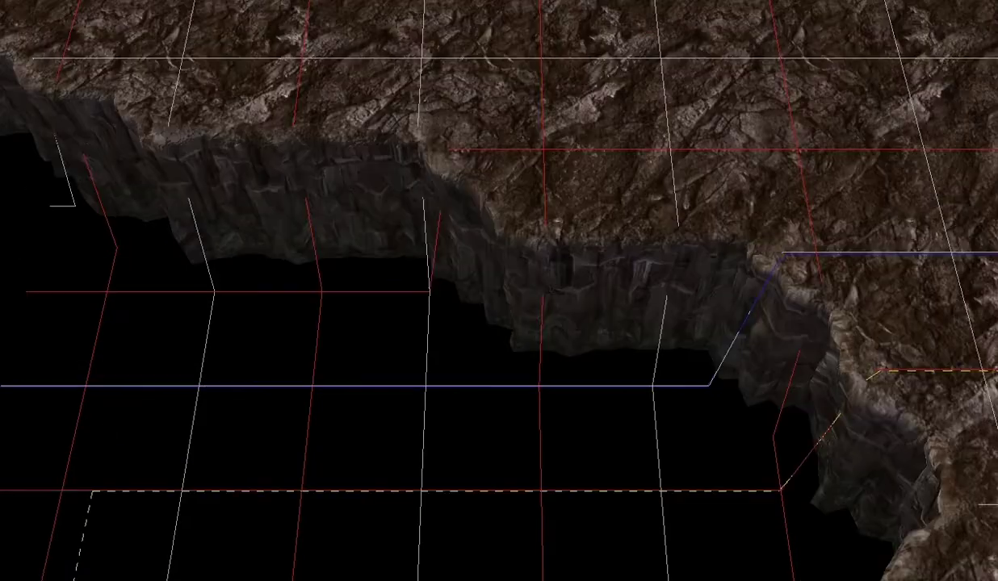
mouse_move(229, 130)
mouse_down()
mouse_move(577, 211)
mouse_move(864, 225)
mouse_move(892, 356)
mouse_move(731, 337)
mouse_up()
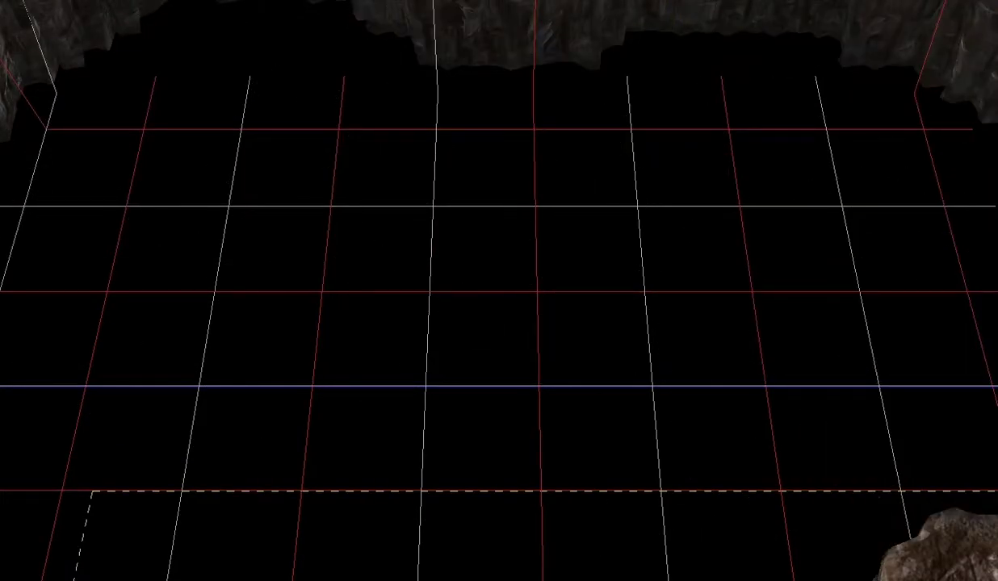
Continue lowering the terrain to empty space across the upper part of the map, just inside the top boundary
right_drag(731, 337, 376, 398)
mouse_move(269, 119)
mouse_down()
mouse_move(789, 288)
mouse_move(956, 330)
mouse_up()
right_drag(956, 330, 904, 327)
mouse_move(971, 326)
mouse_down()
mouse_move(827, 391)
mouse_move(838, 492)
mouse_move(807, 575)
mouse_up()
right_drag(708, 516, 708, 511)
click(708, 511)
right_drag(691, 565, 691, 508)
drag(593, 552, 566, 534)
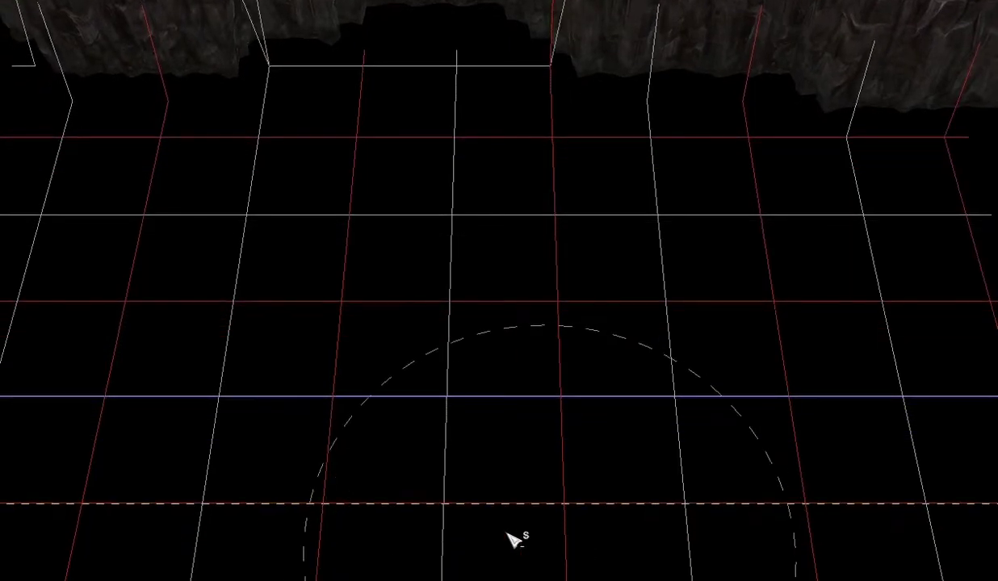
Lower the ground to empty space below the upper boundary, working back and down toward the map's left interior
right_drag(283, 525, 260, 196)
mouse_move(483, 382)
mouse_down()
mouse_move(710, 369)
mouse_move(508, 490)
mouse_move(200, 528)
mouse_up()
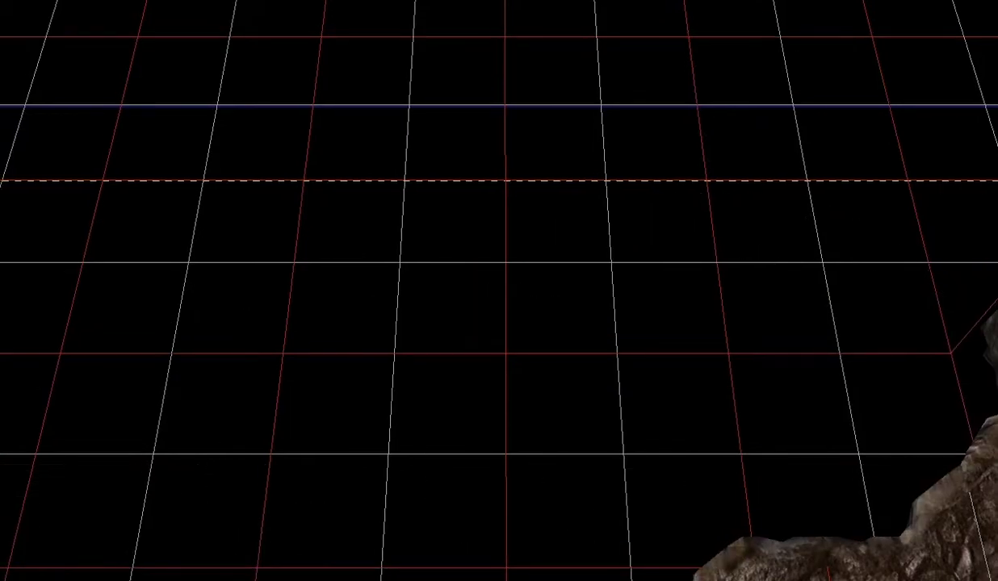
mouse_move(121, 299)
right_down()
mouse_move(207, 190)
mouse_move(210, 98)
right_up()
mouse_move(244, 139)
mouse_down()
mouse_move(303, 273)
mouse_move(446, 417)
mouse_move(792, 468)
mouse_up()
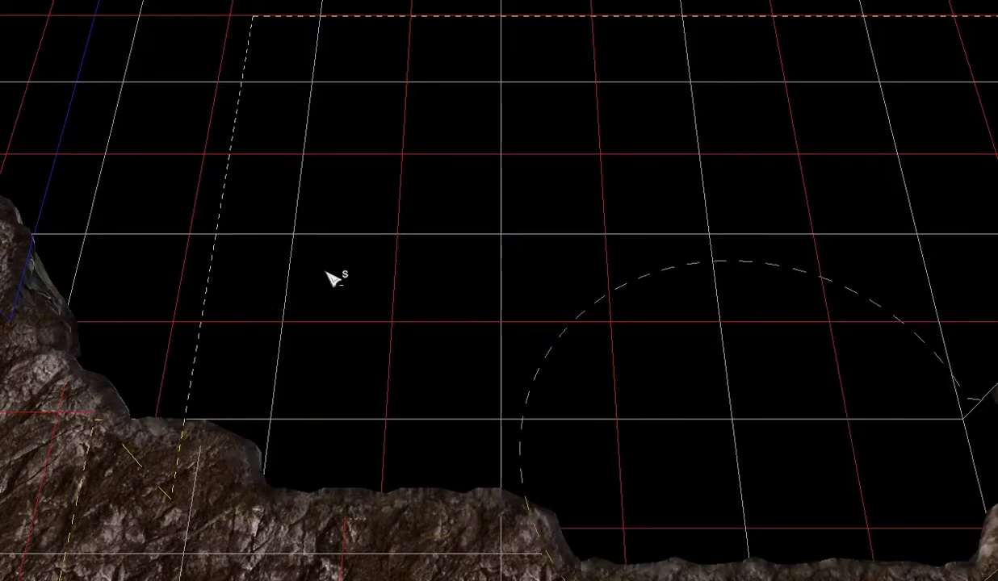
click(326, 272)
right_drag(326, 272, 146, 145)
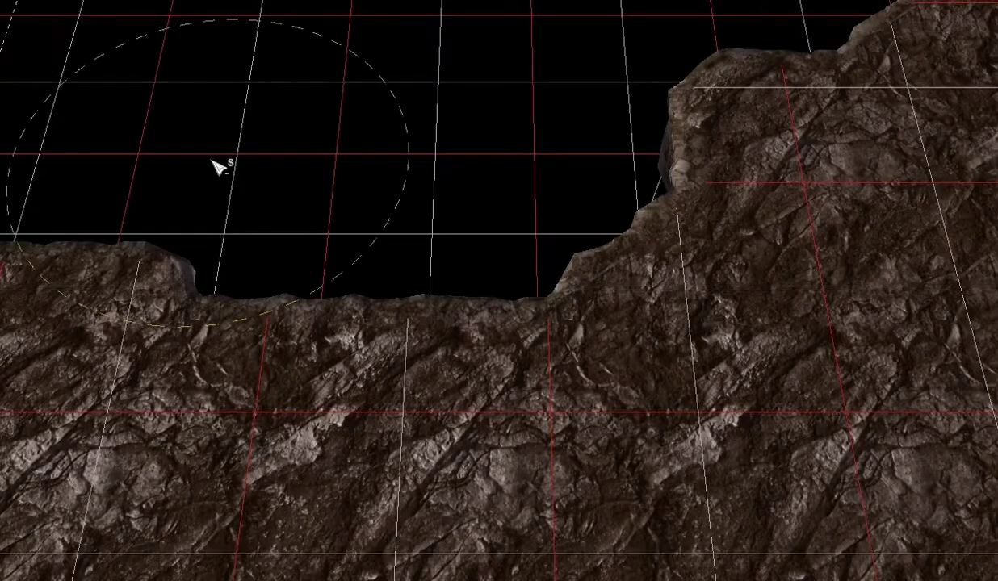
mouse_move(218, 165)
mouse_down()
mouse_move(479, 379)
mouse_move(906, 179)
mouse_move(194, 152)
mouse_up()
Carve away the remaining rocky ground in wide sweeps through the middle and lower part of the map
right_drag(646, 178, 185, 424)
mouse_move(304, 122)
mouse_down()
mouse_move(673, 240)
mouse_move(716, 470)
mouse_move(555, 414)
mouse_up()
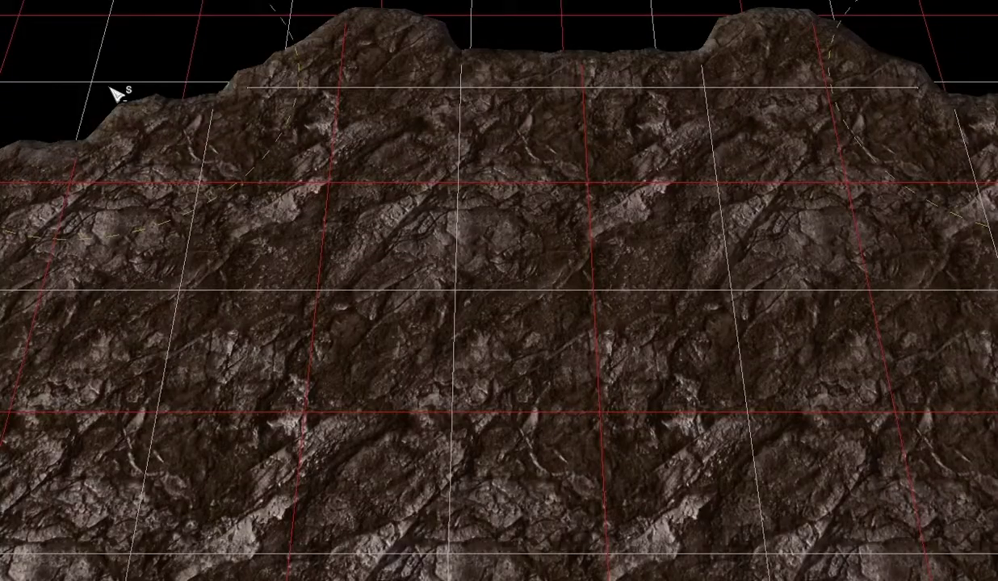
mouse_move(111, 88)
mouse_down()
mouse_move(223, 171)
mouse_move(541, 341)
mouse_move(396, 427)
mouse_move(280, 478)
mouse_move(169, 450)
mouse_up()
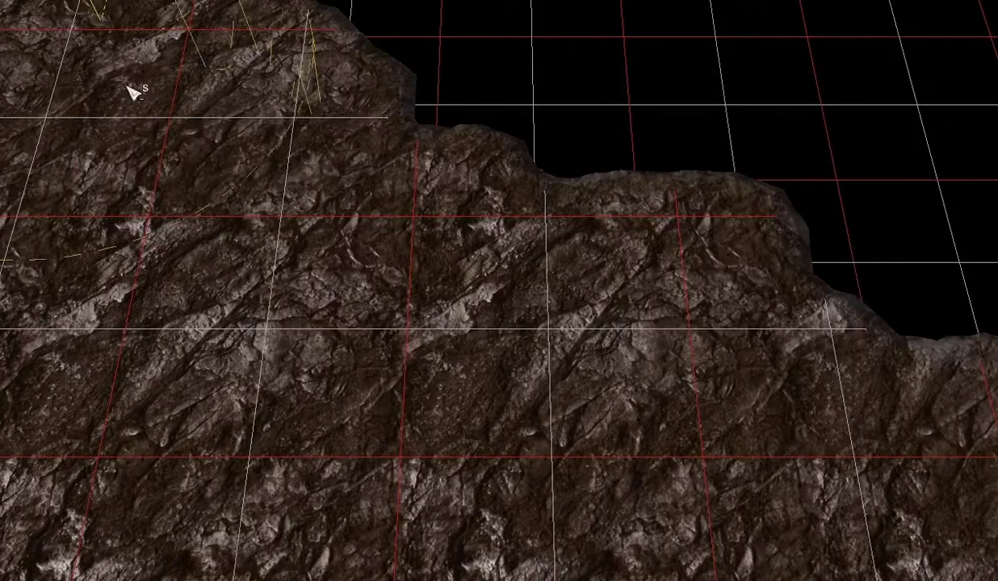
mouse_move(135, 89)
mouse_down()
mouse_move(340, 276)
mouse_move(635, 411)
mouse_move(263, 446)
mouse_move(81, 287)
mouse_move(20, 94)
mouse_up()
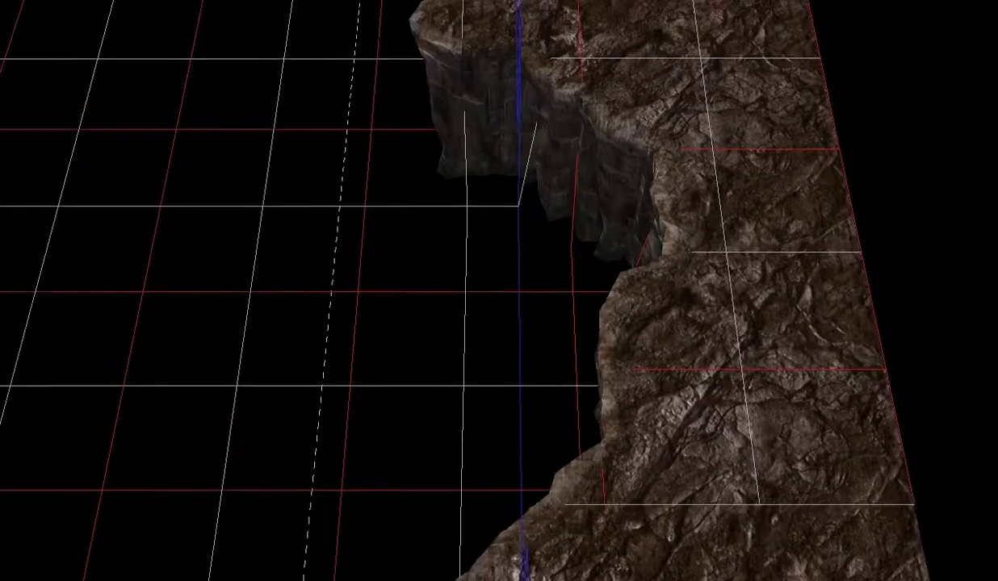
Lower the rock strip along the map's right side, its upper-right corner and the top edge to empty space
mouse_move(356, 96)
mouse_down()
mouse_move(569, 155)
mouse_move(652, 445)
mouse_move(586, 457)
mouse_move(123, 194)
mouse_up()
right_drag(517, 243, 246, 351)
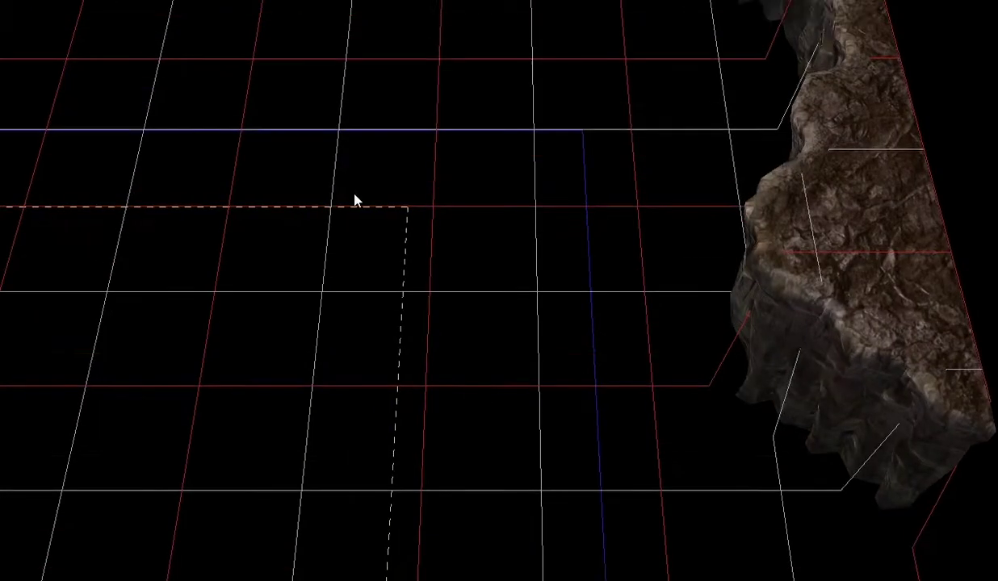
mouse_move(697, 297)
mouse_down()
mouse_move(767, 195)
mouse_move(838, 320)
mouse_up()
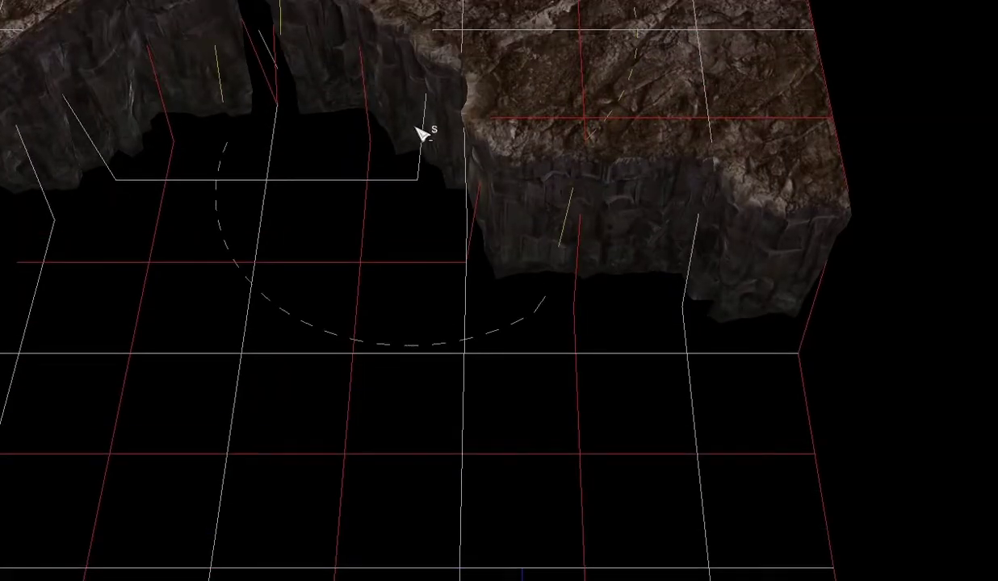
mouse_move(423, 134)
mouse_down()
mouse_move(623, 170)
mouse_move(523, 95)
mouse_move(41, 131)
mouse_up()
middle_drag(40, 131, 284, 180)
drag(284, 180, 69, 187)
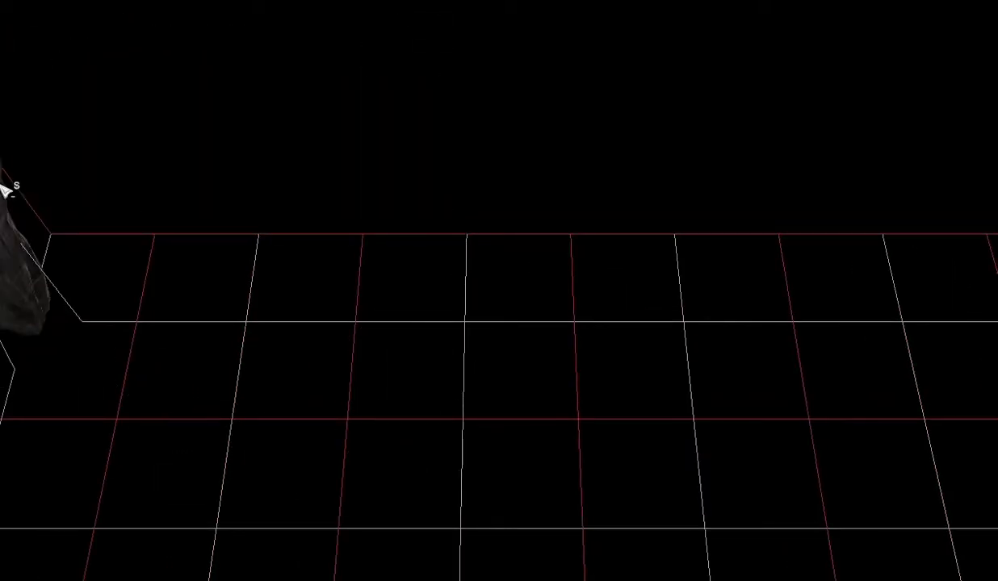
click(35, 257)
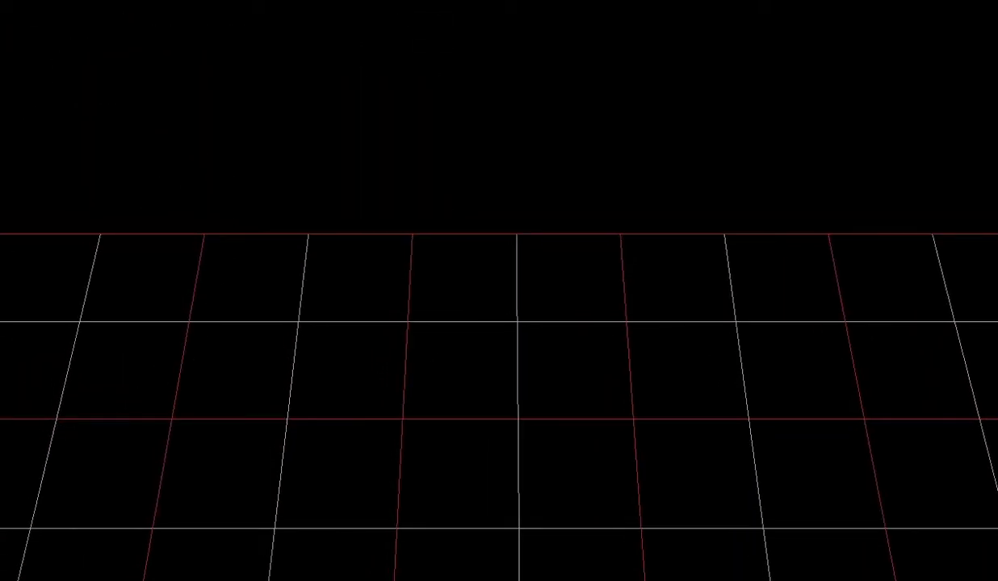
Clear the rocky ground along the map's left edge, beyond the left camera boundary, down to empty space
mouse_move(35, 154)
middle_down()
mouse_move(72, 127)
mouse_move(132, 126)
mouse_move(214, 155)
middle_up()
drag(213, 155, 355, 257)
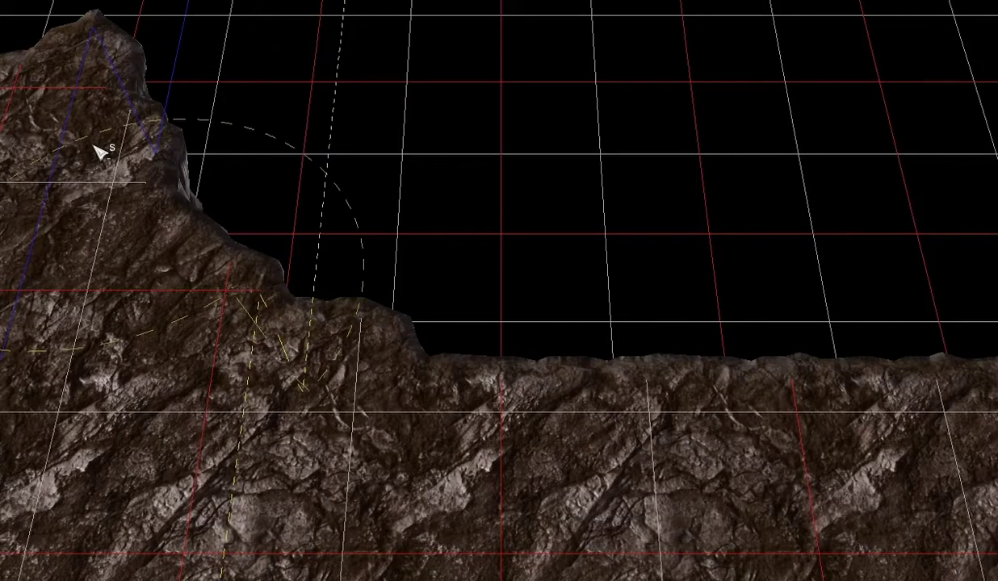
mouse_move(97, 150)
mouse_down()
mouse_move(185, 387)
mouse_move(319, 449)
mouse_move(549, 483)
mouse_move(156, 249)
mouse_up()
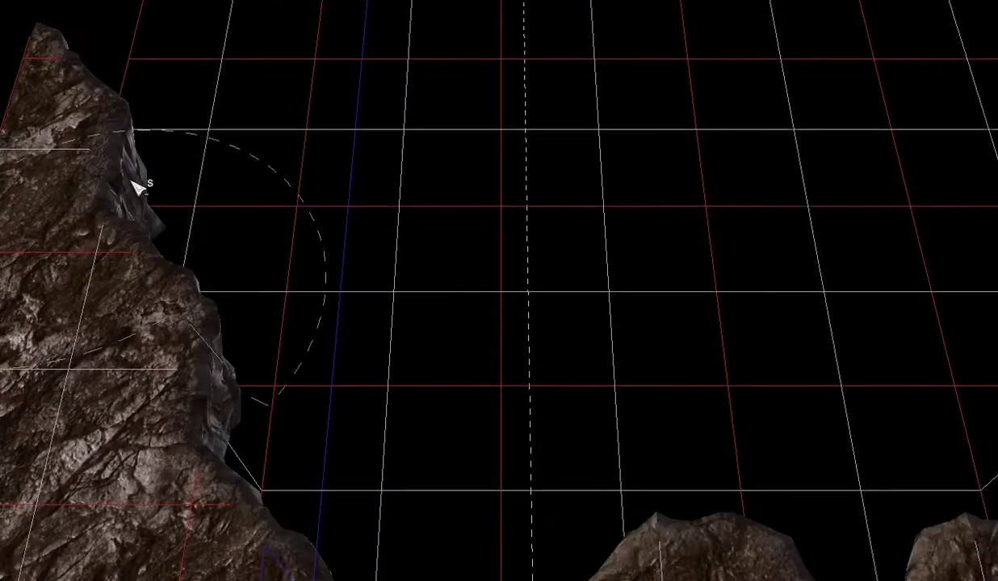
mouse_move(138, 190)
mouse_down()
mouse_move(118, 155)
mouse_move(139, 338)
mouse_move(201, 443)
mouse_move(439, 544)
mouse_move(570, 566)
mouse_move(704, 566)
mouse_up()
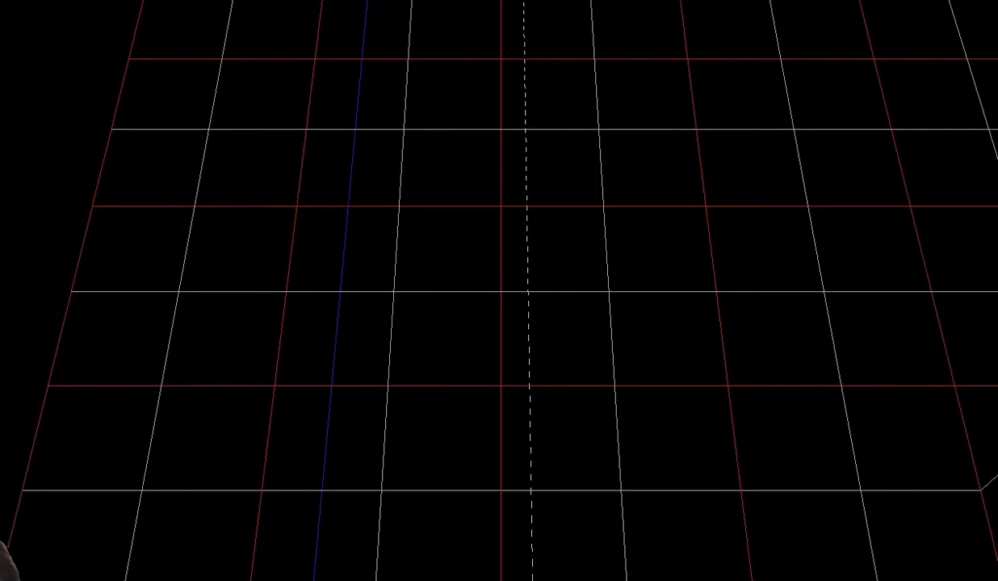
mouse_move(501, 267)
right_down()
mouse_move(482, 288)
mouse_move(240, 274)
mouse_move(191, 254)
right_up()
mouse_move(194, 257)
mouse_down()
mouse_move(434, 290)
mouse_move(842, 285)
mouse_move(795, 460)
mouse_move(461, 526)
mouse_move(383, 526)
mouse_move(83, 244)
mouse_up()
Lower the remaining ground inside the left boundary to empty space, working down toward the lower-left corner
mouse_move(84, 243)
right_down()
mouse_move(121, 194)
mouse_move(145, 133)
mouse_move(173, 123)
right_up()
mouse_move(323, 178)
mouse_down()
mouse_move(329, 254)
mouse_move(582, 461)
mouse_move(753, 516)
mouse_move(702, 557)
mouse_move(466, 541)
mouse_move(260, 542)
mouse_up()
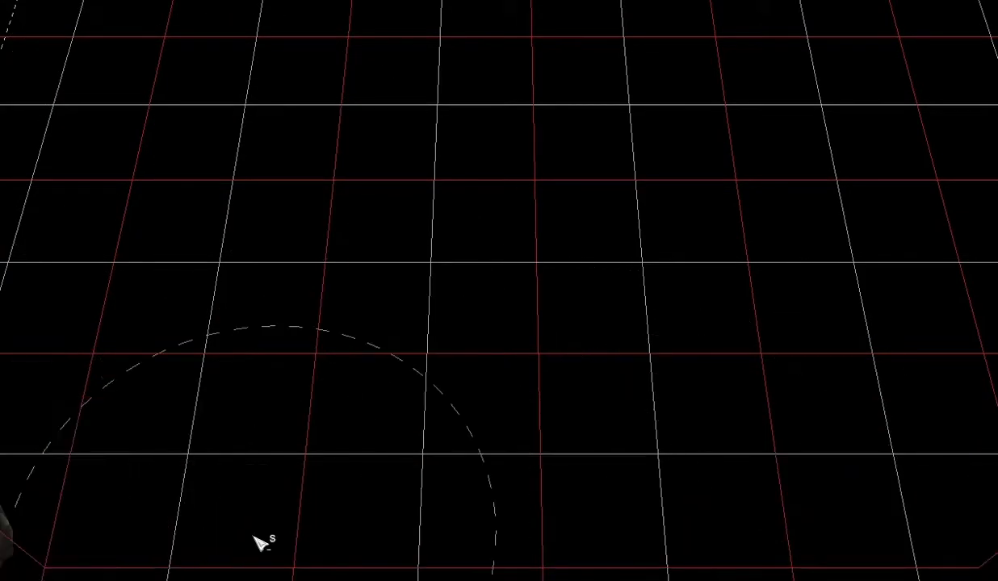
right_drag(121, 242, 218, 133)
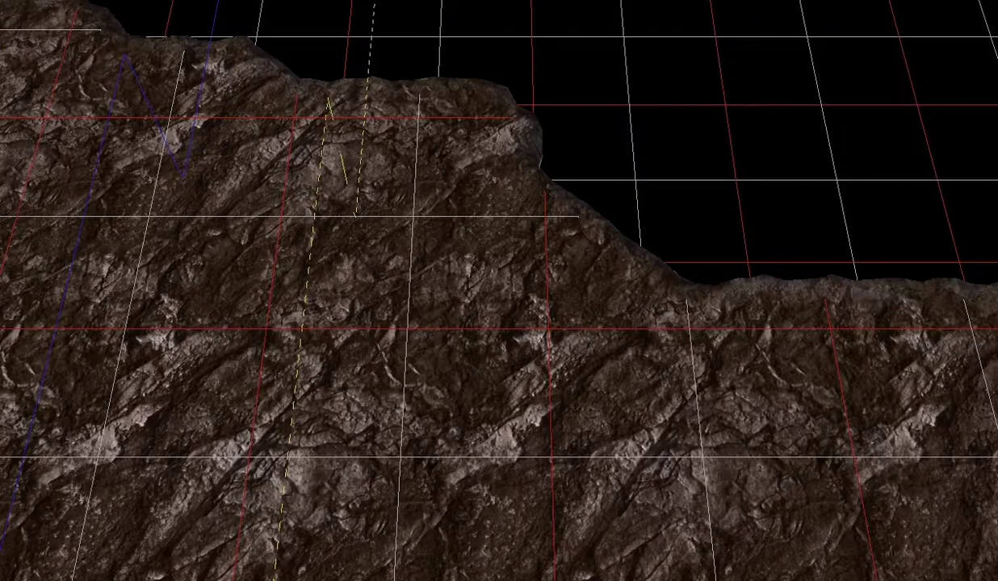
mouse_move(263, 146)
mouse_down()
mouse_move(444, 234)
mouse_move(101, 127)
mouse_move(62, 356)
mouse_move(91, 486)
mouse_move(390, 430)
mouse_move(602, 417)
mouse_move(649, 458)
mouse_up()
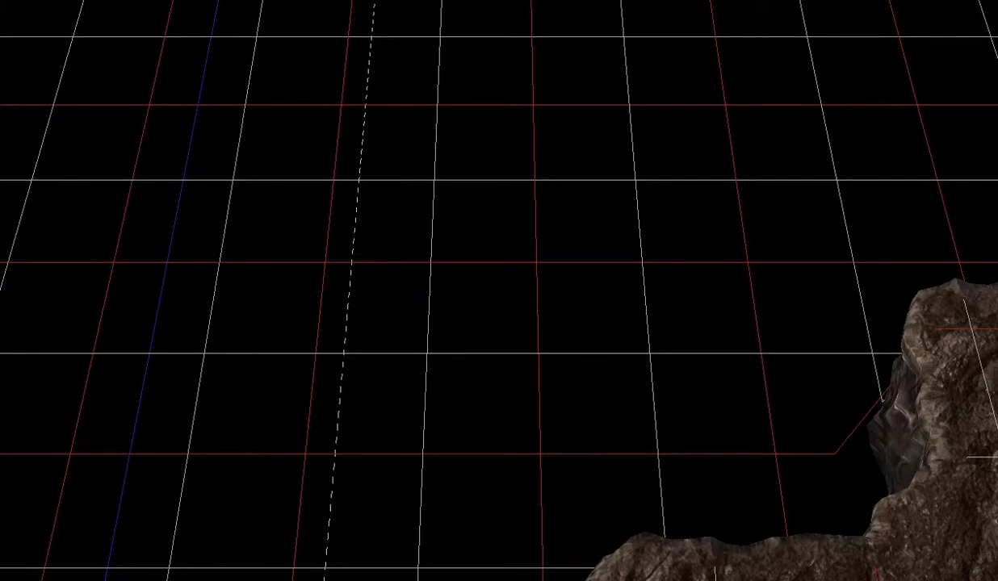
right_drag(190, 379, 100, 148)
mouse_move(102, 151)
mouse_down()
mouse_move(237, 433)
mouse_move(416, 523)
mouse_move(569, 537)
mouse_move(828, 492)
mouse_move(611, 293)
mouse_move(649, 324)
mouse_move(369, 552)
mouse_up()
mouse_move(370, 552)
right_down()
mouse_move(369, 524)
mouse_move(77, 200)
mouse_move(125, 130)
mouse_move(335, 15)
right_up()
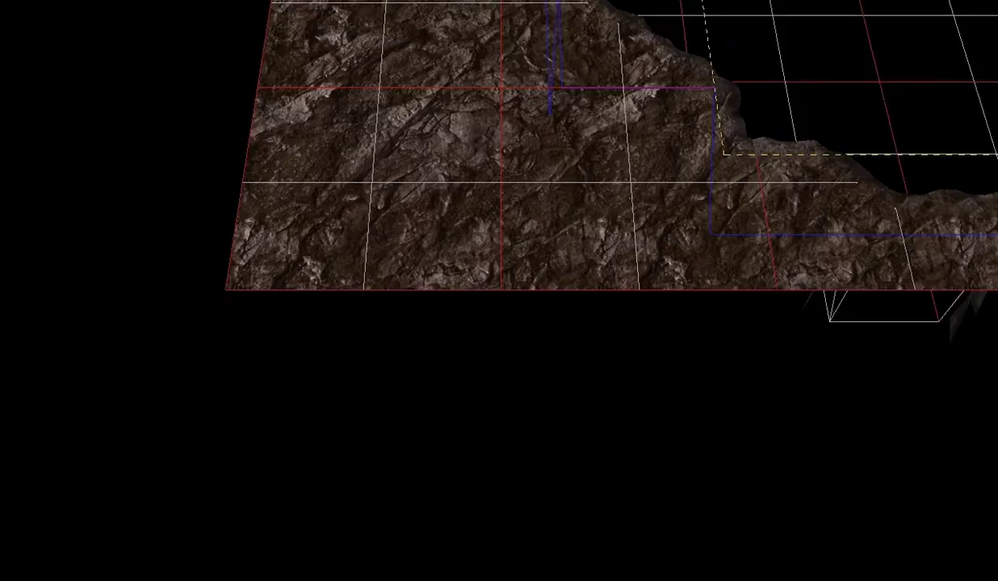
Clear the rock in the map's lower-left corner and around the boundary corner there
mouse_move(356, 160)
mouse_down()
mouse_move(548, 191)
mouse_move(713, 234)
mouse_move(684, 349)
mouse_move(390, 96)
mouse_move(6, 139)
mouse_up()
mouse_move(267, 65)
right_down()
mouse_move(49, 218)
mouse_move(61, 347)
mouse_move(162, 274)
right_up()
drag(116, 101, 159, 131)
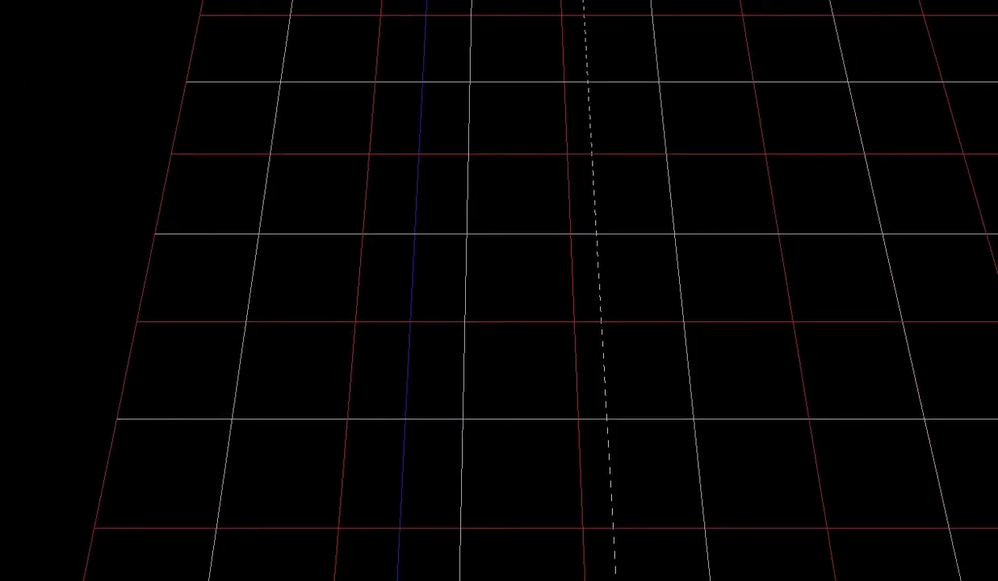
right_drag(323, 242, 517, 387)
mouse_move(299, 197)
mouse_down()
mouse_move(708, 393)
mouse_move(777, 470)
mouse_move(570, 481)
mouse_up()
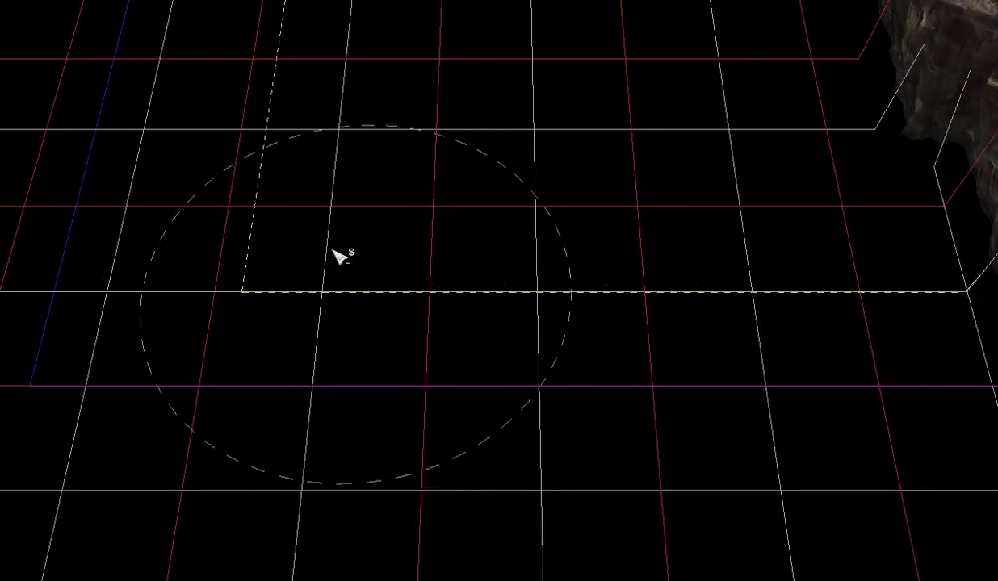
Lower the ground along the map's bottom edge and the leftover rock islands to empty space
right_drag(341, 256, 283, 247)
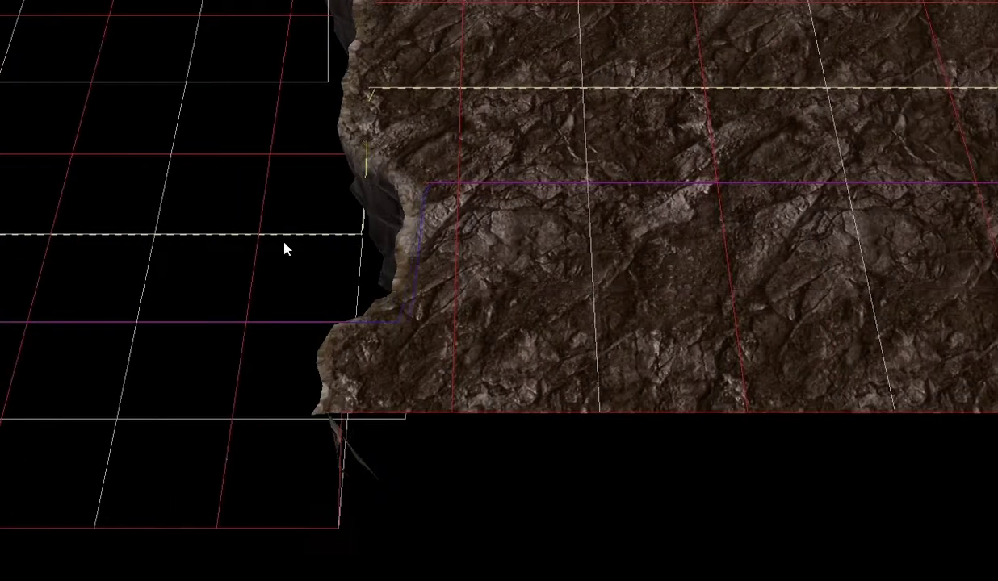
mouse_move(282, 247)
mouse_down()
mouse_move(814, 302)
mouse_move(919, 383)
mouse_move(804, 426)
mouse_move(713, 425)
mouse_move(113, 135)
mouse_up()
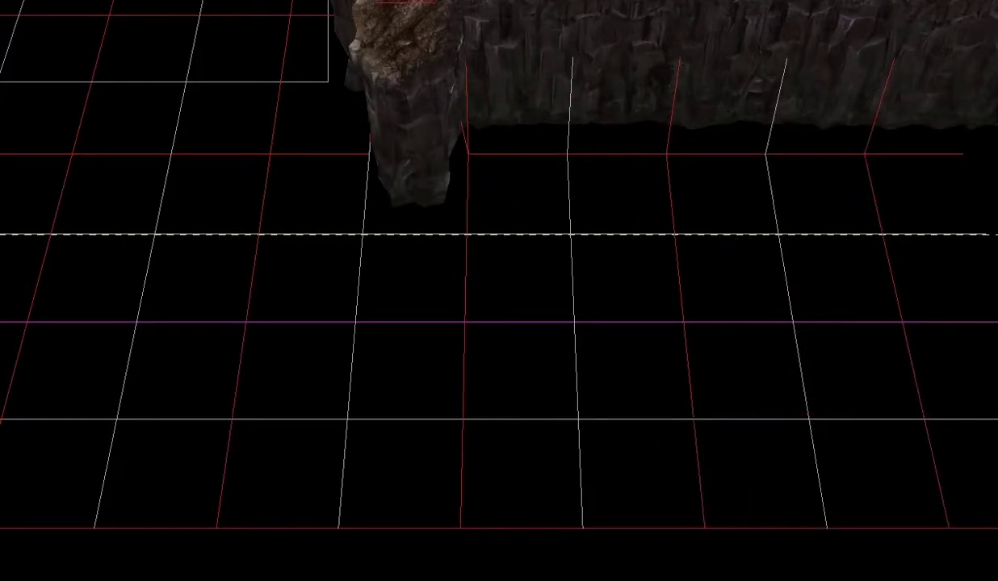
right_drag(242, 133, 211, 171)
mouse_move(212, 171)
mouse_down()
mouse_move(367, 259)
mouse_move(712, 275)
mouse_move(630, 109)
mouse_move(622, 2)
mouse_up()
right_drag(321, 1, 320, 11)
drag(320, 11, 1, 117)
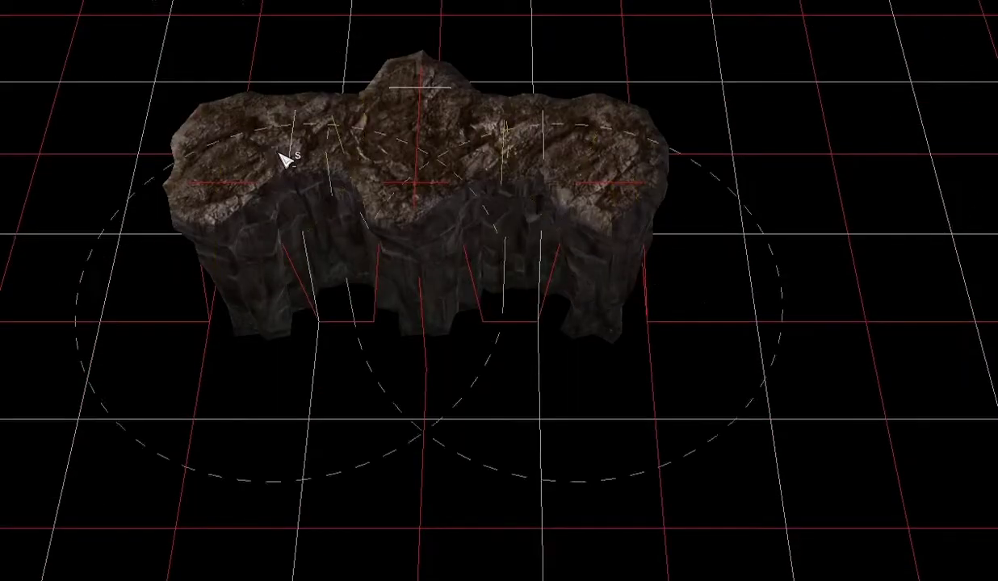
drag(285, 160, 445, 214)
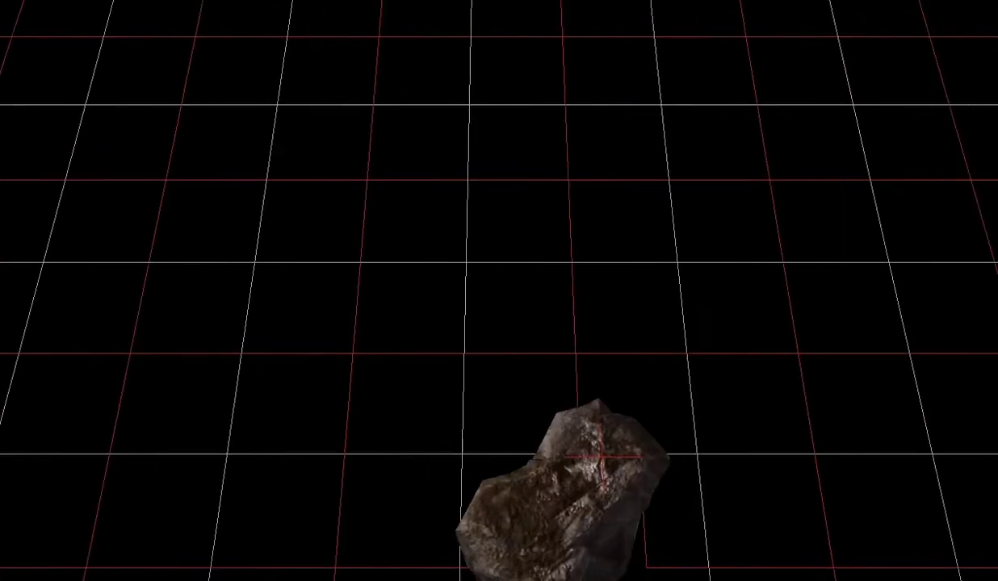
click(367, 349)
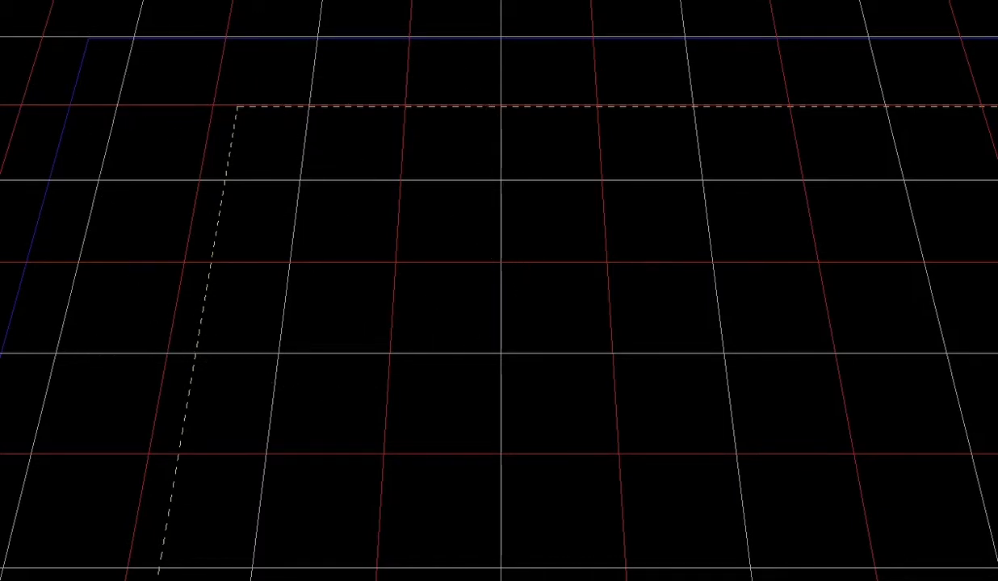
Try raising a metal-walled manmade cliff platform near the playable area's upper-left corner, and undo it
click(303, 229)
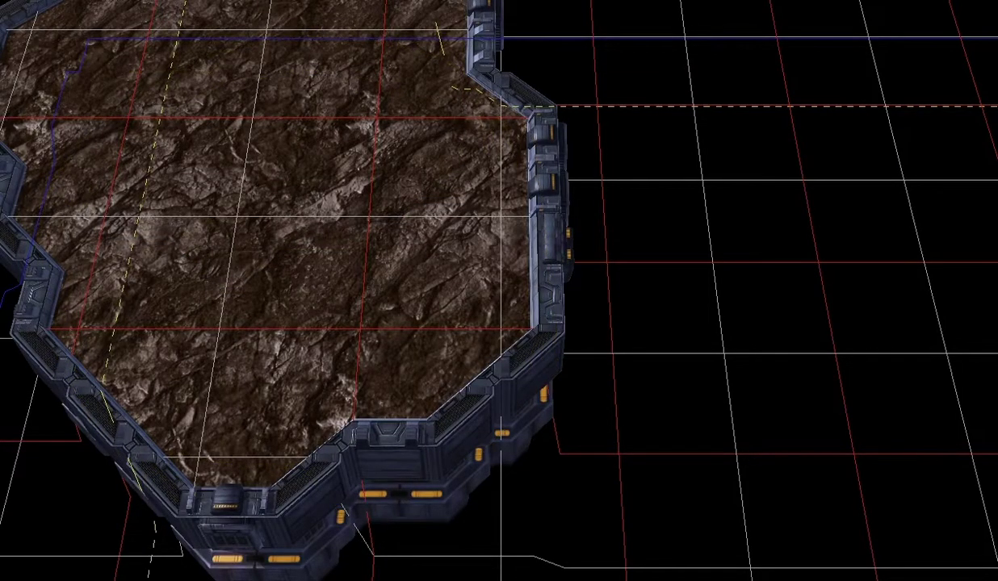
key(ctrl+z)
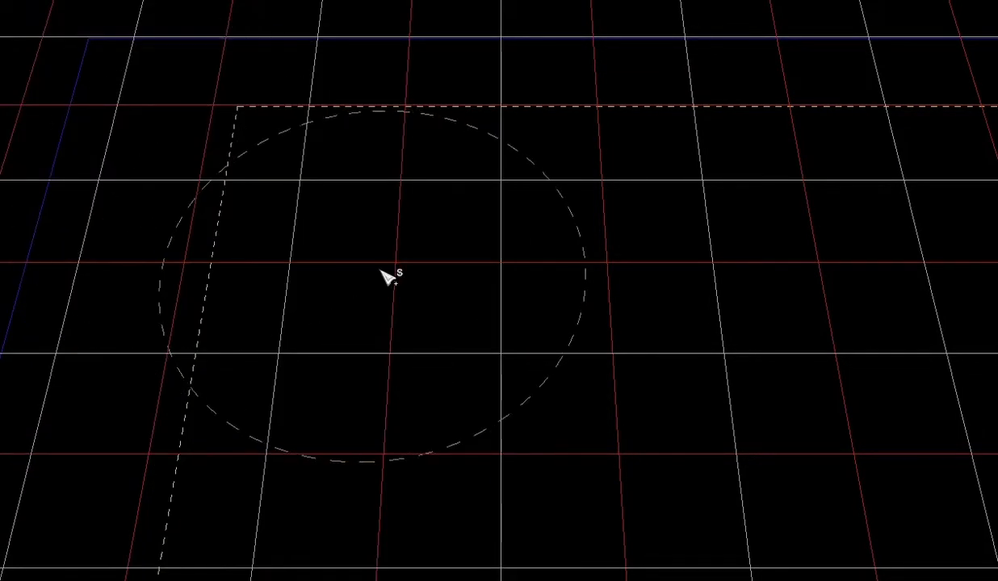
Raise a metal-walled manmade cliff platform from the playable area's upper-left corner, extending it right and down toward the map's middle
mouse_move(382, 273)
mouse_down()
mouse_move(572, 288)
mouse_move(661, 258)
mouse_move(670, 242)
mouse_up()
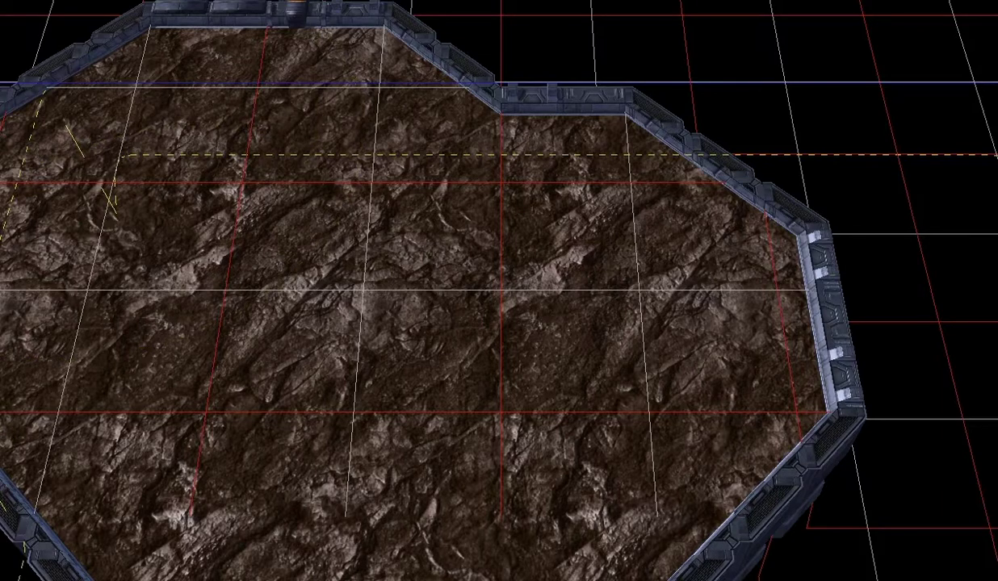
mouse_move(392, 227)
mouse_down()
mouse_move(690, 303)
mouse_move(775, 367)
mouse_move(776, 384)
mouse_up()
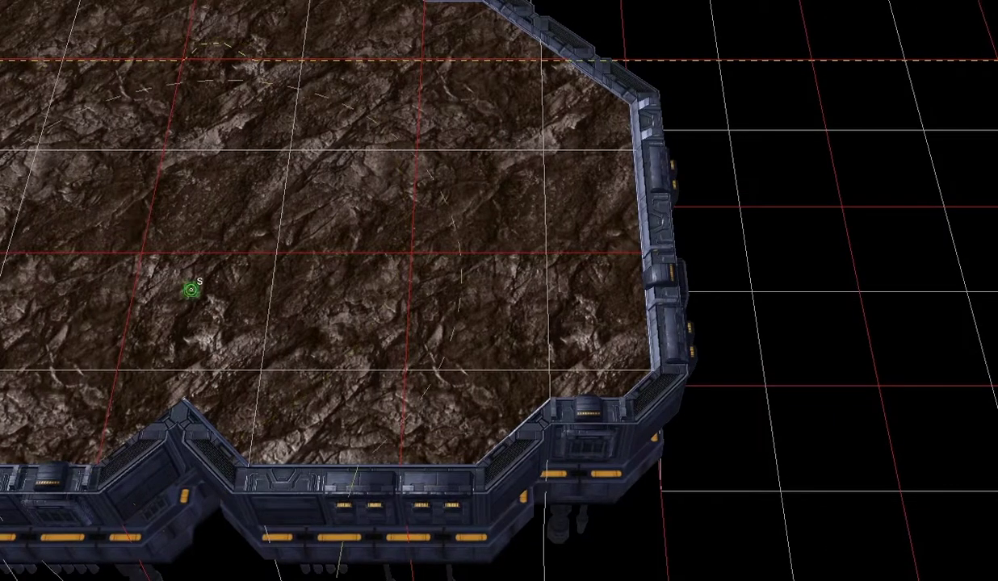
mouse_move(192, 307)
mouse_down()
mouse_move(195, 355)
mouse_move(179, 419)
mouse_move(322, 578)
mouse_up()
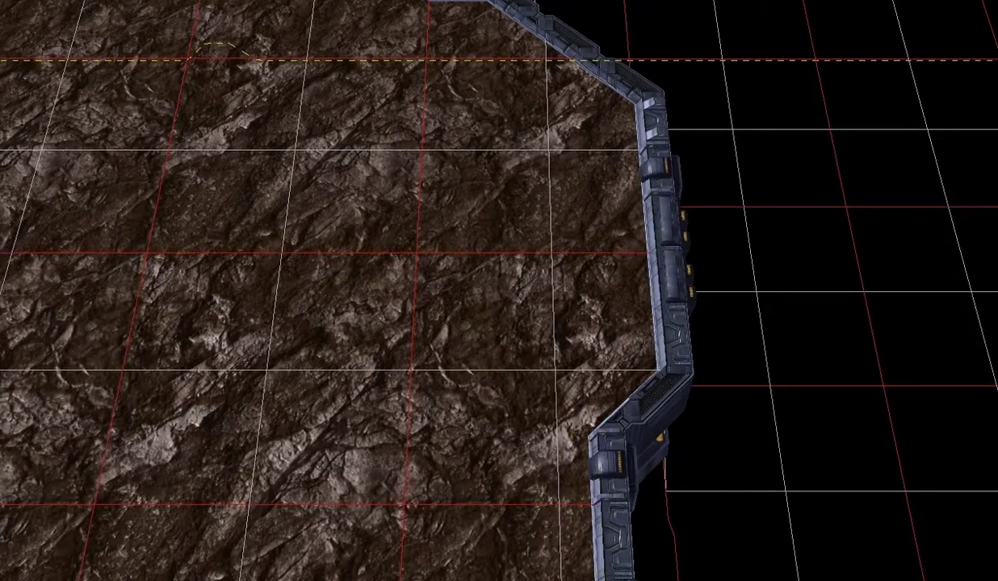
right_drag(517, 452, 321, 88)
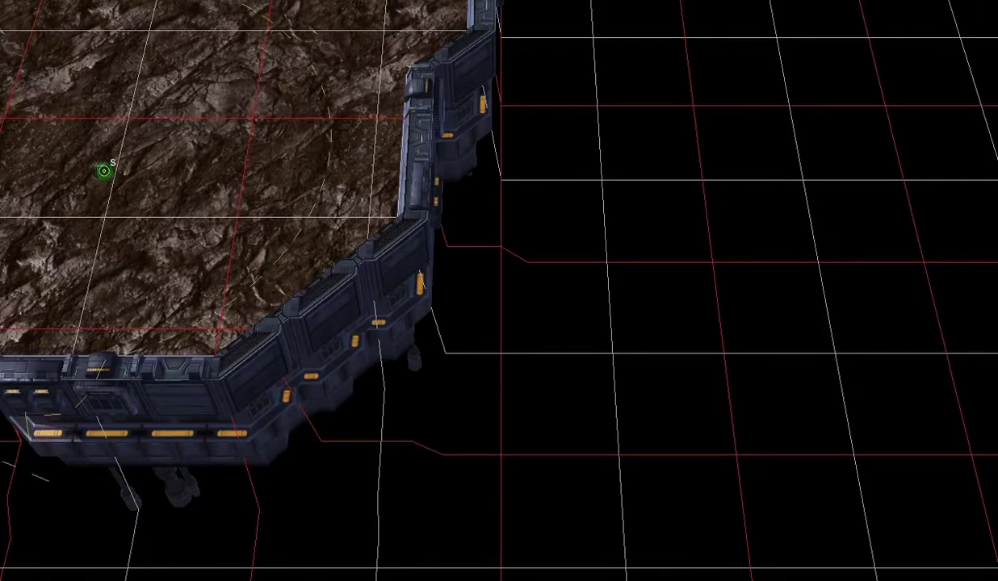
mouse_move(161, 214)
mouse_down()
mouse_move(223, 283)
mouse_move(302, 334)
mouse_move(546, 457)
mouse_move(663, 499)
mouse_move(728, 452)
mouse_move(762, 517)
mouse_move(815, 503)
mouse_move(84, 221)
mouse_up()
Extend the metal-walled platform across the map's upper middle, filling the narrow gap to join its sections
right_drag(800, 412, 243, 144)
click(495, 215)
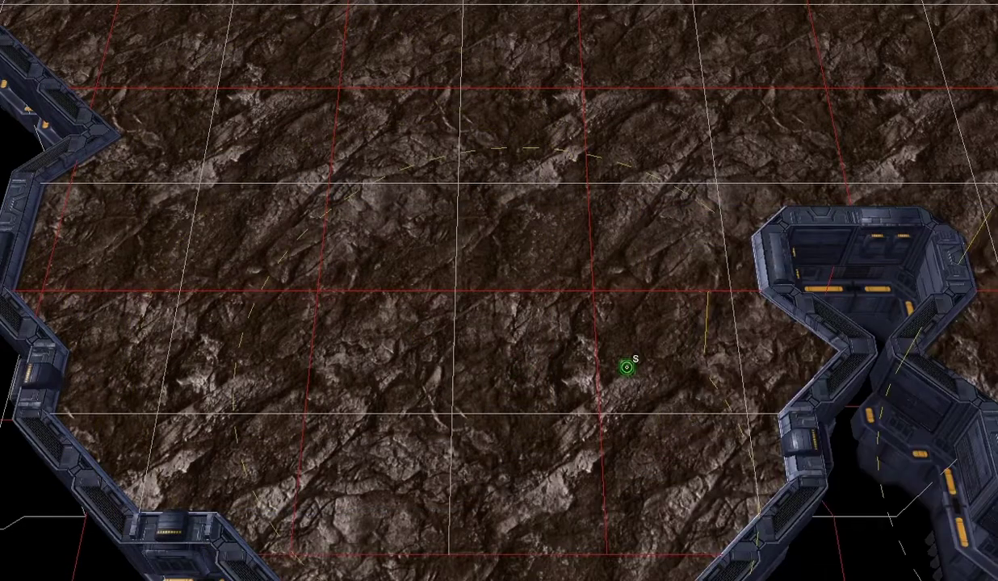
drag(627, 368, 728, 340)
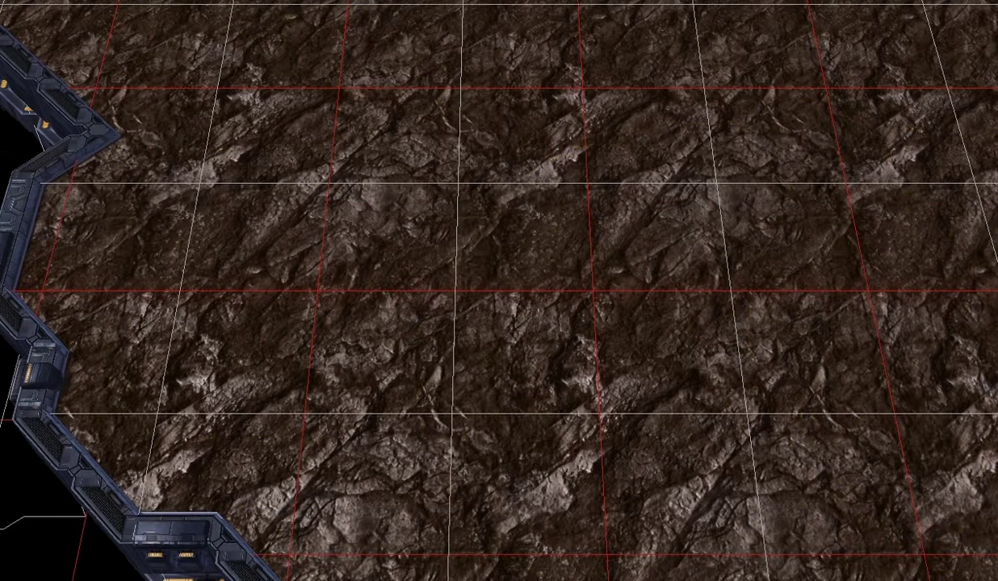
right_drag(646, 452, 210, 349)
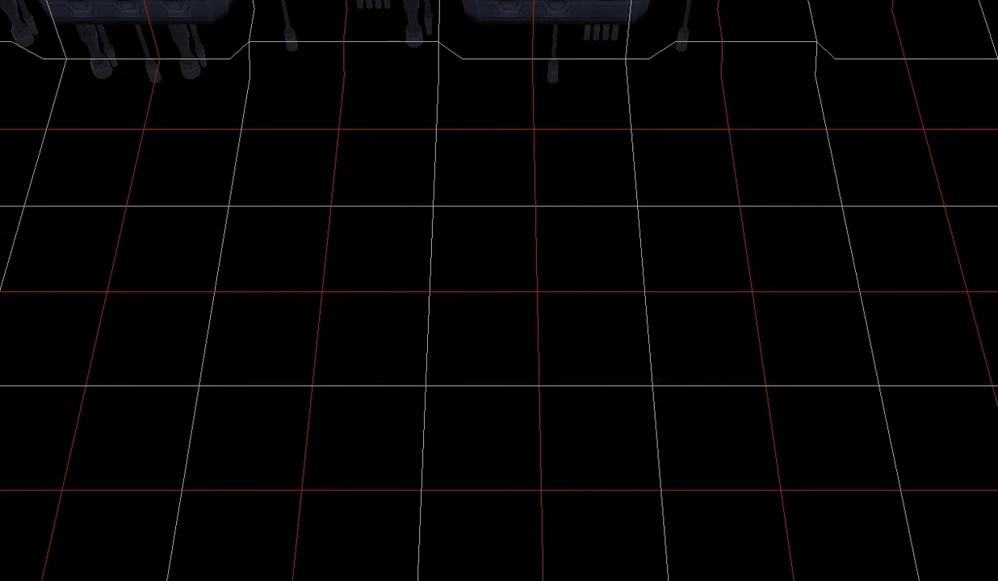
Try raising a second metal-walled platform in the empty space below the upper one, and undo it
click(392, 381)
mouse_move(374, 390)
mouse_down()
mouse_move(345, 384)
mouse_move(371, 432)
mouse_up()
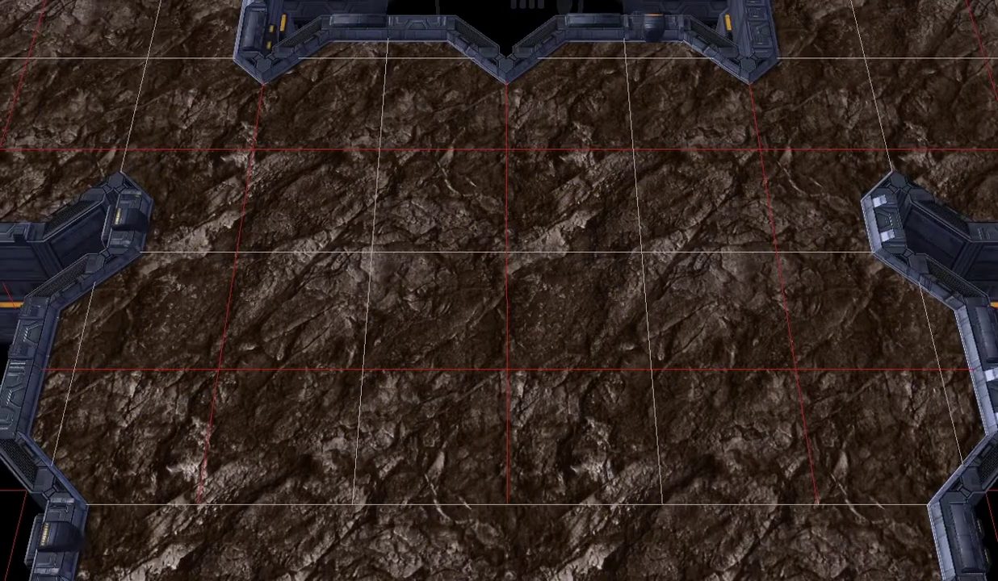
key(ctrl+z)
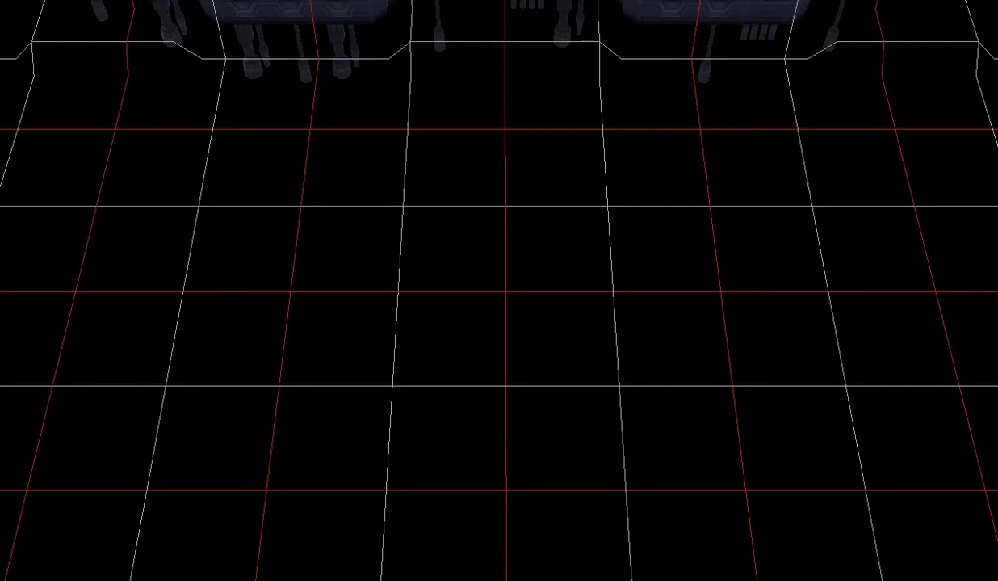
Raise a natural rock cliff platform in the map's lower middle, keep it at one cliff level, and fill in its upper edge
click(323, 380)
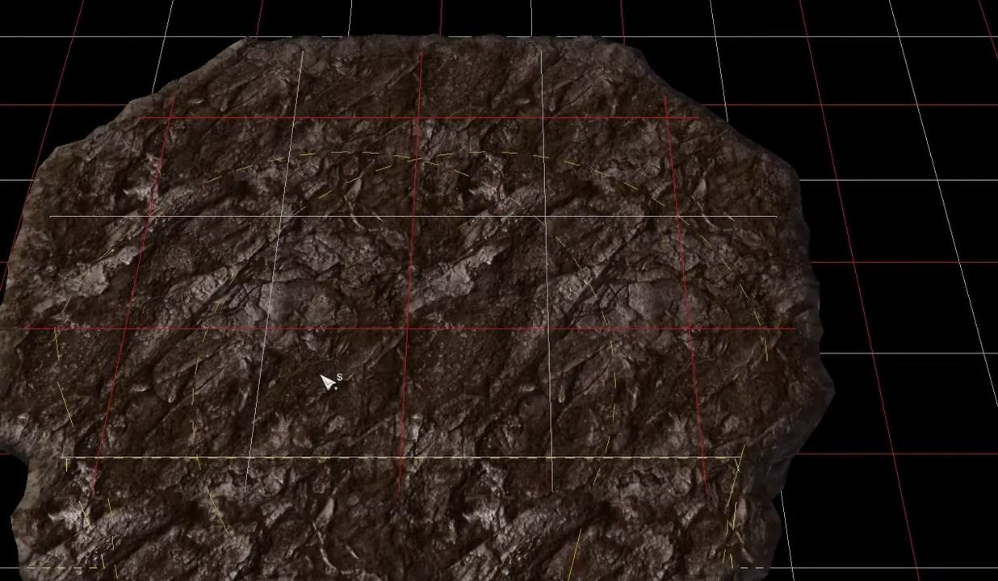
mouse_move(323, 380)
mouse_down()
mouse_move(281, 335)
mouse_move(227, 223)
mouse_move(173, 160)
mouse_move(252, 116)
mouse_move(35, 103)
mouse_up()
right_drag(323, 97, 333, 242)
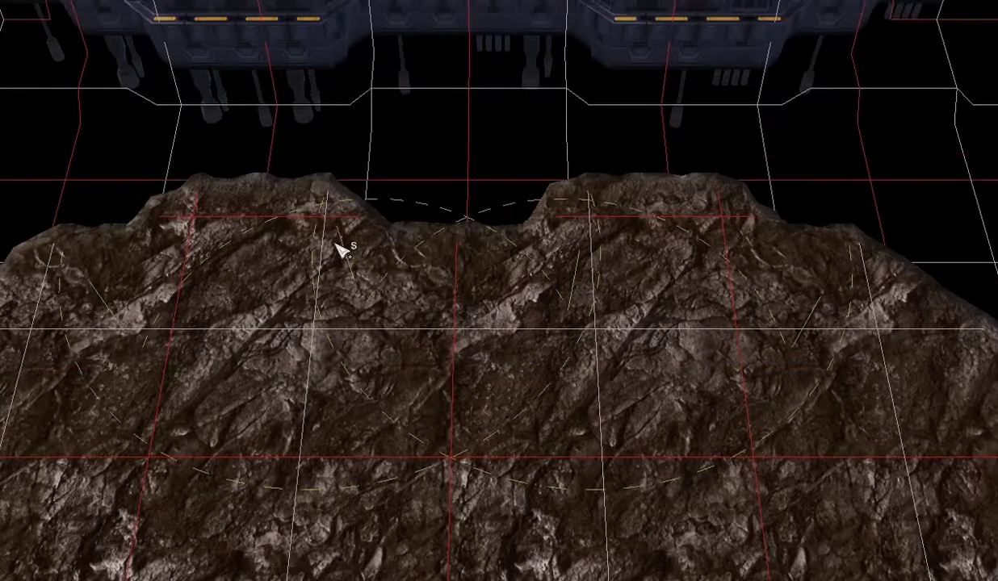
click(380, 270)
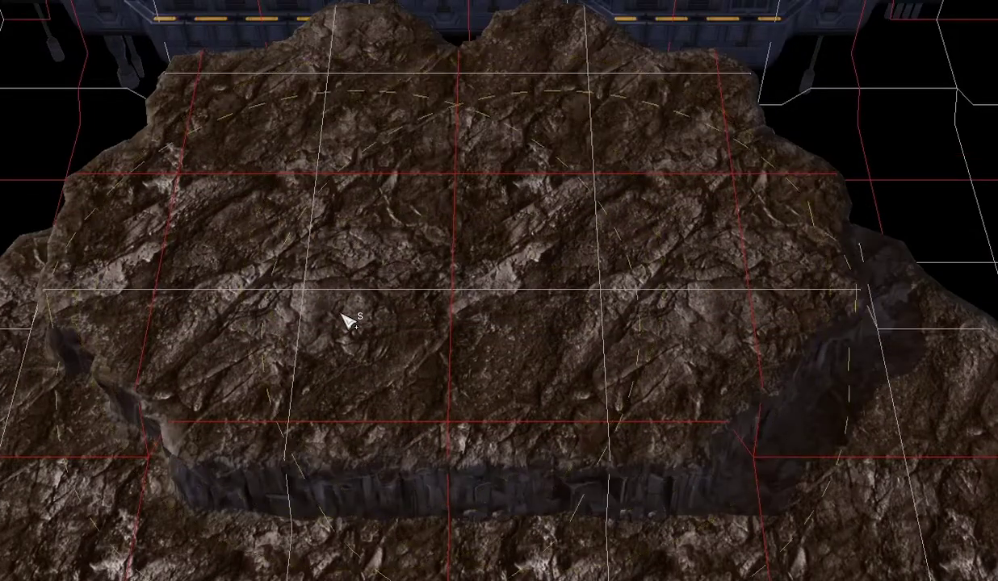
key(ctrl+z)
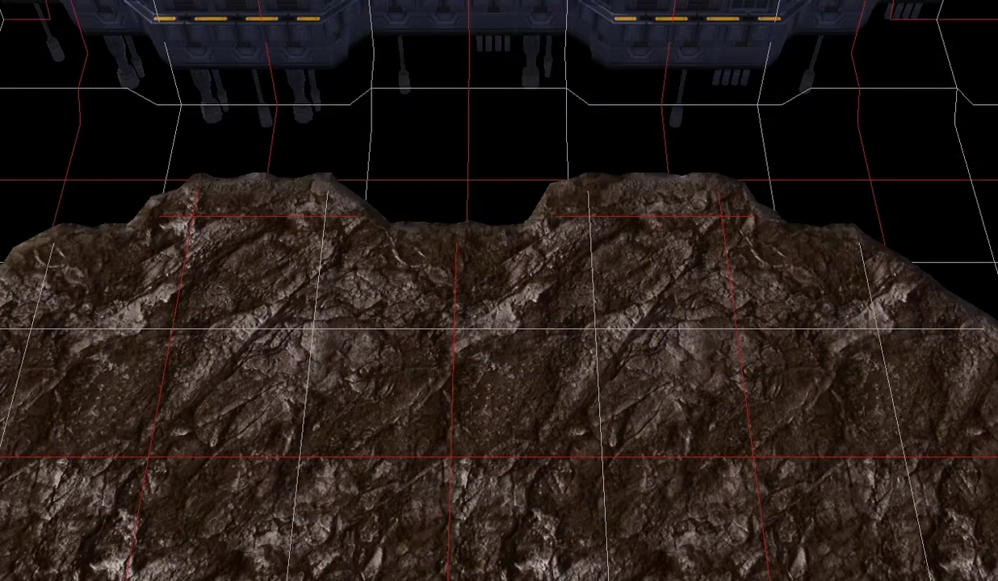
click(358, 297)
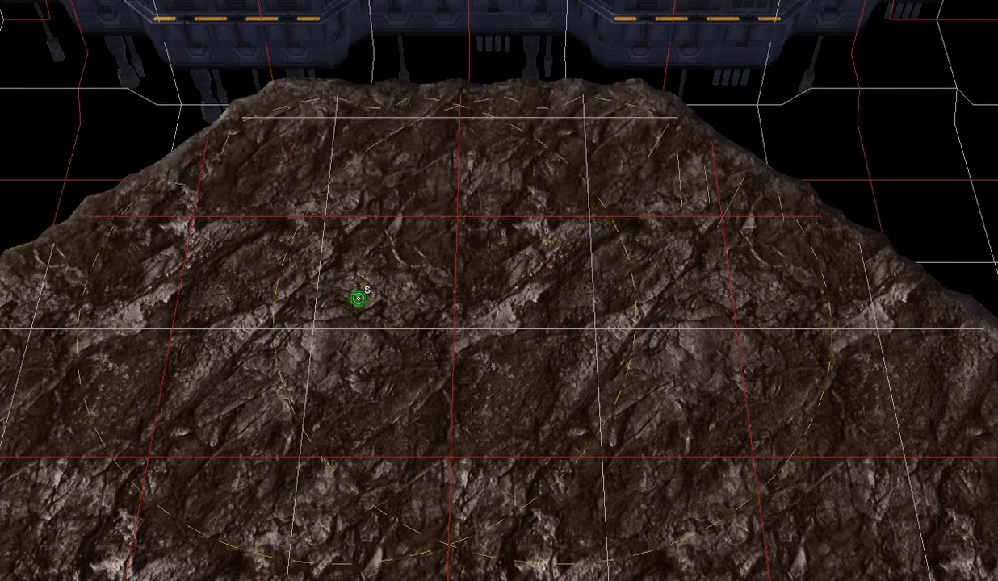
Widen the natural rock platform sideways along the map's lower part, toward both side boundaries
mouse_move(272, 274)
right_down()
mouse_move(365, 306)
mouse_move(581, 194)
mouse_move(638, 109)
right_up()
mouse_move(344, 264)
mouse_down()
mouse_move(285, 334)
mouse_move(290, 325)
mouse_up()
mouse_move(636, 266)
mouse_down()
mouse_move(557, 274)
mouse_move(485, 234)
mouse_move(396, 232)
mouse_move(308, 289)
mouse_move(278, 343)
mouse_move(217, 381)
mouse_up()
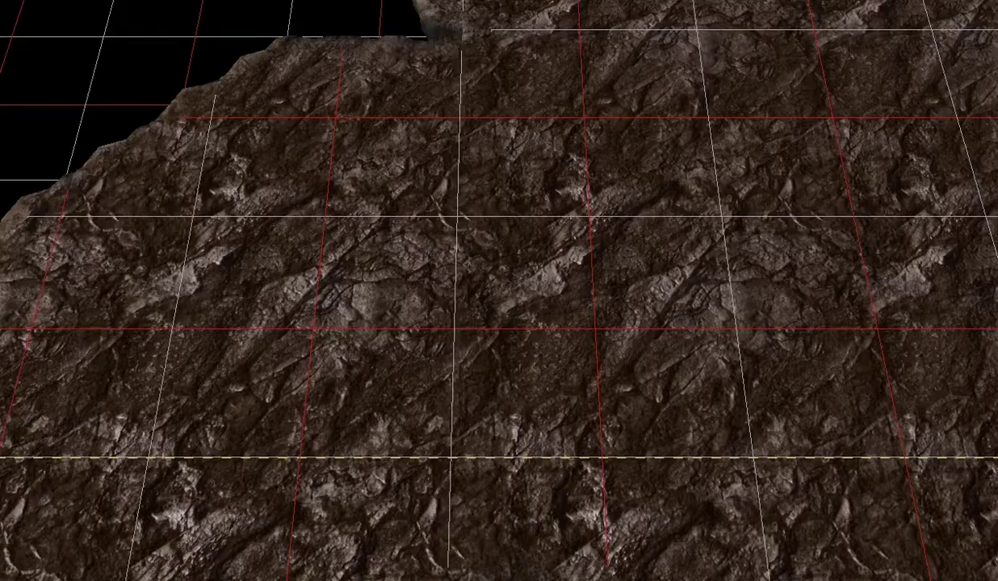
mouse_move(726, 404)
right_down()
mouse_move(444, 404)
mouse_move(404, 48)
mouse_move(202, 137)
mouse_move(474, 343)
mouse_move(646, 578)
right_up()
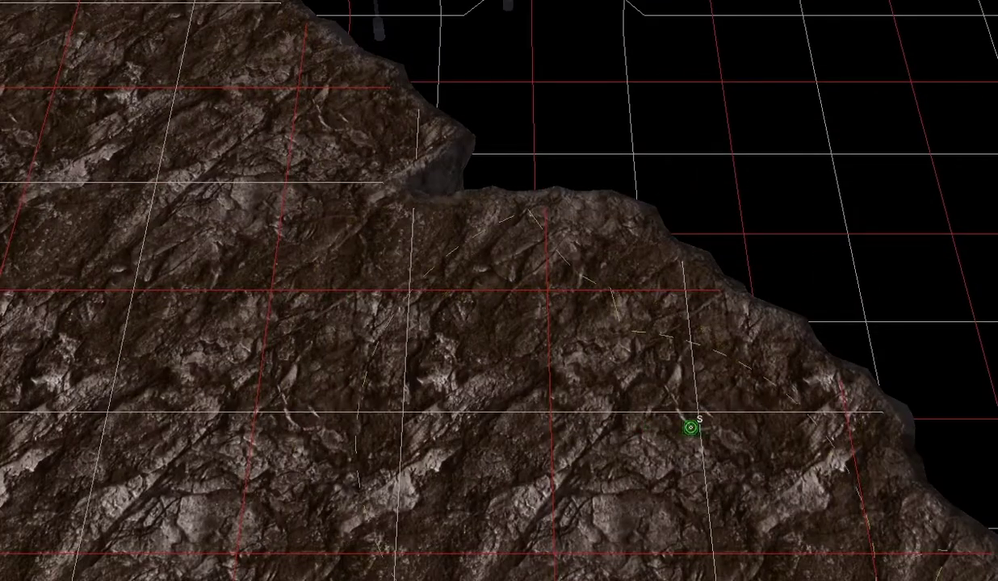
mouse_move(691, 428)
mouse_down()
mouse_move(791, 416)
mouse_move(875, 337)
mouse_move(461, 304)
mouse_up()
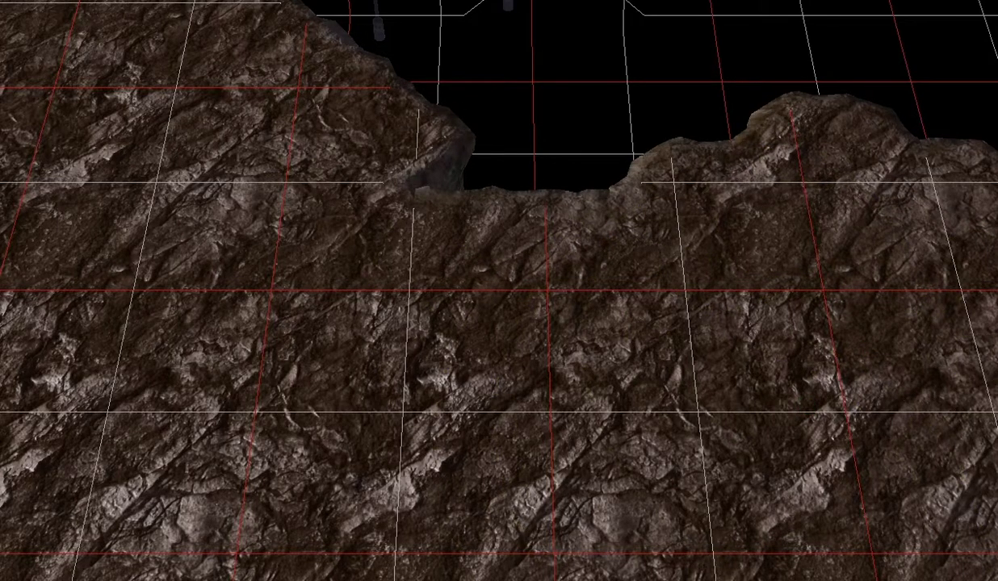
mouse_move(727, 270)
right_down()
mouse_move(348, 209)
mouse_move(165, 195)
mouse_move(444, 195)
mouse_move(357, 195)
right_up()
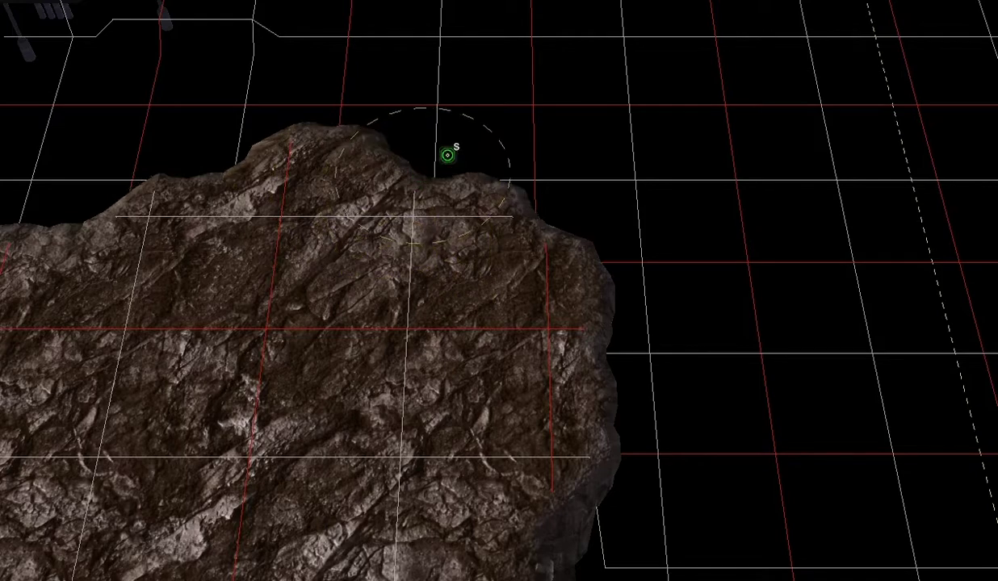
Extend the rock platform's outer ends upward beside the metal platform and broaden them toward the side boundaries
mouse_move(359, 226)
mouse_down()
mouse_move(475, 123)
mouse_move(475, 78)
mouse_move(391, 2)
mouse_up()
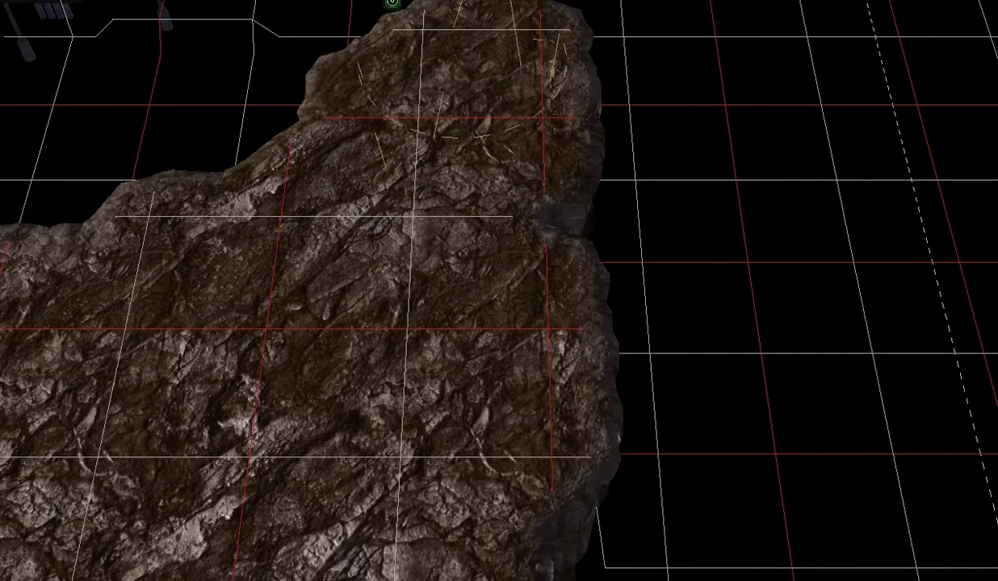
mouse_move(356, 8)
right_down()
mouse_move(311, 34)
mouse_move(396, 208)
right_up()
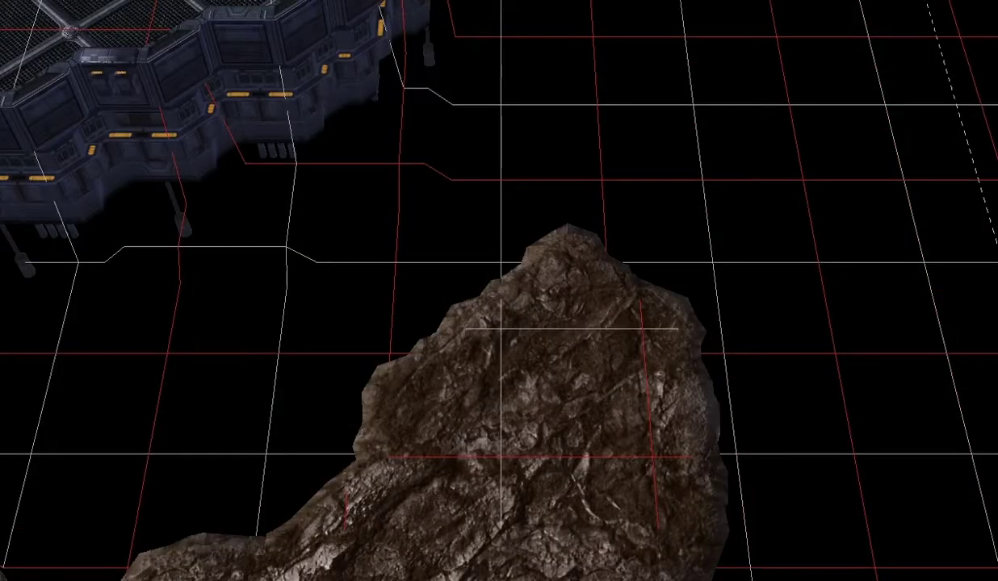
mouse_move(545, 312)
mouse_down()
mouse_move(579, 292)
mouse_move(660, 299)
mouse_move(763, 361)
mouse_move(769, 426)
mouse_move(873, 327)
mouse_move(762, 190)
mouse_move(704, 171)
mouse_move(481, 330)
mouse_move(470, 261)
mouse_move(513, 214)
mouse_move(559, 193)
mouse_move(755, 236)
mouse_move(839, 337)
mouse_move(692, 380)
mouse_up()
mouse_move(450, 216)
mouse_down()
mouse_move(446, 180)
mouse_move(572, 134)
mouse_move(336, 202)
mouse_up()
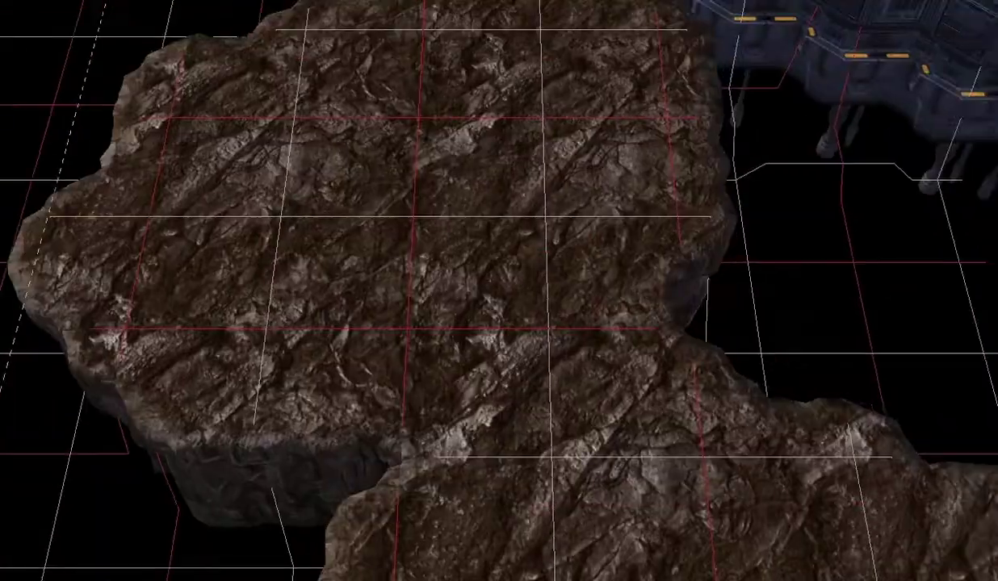
mouse_move(253, 225)
mouse_down()
mouse_move(370, 355)
mouse_move(461, 222)
mouse_move(244, 227)
mouse_up()
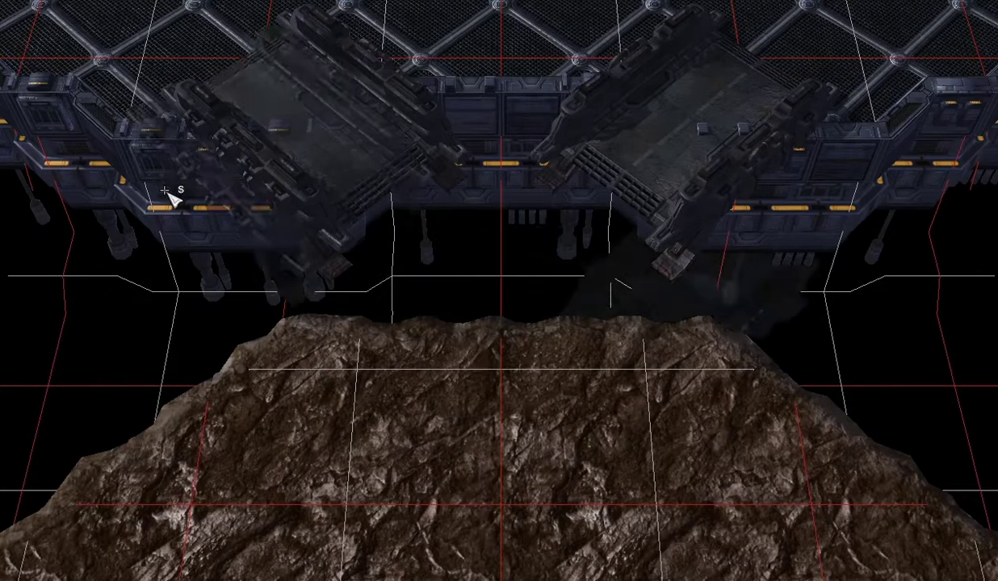
Try placing a diagonal bridge section between the outer rock platform and the metal platform, and undo it
key(ctrl+z)
key(ctrl+z)
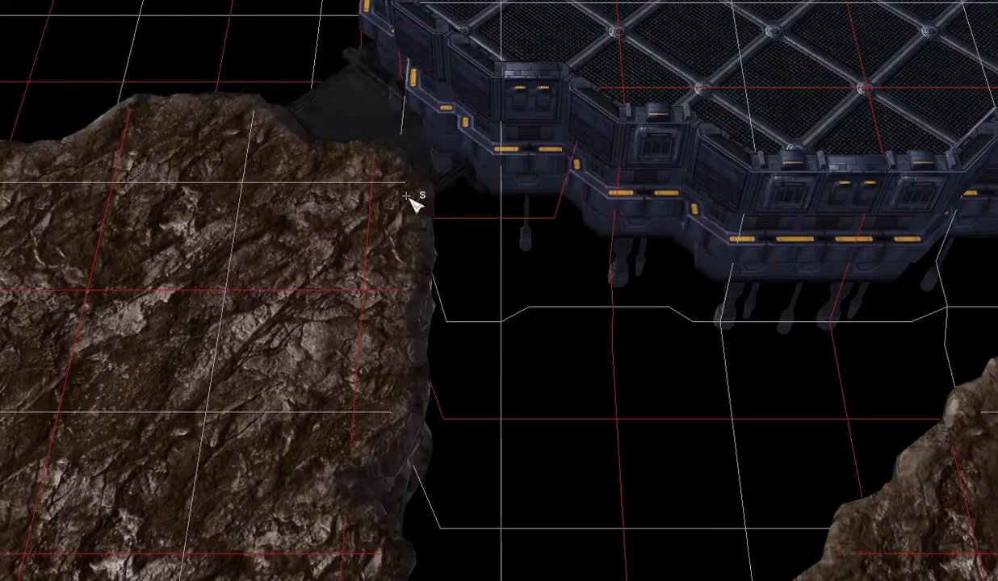
click(438, 205)
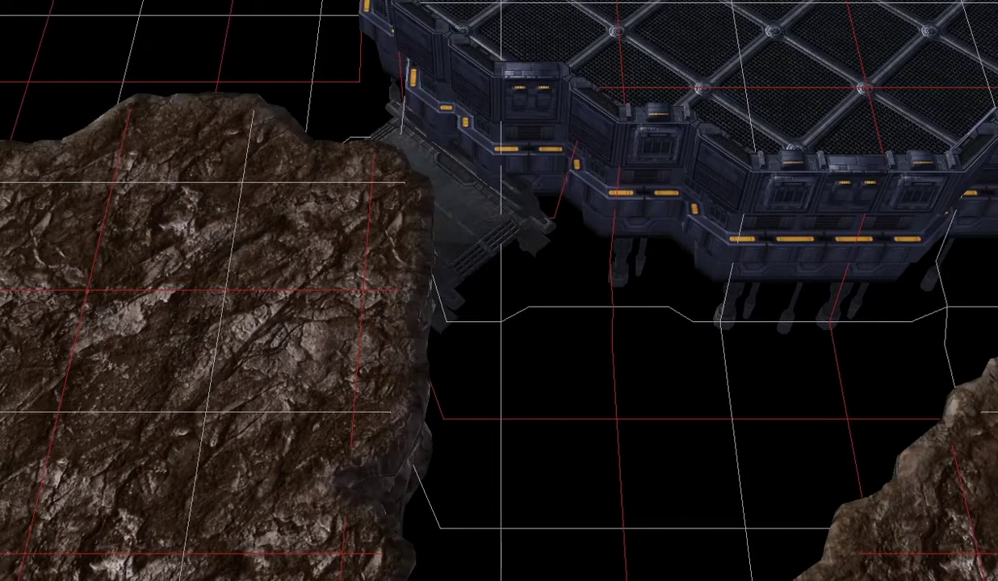
key(ctrl+z)
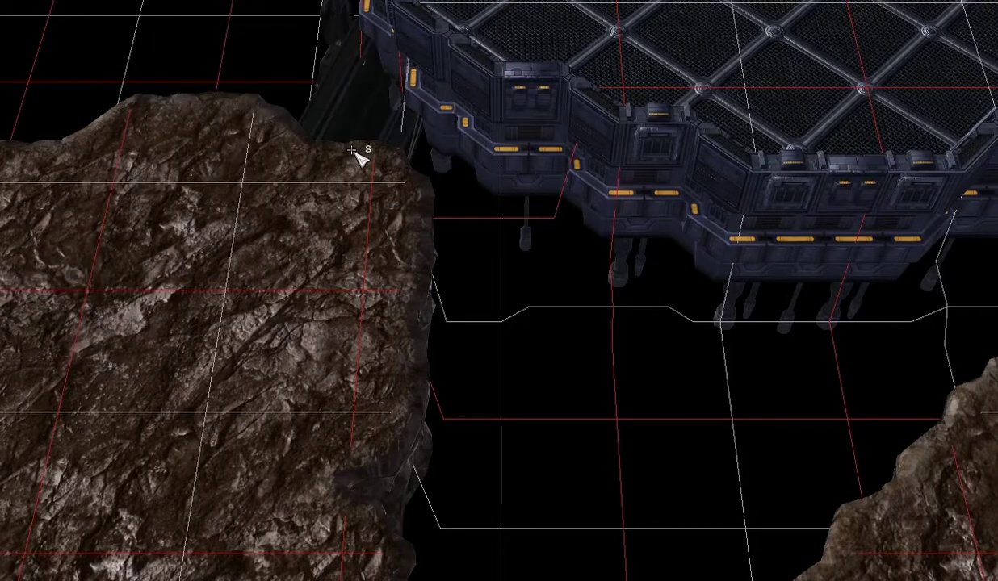
key(Escape)
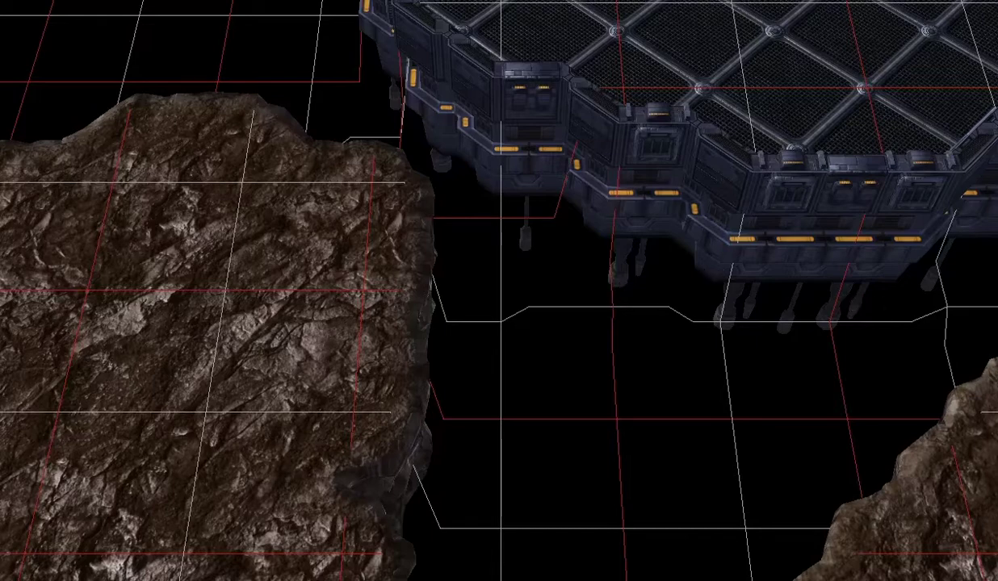
Try spanning the central gap between the rock and metal platforms with a mirrored pair of tall bridge frames
right_drag(833, 160, 408, 194)
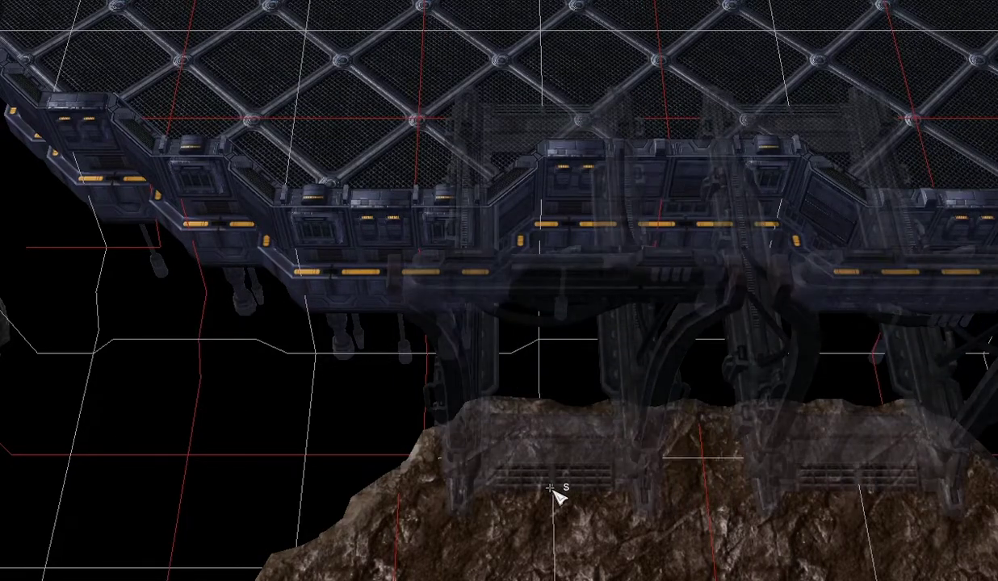
click(560, 495)
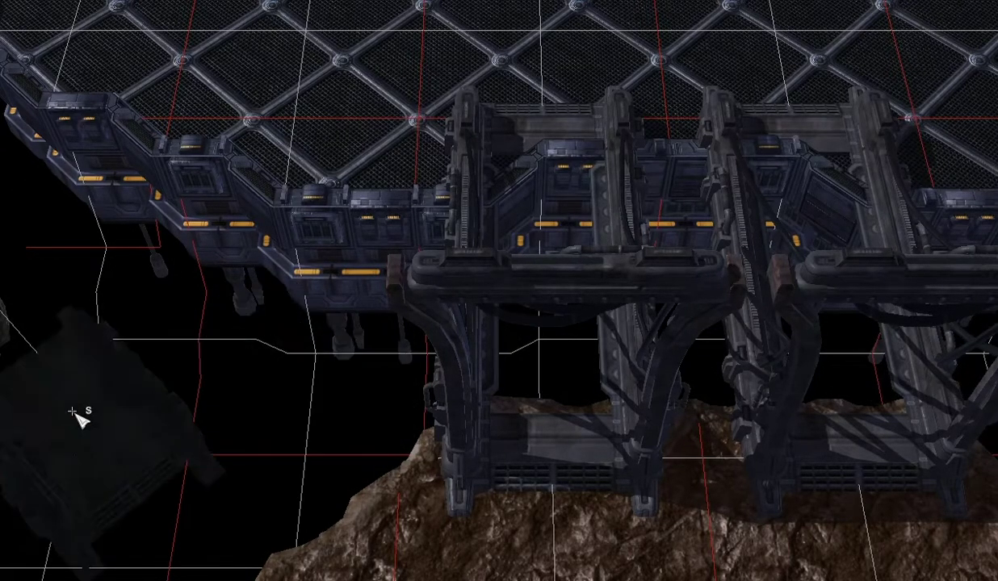
key(v)
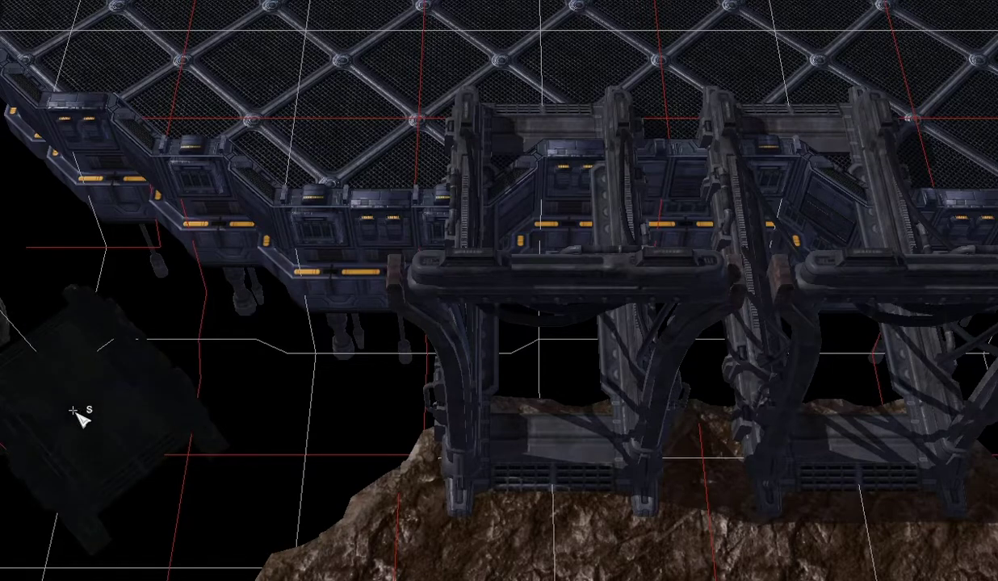
Try adding mirrored road sections at both ends of the bridge frames, and undo the whole bridge placement
click(546, 434)
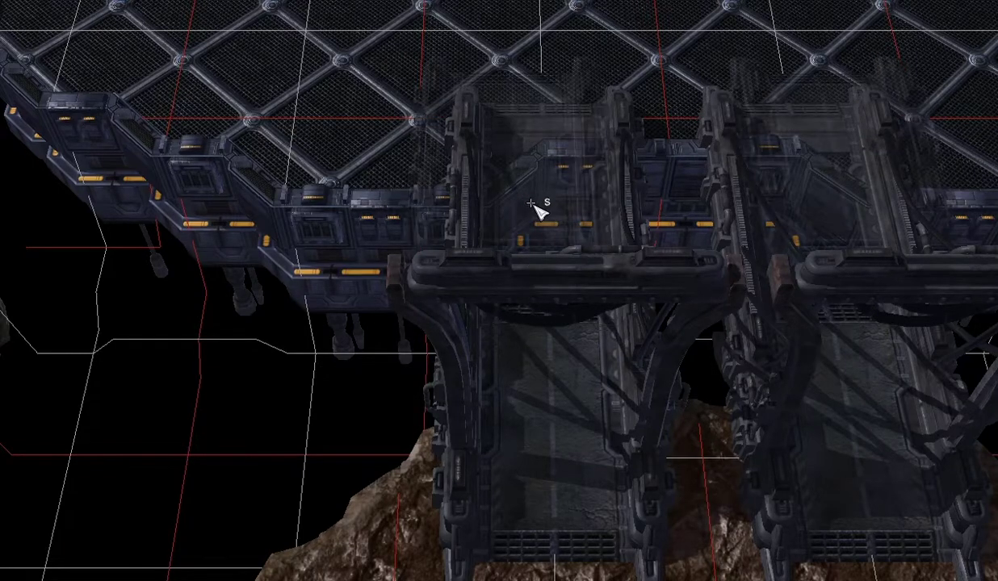
click(549, 232)
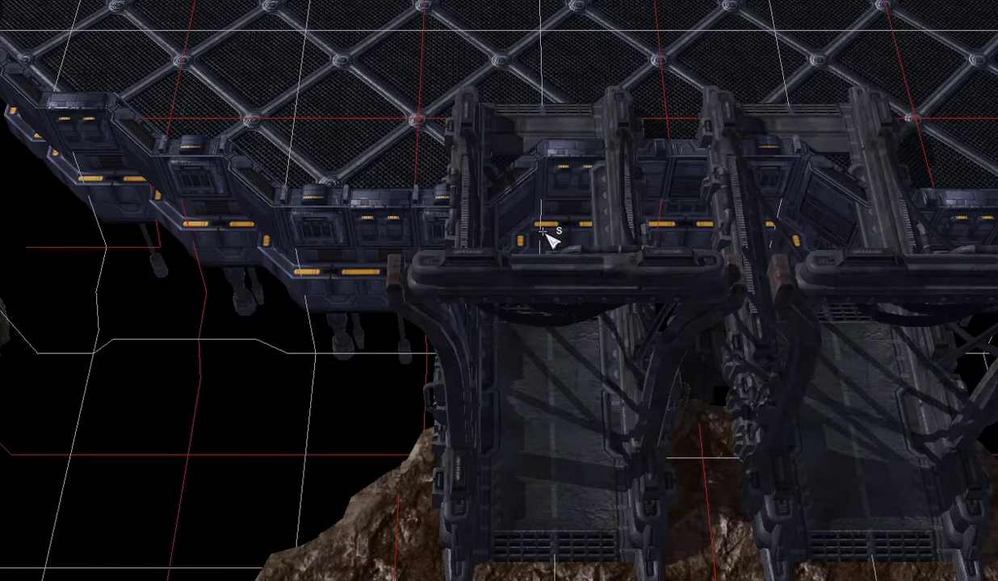
click(541, 207)
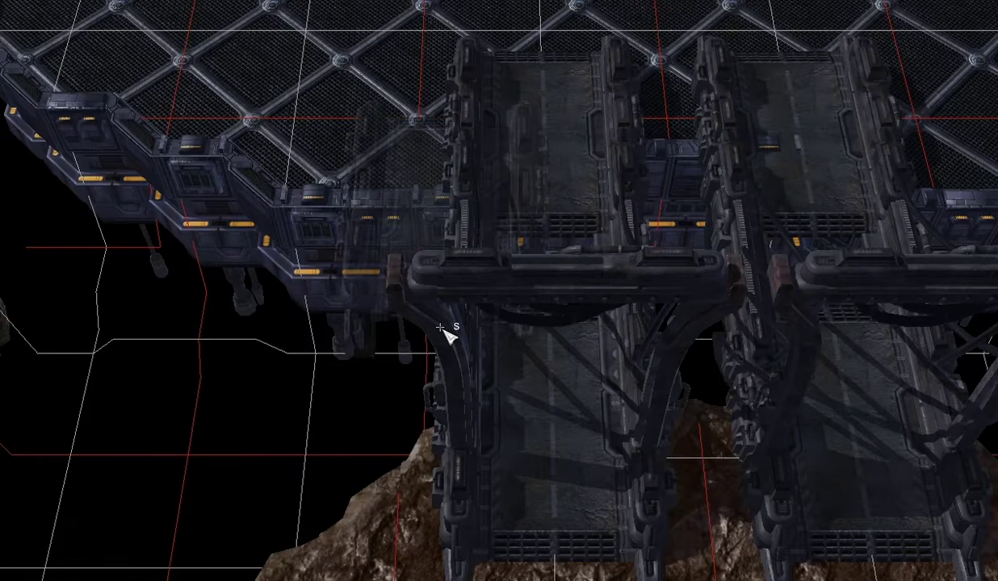
key(ctrl+z)
key(ctrl+z)
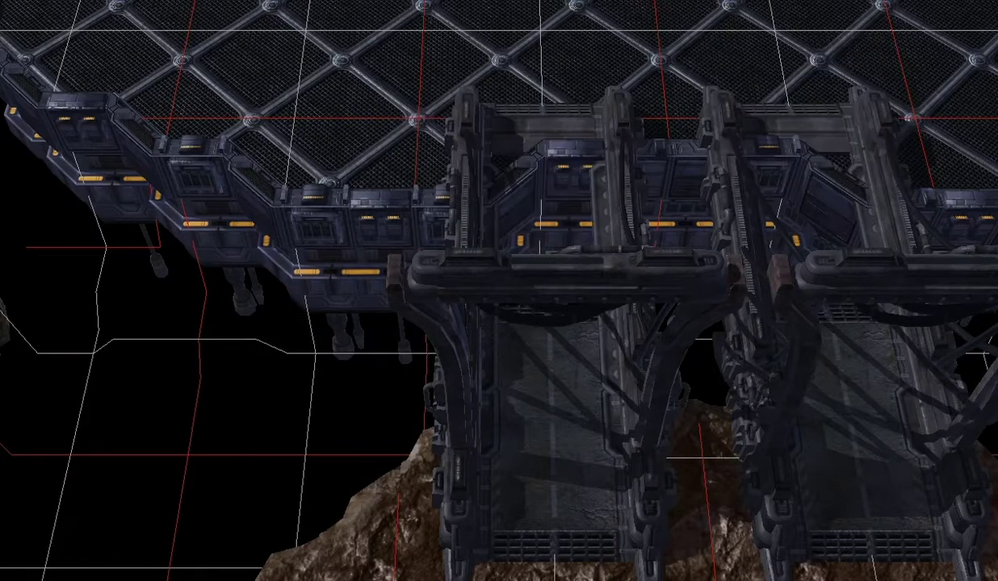
key(ctrl+z)
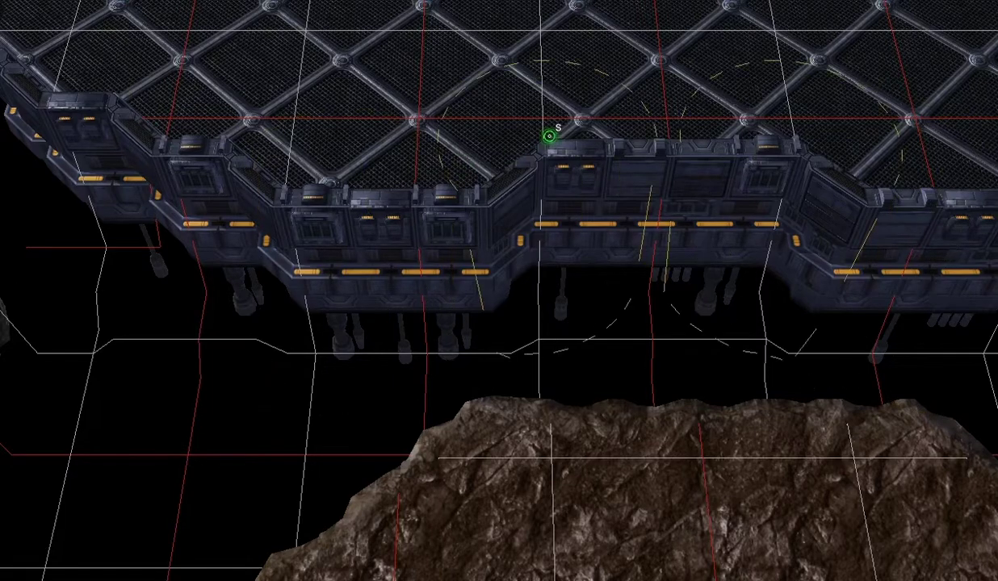
Extend the metal platform's lower edge at the map's center toward the rock platform
click(631, 136)
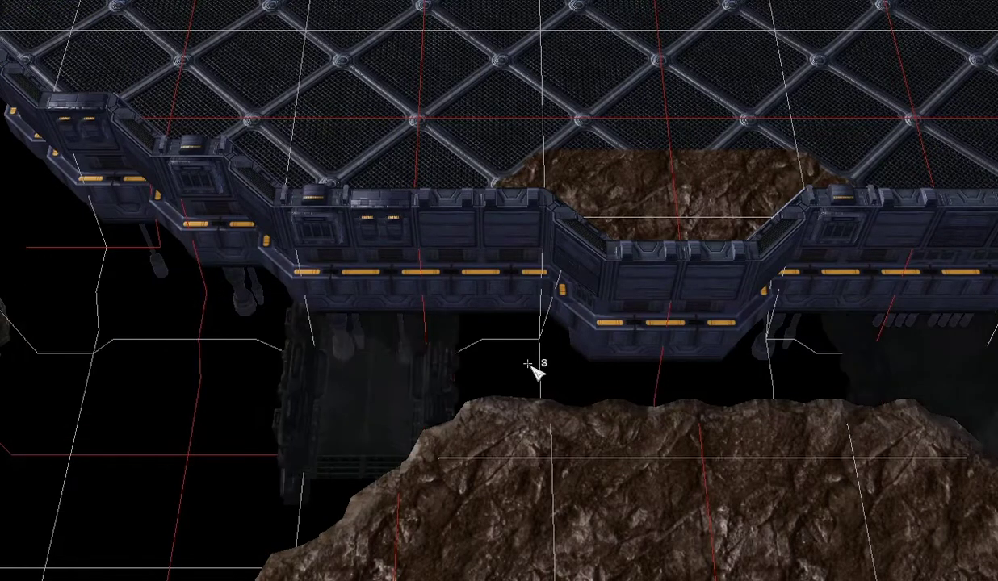
Span the central gap between the metal platform's extended edge and the rock platform with two straight bridge sections
click(662, 340)
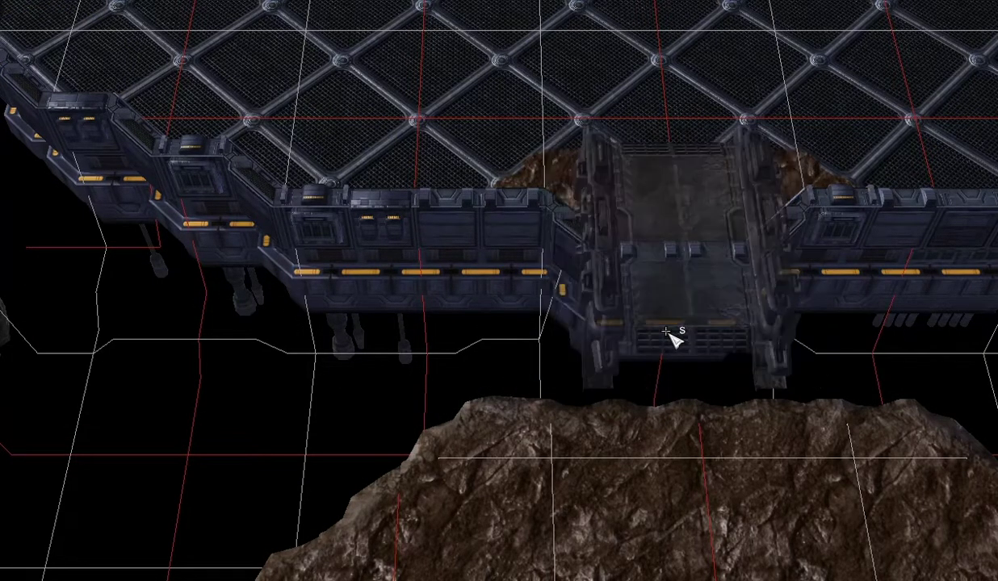
click(688, 442)
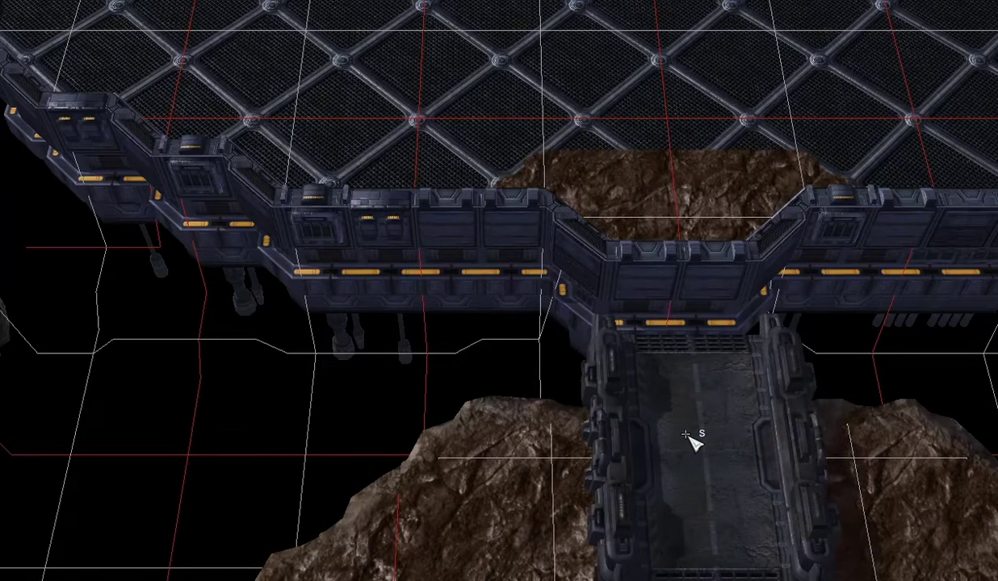
Connect the metal platform to the outer rock platform with two end-to-end diagonal bridge sections
right_drag(325, 277, 2, 438)
click(325, 277)
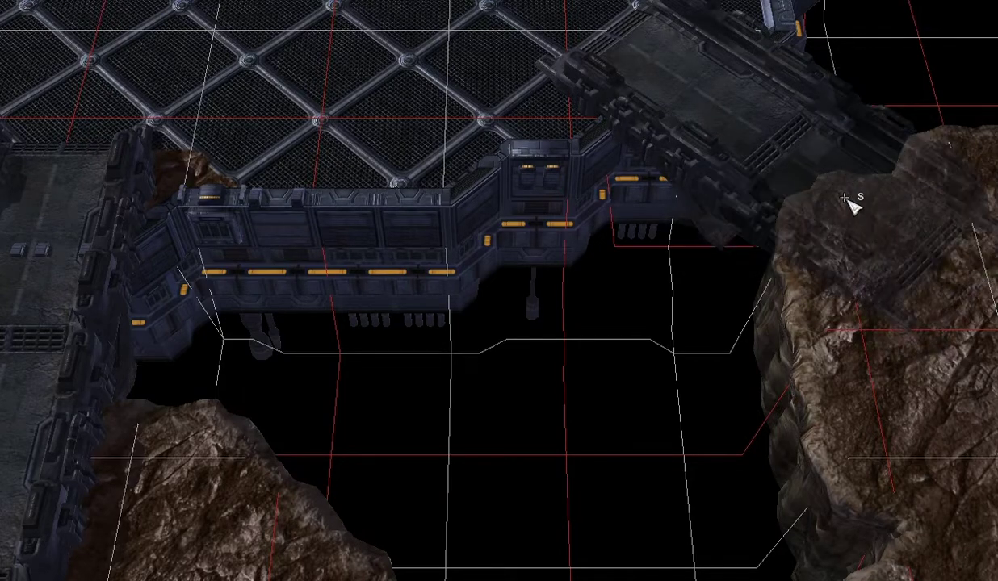
click(844, 200)
Examine the diagonal bridges on both sides and the central bridge between the metal and rock platforms
key(Down)
key(Right)
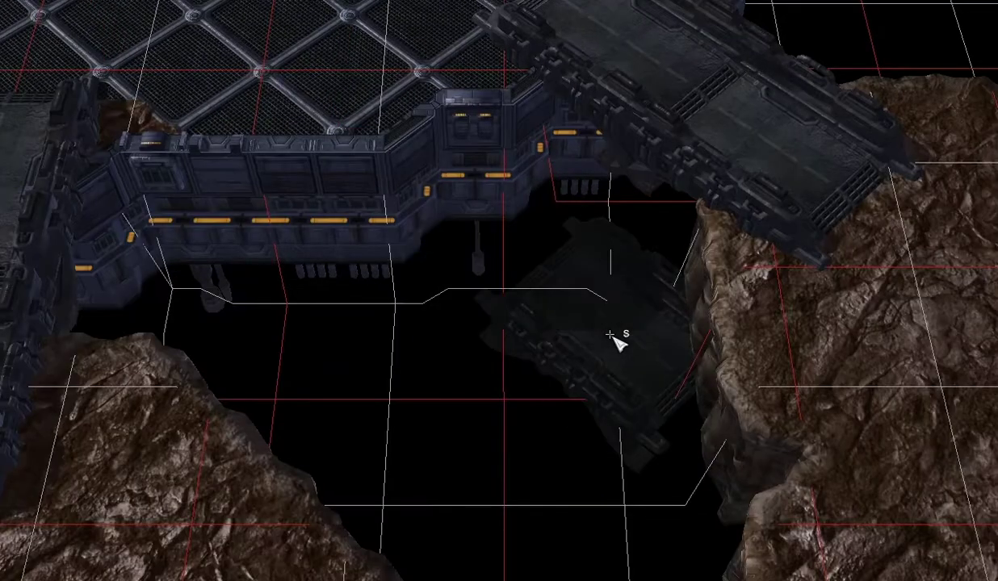
key(Left)
key(Left)
key(Left)
key(Left)
key(Left)
key(Left)
key(Left)
key(Left)
key(Left)
key(Left)
key(Left)
key(Left)
key(Left)
key(Left)
key(Up)
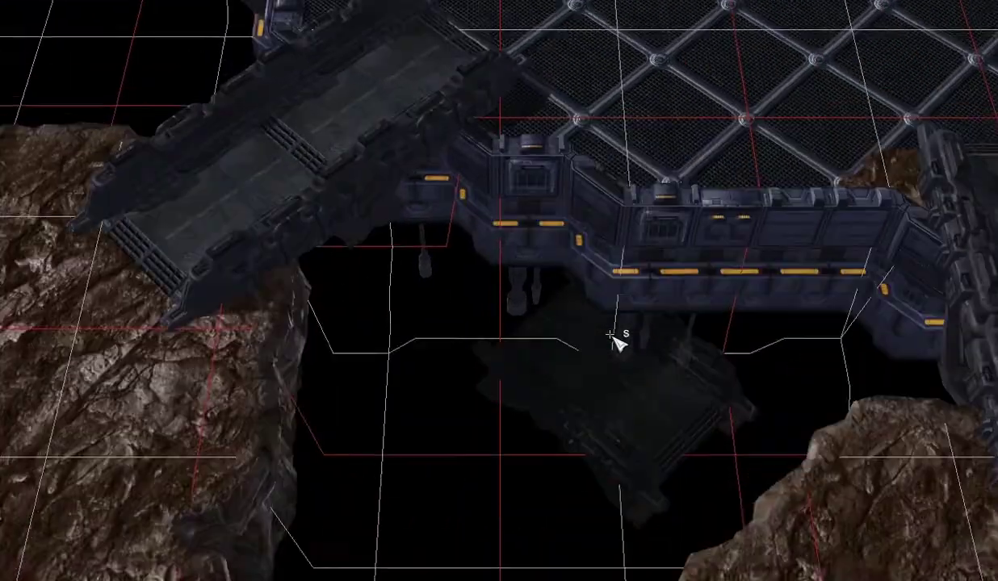
key(Right)
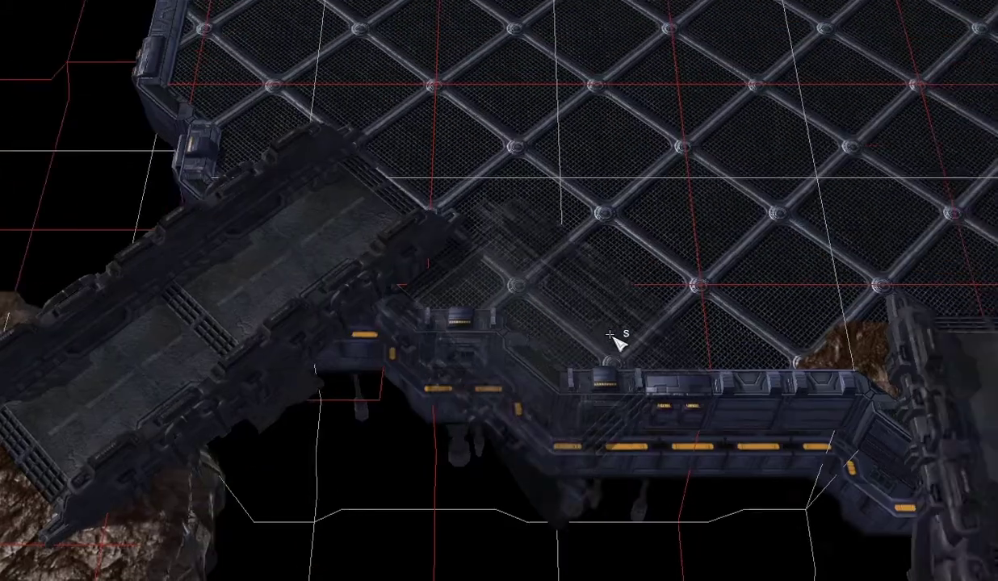
key(Down)
key(Right)
key(Down)
key(Right)
key(Down)
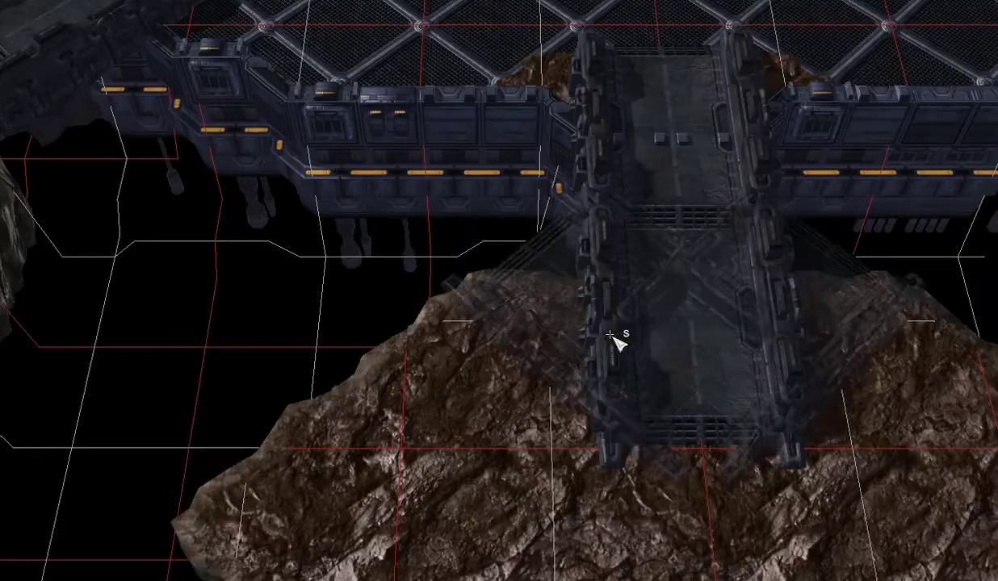
key(Up)
key(Up)
key(Right)
key(Right)
key(Down)
key(Right)
key(Right)
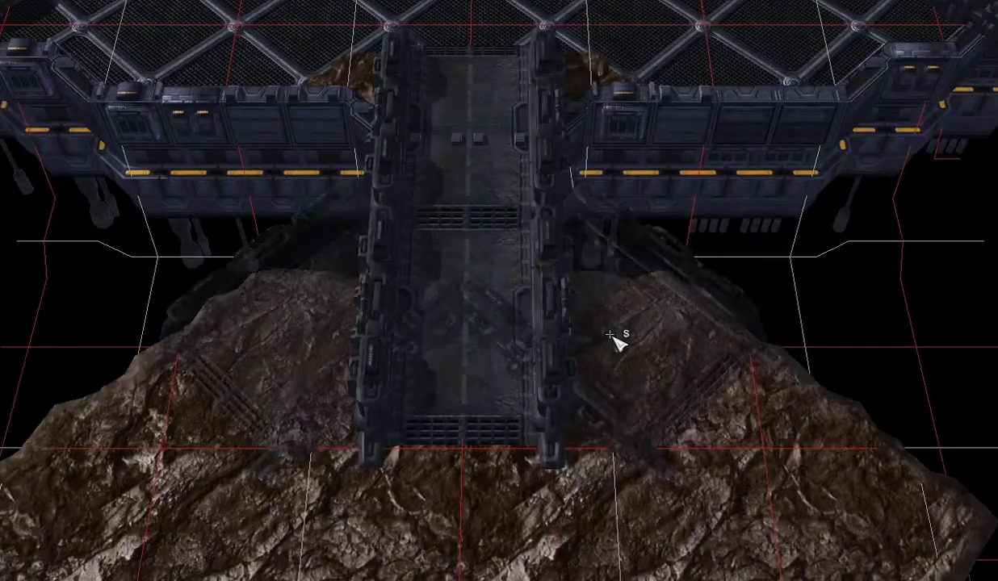
Extend the metal platform's southwest edge outward into the empty space with manmade cliff
key(Up)
key(Up)
key(Up)
key(Left)
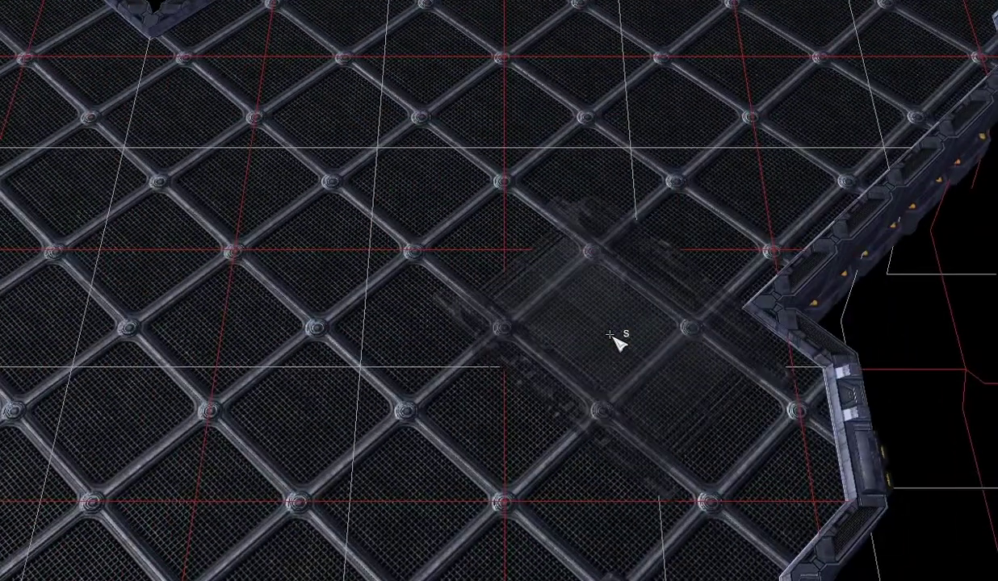
key(Left)
key(Up)
key(Up)
key(Left)
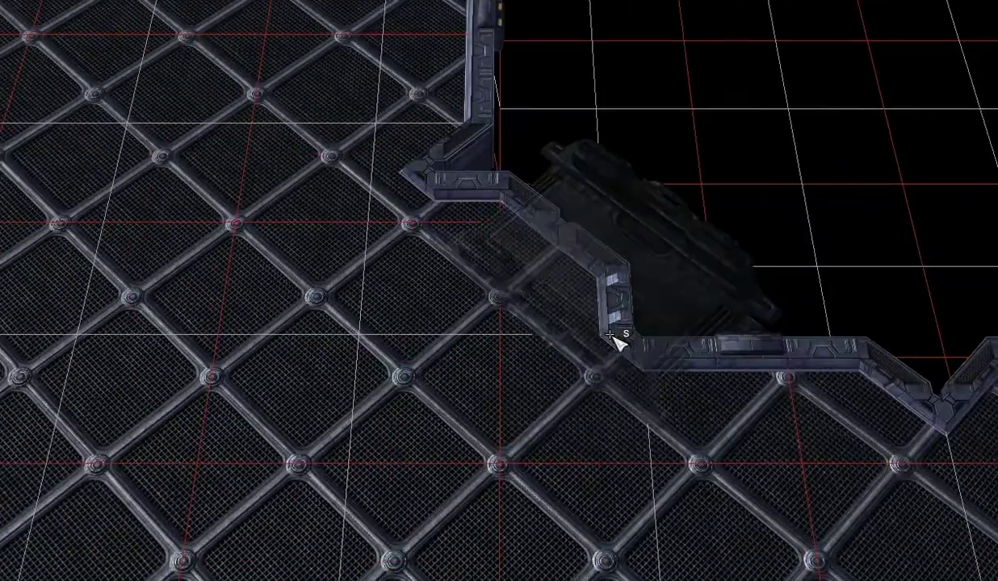
key(Up)
key(Left)
key(Up)
key(Left)
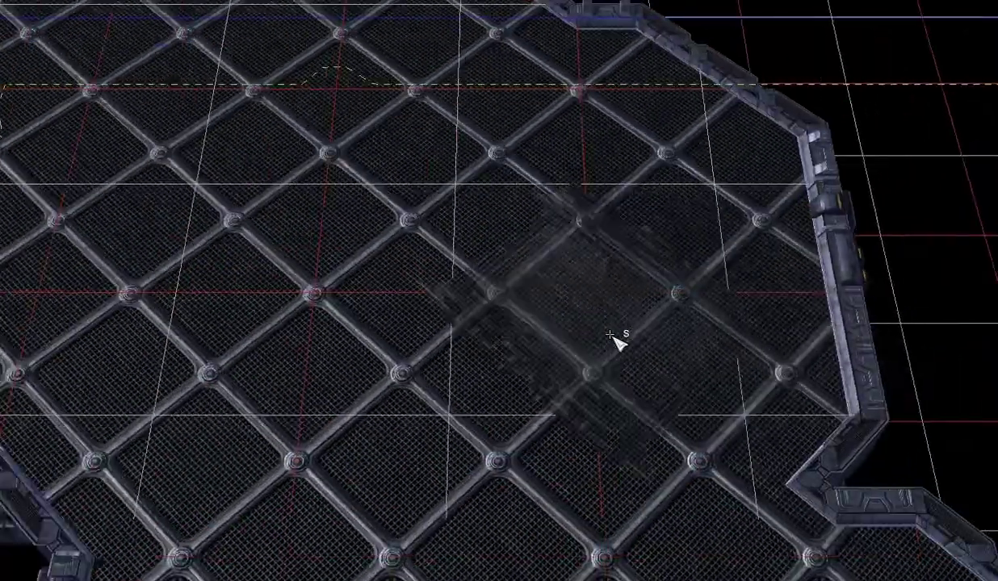
key(Left)
key(Up)
key(Left)
key(Down)
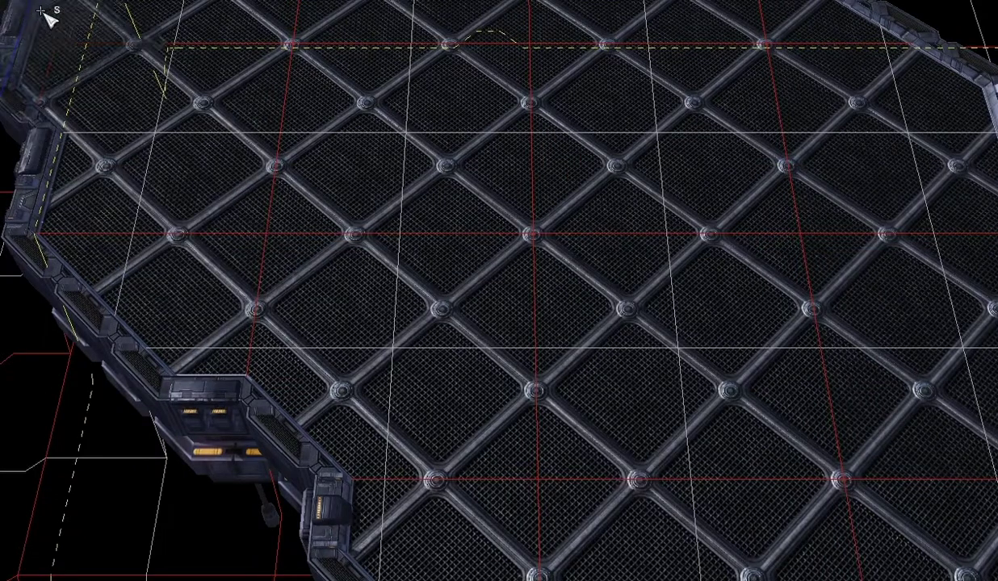
mouse_move(242, 303)
mouse_down()
mouse_move(345, 412)
mouse_move(356, 503)
mouse_move(206, 461)
mouse_move(182, 424)
mouse_move(220, 513)
mouse_move(153, 448)
mouse_up()
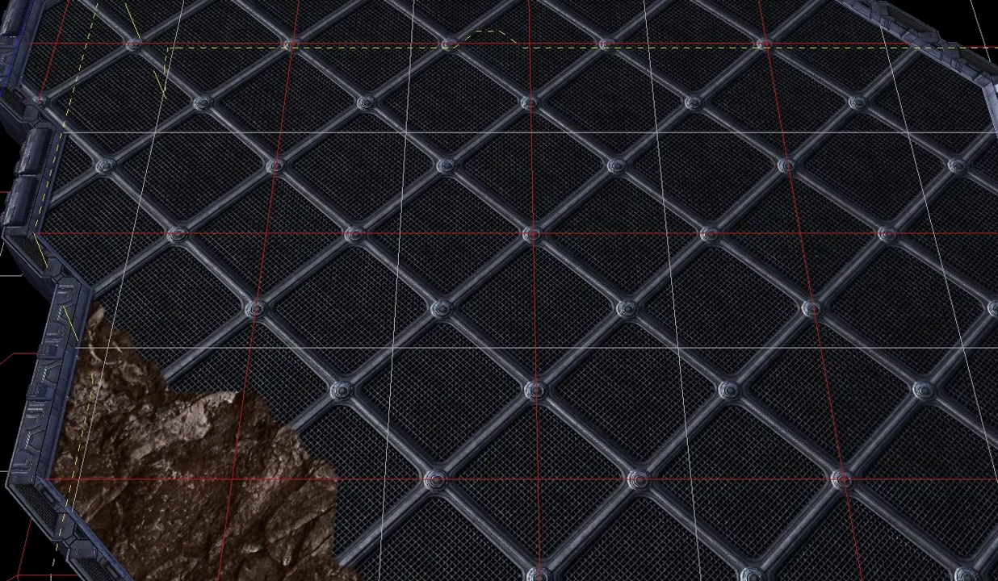
right_drag(243, 525, 335, 41)
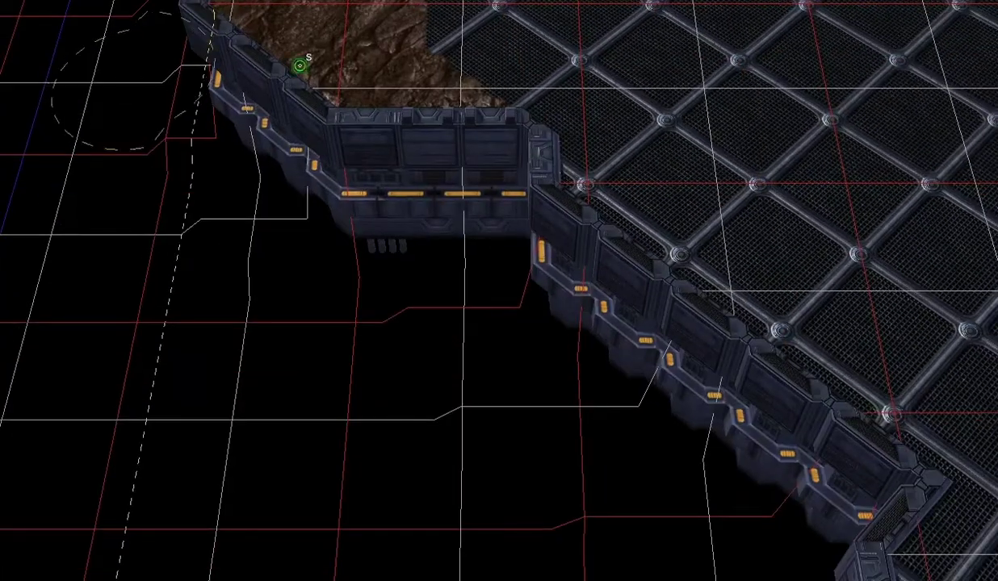
mouse_move(386, 64)
mouse_down()
mouse_move(374, 123)
mouse_move(457, 152)
mouse_move(248, 116)
mouse_move(16, 101)
mouse_up()
right_drag(16, 101, 21, 103)
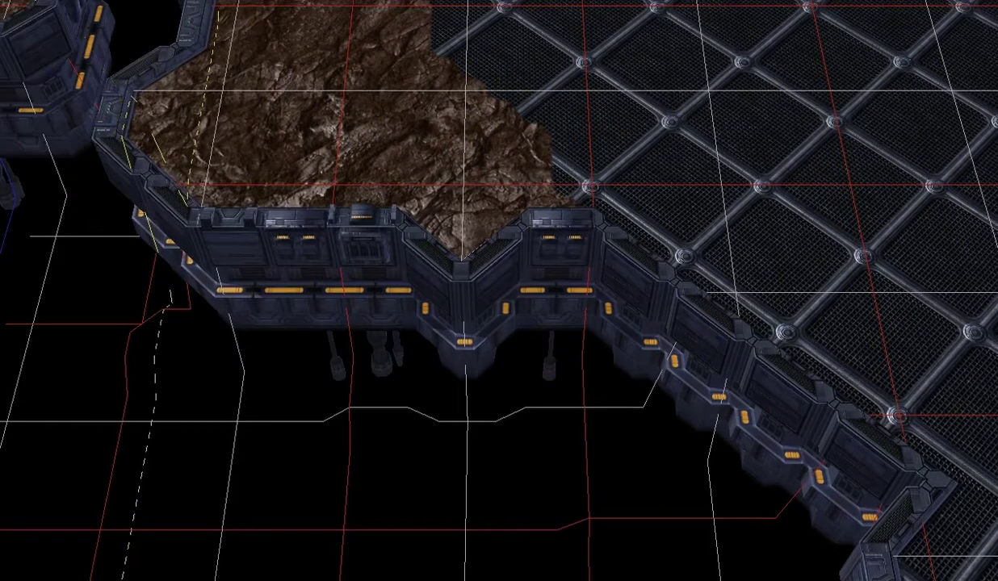
Raise a wide cliff tier across the northern part of the metal platform, from its west edge toward the east
right_drag(727, 266, 658, 553)
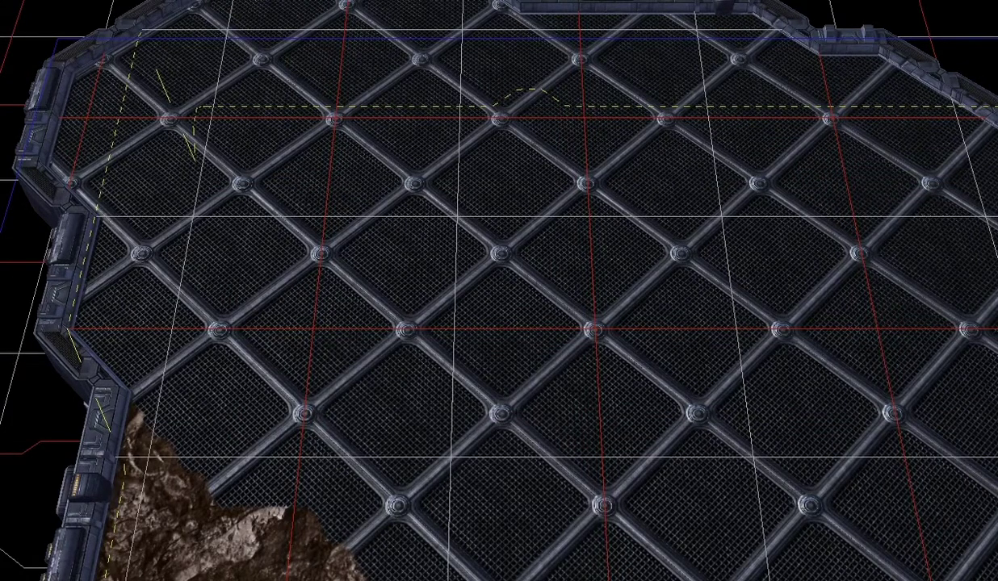
click(308, 218)
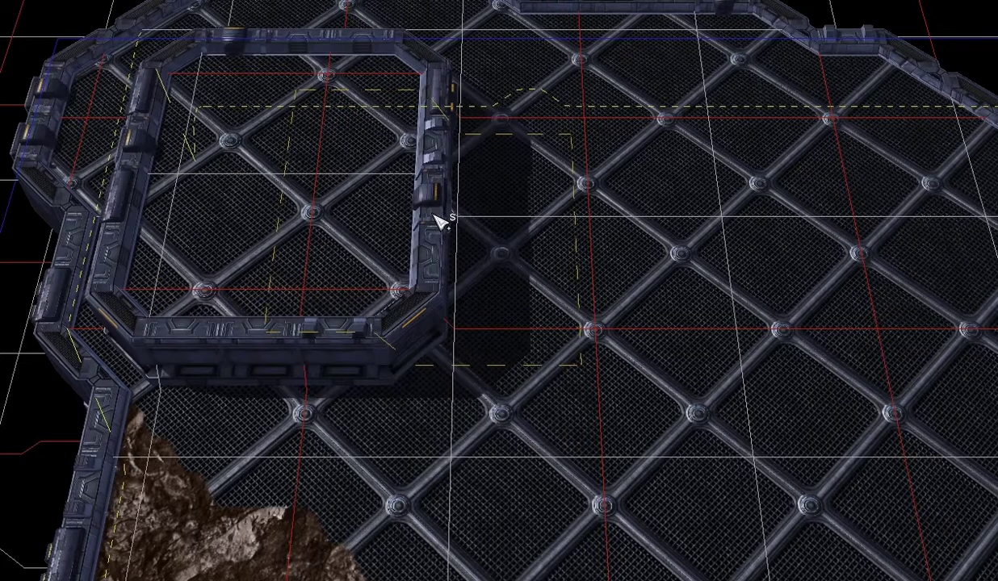
mouse_move(482, 197)
mouse_down()
mouse_move(669, 196)
mouse_move(767, 152)
mouse_move(773, 138)
mouse_move(700, 112)
mouse_move(430, 85)
mouse_move(328, 87)
mouse_move(275, 244)
mouse_move(285, 323)
mouse_move(461, 381)
mouse_move(743, 382)
mouse_up()
right_drag(742, 382, 741, 381)
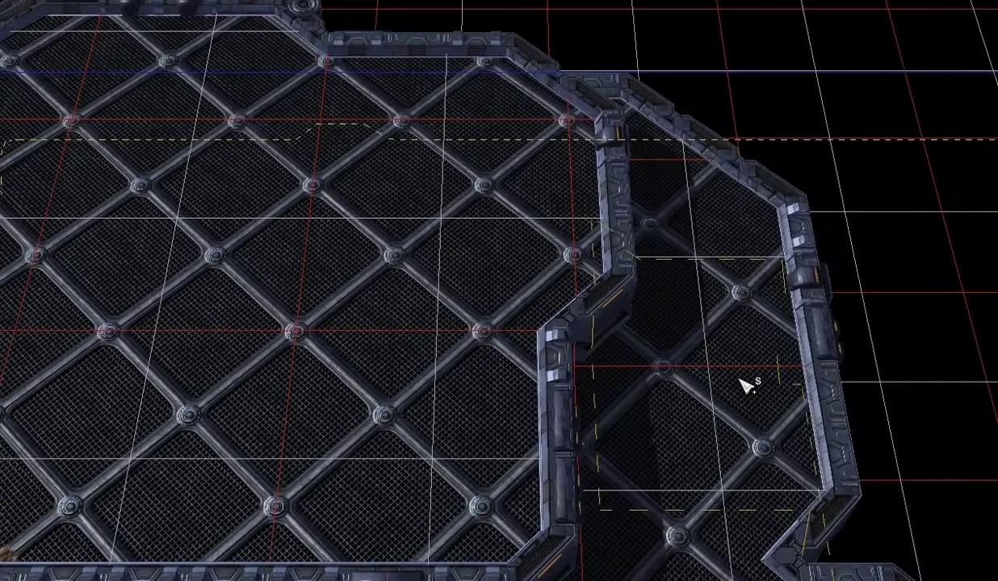
Raise a second, higher cliff tier on the northern tier and extend it westward with a stepped southern edge
click(557, 284)
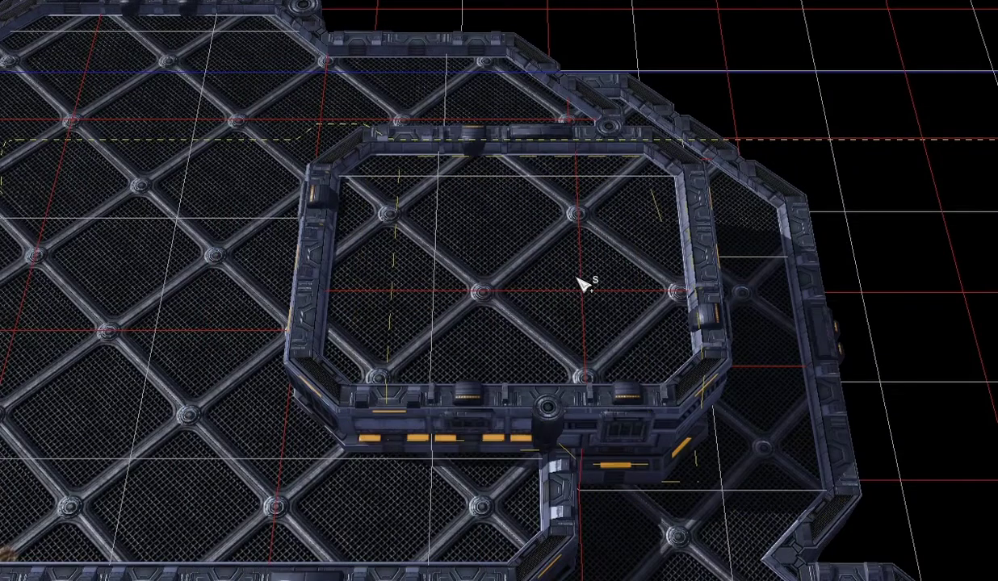
right_drag(579, 278, 578, 277)
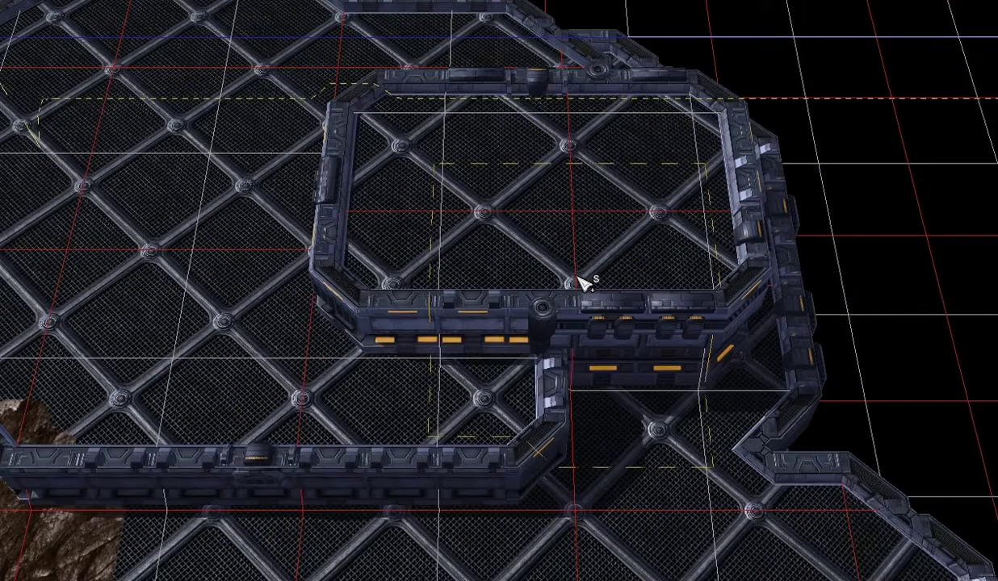
mouse_move(533, 184)
mouse_down()
mouse_move(338, 156)
mouse_move(511, 127)
mouse_move(539, 91)
mouse_move(416, 73)
mouse_move(314, 78)
mouse_move(272, 64)
mouse_up()
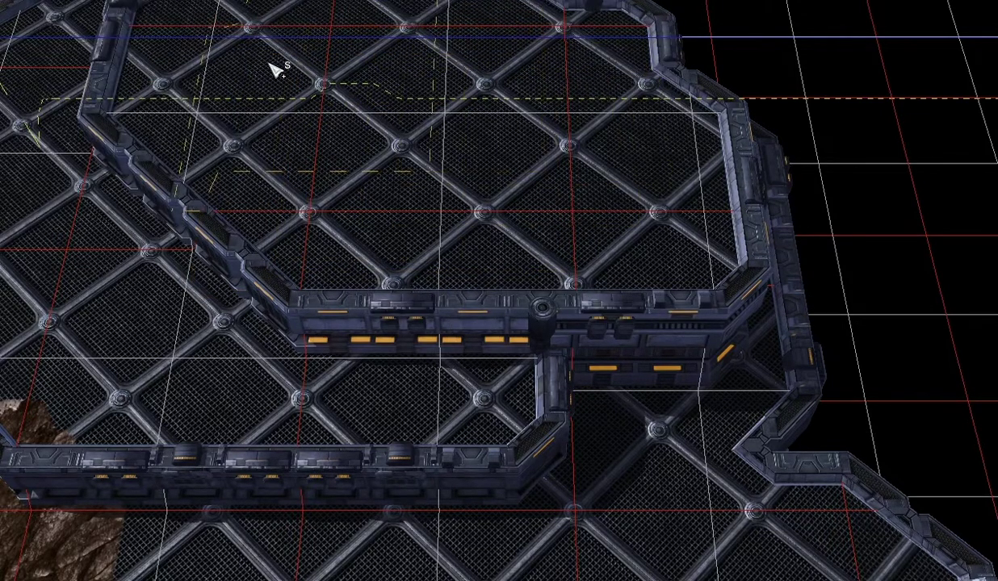
mouse_move(187, 78)
mouse_down()
mouse_move(165, 100)
mouse_move(100, 105)
mouse_move(7, 85)
mouse_up()
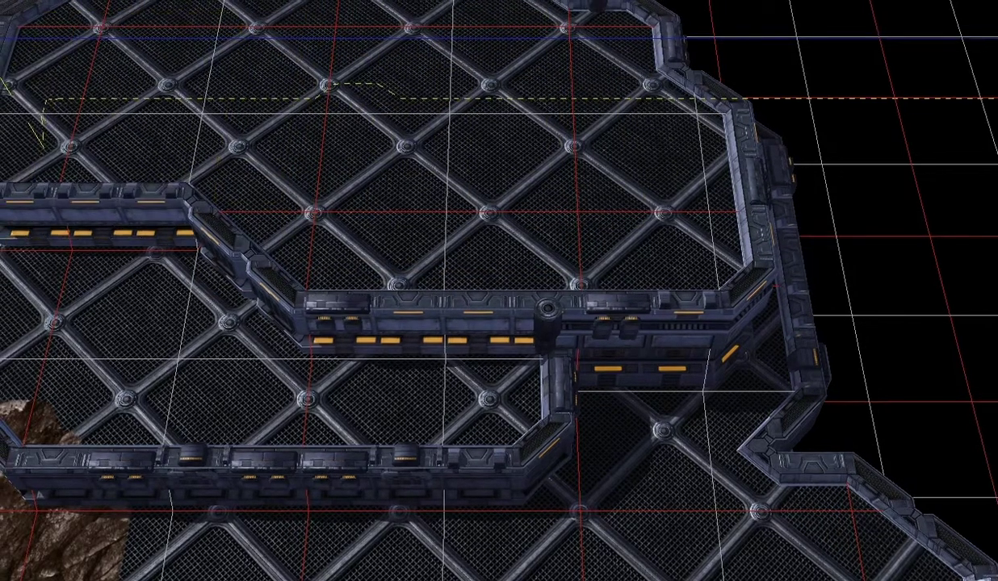
Widen the highest tier to the platform's northwest corner and out to its eastern edge
right_drag(101, 113, 355, 186)
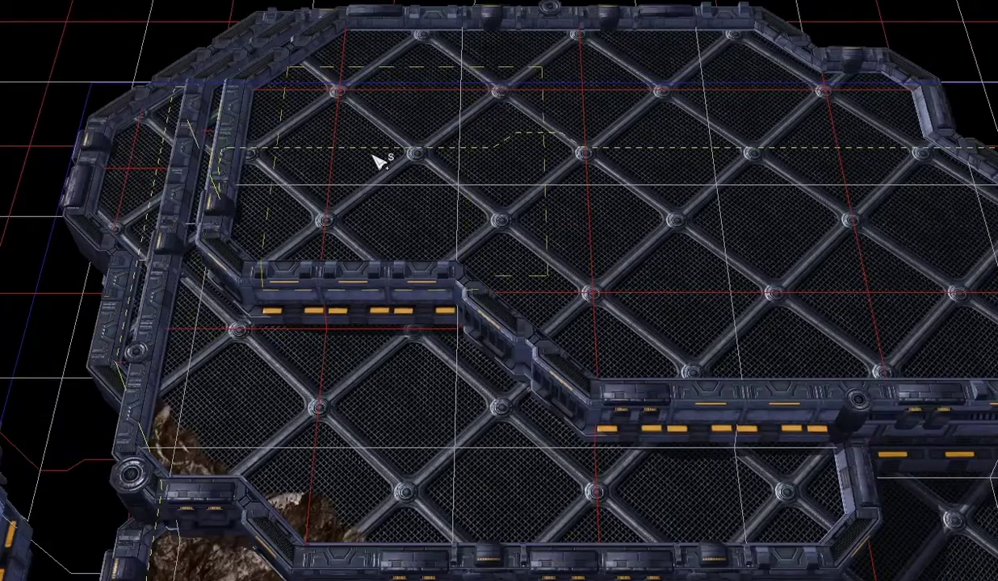
drag(377, 161, 242, 132)
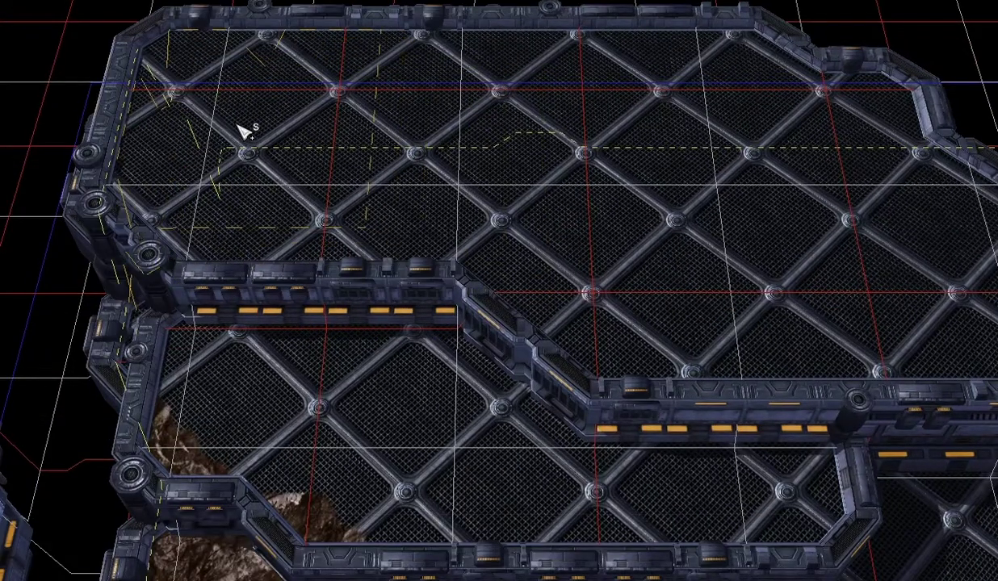
right_drag(332, 394, 129, 255)
mouse_move(654, 120)
mouse_down()
mouse_move(693, 101)
mouse_move(704, 74)
mouse_up()
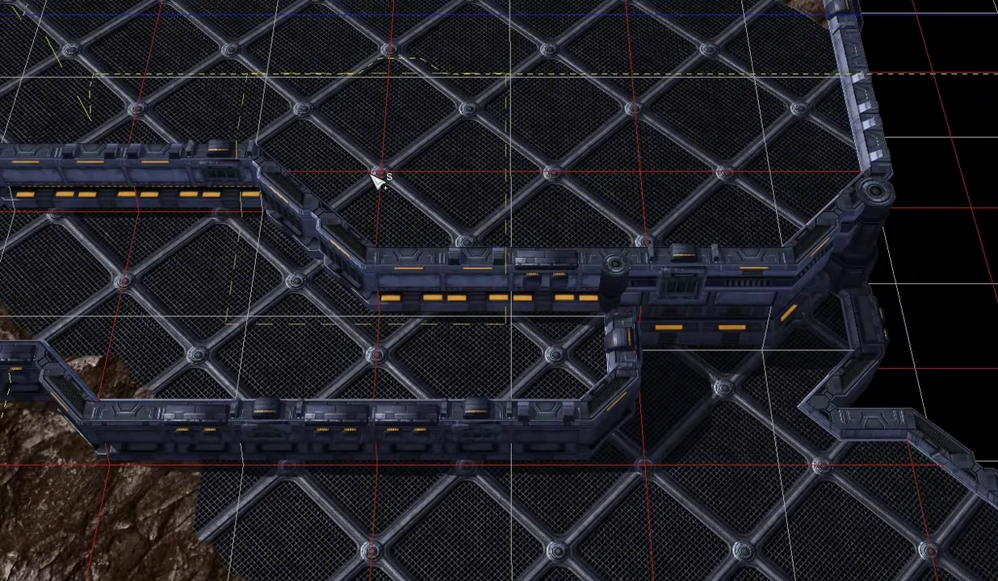
Extend the middle cliff tier south and east, covering the rock-textured ledge in the platform's southwest
key(Down)
key(Left)
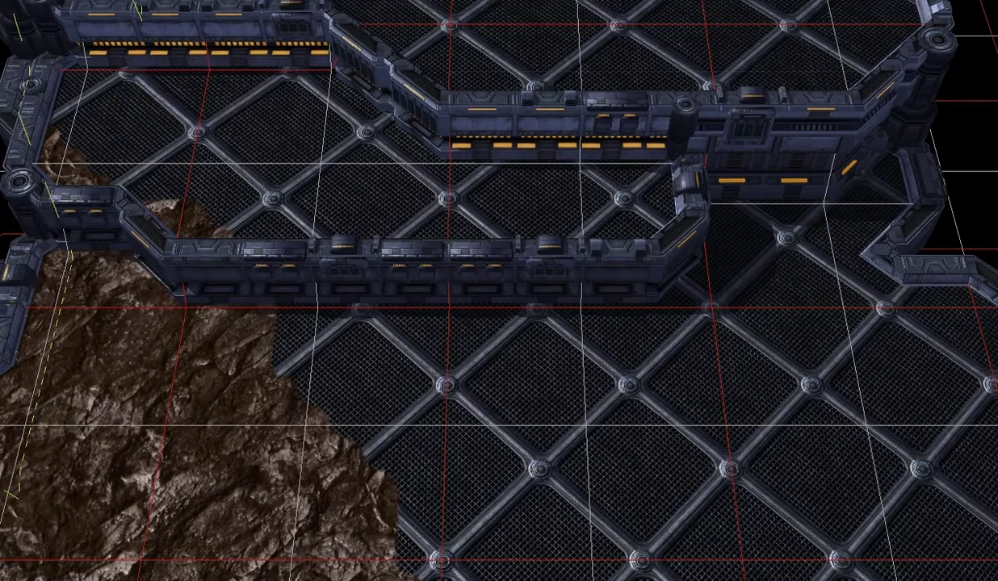
mouse_move(171, 180)
mouse_down()
mouse_move(153, 258)
mouse_move(225, 330)
mouse_move(710, 314)
mouse_move(733, 301)
mouse_move(748, 263)
mouse_up()
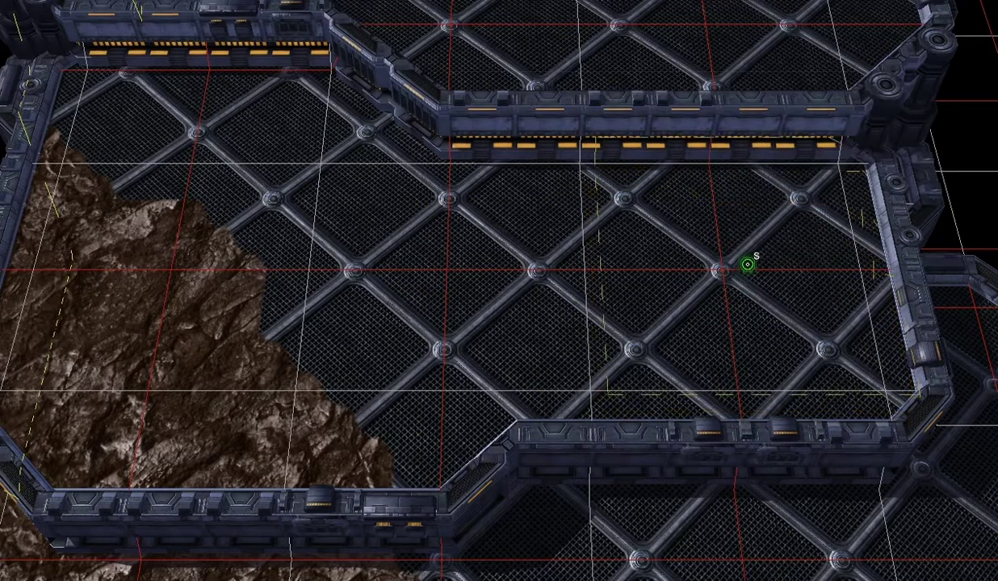
key(Down)
key(Down)
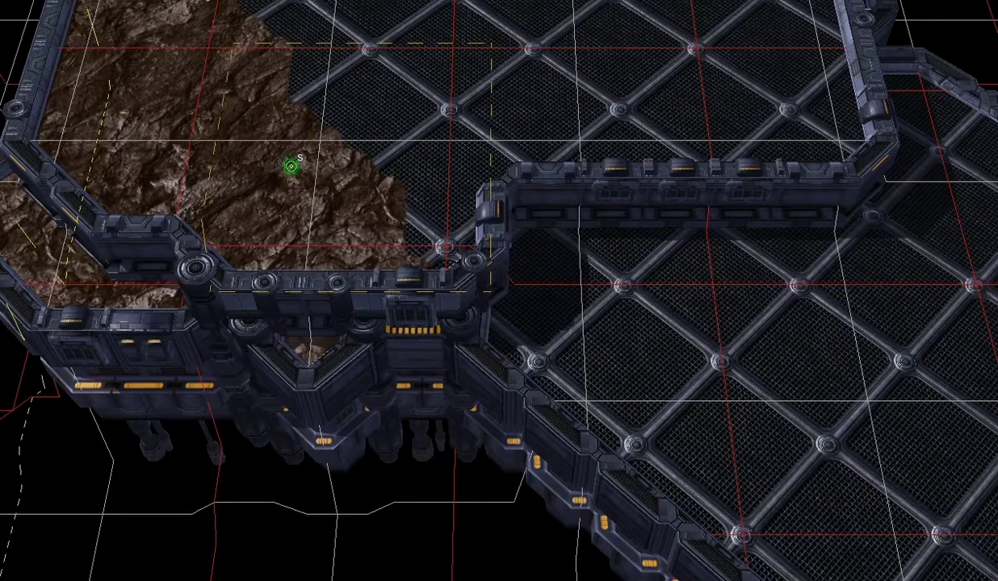
mouse_move(291, 165)
mouse_down()
mouse_move(263, 185)
mouse_move(174, 207)
mouse_move(220, 225)
mouse_move(343, 227)
mouse_move(503, 202)
mouse_move(362, 241)
mouse_move(188, 329)
mouse_up()
Cut a recess into the middle tier's southern edge by lowering the area next to the rock-textured ground
key(Up)
key(Right)
key(Right)
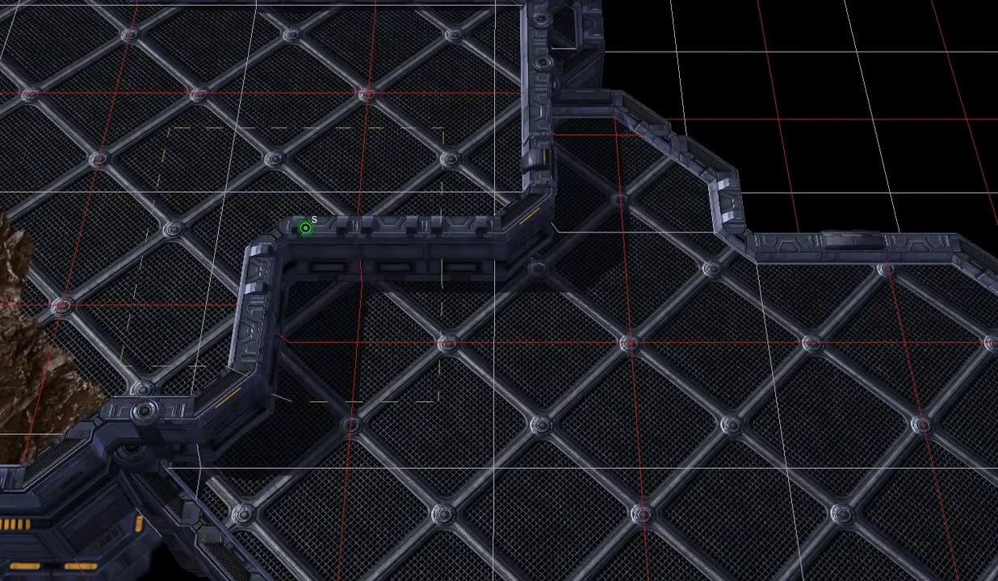
drag(267, 256, 270, 256)
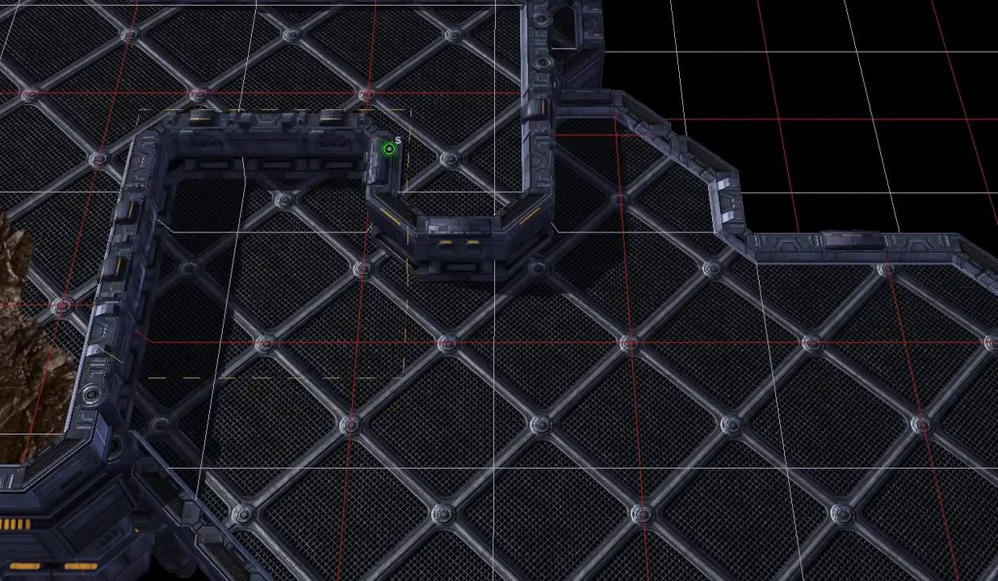
Examine the reshaped middle tier, its recess and the gap to the small separate platform in the west
key(Up)
key(Left)
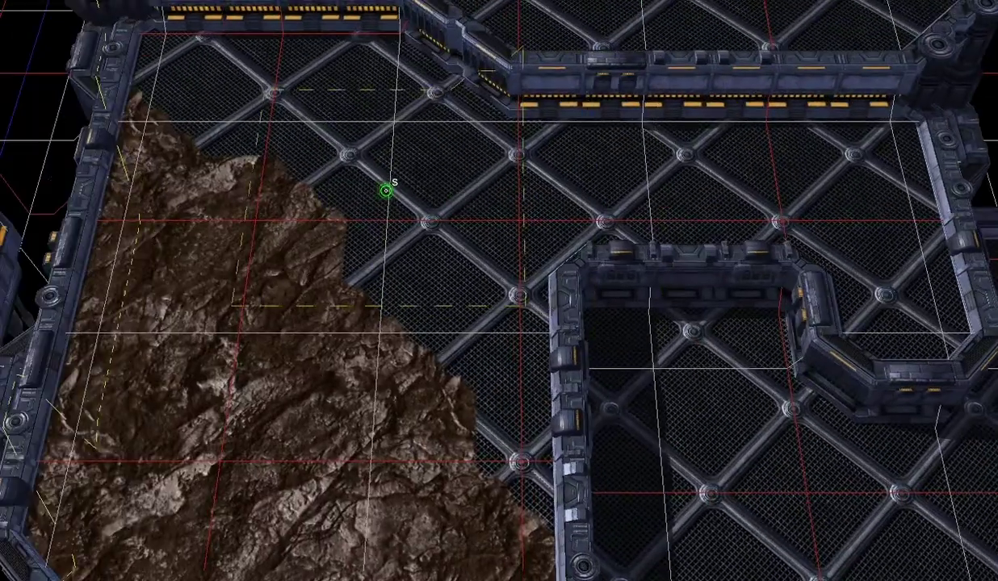
key(Down)
key(Right)
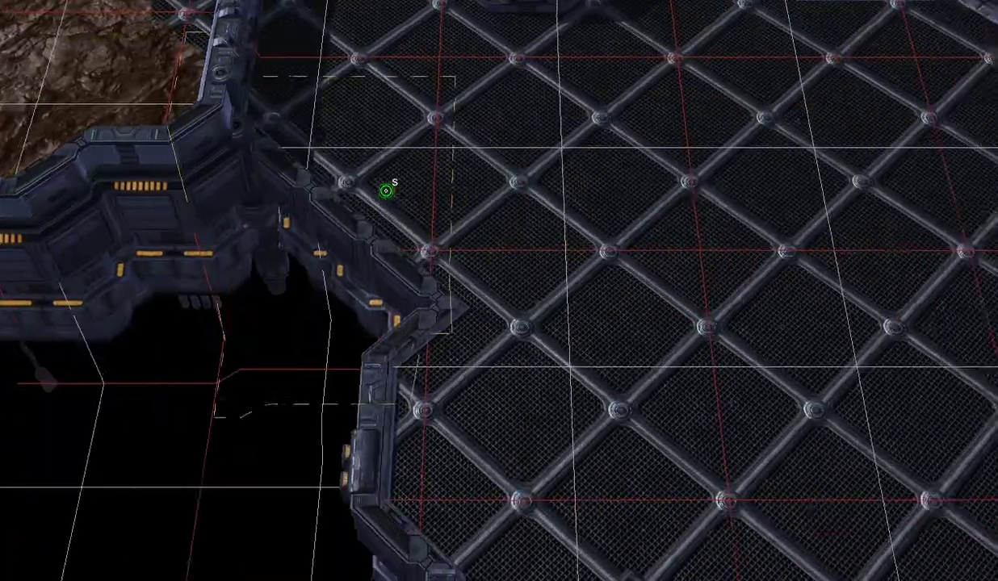
key(Up)
key(Left)
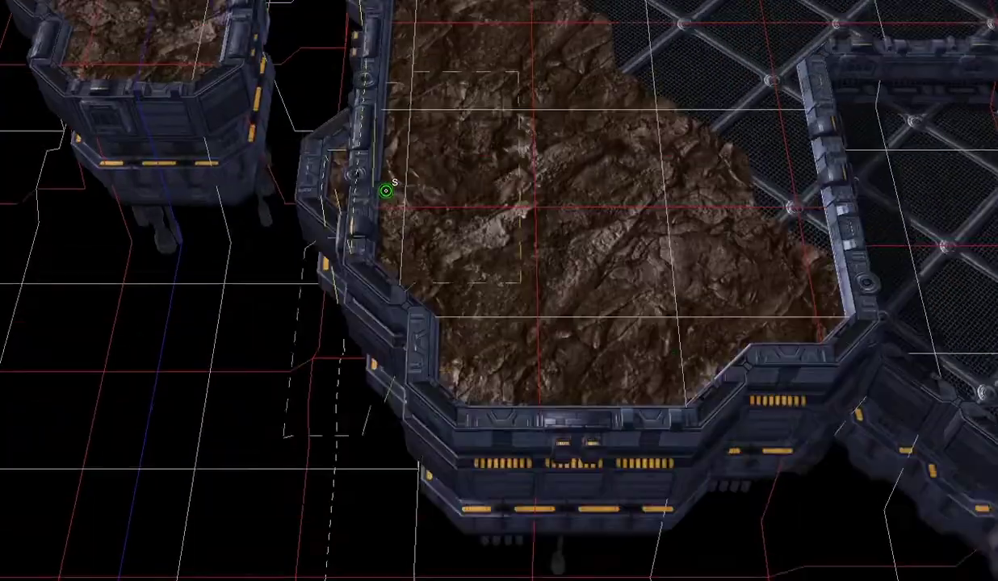
key(Up)
key(Left)
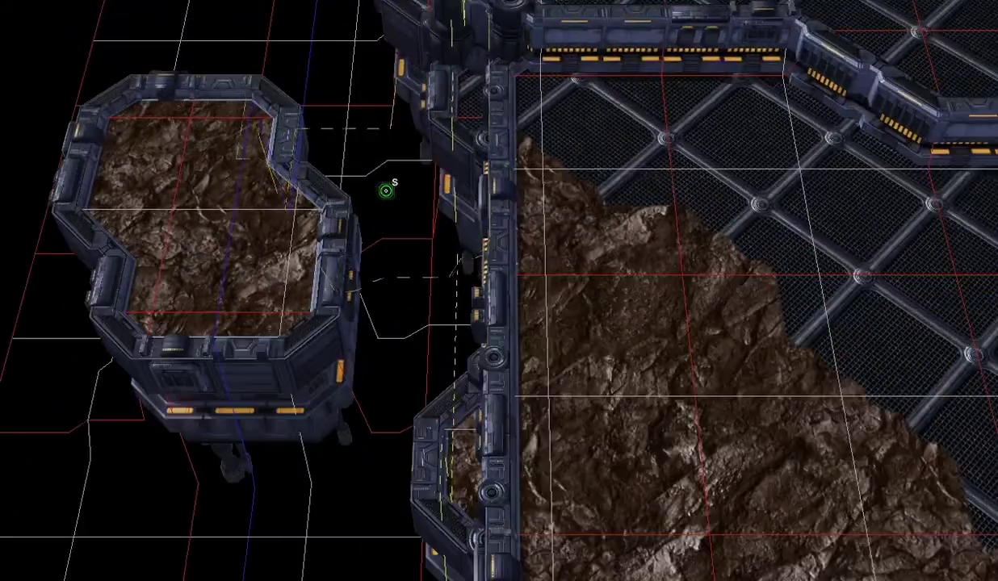
key(Right)
key(Down)
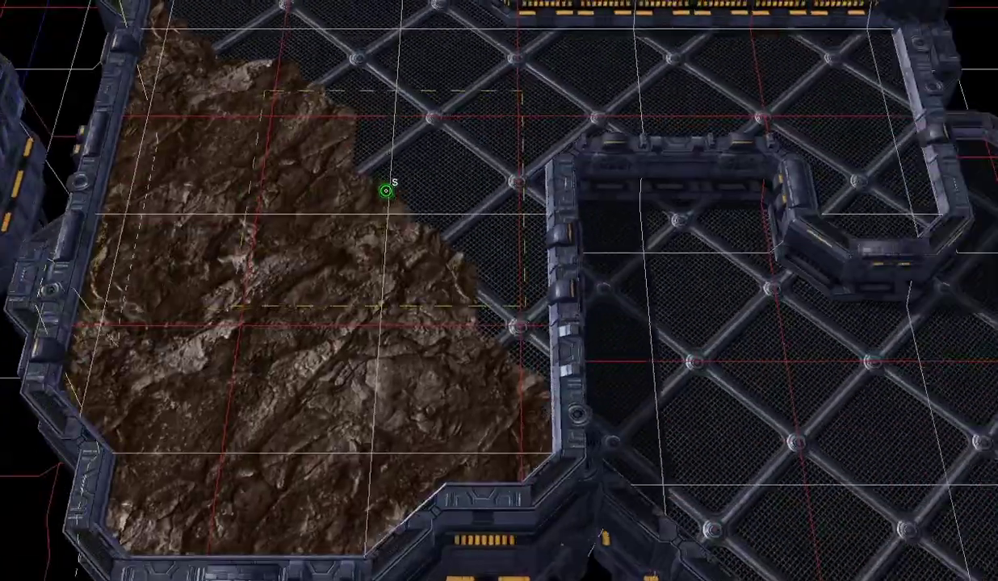
Place a ramp in the north cliff of the middle tier's recess and try one on the highest tier's southern edge in the west
key(Right)
key(Down)
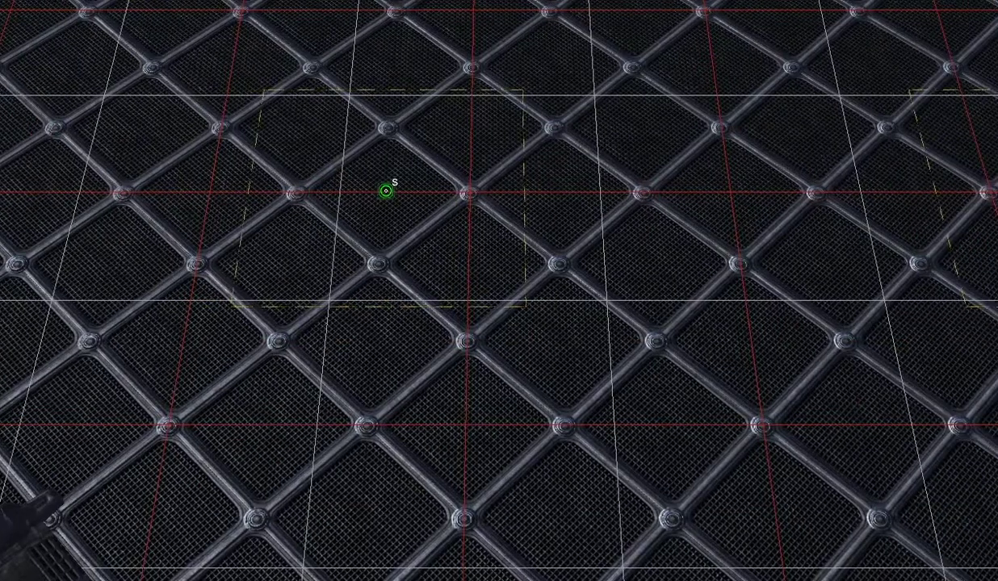
key(Up)
key(Left)
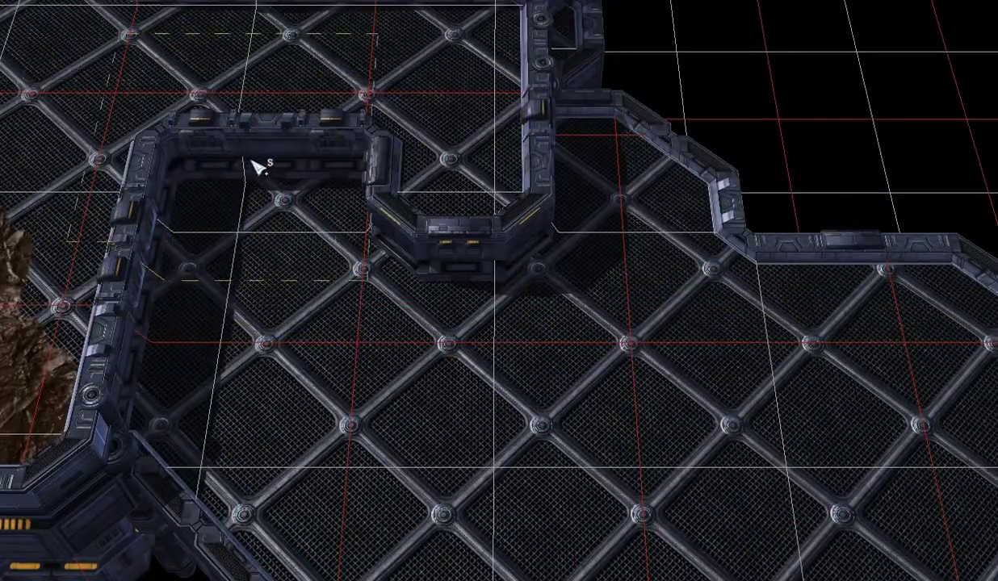
key(Left)
key(Up)
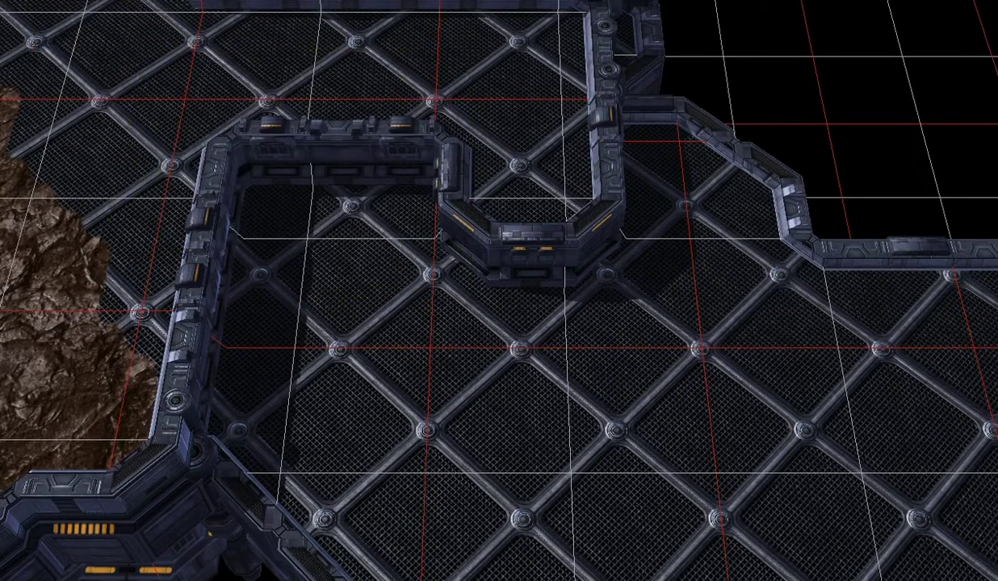
click(343, 185)
mouse_move(309, 212)
right_down()
mouse_move(240, 152)
mouse_move(370, 225)
mouse_move(517, 270)
mouse_move(443, 388)
mouse_move(513, 459)
right_up()
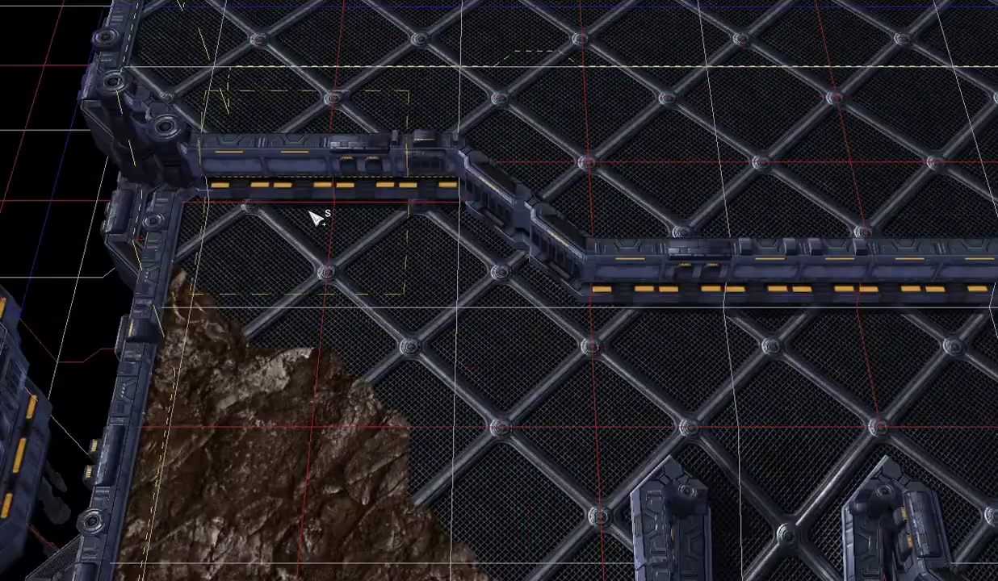
click(282, 179)
right_drag(344, 214, 483, 268)
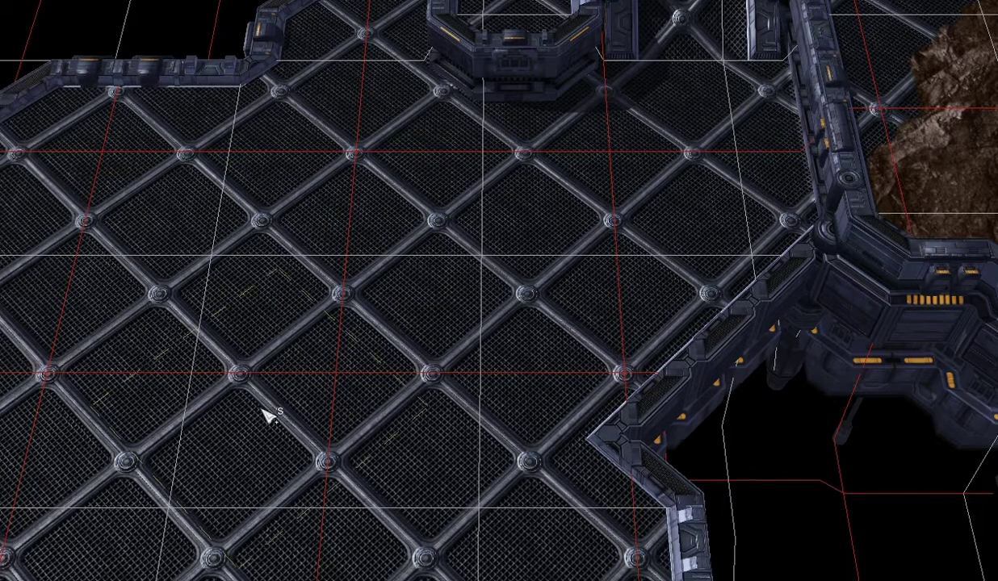
Raise a broad diagonal cliff tier across the lower metal platform, from its outer edge up to its northern edge
click(504, 363)
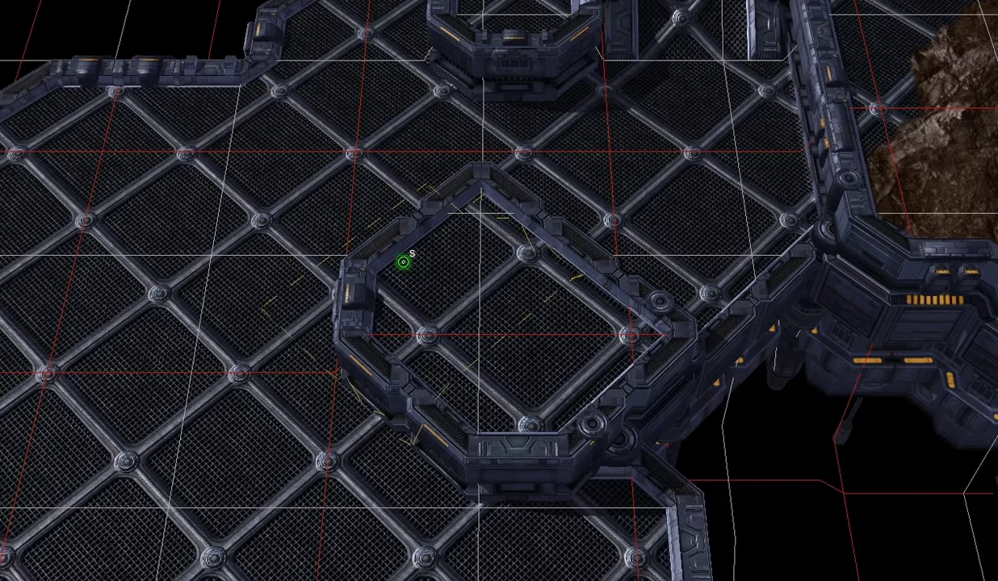
mouse_move(403, 260)
mouse_down()
mouse_move(318, 224)
mouse_move(205, 209)
mouse_move(149, 161)
mouse_up()
right_drag(148, 162, 296, 263)
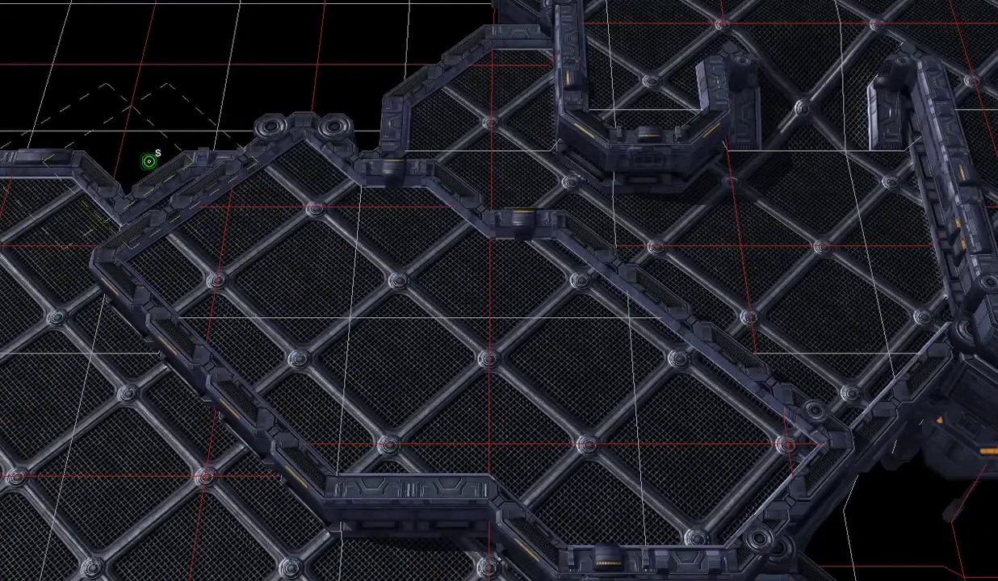
right_drag(149, 162, 149, 99)
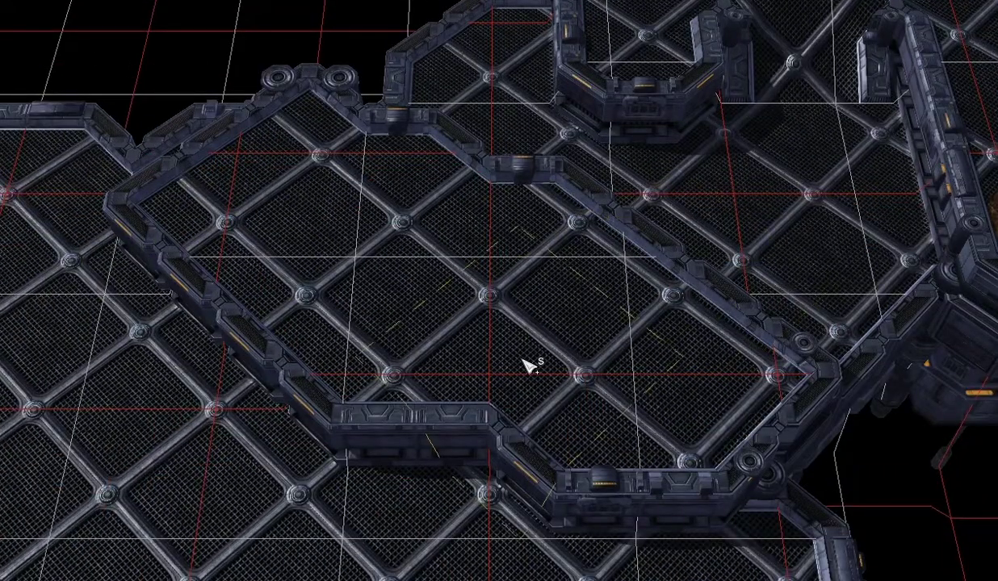
Place diagonal ramps on both long sides of the new tier, one facing the middle tier and one facing the platform's centre
click(697, 305)
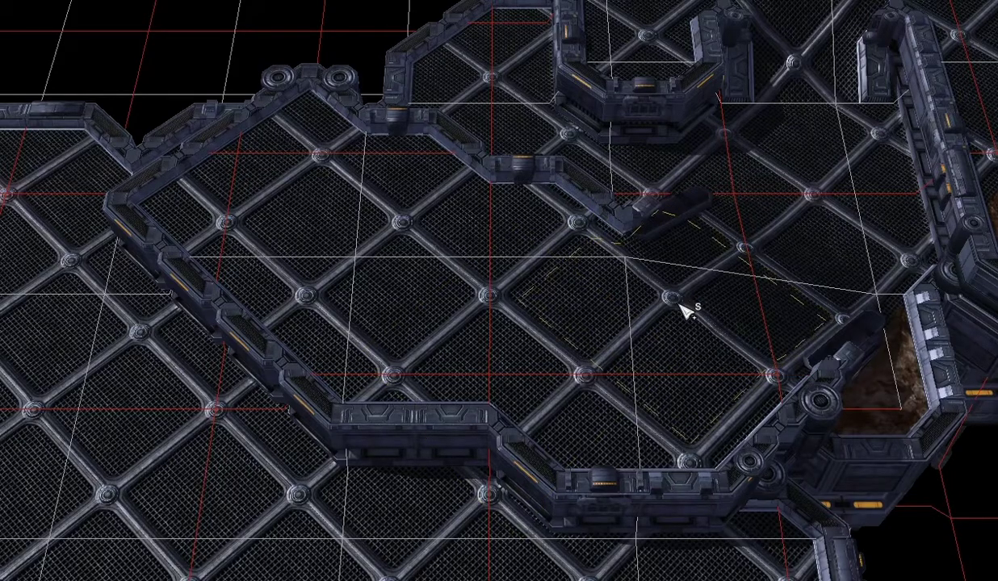
click(284, 355)
key(Down)
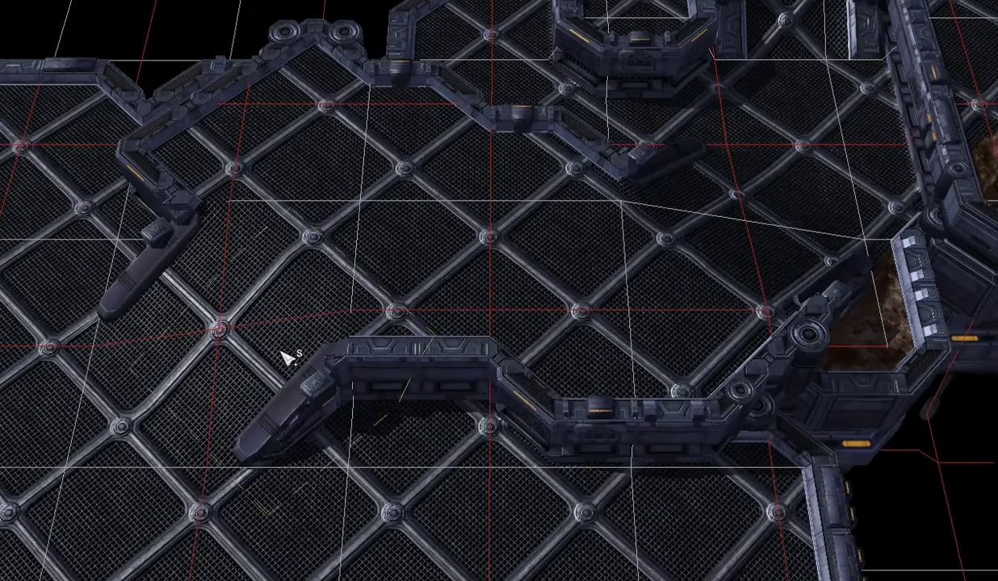
key(Left)
key(Down)
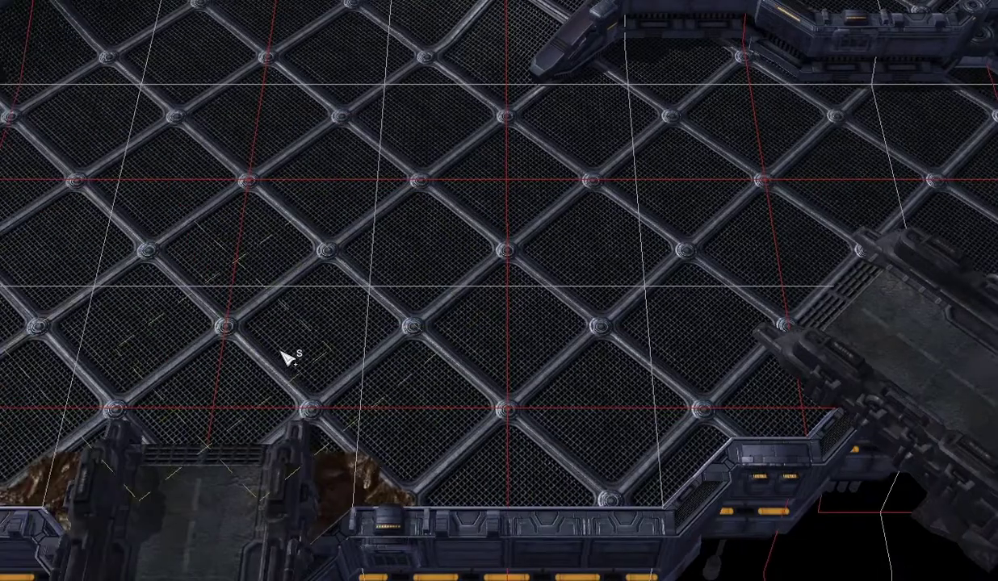
Raise an octagonal outcrop near the diagonal bridge and join it to the southern side of the diagonal tier
key(Down)
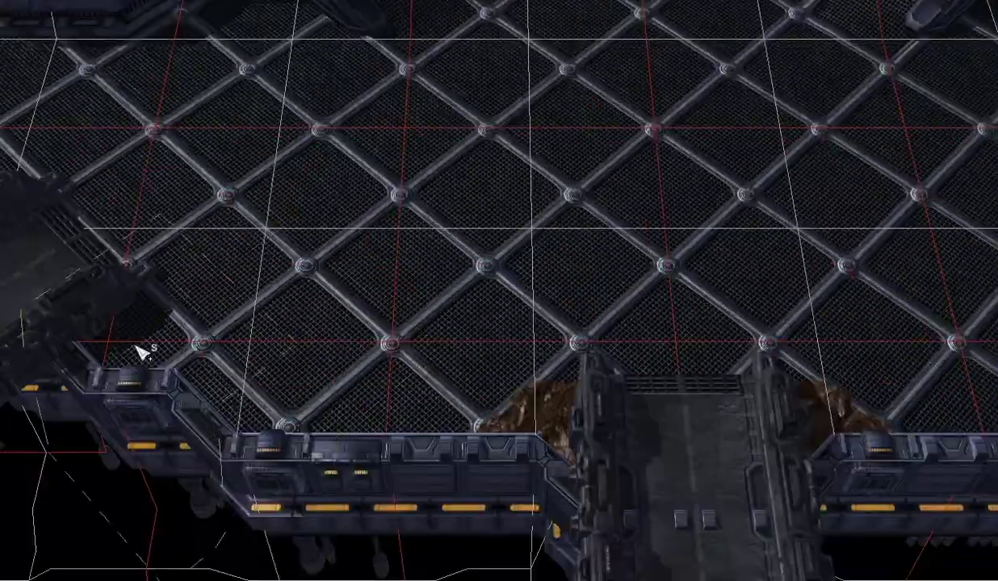
key(Up)
key(Up)
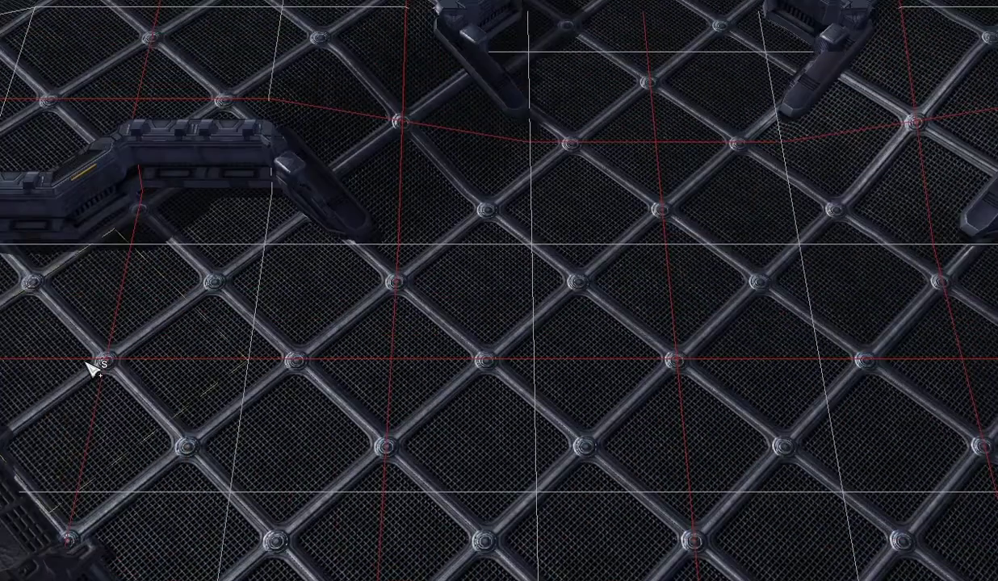
key(Down)
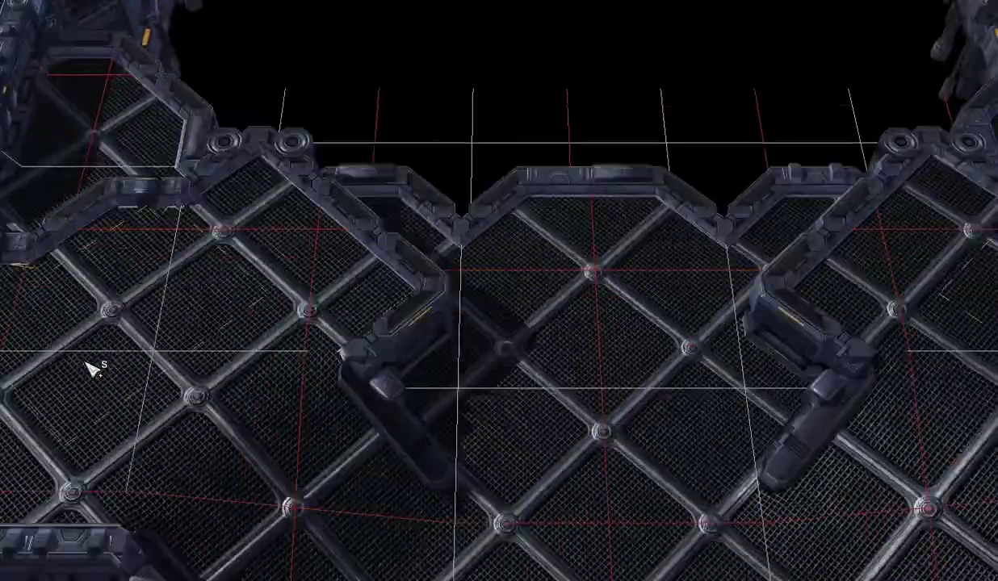
key(Right)
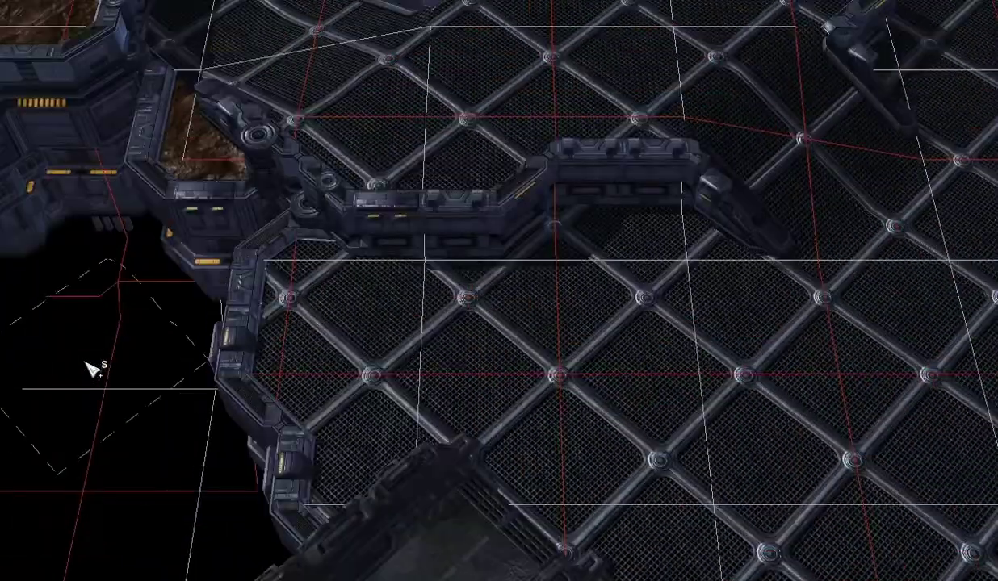
key(Down)
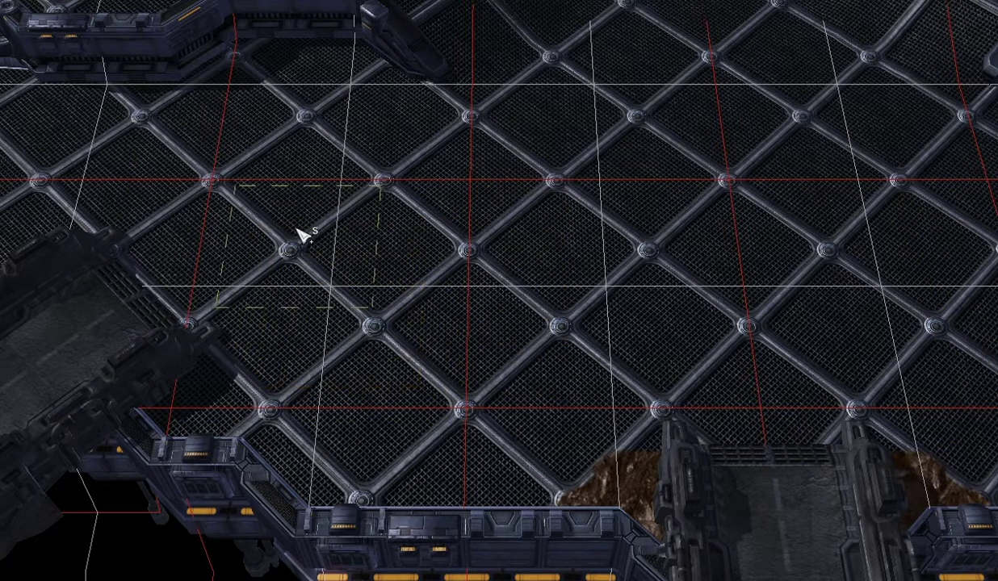
click(234, 153)
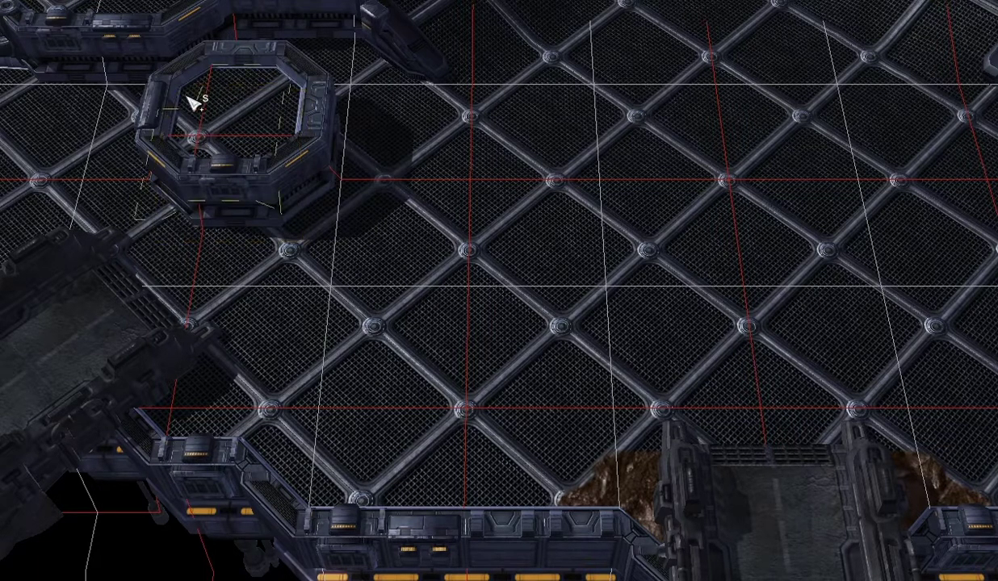
click(190, 87)
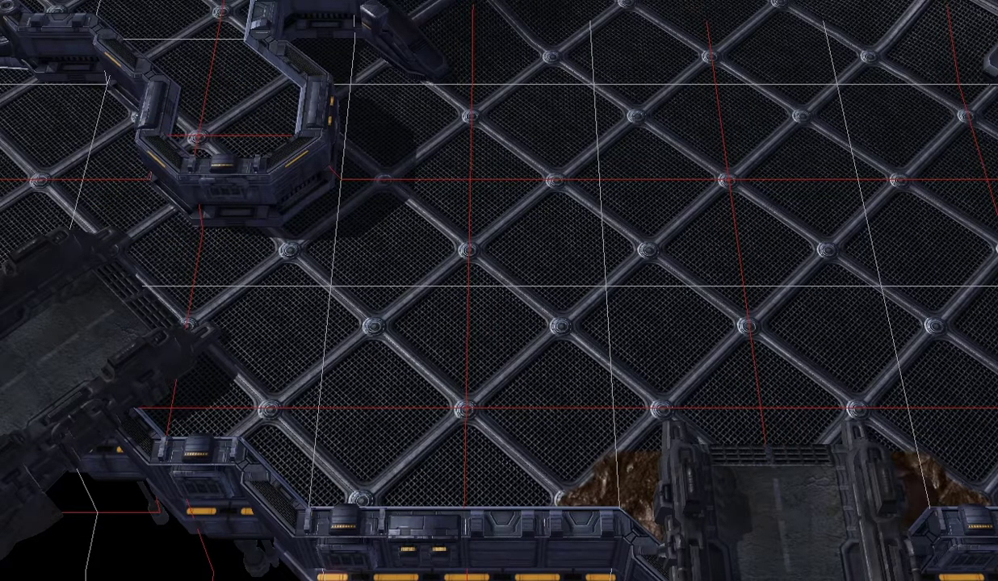
Raise two blocks flanking the southern bridge entrance and connect them with a cliff arch along their north
right_drag(525, 279, 150, 248)
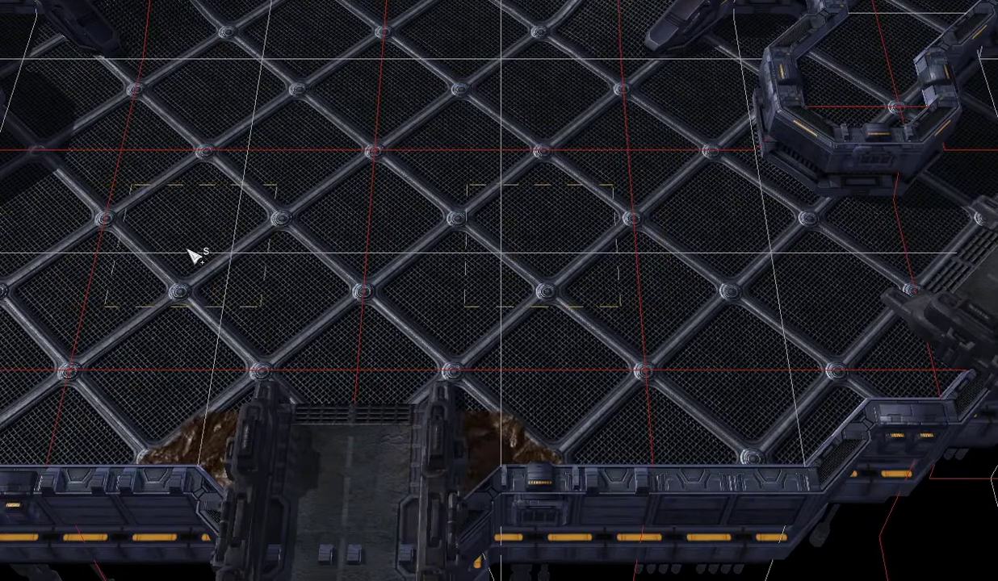
click(158, 256)
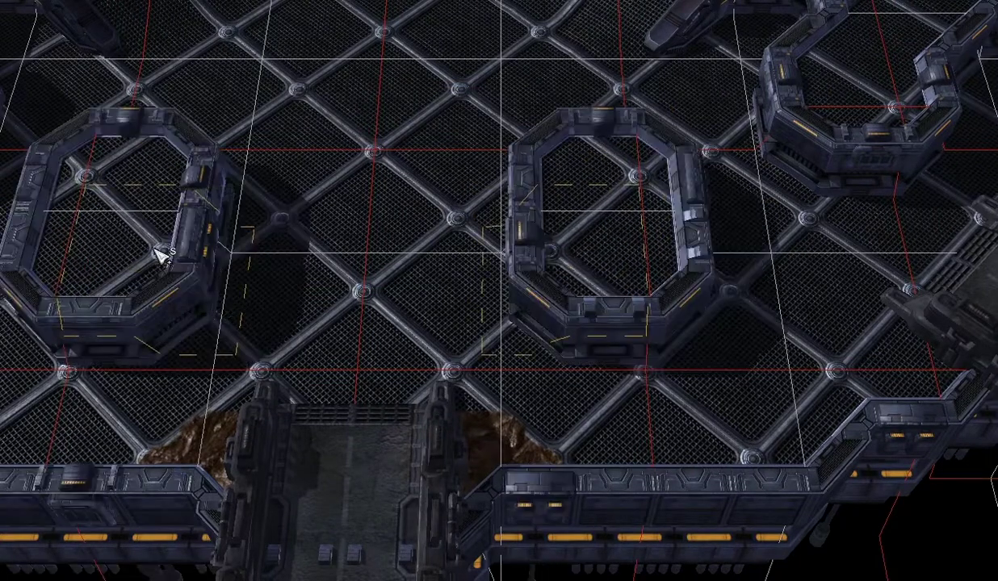
click(283, 187)
click(356, 142)
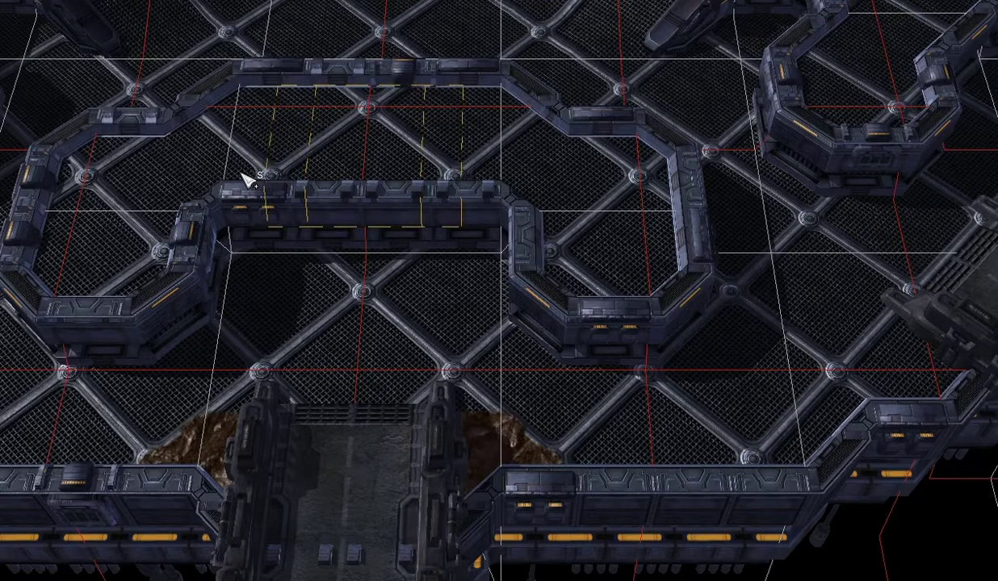
Place a wide ramp in the middle of the arch-shaped tier's inner southern edge, facing the southern bridge
key(Up)
key(Left)
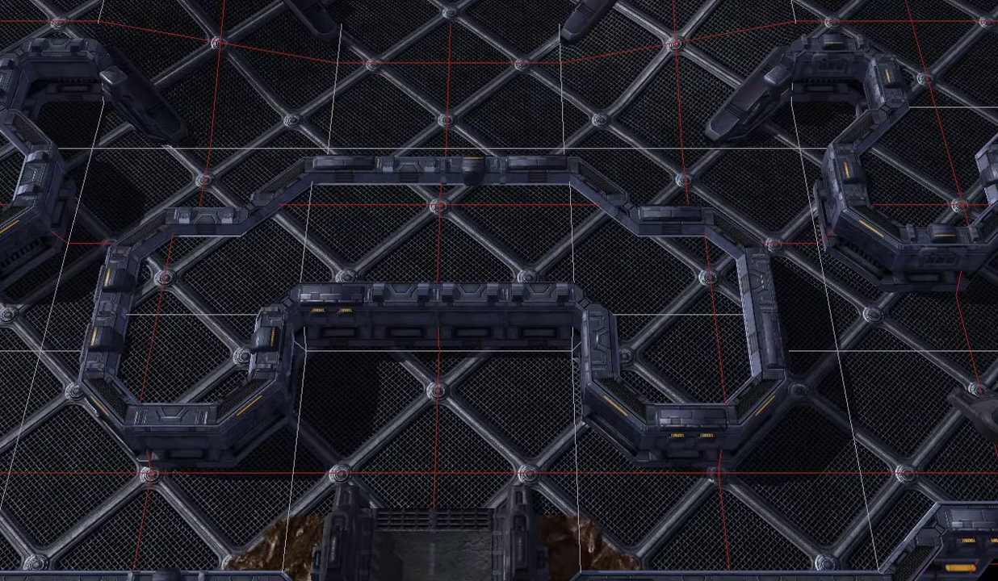
key(Down)
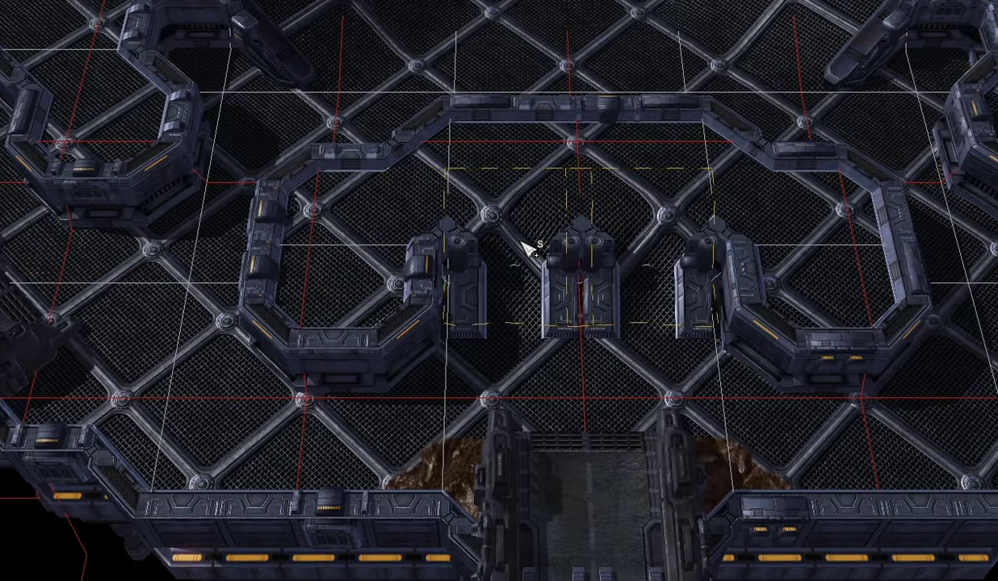
key(Down)
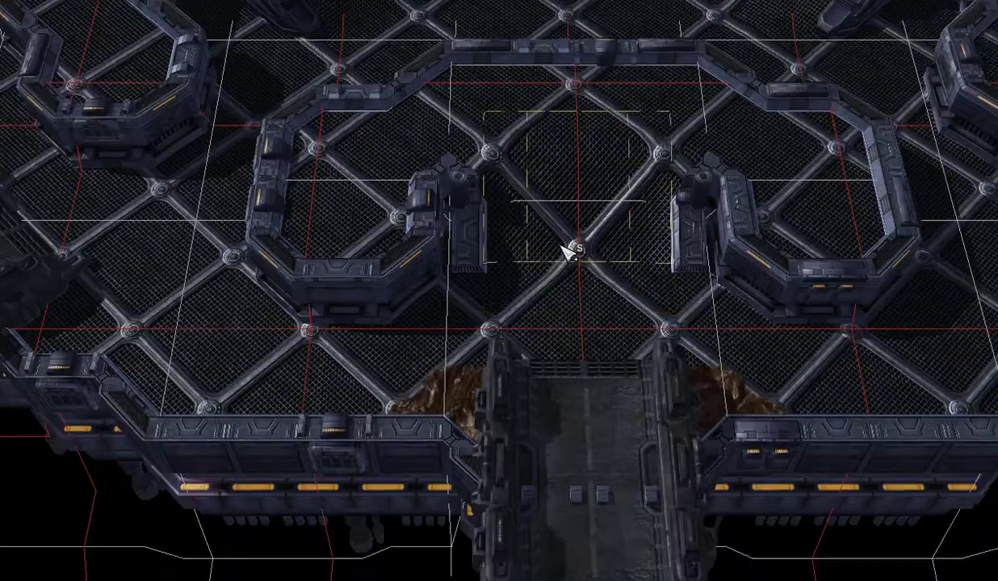
Examine the paths between the arch-shaped tier, the diagonal tiers and their ramps across the lower metal platform
key(Right)
key(Up)
key(Up)
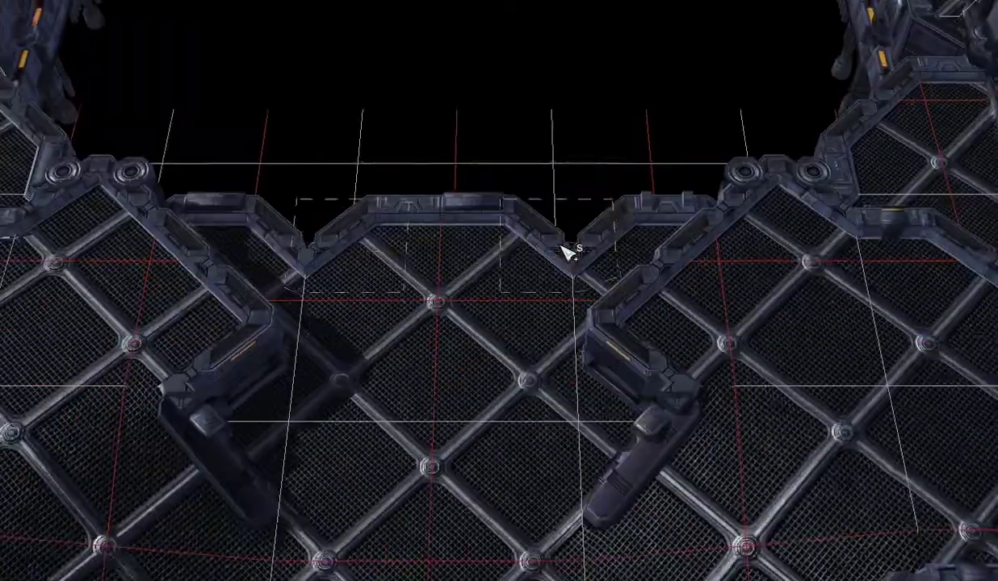
key(Down)
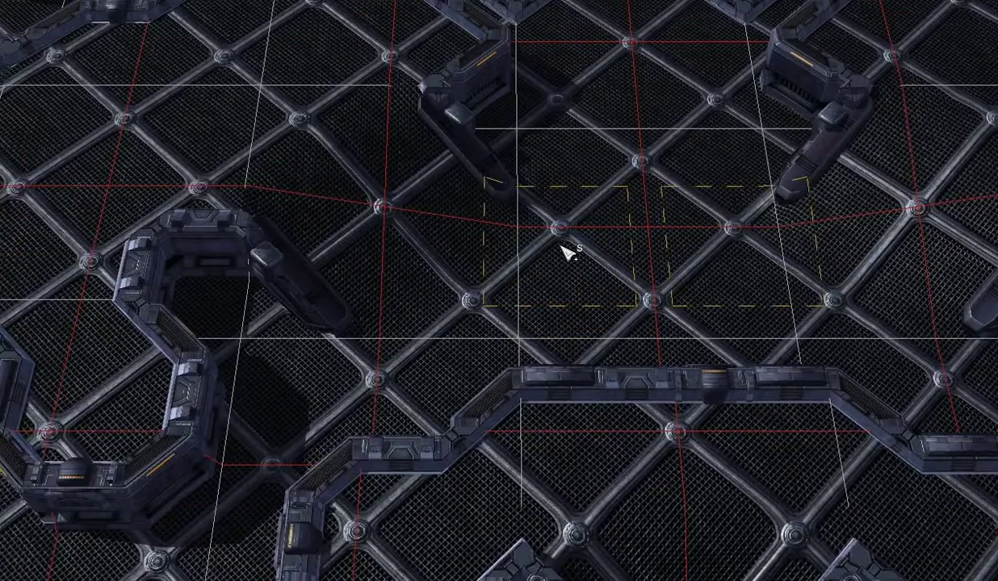
key(Right)
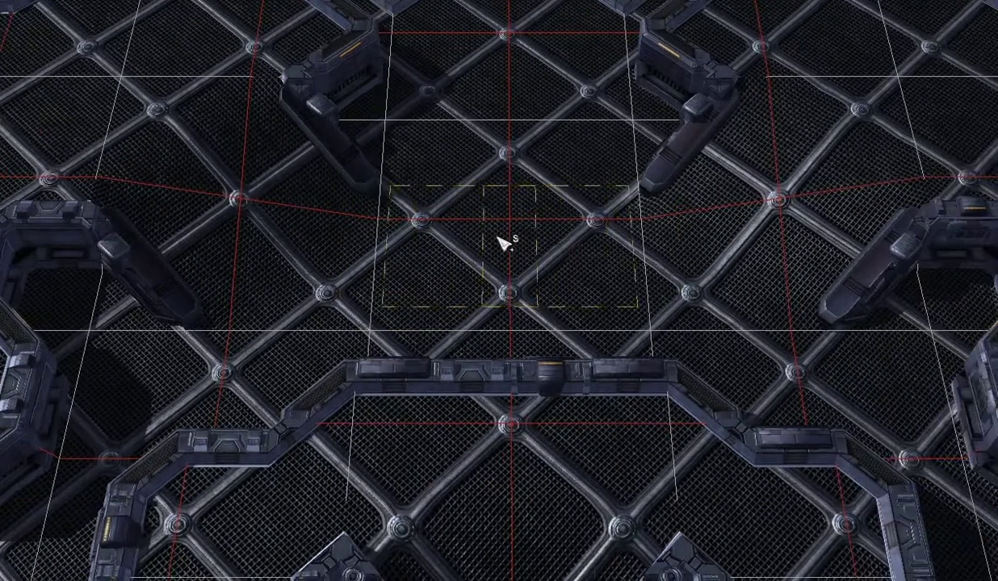
key(Up)
key(Right)
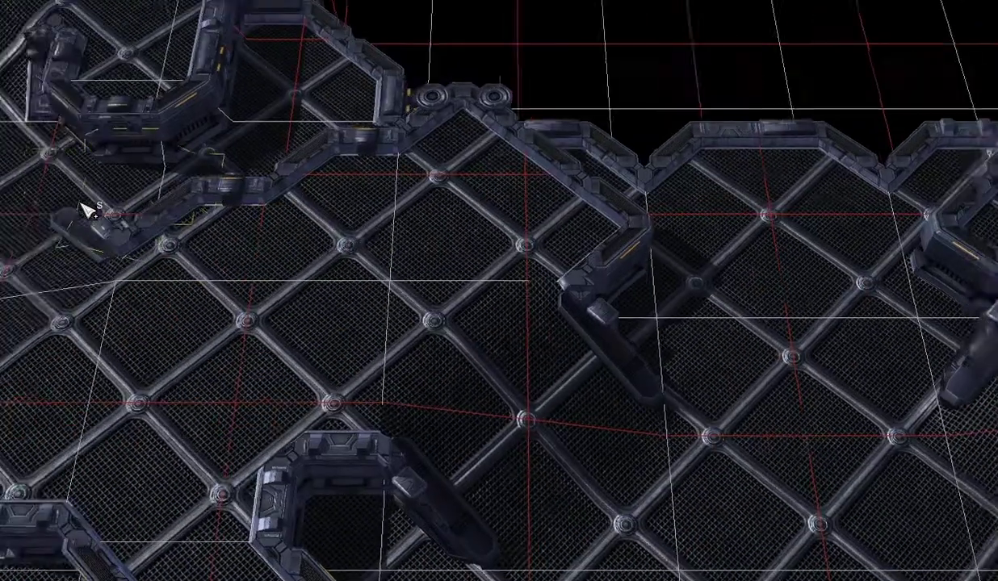
key(Left)
key(Down)
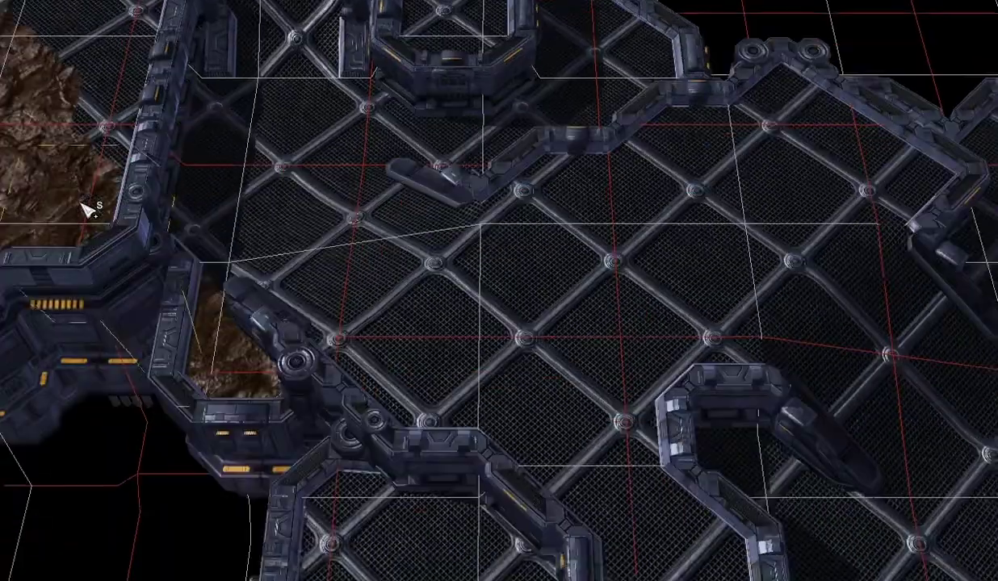
Examine the natural rock ground, the diagonal bridge, the platform's northern void and the highest tier's edge
key(Down)
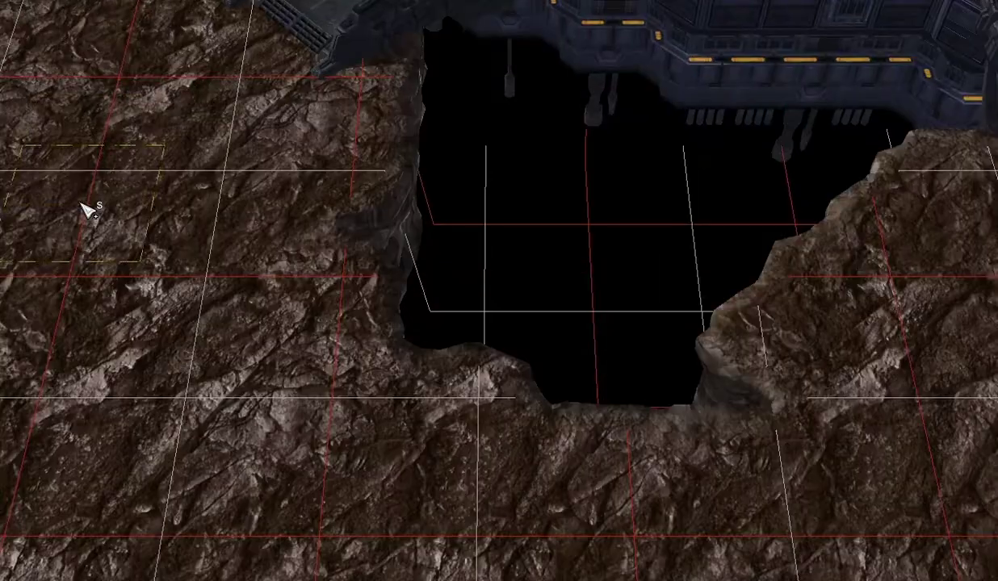
key(Right)
key(Up)
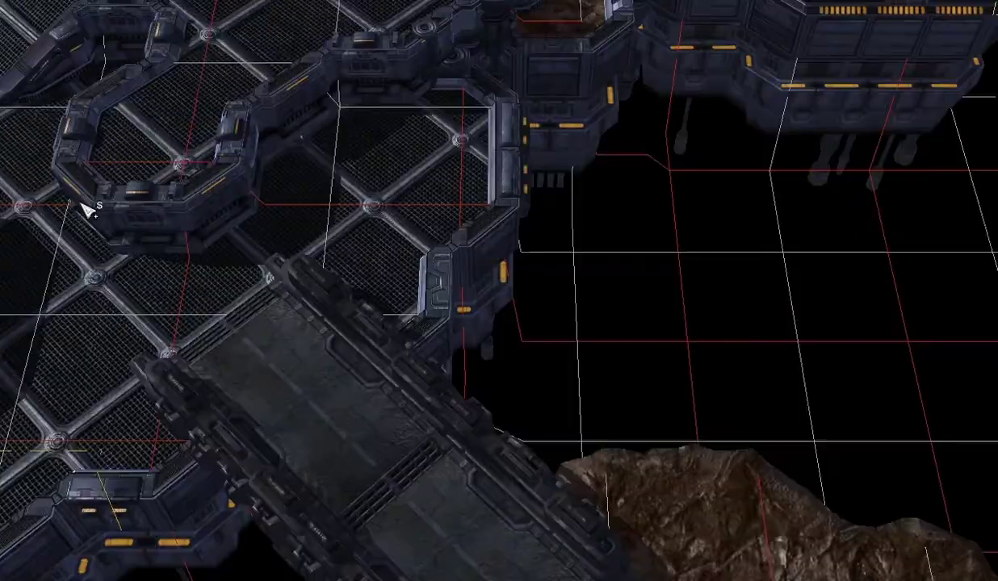
key(Down)
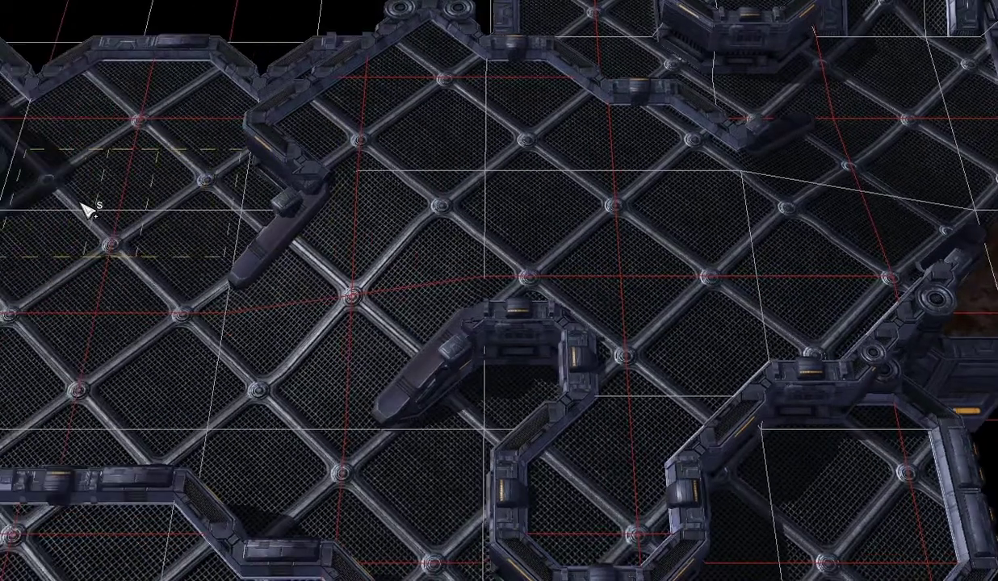
key(Up)
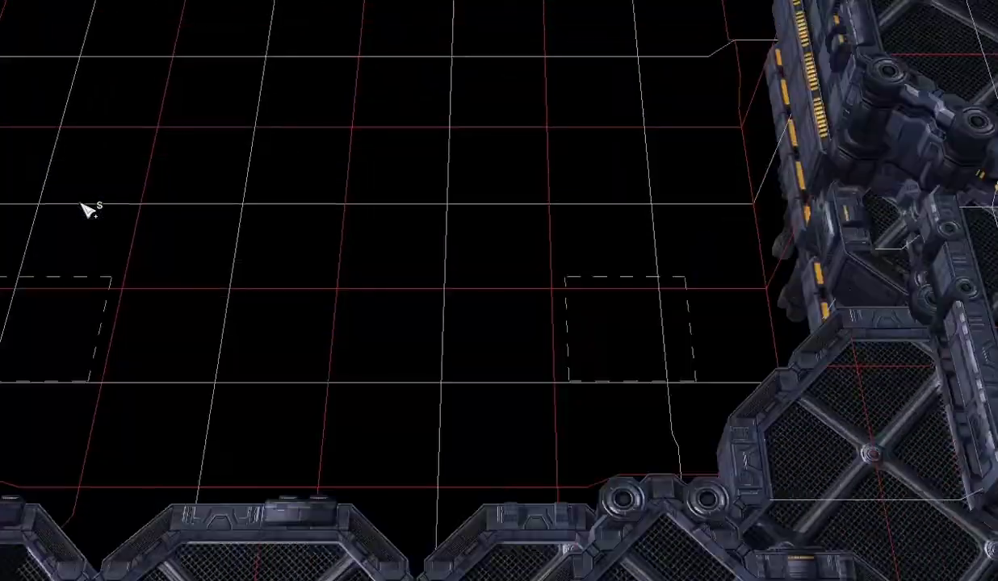
key(Down)
key(Right)
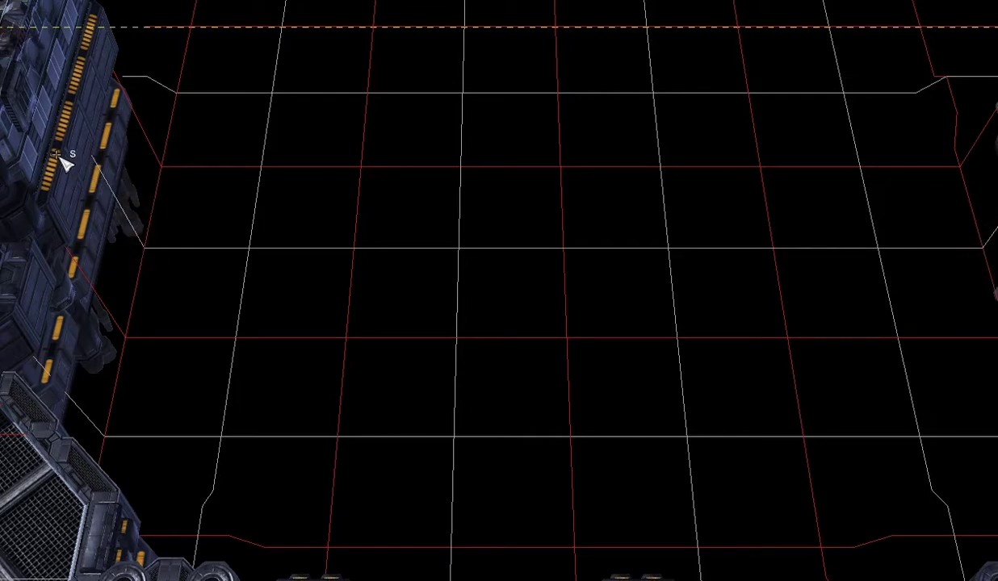
key(Left)
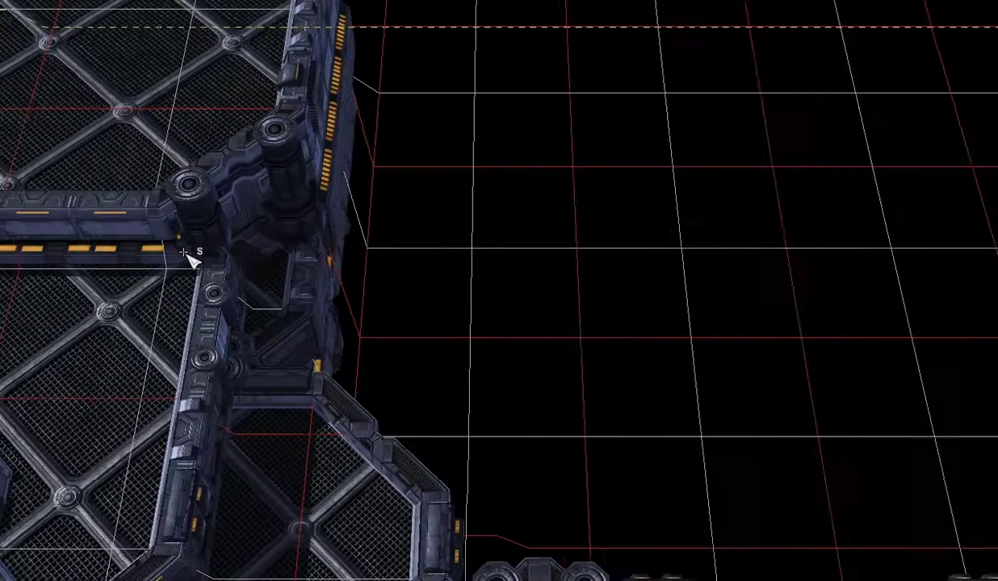
Place mirrored straight pipe doodads flanking the southern bridge and extend each with a curved pipe over the natural rock
key(Up)
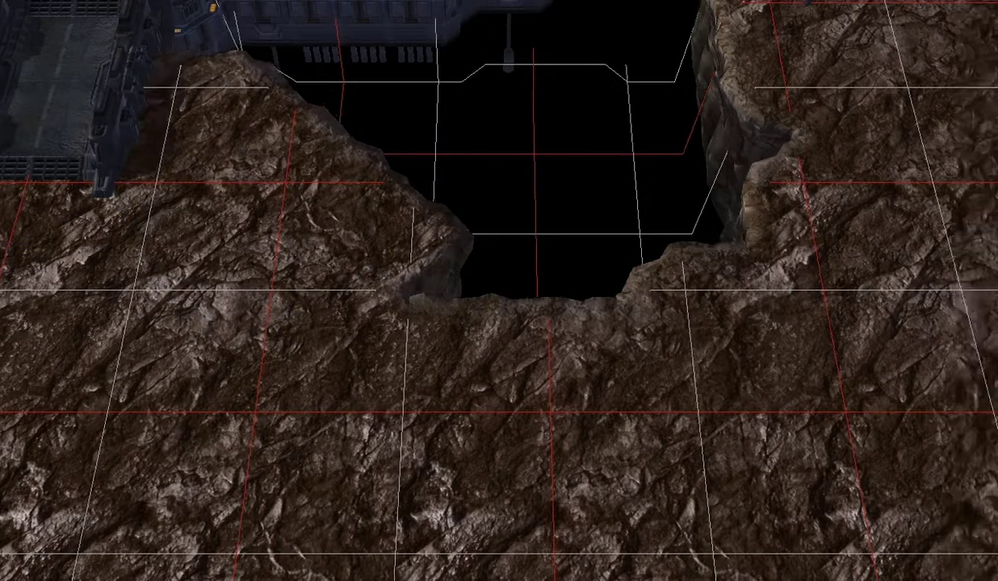
right_drag(307, 121, 325, 185)
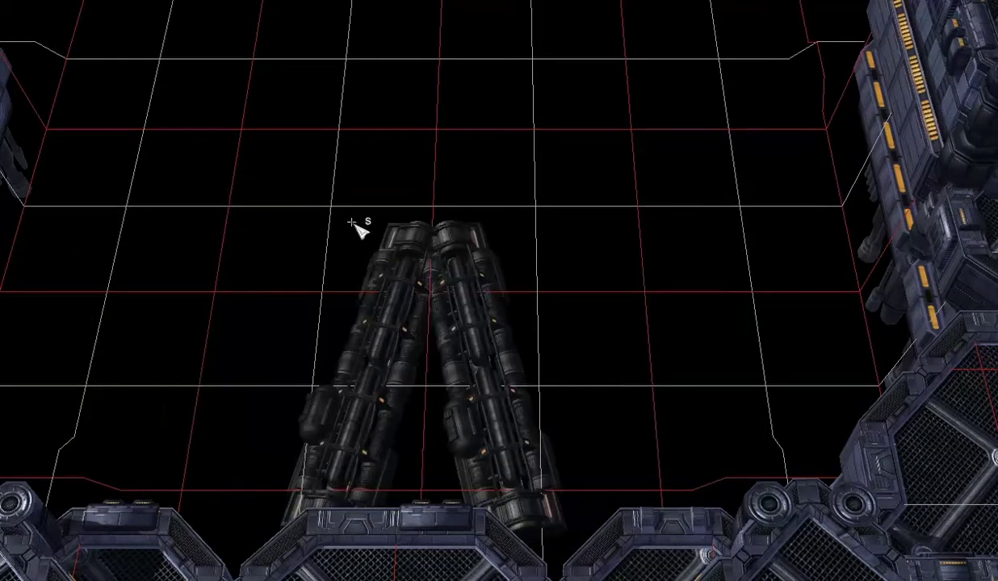
click(284, 347)
right_drag(436, 517, 444, 16)
right_drag(436, 484, 405, 165)
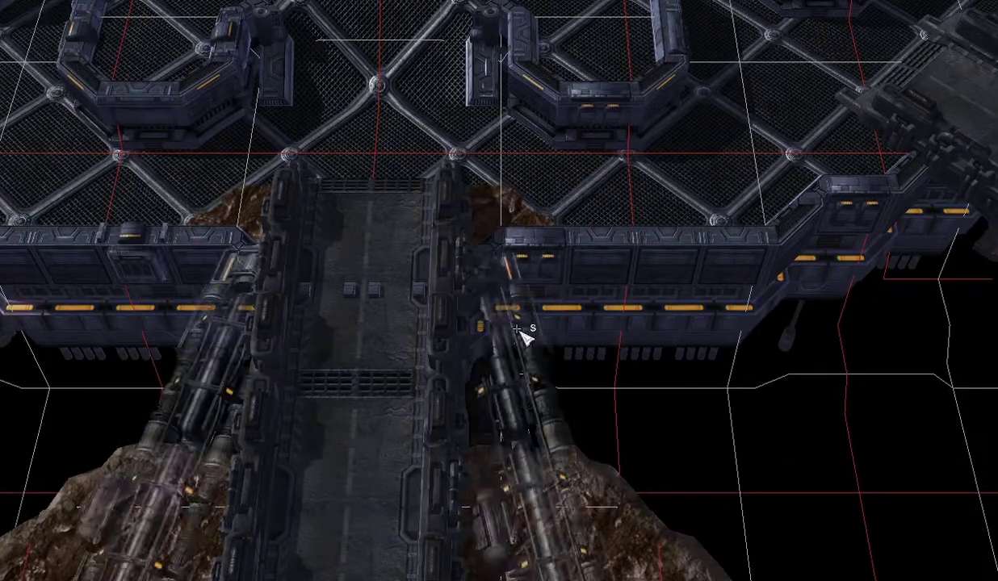
click(556, 319)
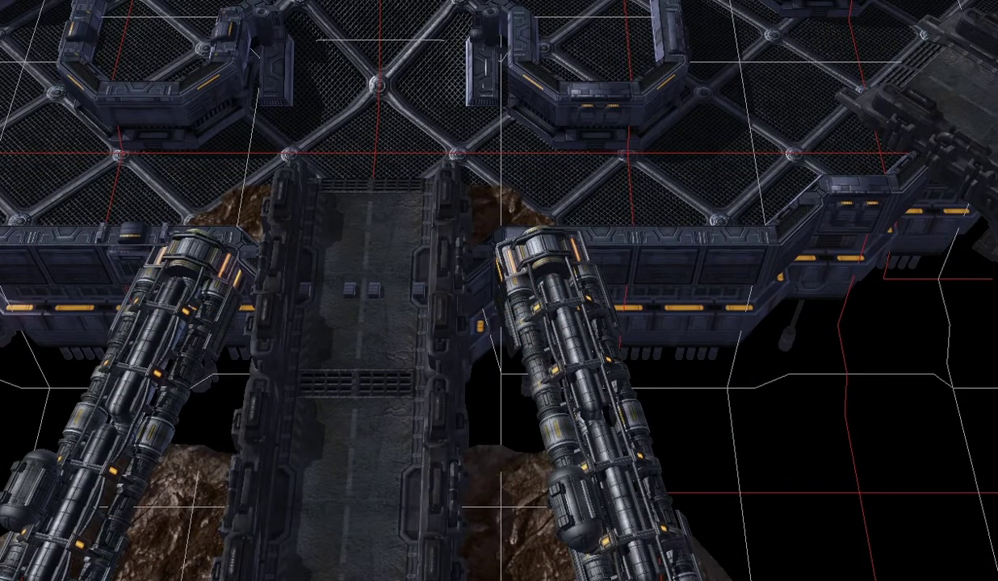
right_drag(671, 306, 428, 127)
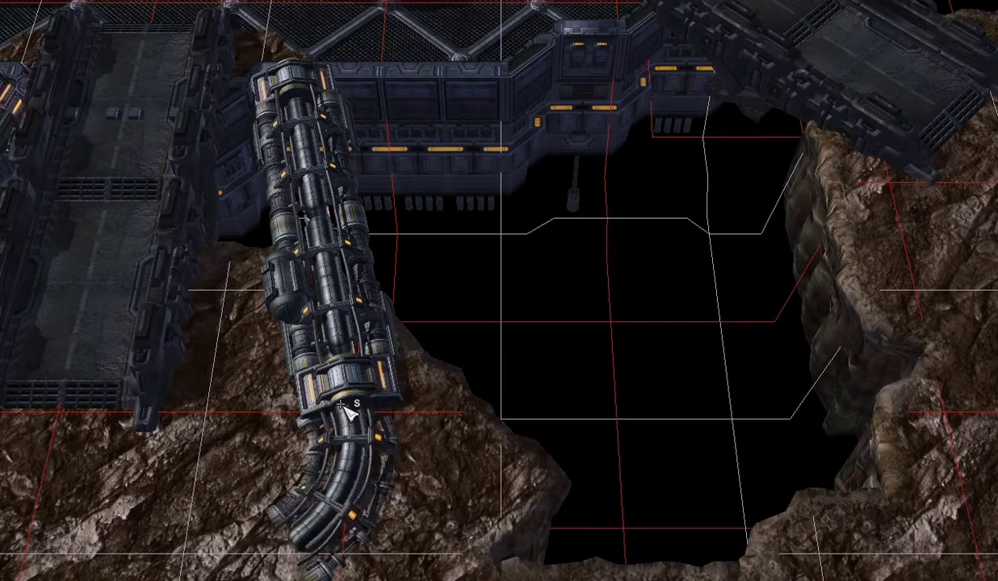
click(343, 404)
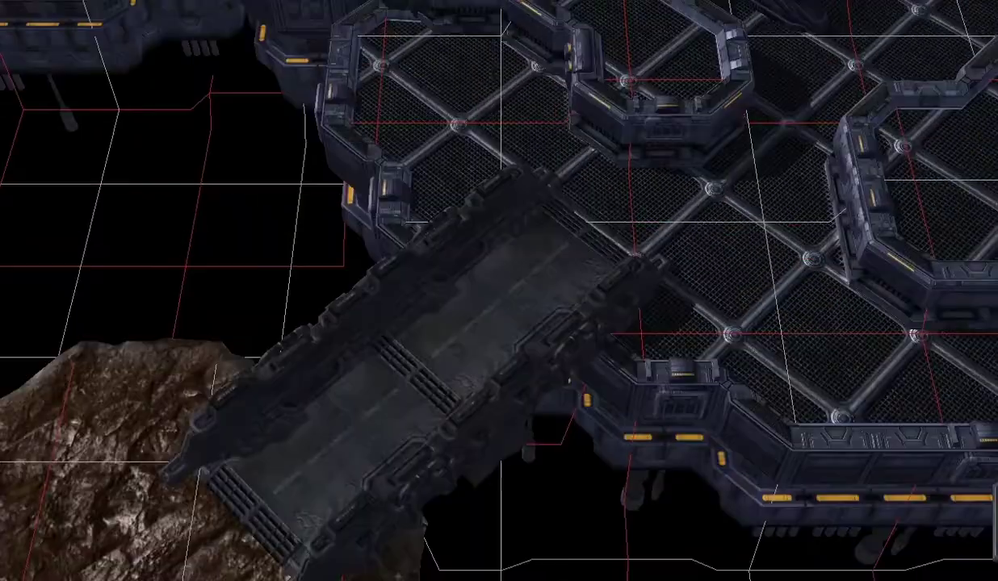
Raise a wide natural rock plateau on the ground south of the southern bridge and reshape its eastern and western cliff edges
right_drag(231, 94, 37, 357)
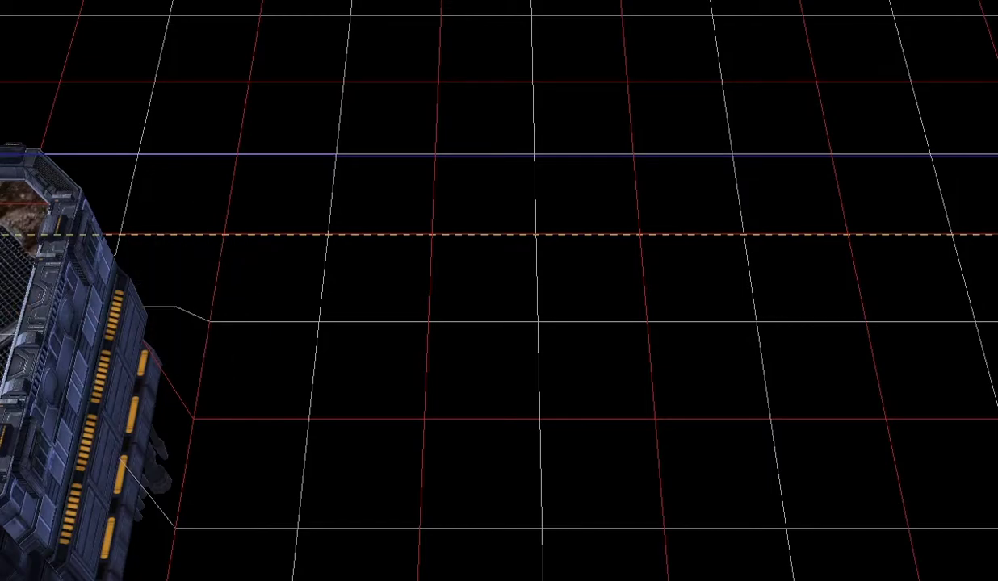
right_drag(202, 484, 869, 276)
right_drag(557, 303, 329, 155)
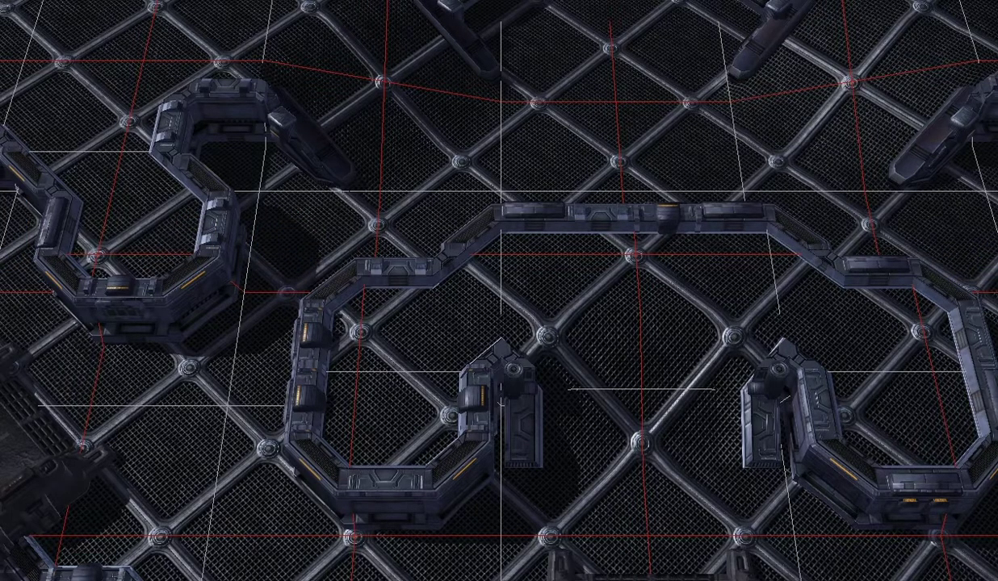
key(Right)
key(Down)
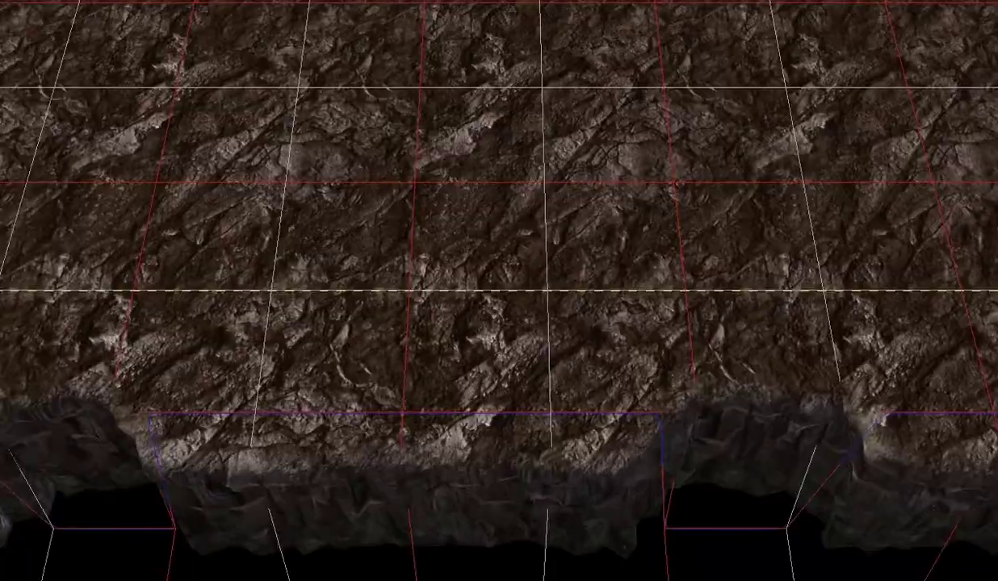
right_drag(545, 290, 501, 506)
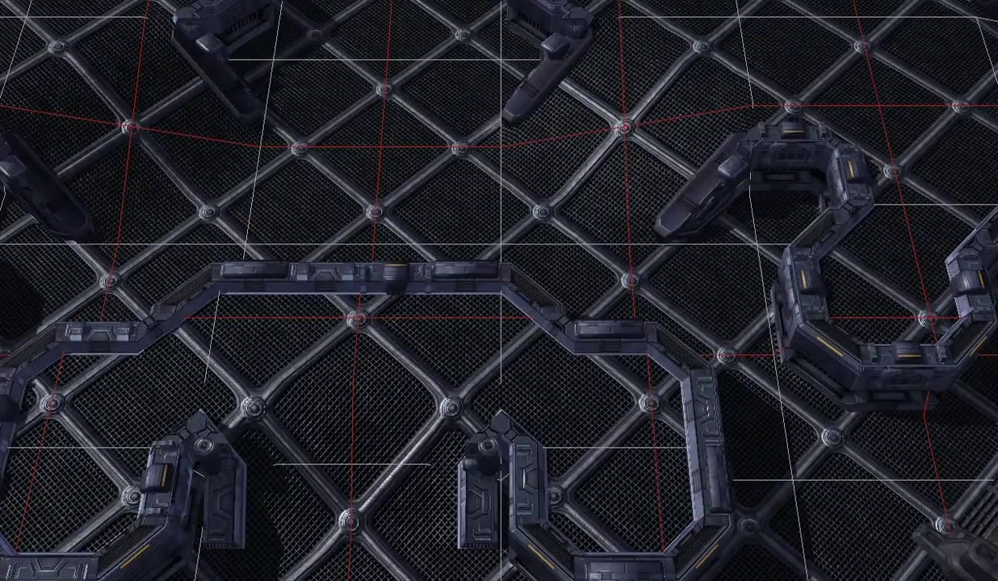
key(Down)
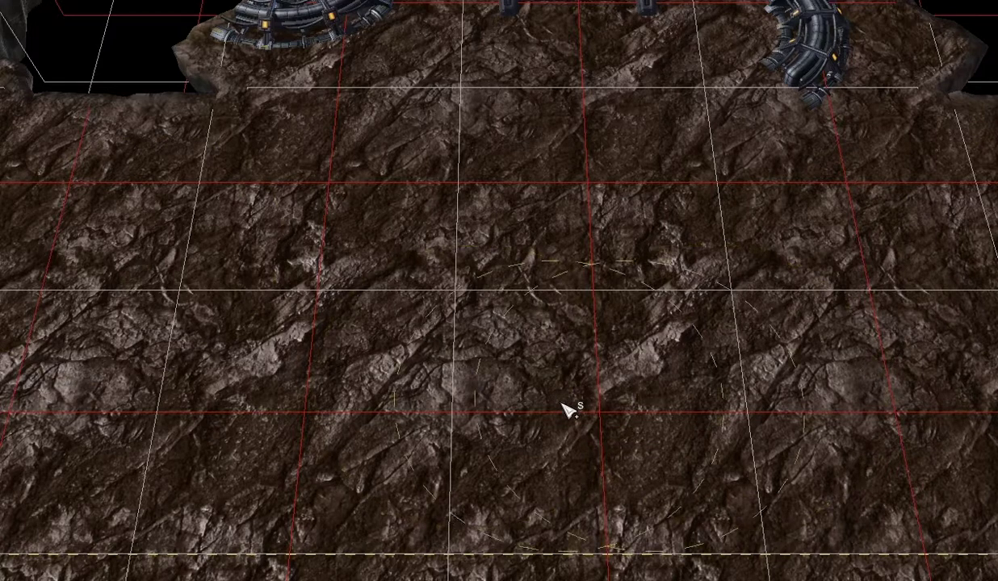
mouse_move(573, 432)
mouse_down()
mouse_move(452, 439)
mouse_move(371, 361)
mouse_move(455, 323)
mouse_move(511, 276)
mouse_move(527, 204)
mouse_up()
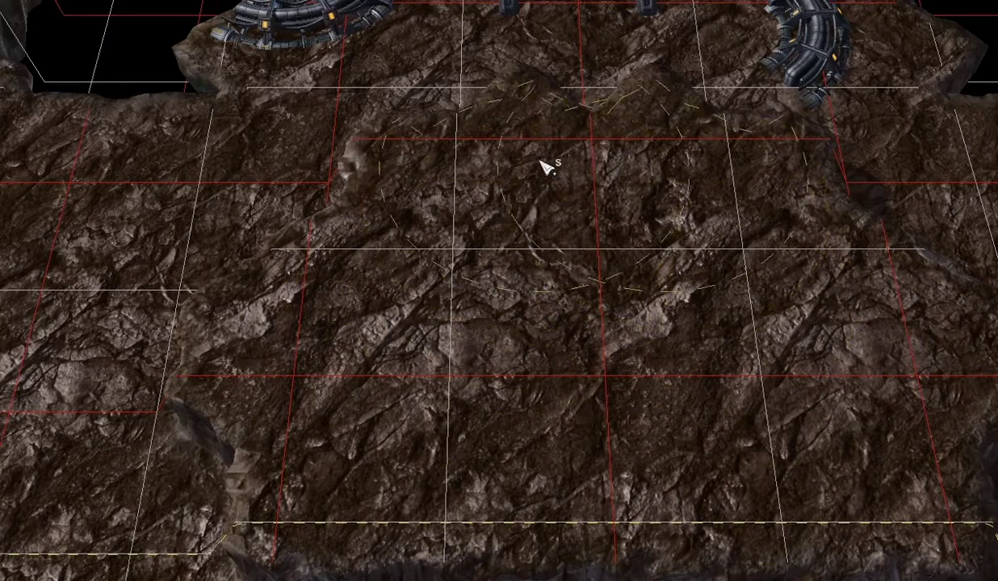
mouse_move(492, 349)
mouse_down()
mouse_move(408, 354)
mouse_move(446, 267)
mouse_up()
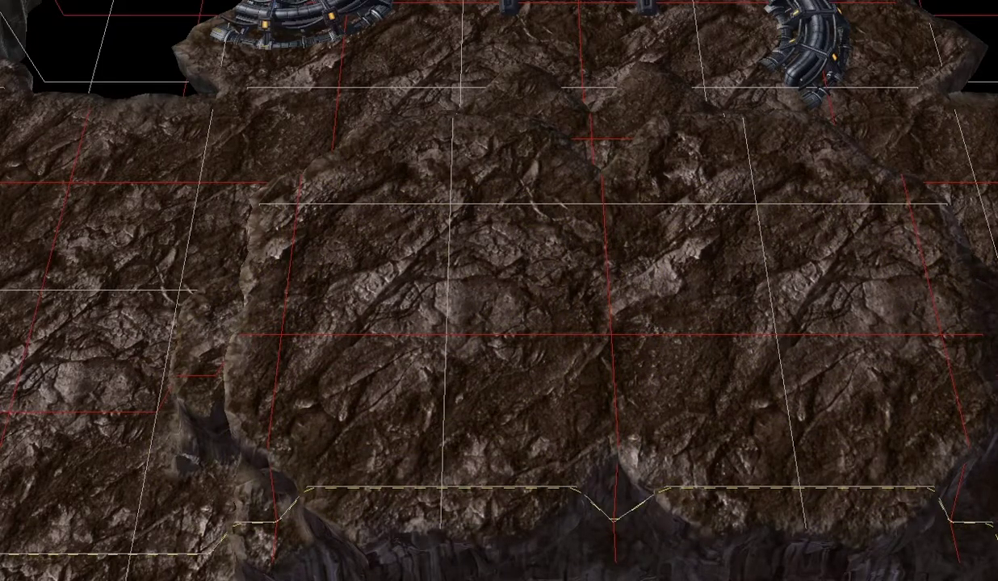
key(ctrl+z)
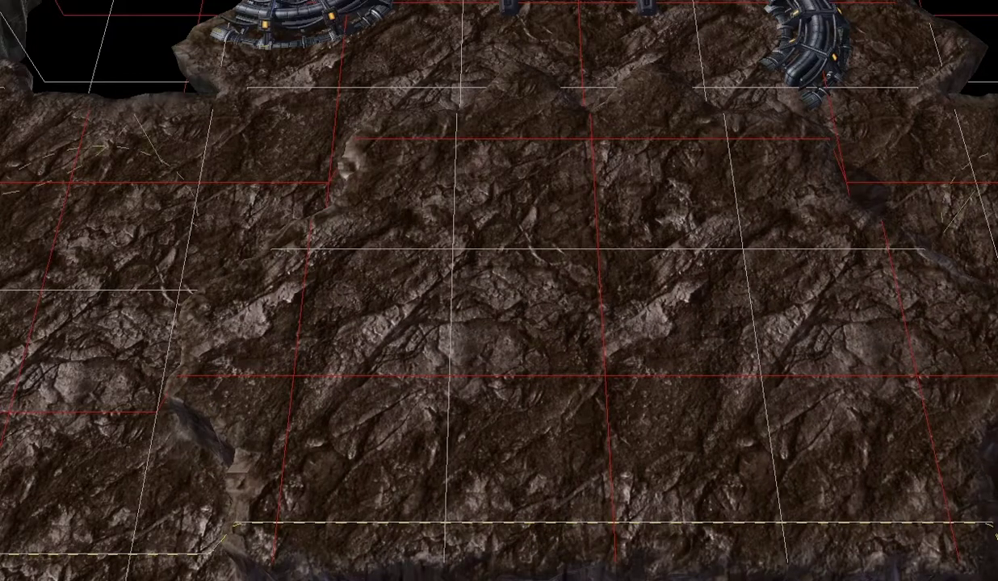
right_drag(517, 121, 258, 162)
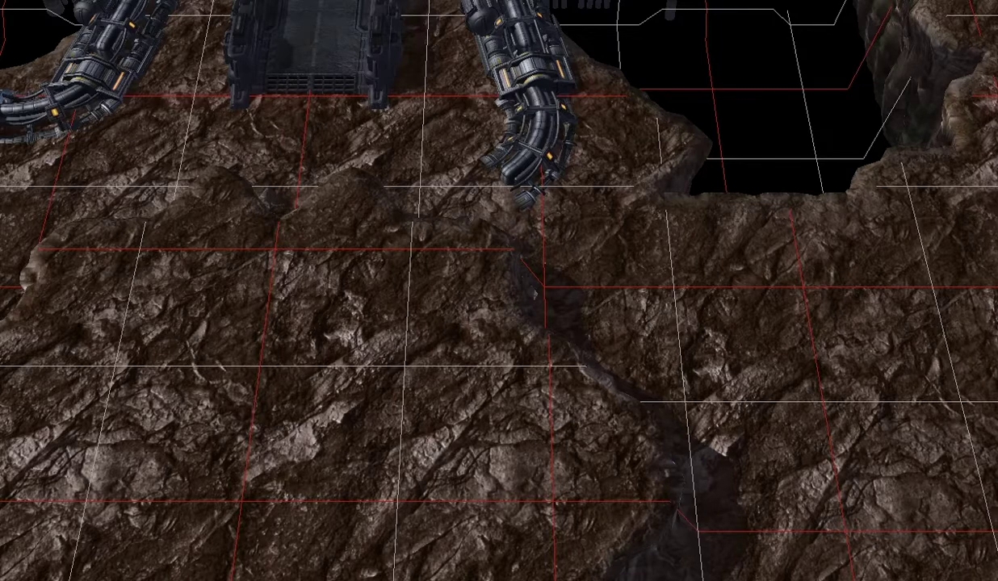
click(646, 445)
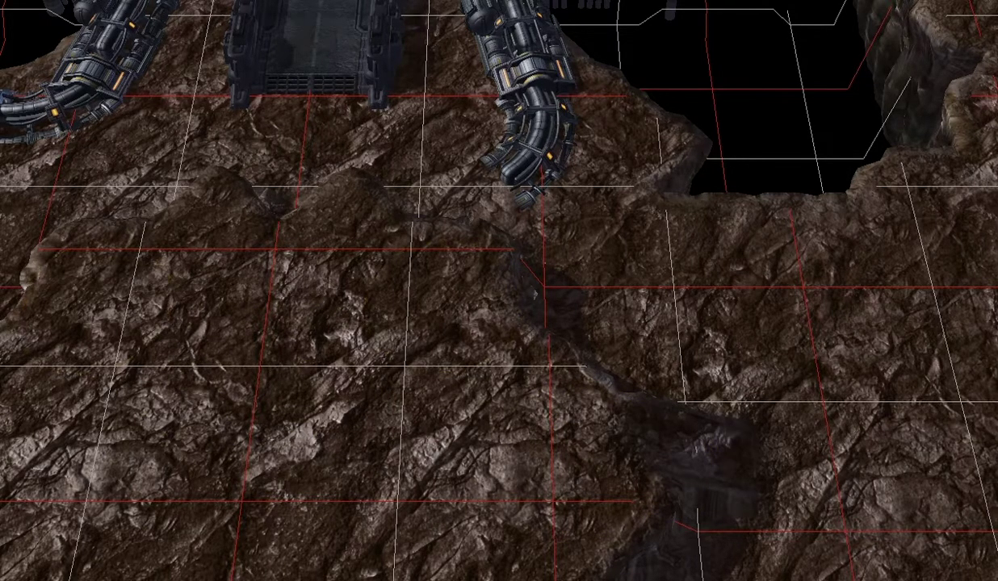
Try to place a wide ramp in the middle of the rock plateau's southern edge
mouse_move(297, 417)
right_down()
mouse_move(287, 289)
mouse_move(231, 176)
mouse_move(190, 172)
right_up()
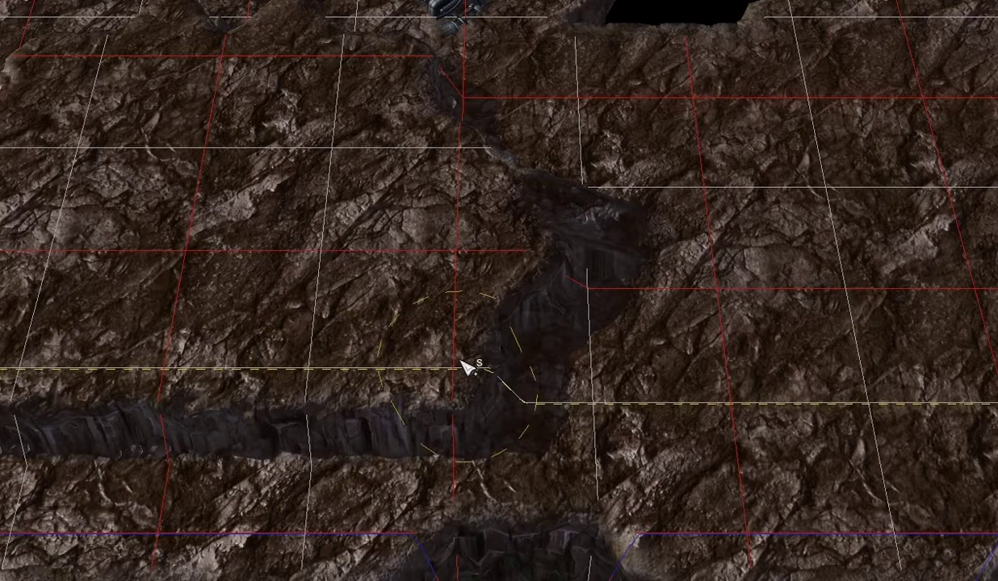
mouse_move(216, 403)
mouse_down()
mouse_move(194, 393)
mouse_move(220, 401)
mouse_move(286, 390)
mouse_up()
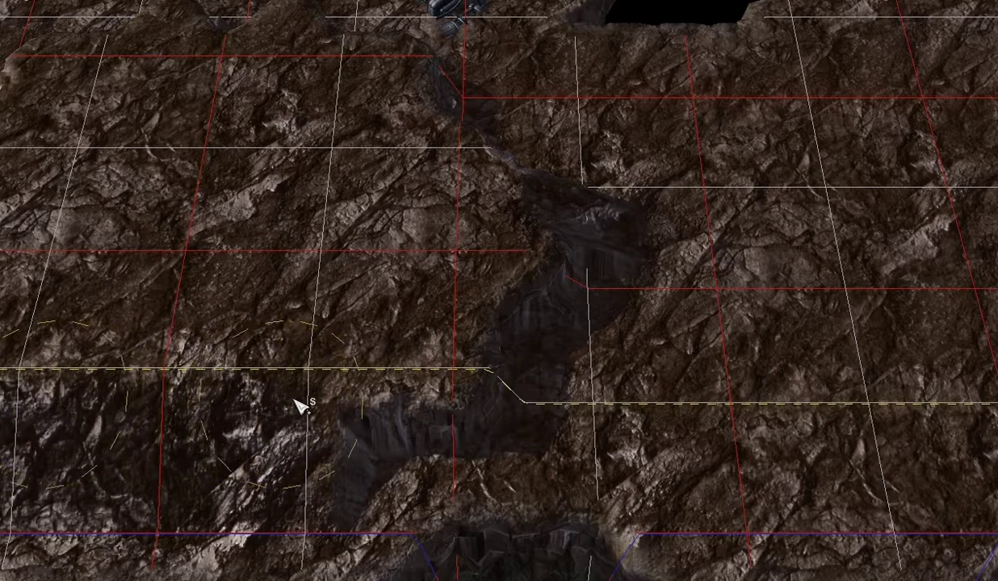
mouse_move(485, 339)
right_down()
mouse_move(296, 184)
mouse_move(483, 46)
mouse_move(715, 299)
right_up()
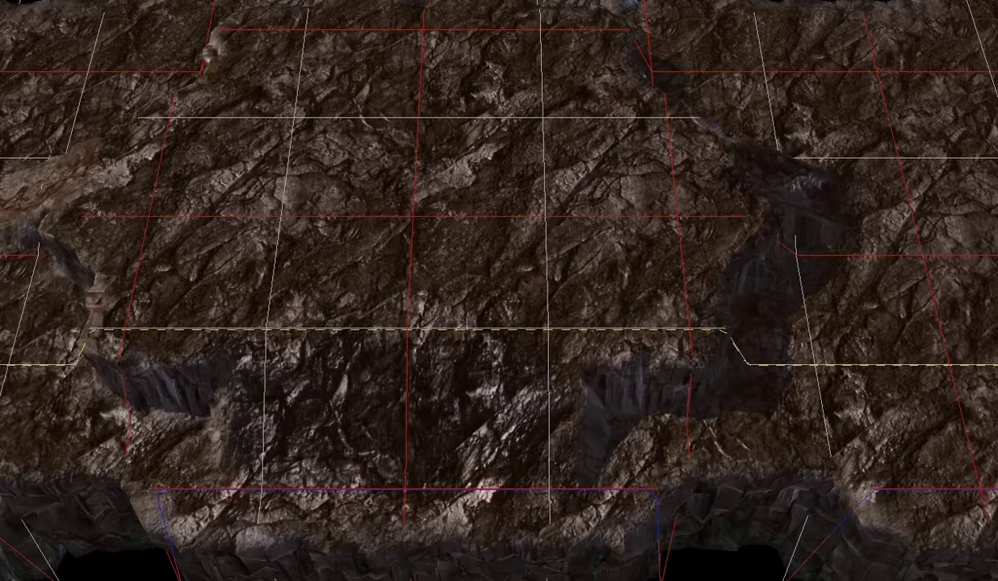
key(ctrl+z)
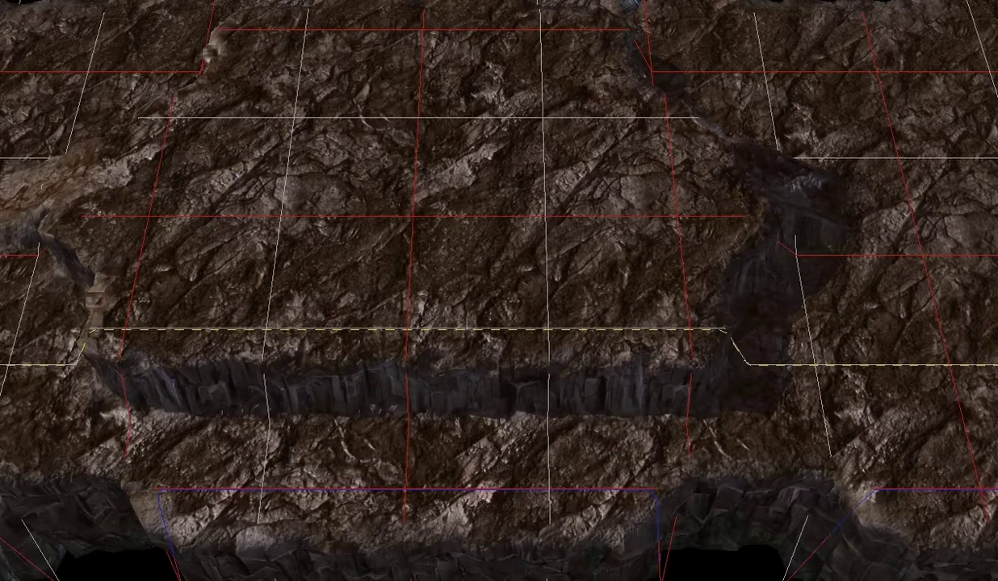
Place mirrored ramps leading down from the rock plateau's eastern and western sides
mouse_move(180, 160)
right_down()
mouse_move(111, 341)
mouse_move(112, 310)
right_up()
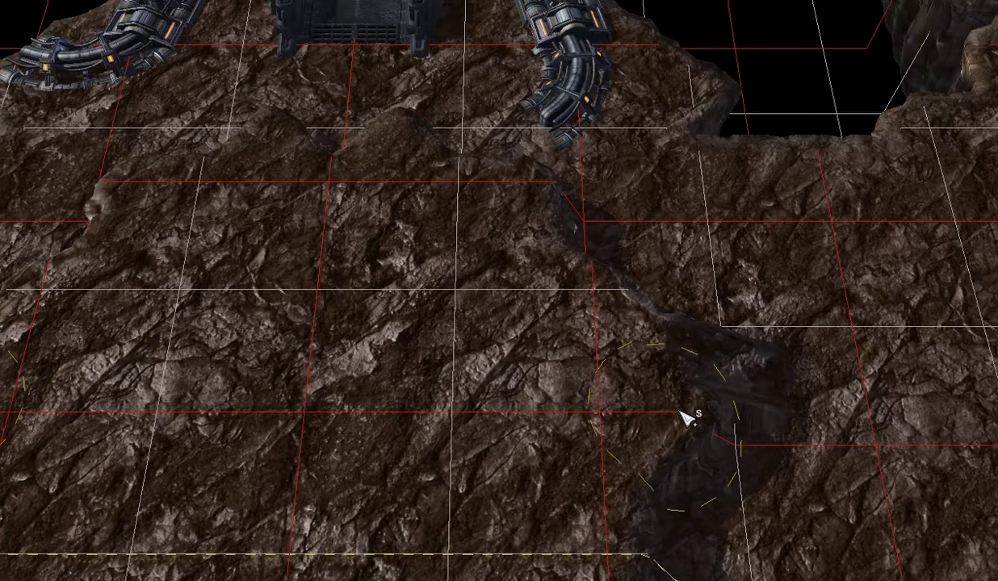
drag(689, 417, 702, 445)
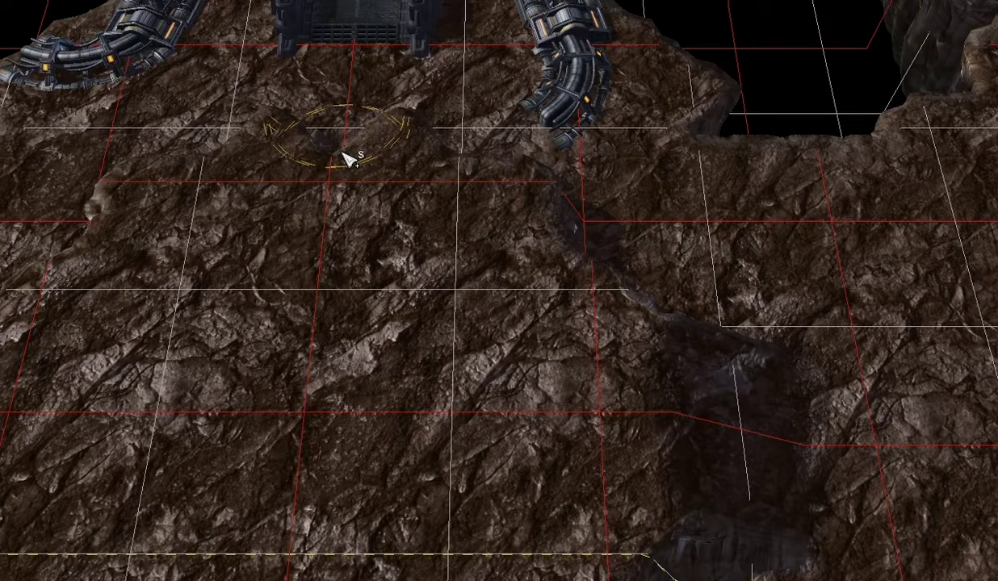
Try to extend the rock plateau's northeastern and northwestern corners up to the curved pipes
drag(341, 152, 344, 162)
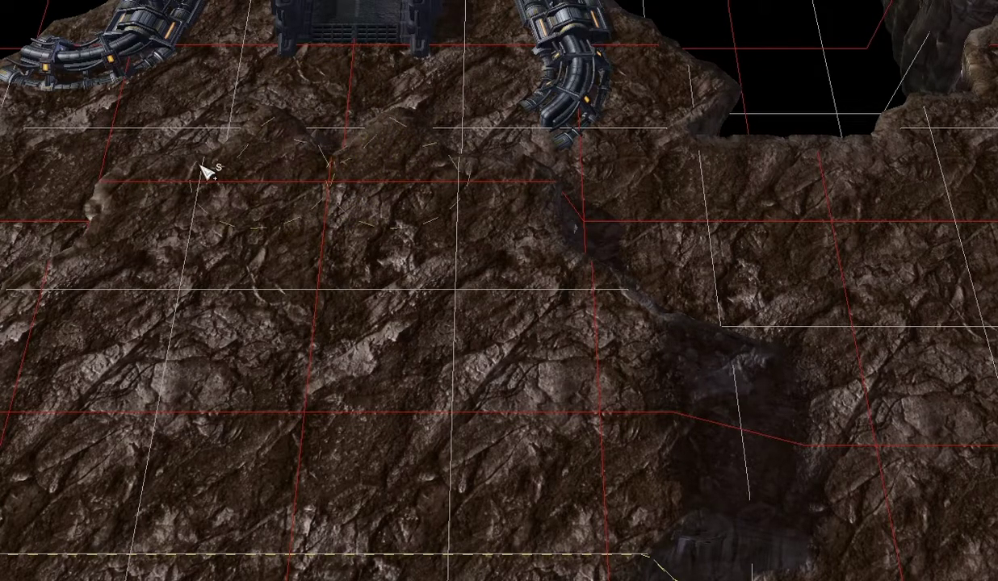
drag(138, 171, 136, 175)
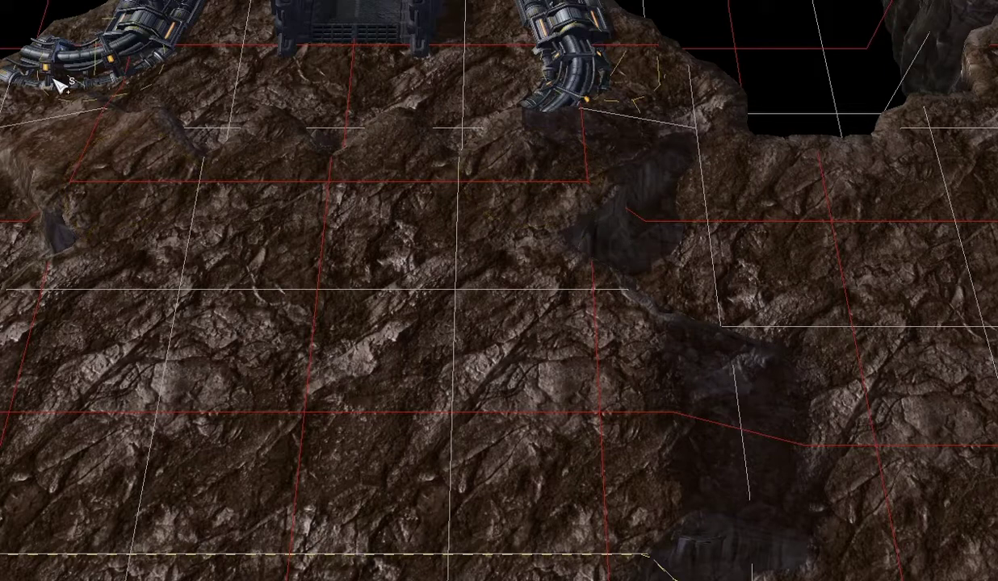
key(ctrl+z)
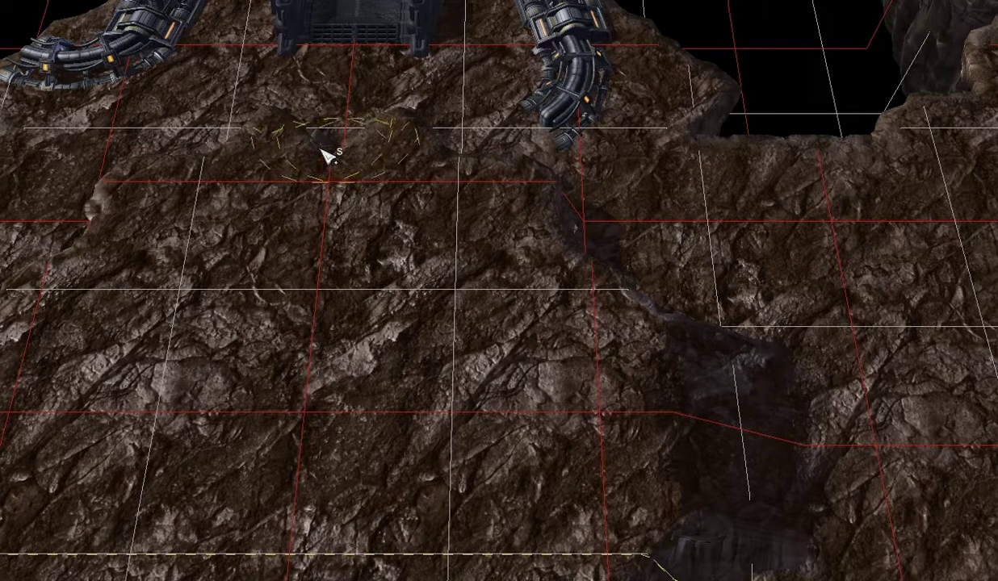
Fill the notch in the middle of the rock plateau's northern edge and push that section slightly north toward the bridge
drag(328, 182, 306, 161)
key(ctrl+z)
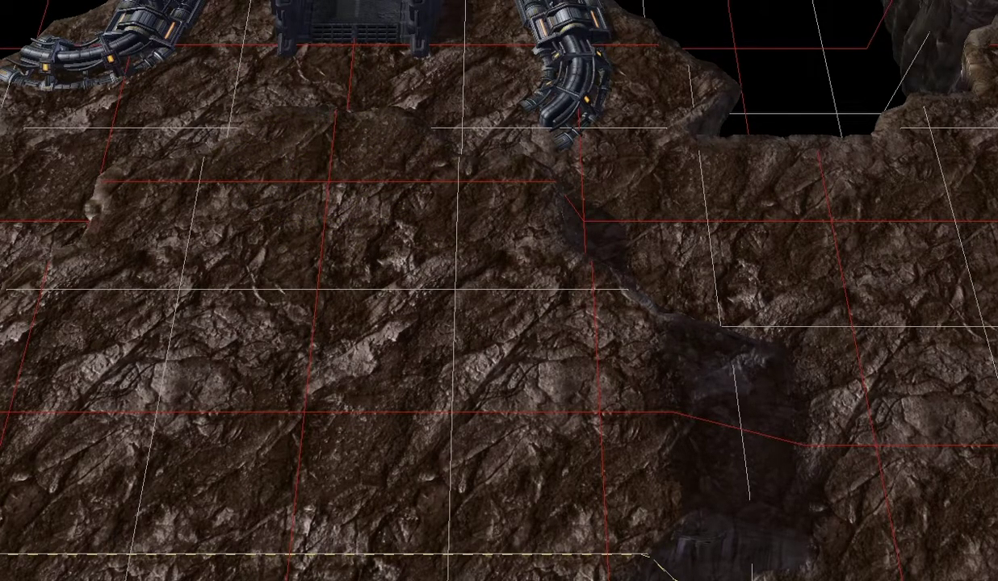
click(327, 134)
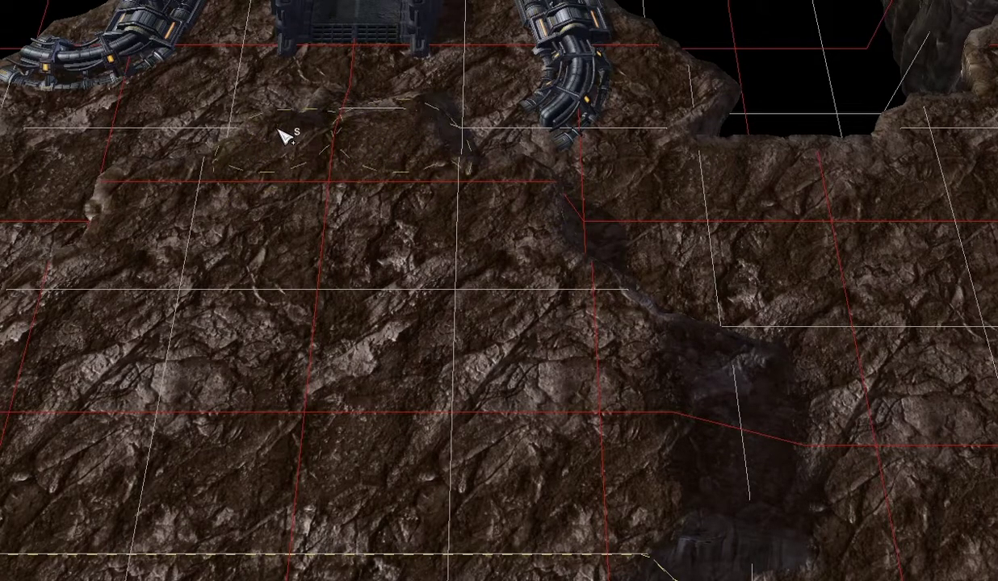
drag(284, 134, 241, 126)
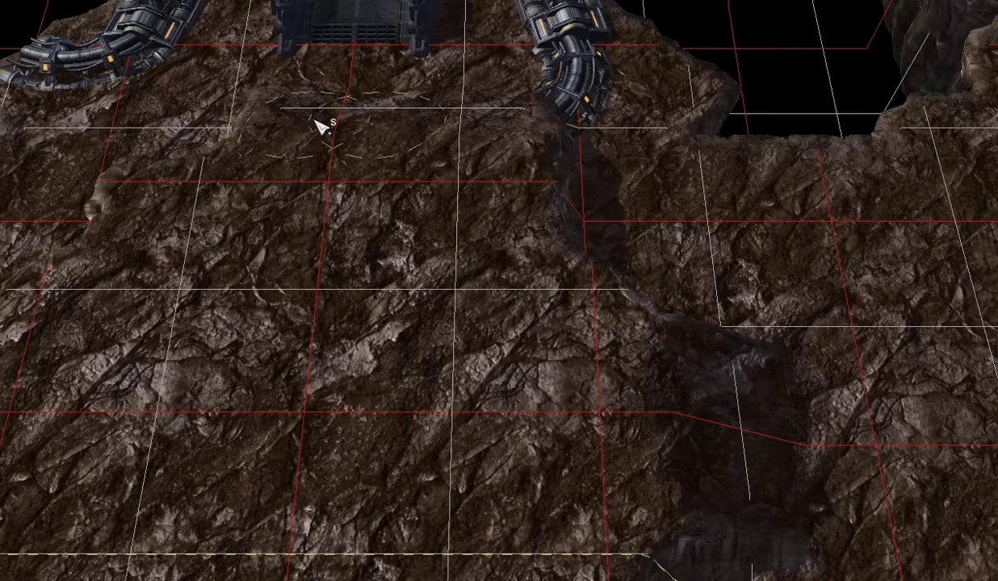
key(ctrl+z)
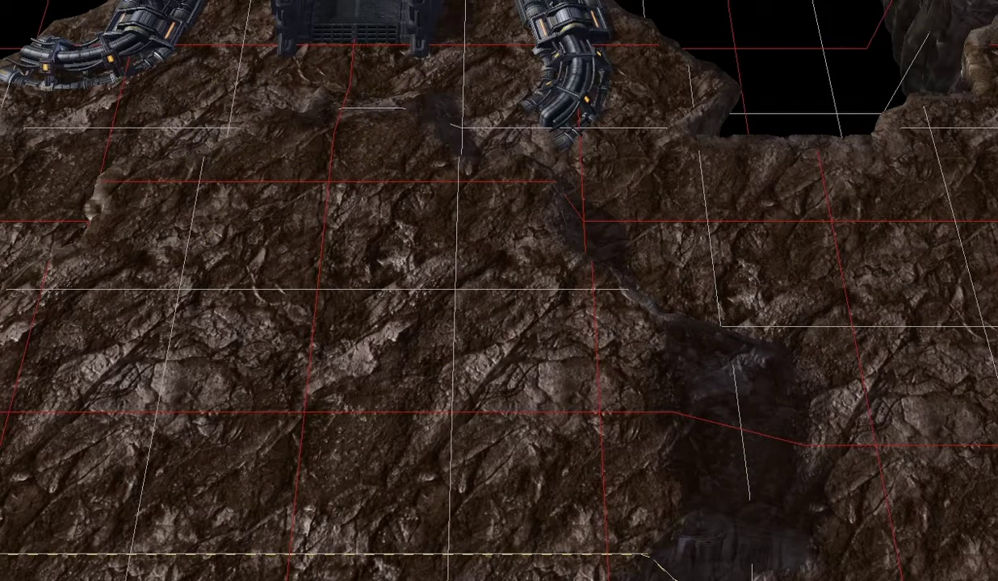
key(ctrl+z)
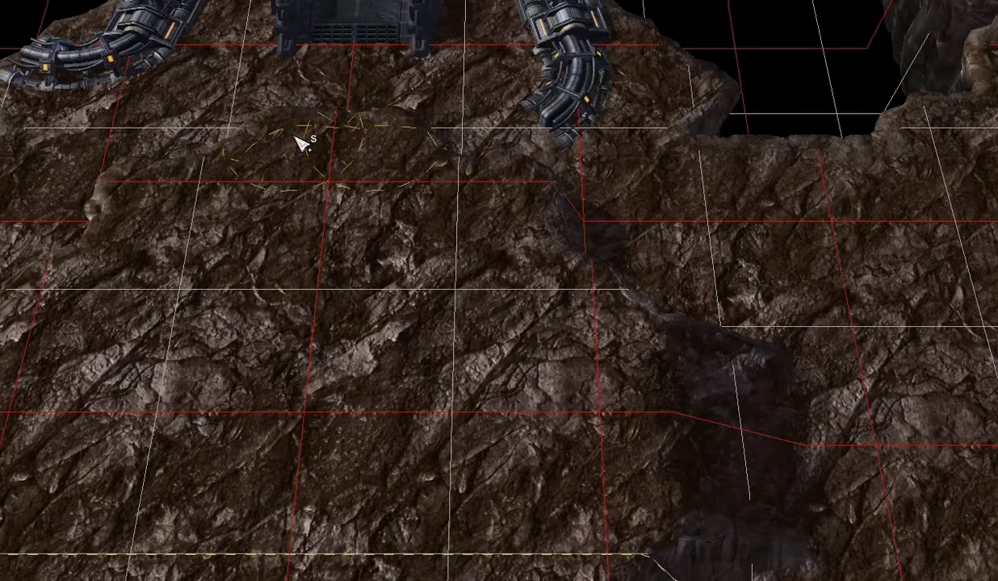
click(301, 134)
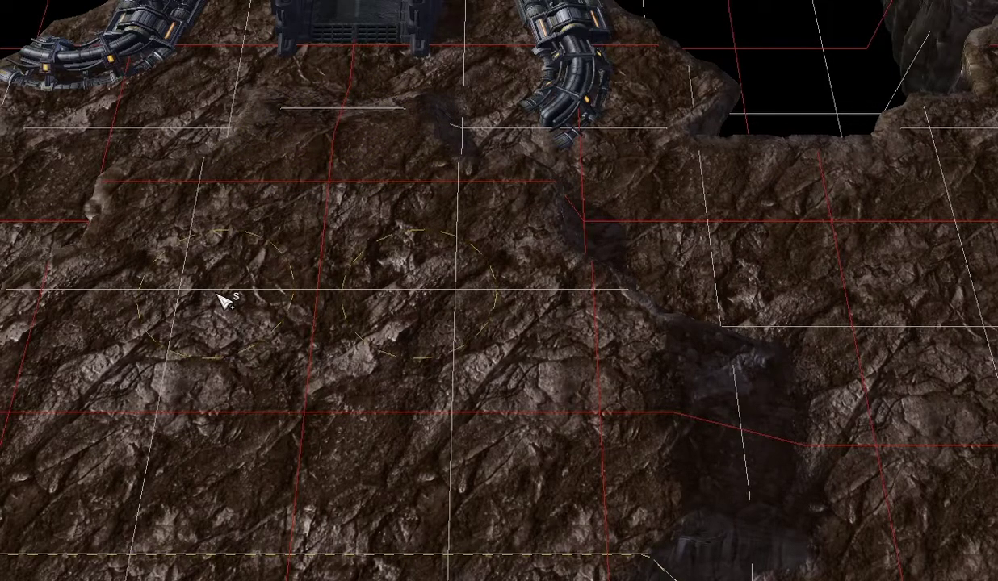
Raise a natural rock ledge along the outer western edge of the southern ground, west of the plateau's ramp
key(Down)
key(Left)
key(Up)
key(Up)
key(Up)
key(Up)
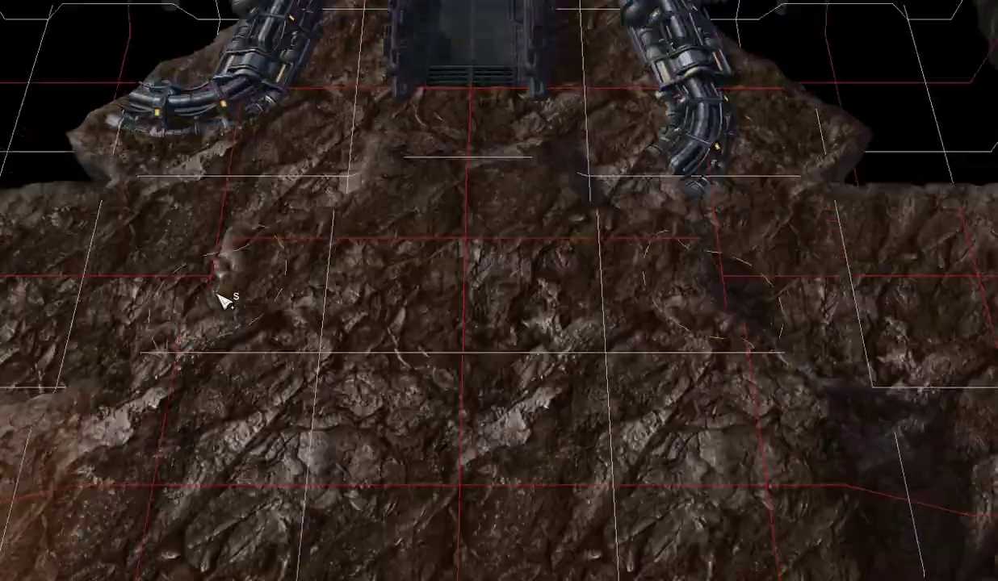
key(Down)
key(Down)
key(Down)
key(Left)
key(Left)
right_drag(216, 294, 359, 349)
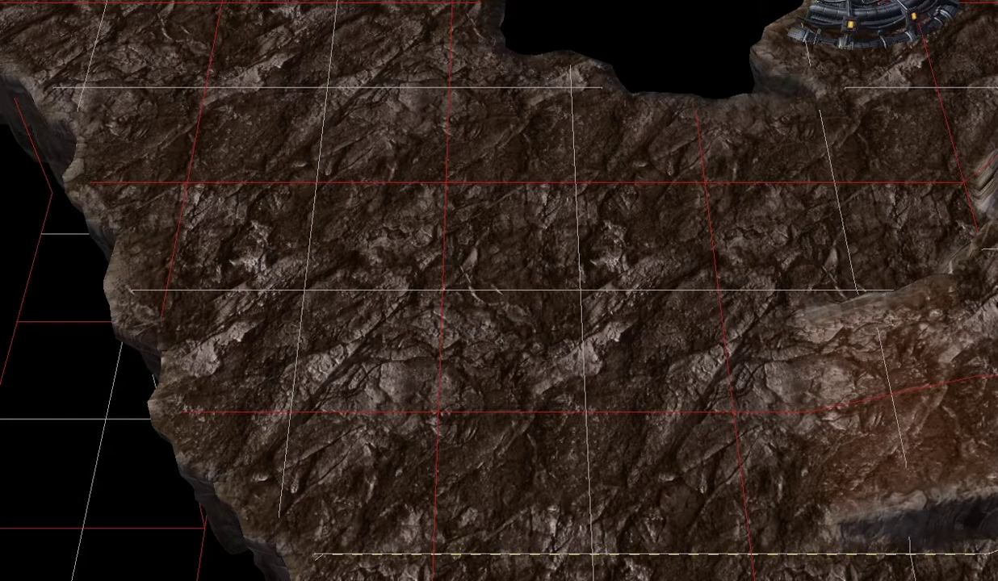
mouse_move(279, 256)
mouse_down()
mouse_move(319, 285)
mouse_move(441, 196)
mouse_move(546, 152)
mouse_move(414, 225)
mouse_up()
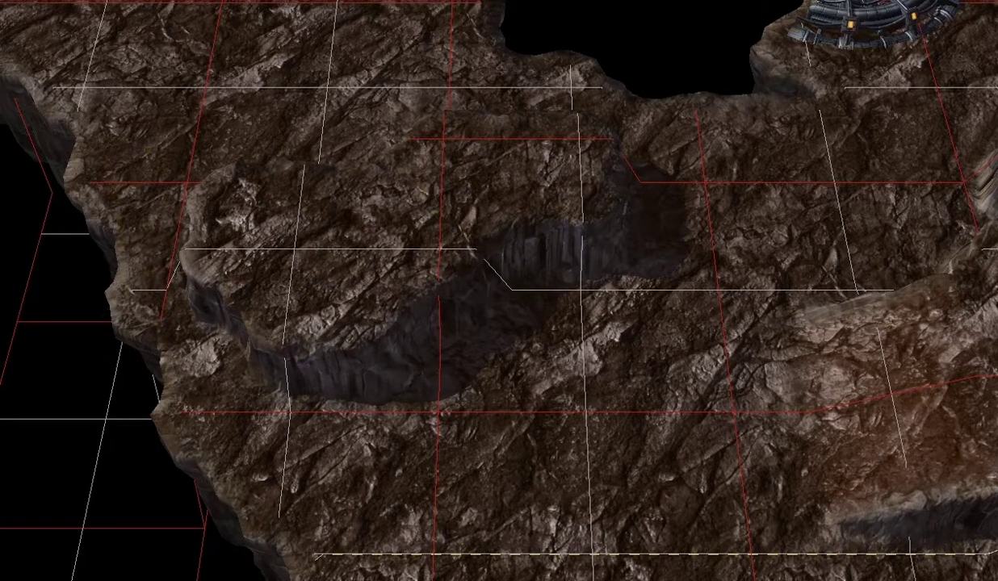
key(ctrl+z)
mouse_move(377, 417)
mouse_down()
mouse_move(325, 404)
mouse_move(247, 342)
mouse_move(168, 191)
mouse_move(117, 140)
mouse_move(123, 85)
mouse_move(64, 53)
mouse_up()
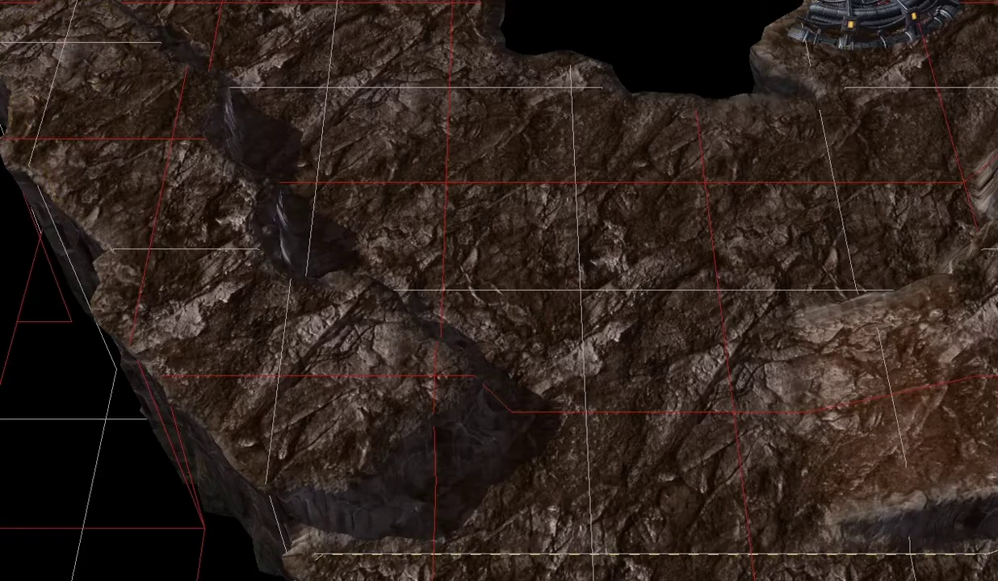
Try to raise a small rock ledge on the northwestern corner of the ground west of the diagonal bridge
right_drag(403, 202, 666, 456)
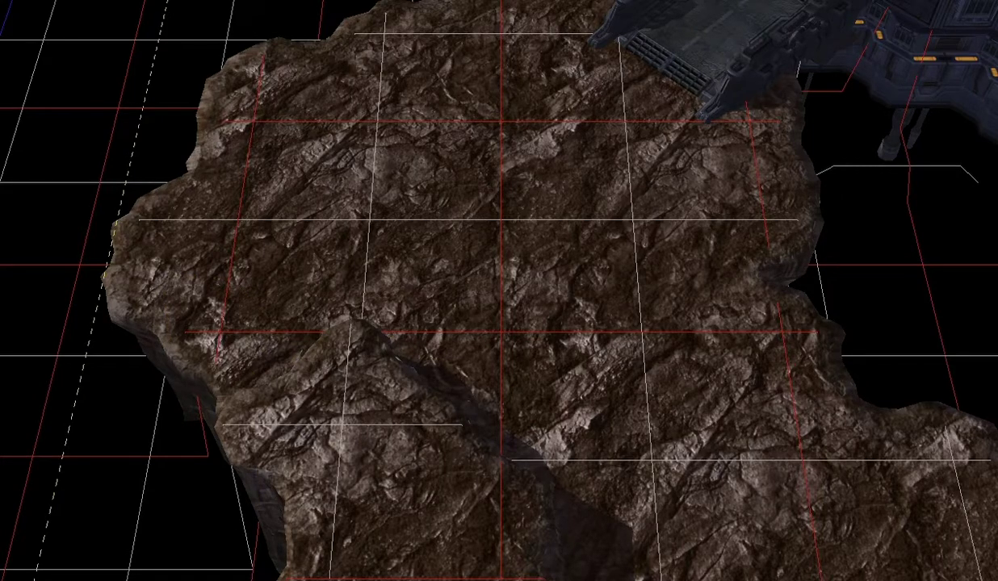
right_drag(468, 97, 453, 167)
mouse_move(202, 178)
mouse_down()
mouse_move(194, 217)
mouse_move(214, 178)
mouse_move(113, 266)
mouse_up()
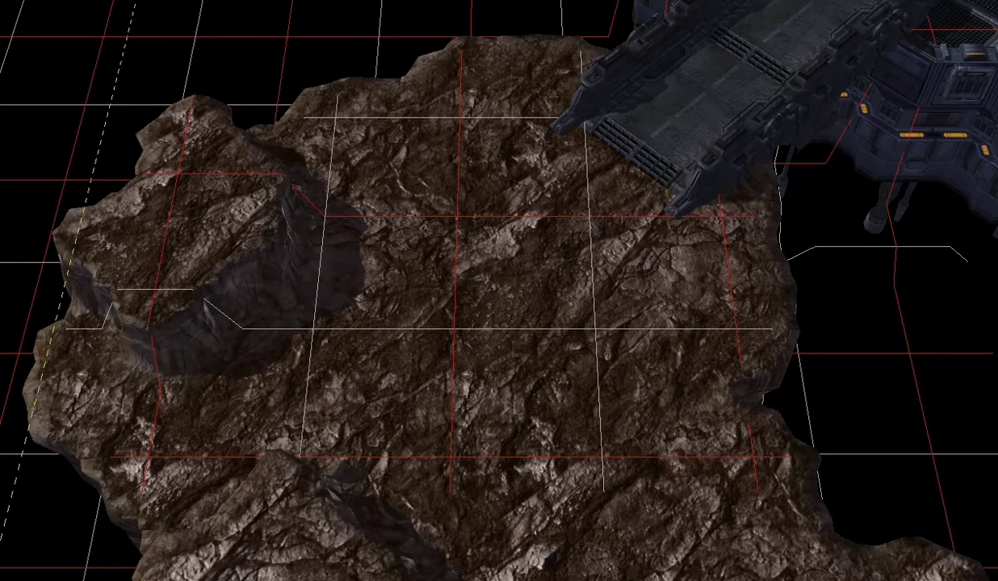
key(ctrl+z)
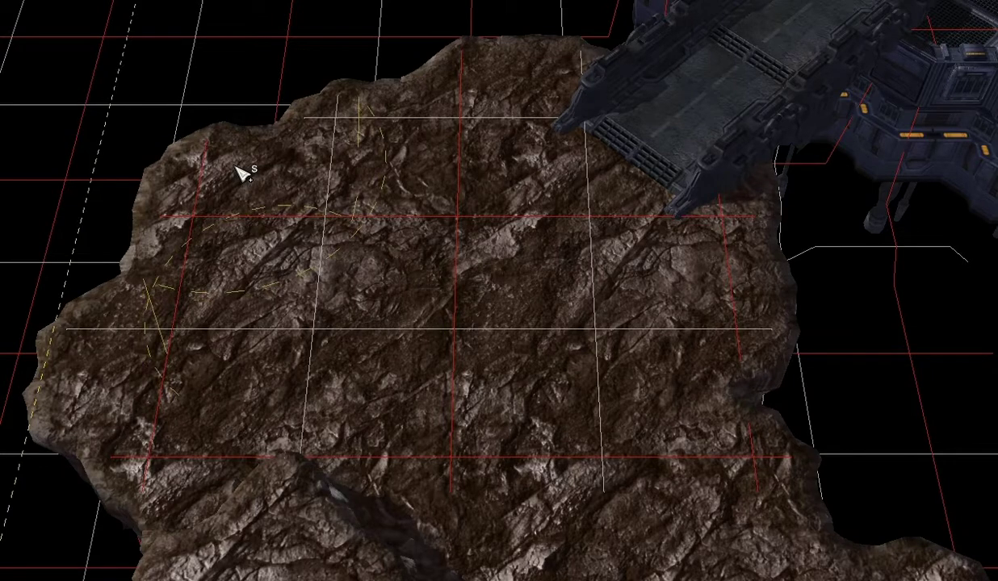
Raise the northwestern rock ground into a one-level plateau and extend it north and east toward the metal platforms
mouse_move(240, 167)
mouse_down()
mouse_move(238, 146)
mouse_move(291, 93)
mouse_move(356, 56)
mouse_up()
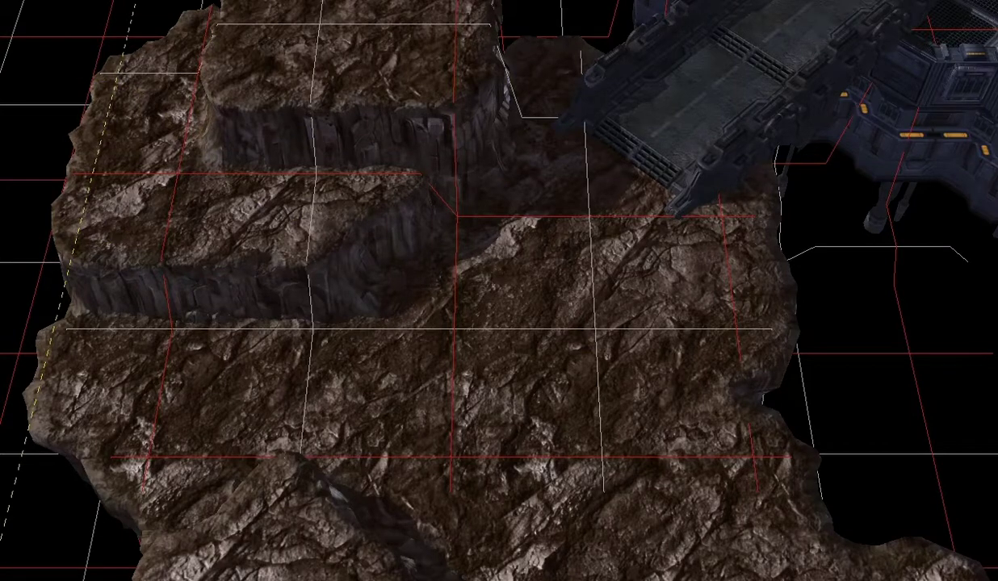
right_drag(403, 202, 616, 293)
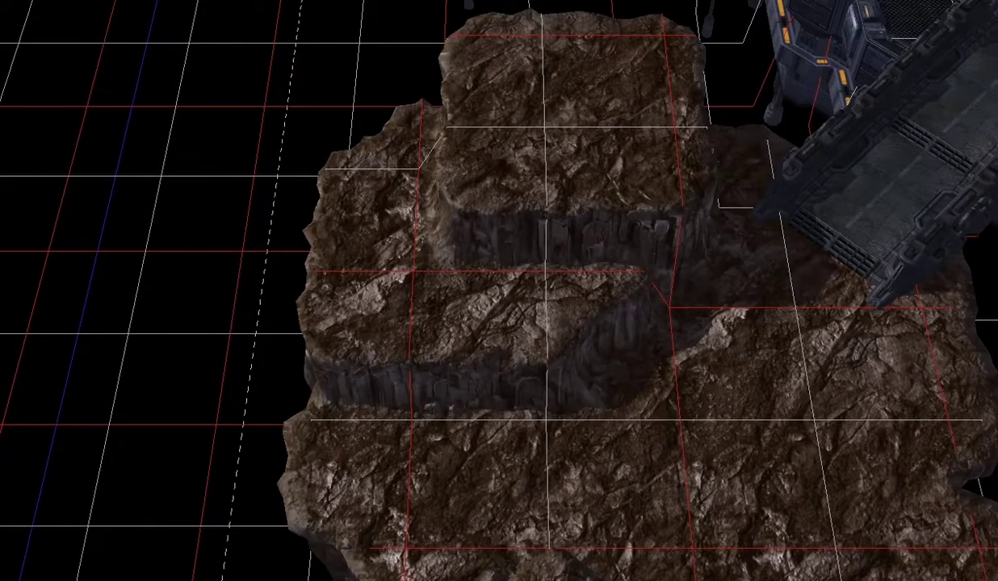
key(ctrl+z)
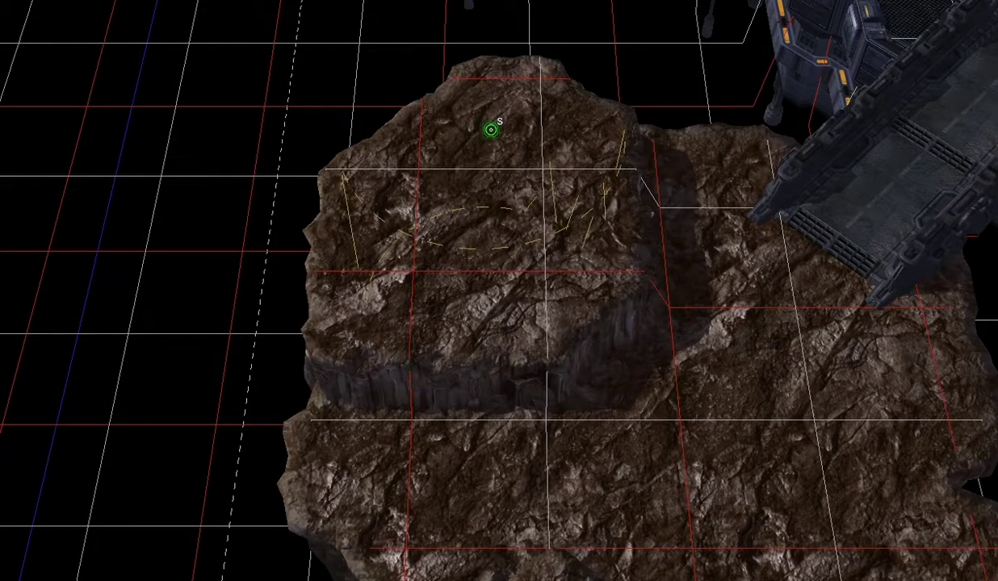
mouse_move(490, 127)
mouse_down()
mouse_move(554, 84)
mouse_move(555, 74)
mouse_move(446, 56)
mouse_move(347, 20)
mouse_up()
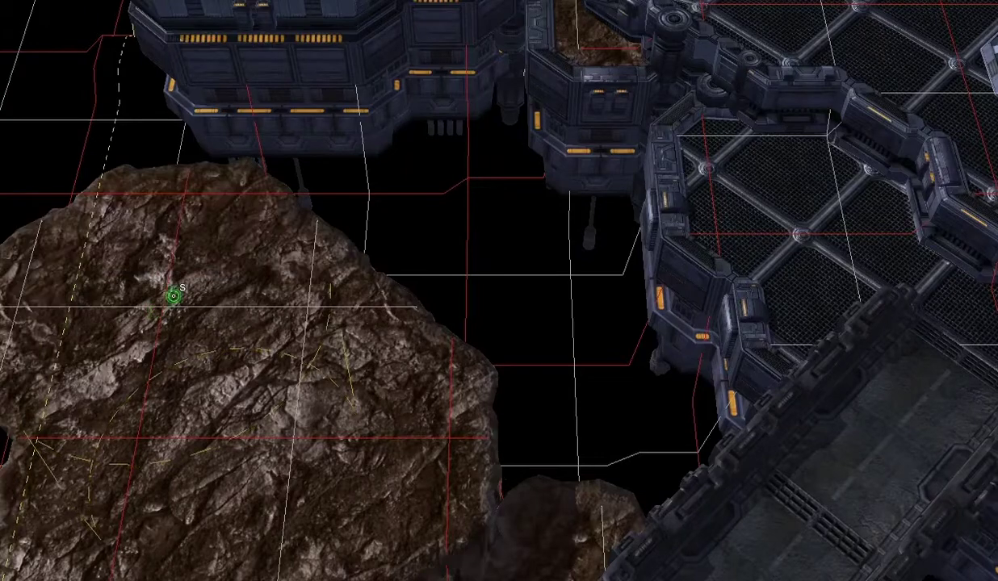
mouse_move(174, 296)
mouse_down()
mouse_move(283, 276)
mouse_move(363, 285)
mouse_move(381, 291)
mouse_move(385, 313)
mouse_up()
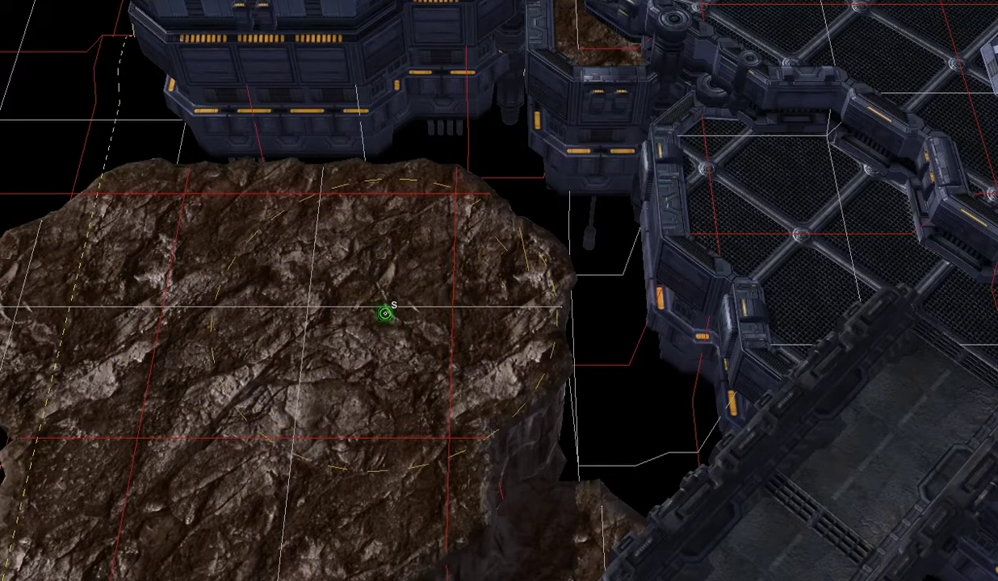
drag(205, 227, 347, 232)
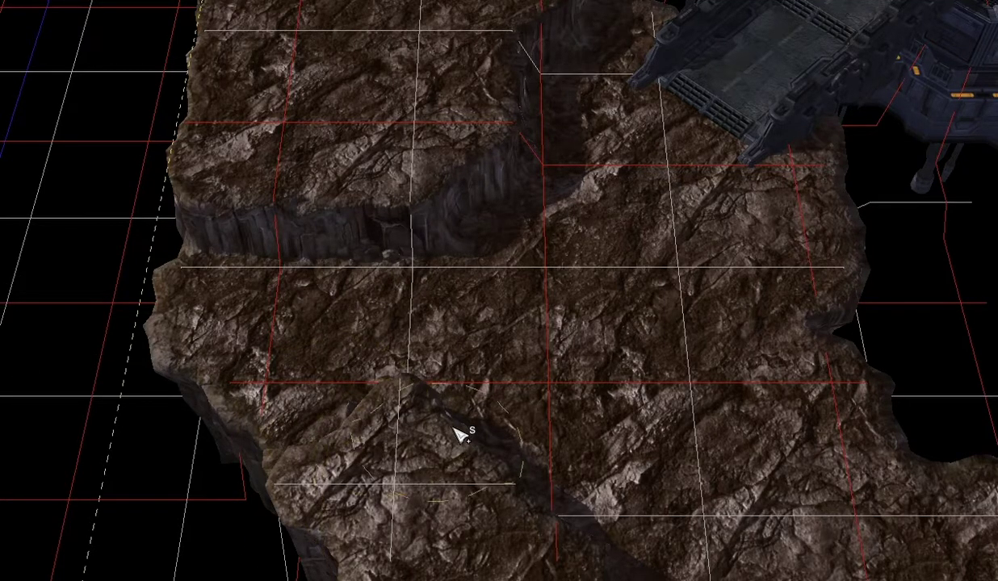
Place rock ramps at the northeastern and southeastern ends of the raised ledge along the western edge
click(456, 444)
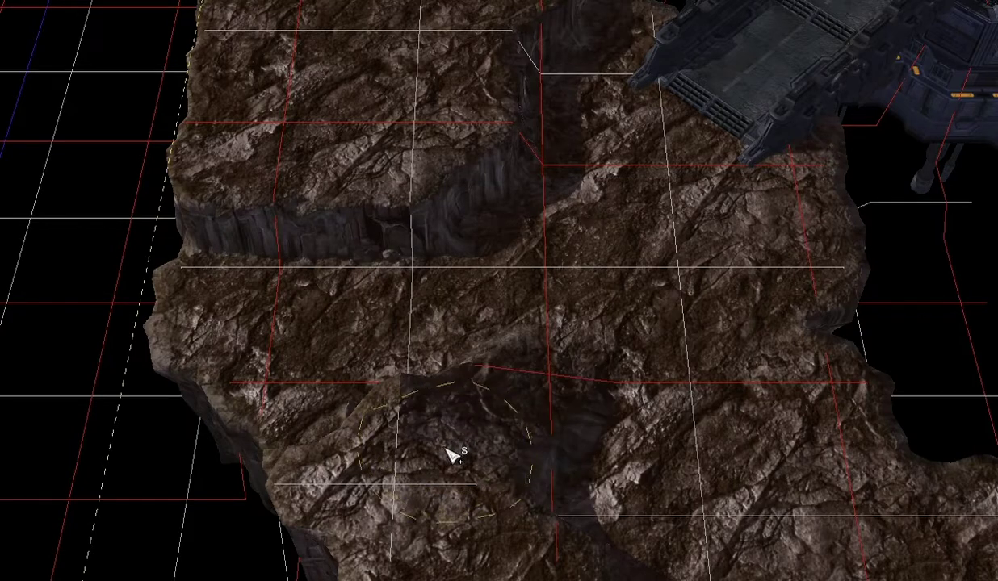
right_drag(339, 565, 187, 147)
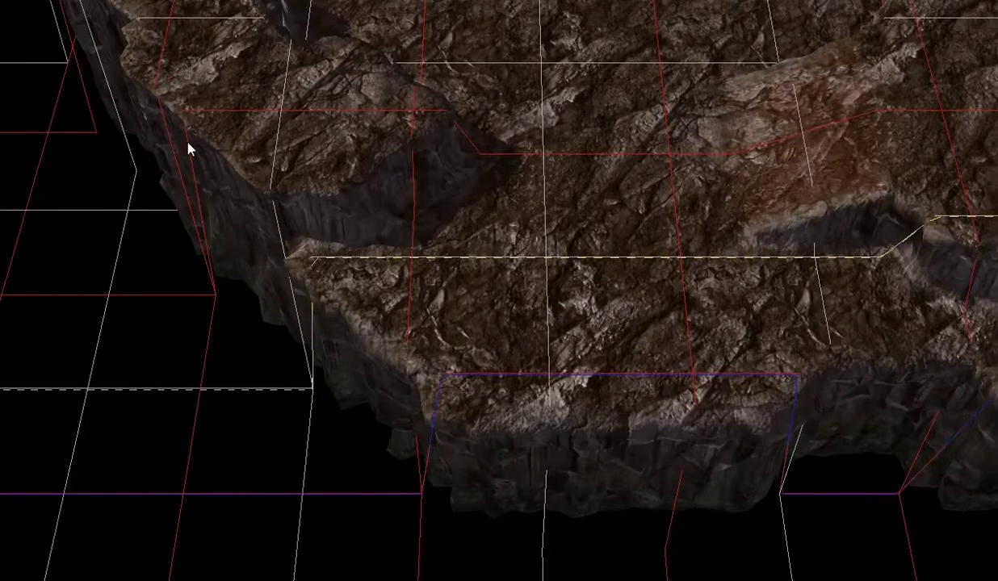
click(383, 166)
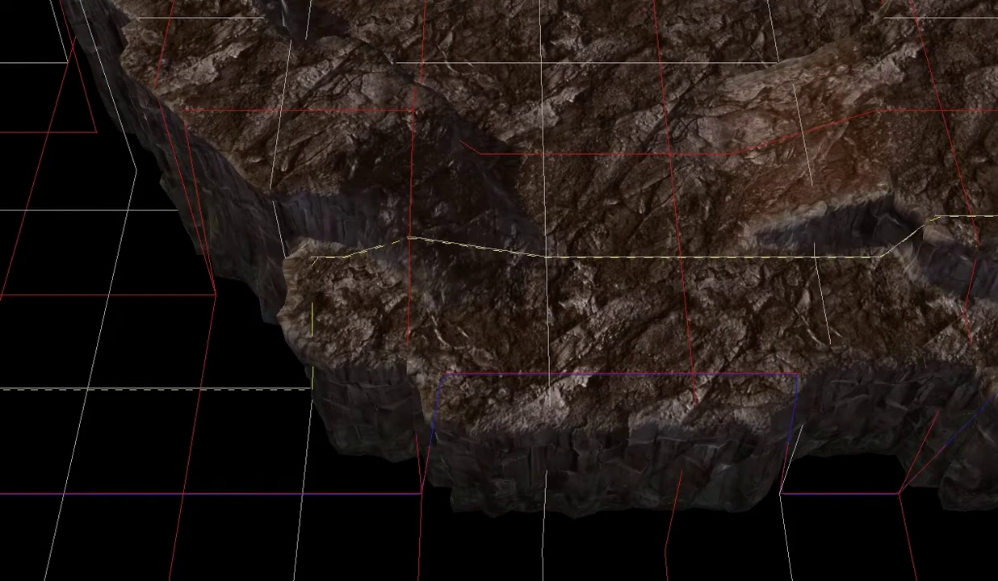
Place a wide rock ramp leading down from the southeastern corner of the raised northwestern plateau
mouse_move(284, 139)
right_down()
mouse_move(121, 436)
mouse_move(239, 543)
right_up()
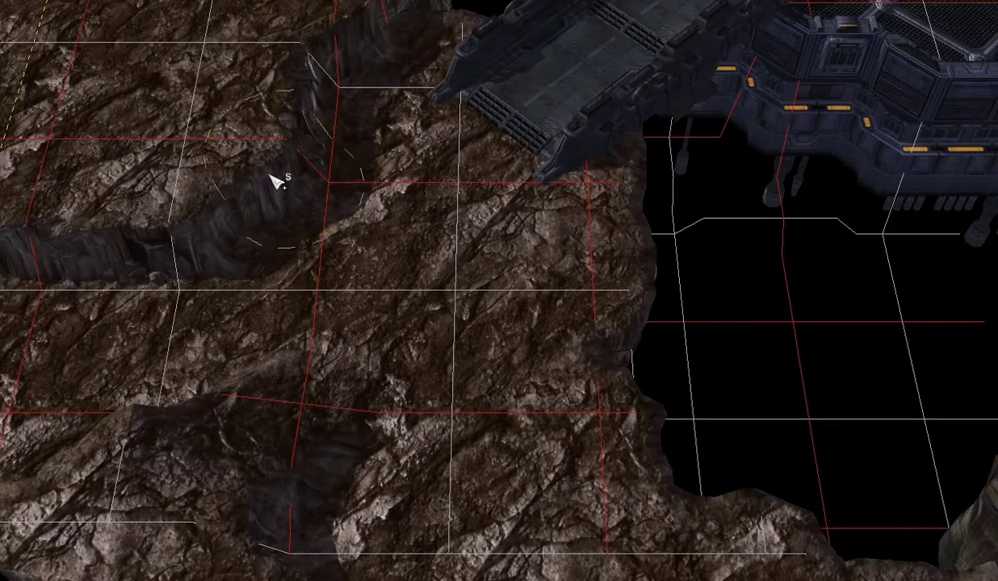
click(287, 126)
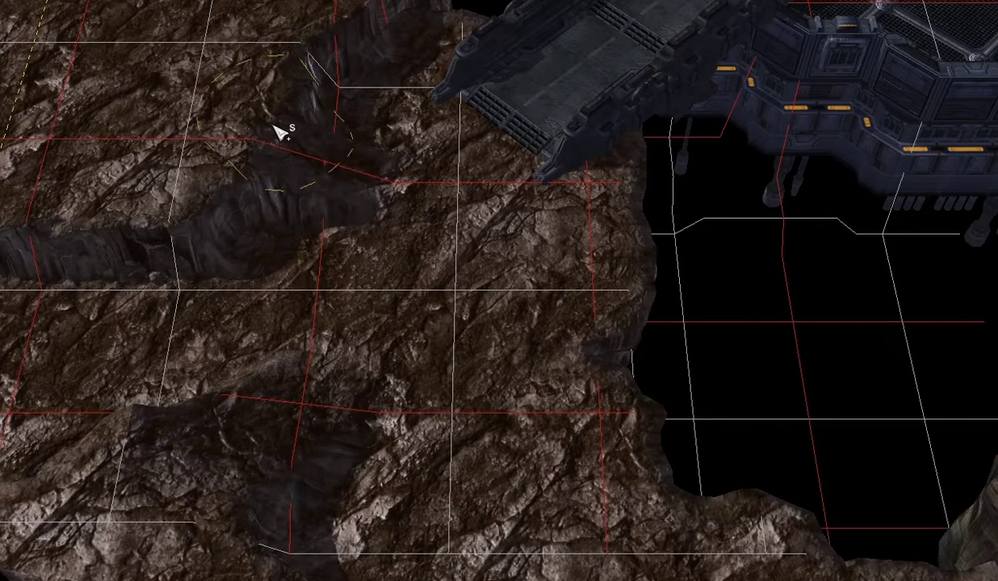
drag(257, 161, 253, 178)
click(276, 127)
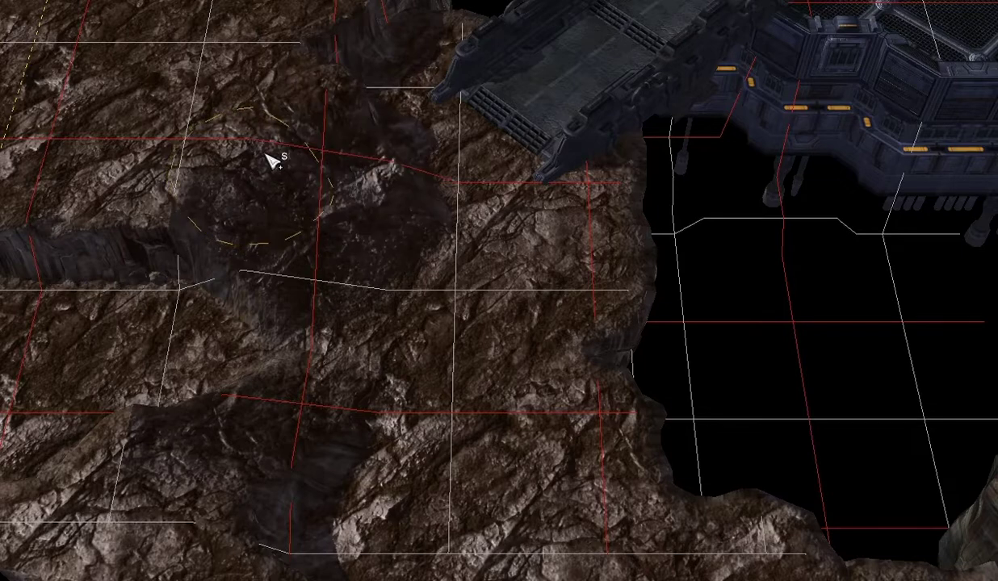
Place a row of blue mineral crystals at the foot of the northwestern plateau's southern cliff
key(Left)
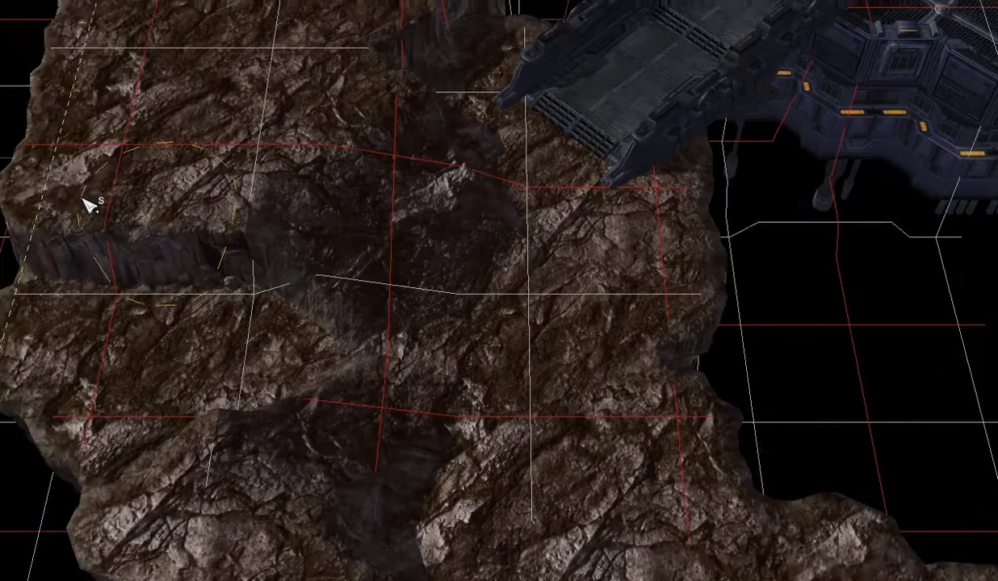
key(Down)
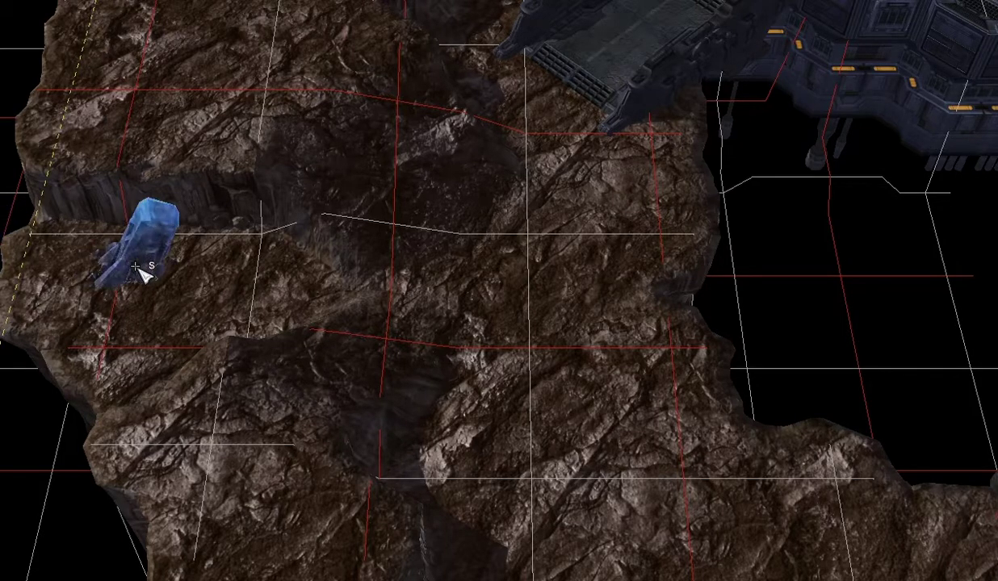
click(164, 295)
click(97, 286)
click(228, 289)
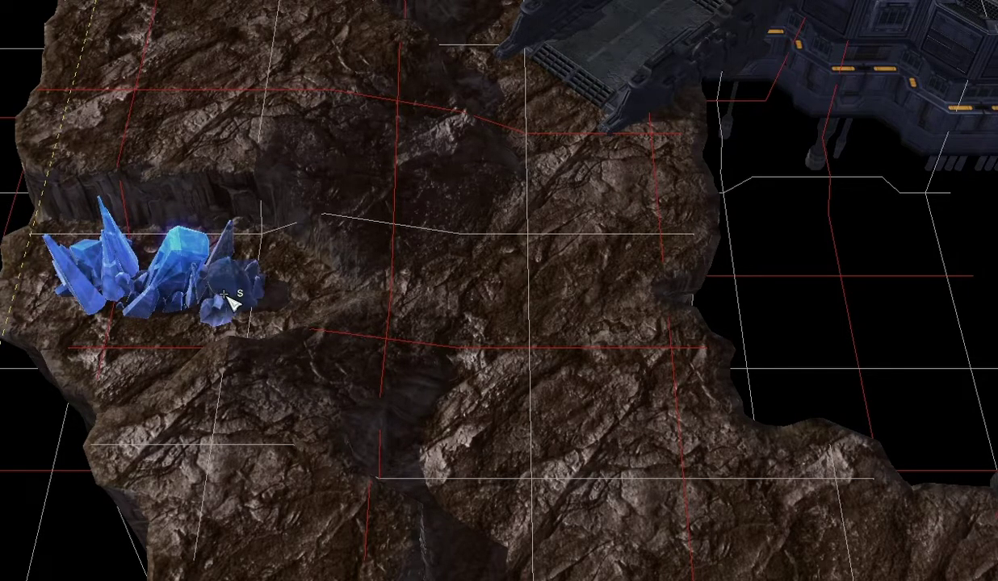
click(120, 351)
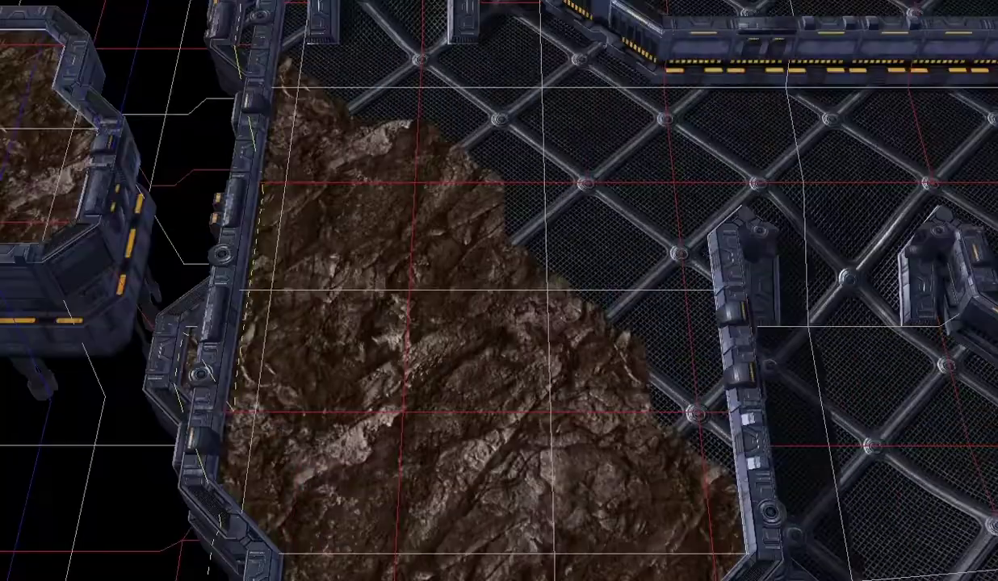
Try placing a dish-shaped machinery doodad on the detached rock-floored metal platform in the west
right_drag(7, 92, 234, 125)
click(230, 189)
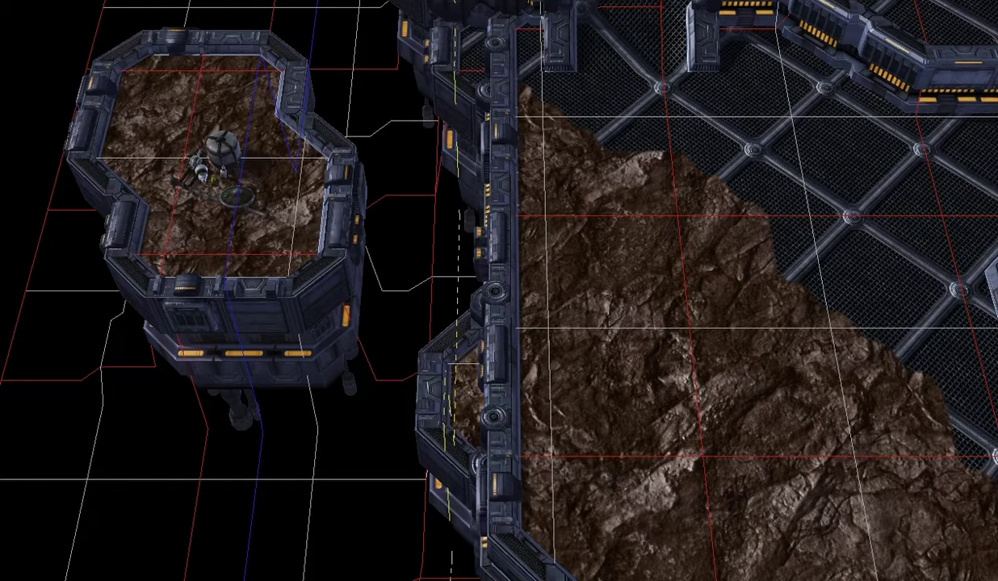
key(ctrl+z)
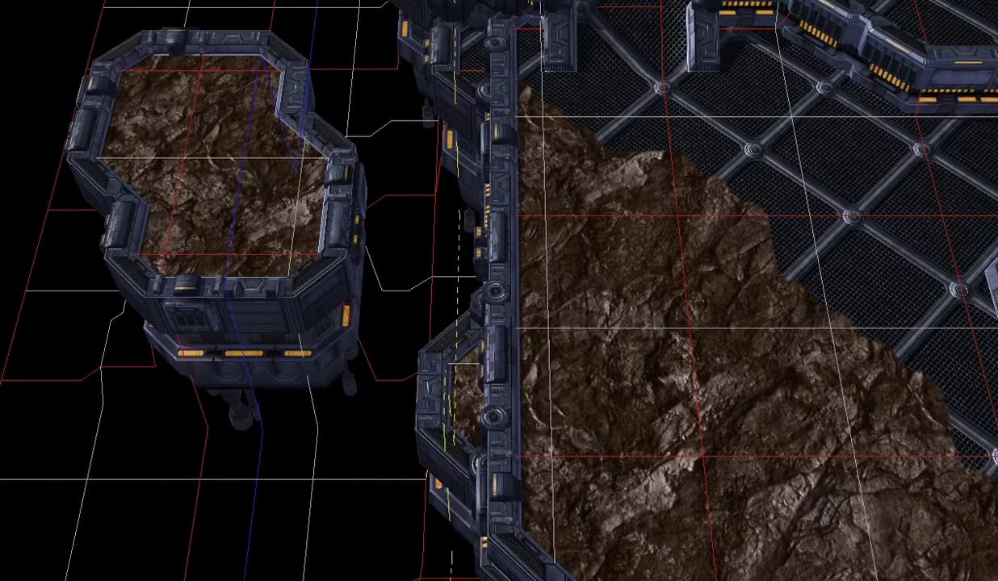
Try placing glowing yellow doodads in the middle of the metal platform's northern edge
right_drag(160, 134, 450, 150)
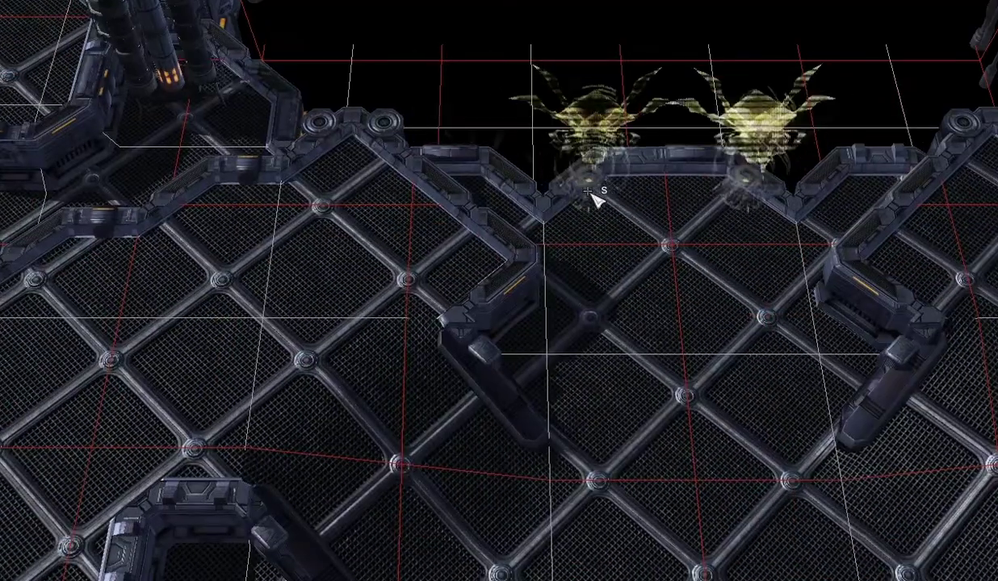
click(667, 228)
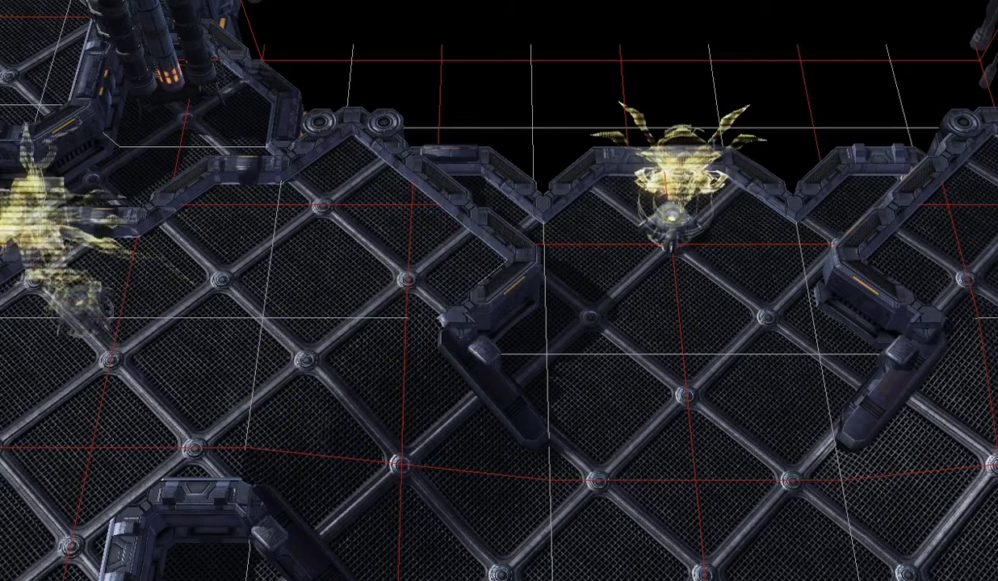
key(ctrl+z)
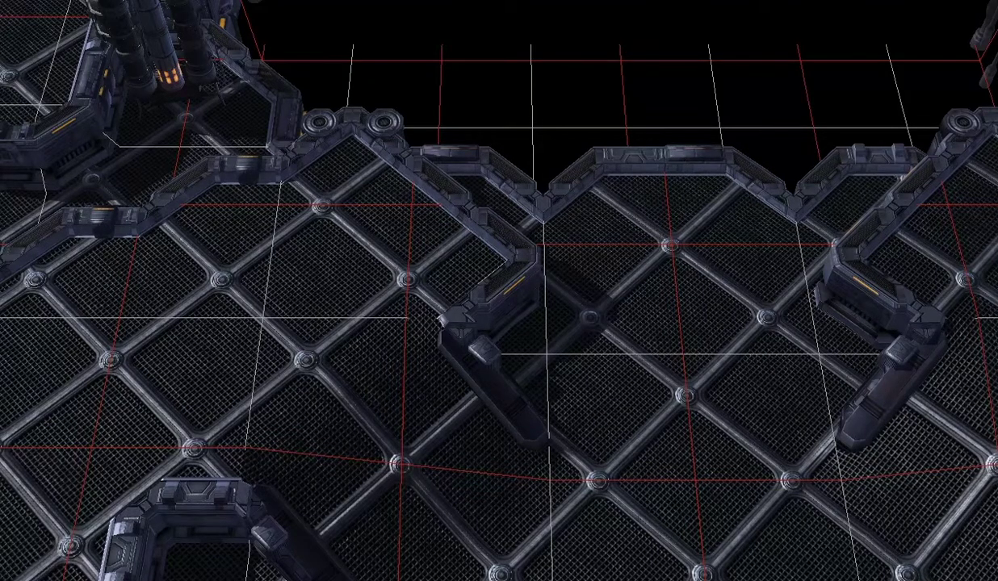
Try placing mirrored ring-shaped doodads on the rock ground south of the curved pipes
right_drag(398, 297, 390, 200)
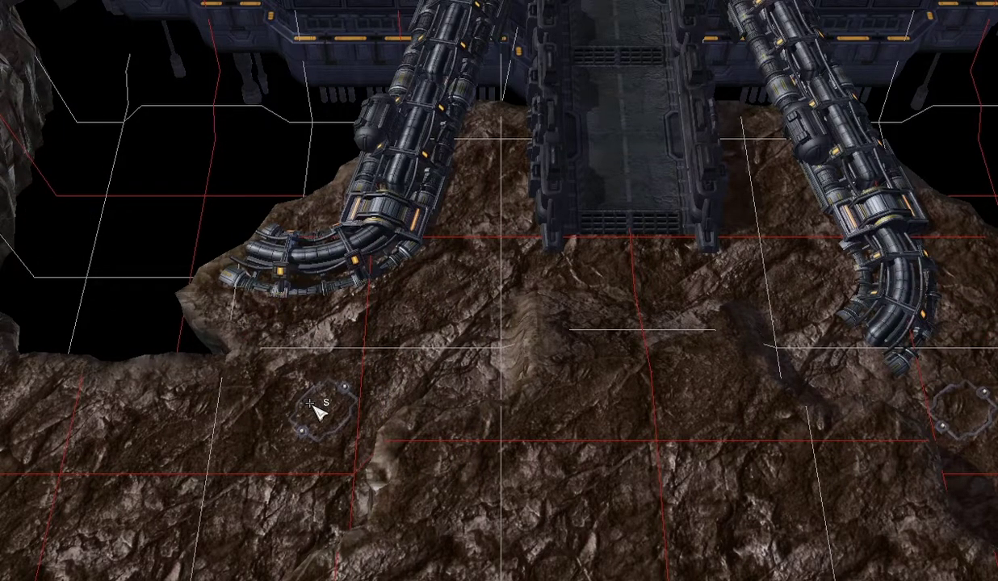
click(274, 407)
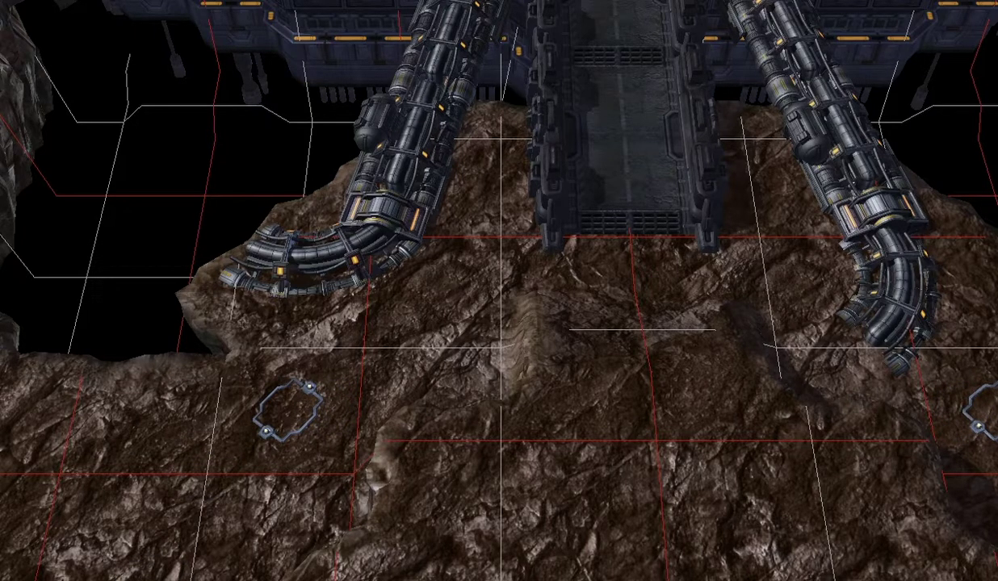
key(ctrl+z)
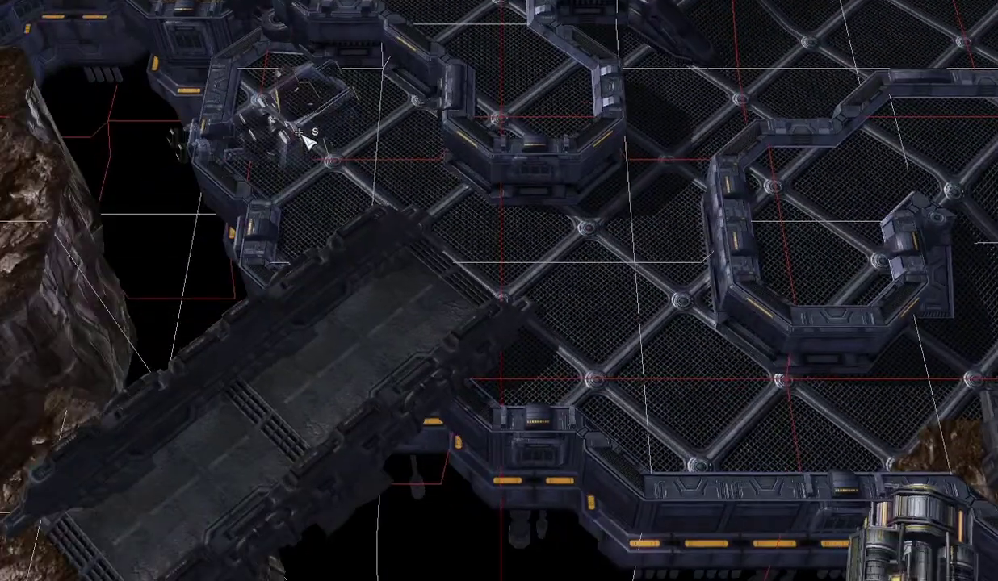
Try placing industrial structure doodads in the metal platform's corner near the bridge and beside the three tall towers
click(306, 138)
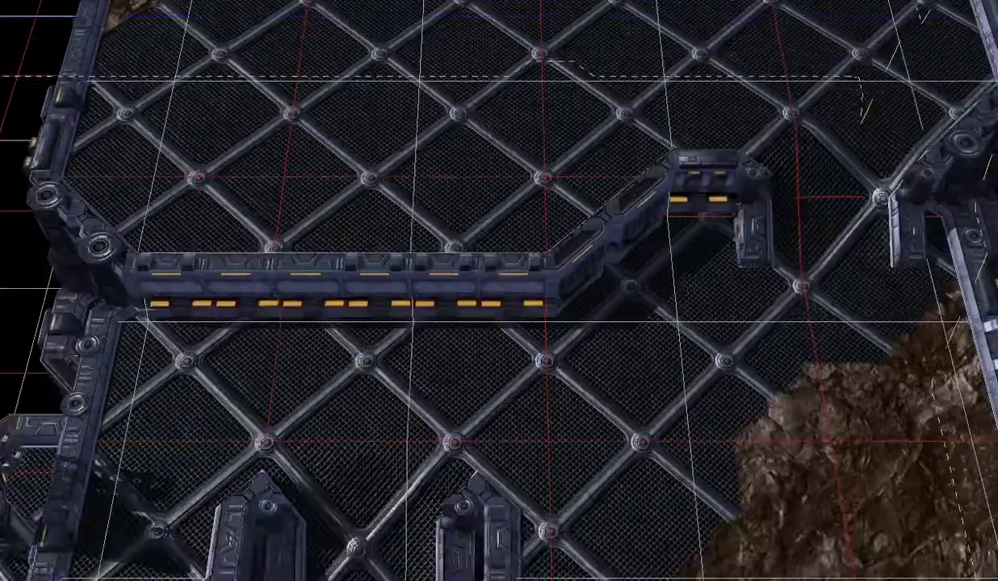
right_drag(646, 339, 797, 16)
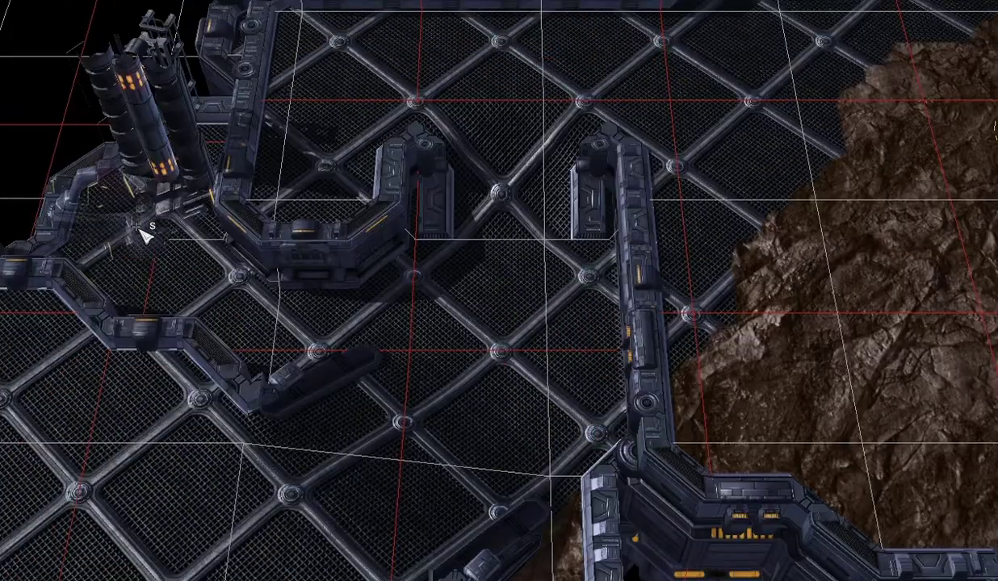
click(33, 128)
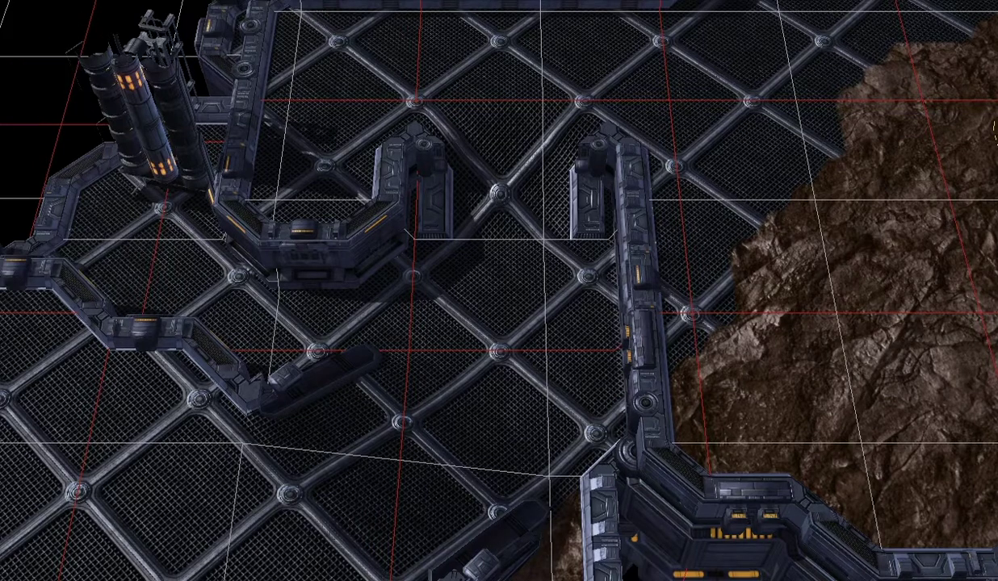
click(113, 202)
click(80, 104)
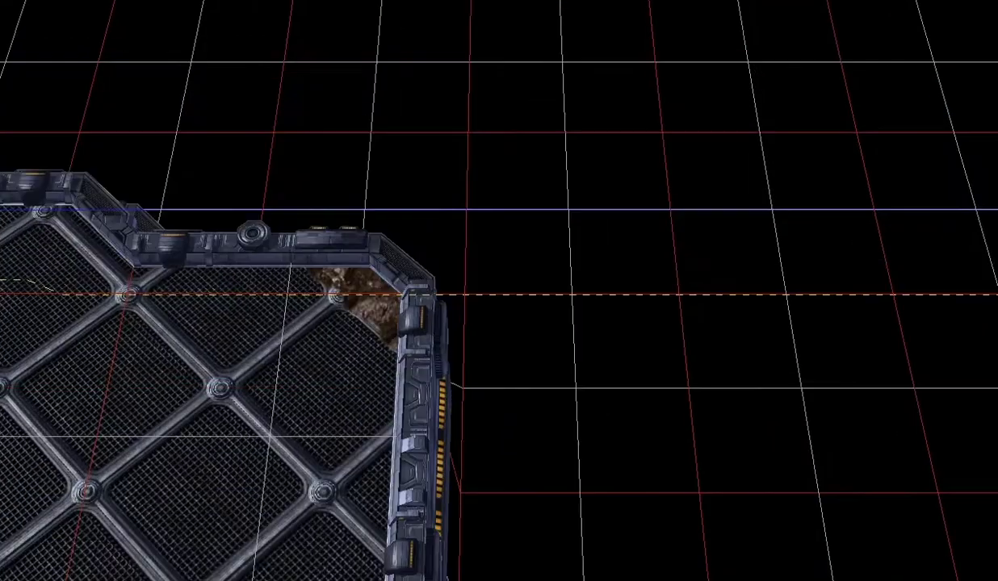
Place mirrored twin-barrelled cannon doodads along the metal platform's northern edge and beside the three tall towers, plus a dark cylinder doodad behind the nearby low wall
right_drag(339, 501, 234, 49)
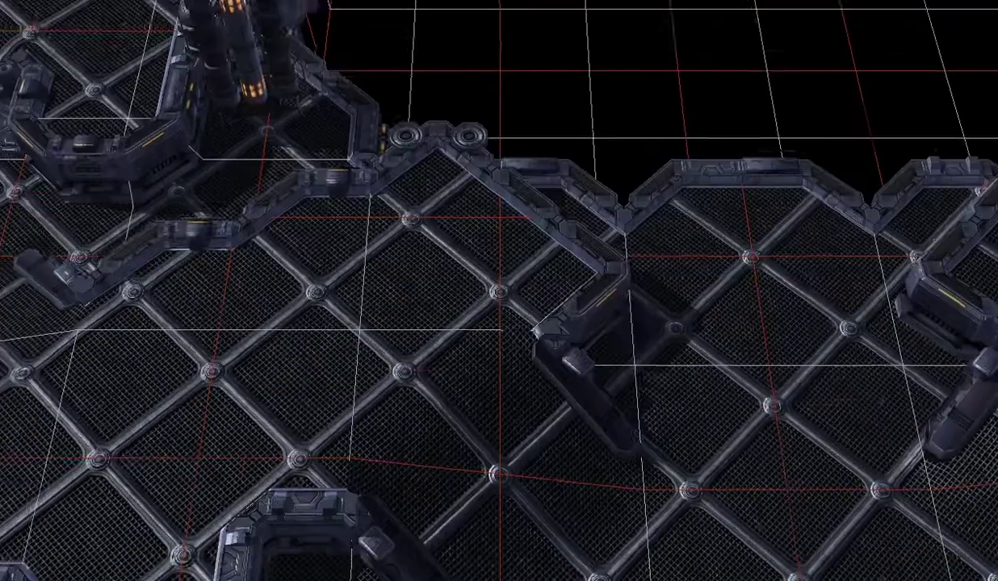
right_drag(345, 115, 346, 78)
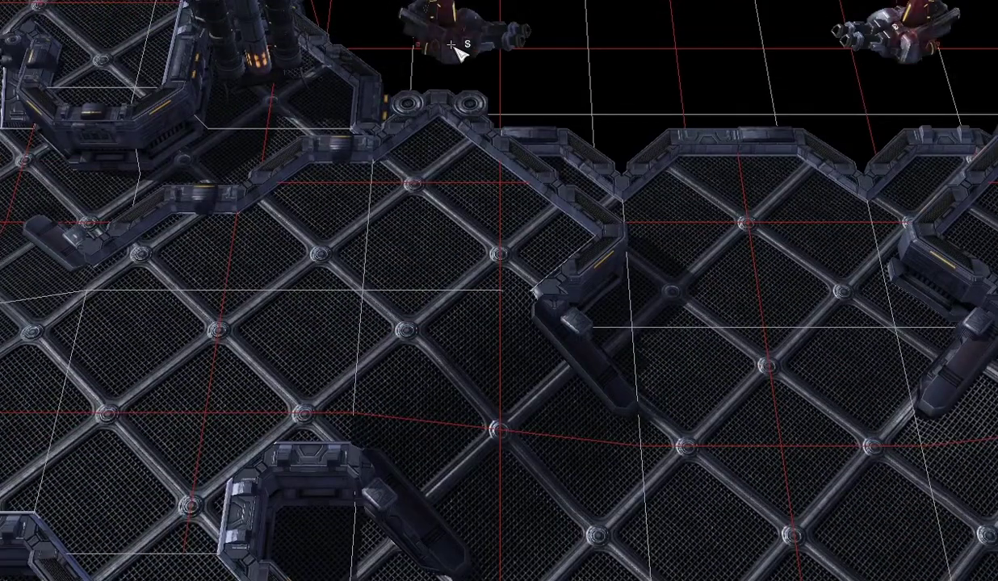
click(456, 53)
mouse_move(485, 323)
right_down()
mouse_move(452, 307)
mouse_move(494, 310)
right_up()
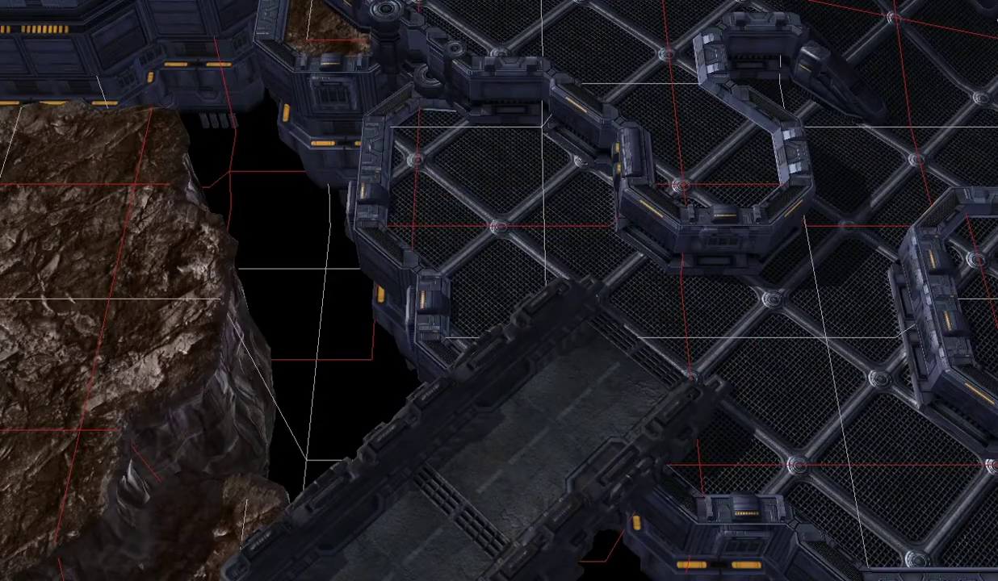
right_drag(485, 323, 223, 152)
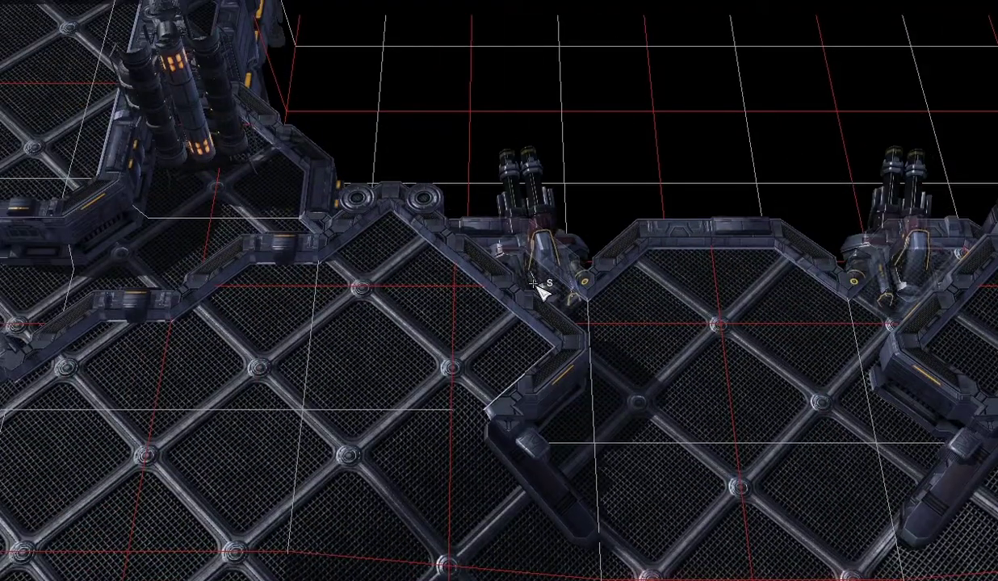
click(540, 288)
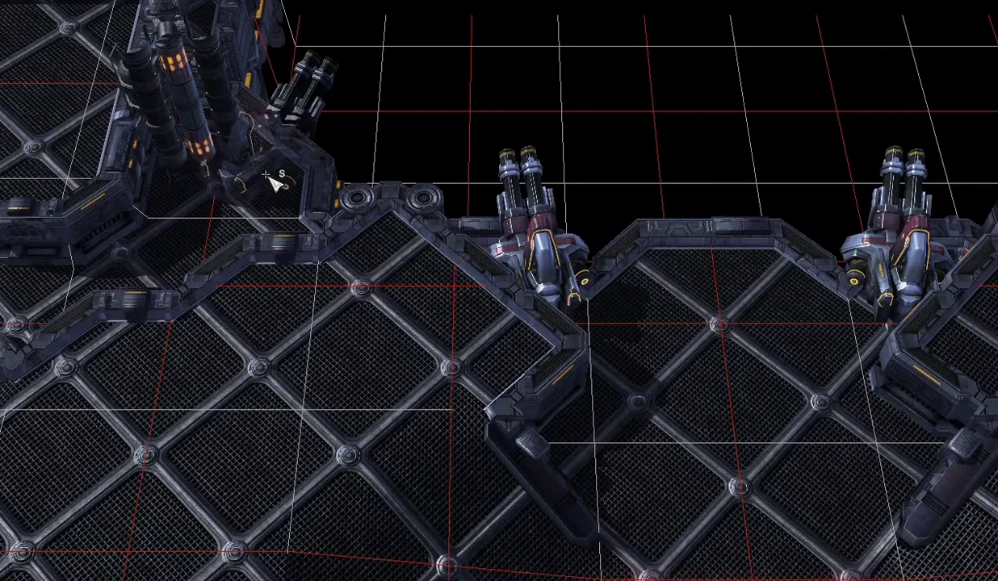
click(274, 179)
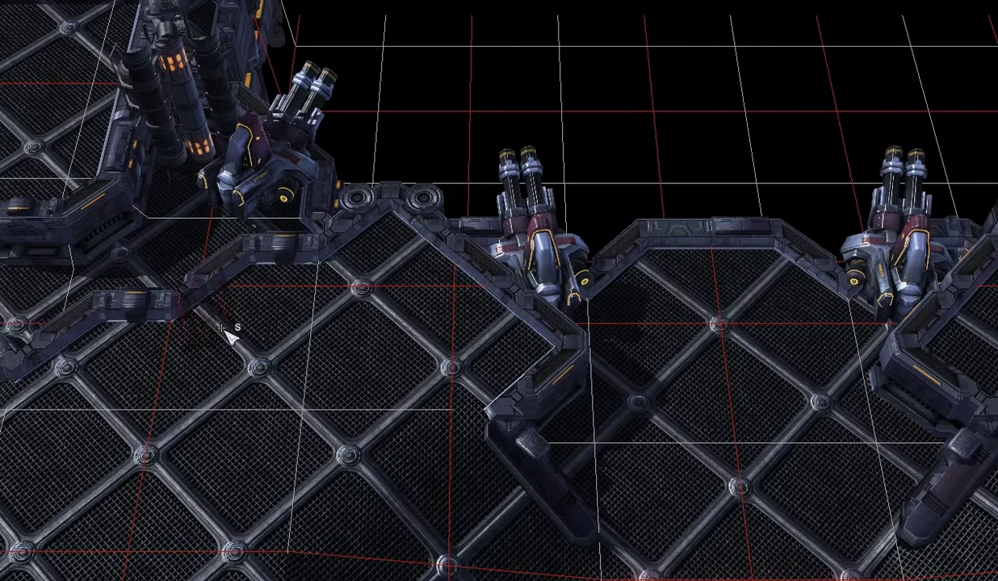
click(129, 277)
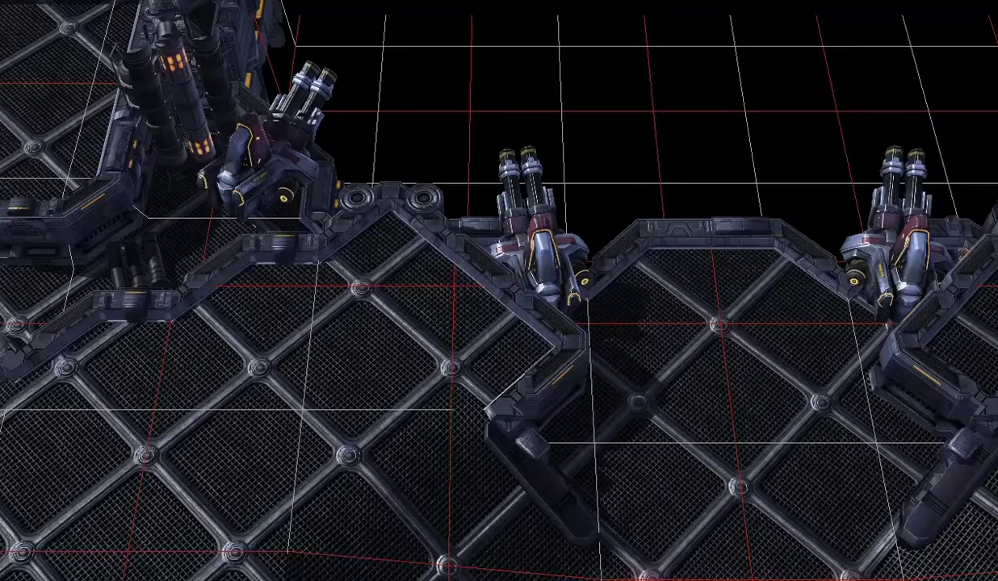
Place a mirrored trail of round steaming floor vents on the metal platform between the U-shaped wall and the northern ramp wall
right_drag(630, 419, 365, 153)
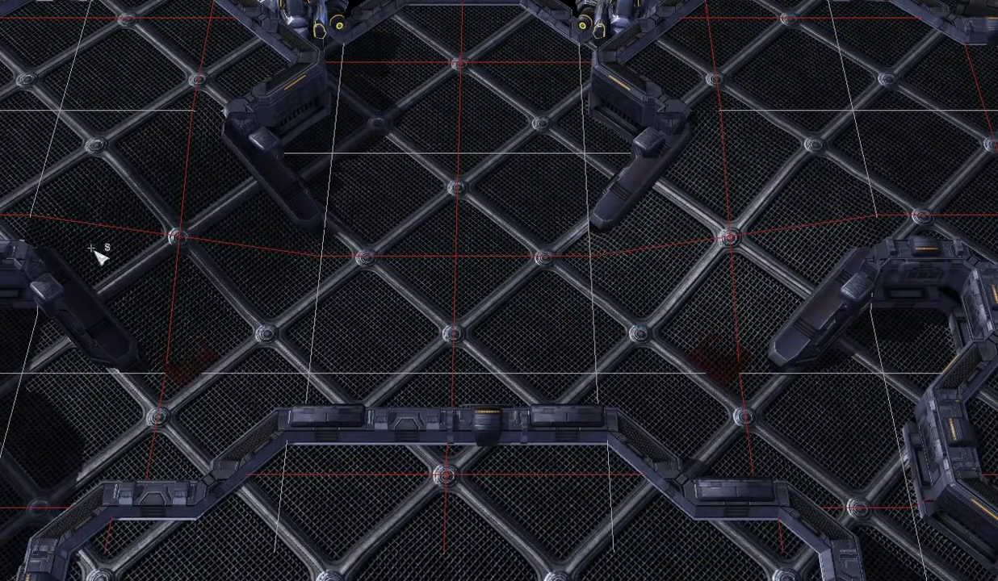
right_drag(23, 229, 279, 143)
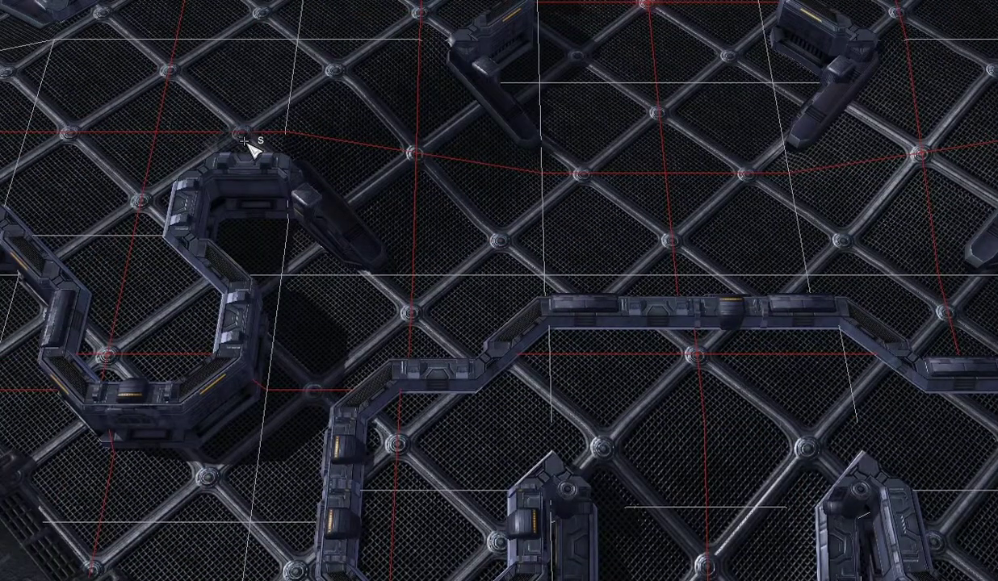
click(244, 142)
click(270, 118)
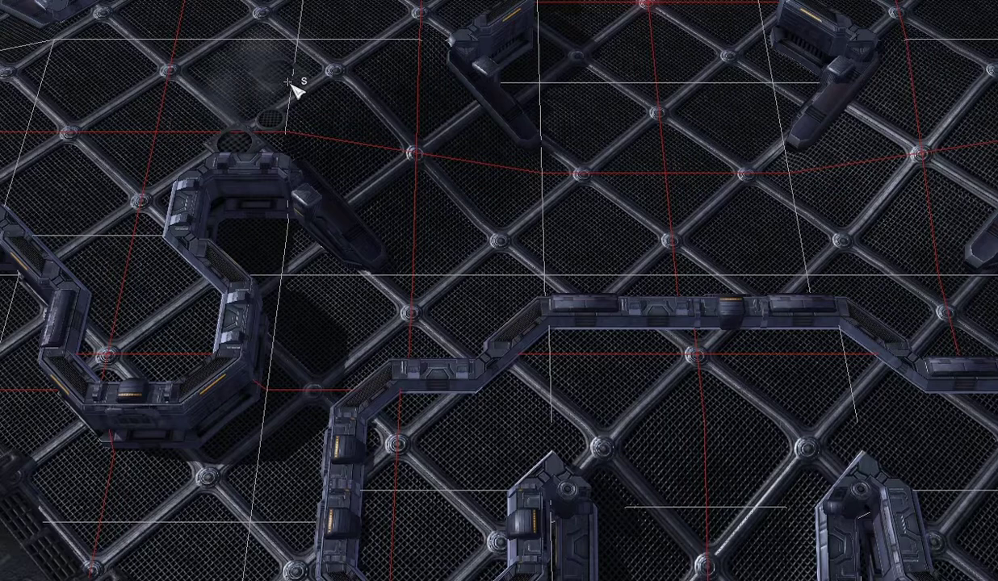
click(296, 92)
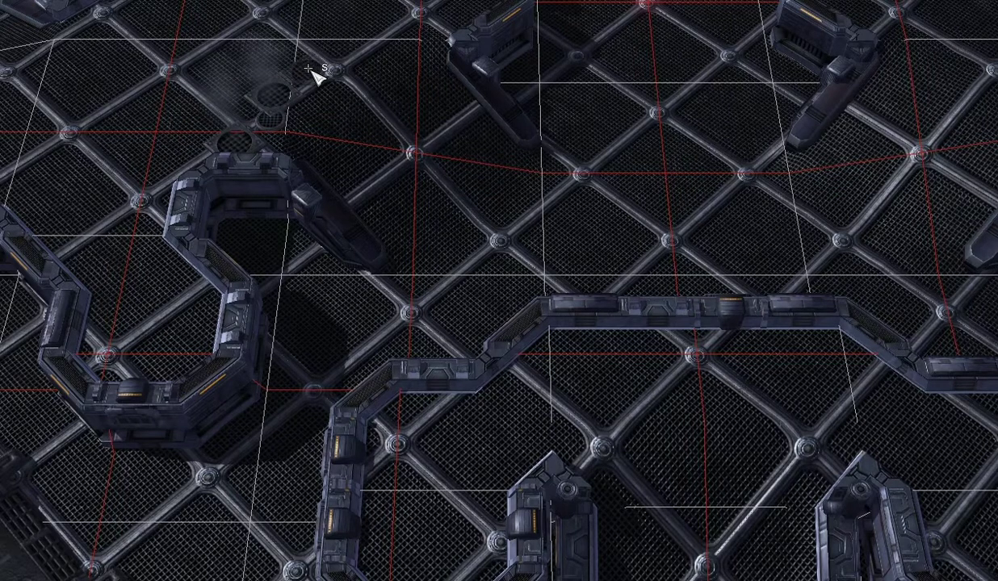
click(311, 67)
click(348, 44)
click(379, 47)
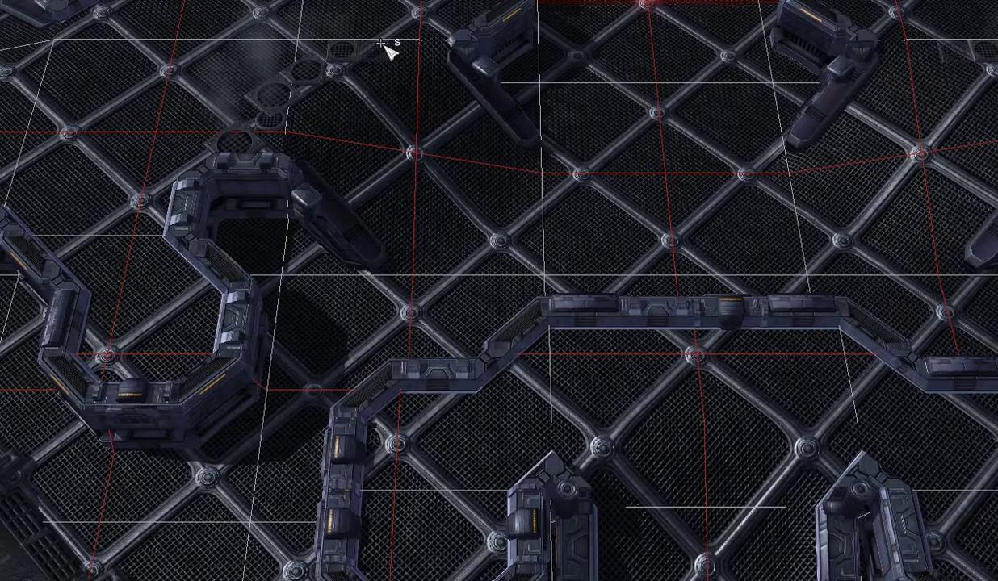
click(414, 33)
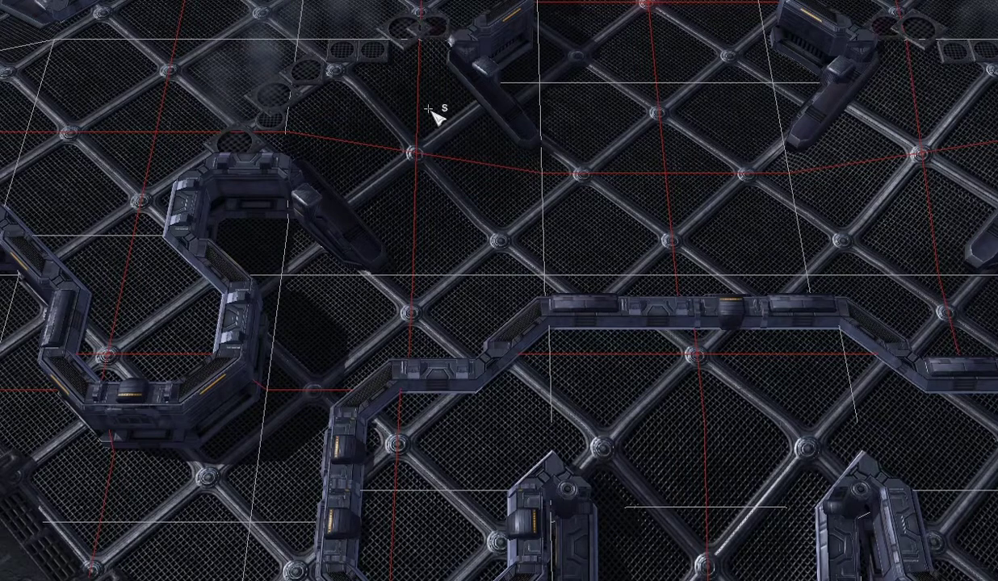
right_drag(347, 412, 448, 479)
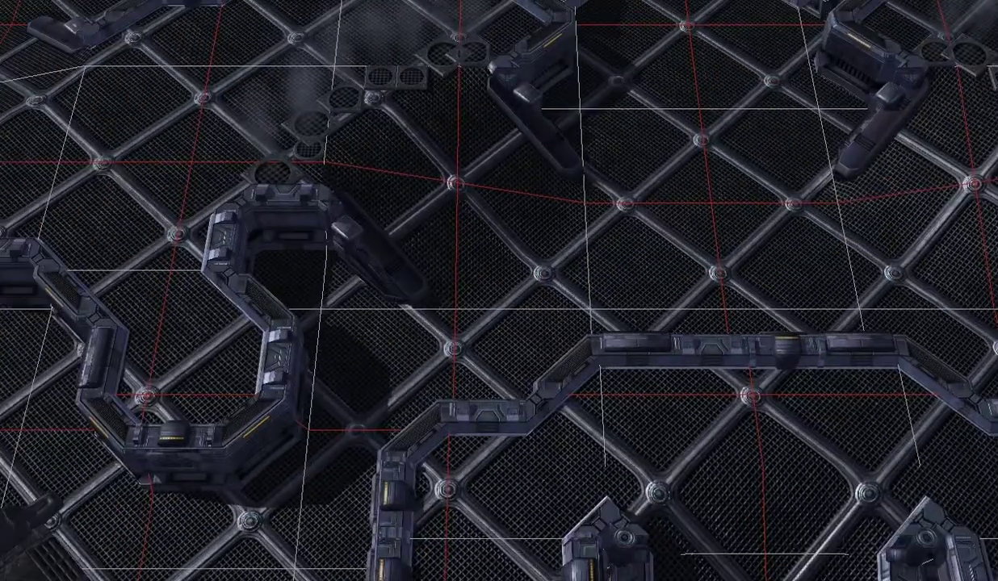
Place small machine doodads in the platform's northern corner below the paired rings and on the rock-floored corner at its outer edge
right_drag(285, 167, 270, 414)
mouse_move(504, 265)
mouse_down()
mouse_move(523, 227)
mouse_move(471, 190)
mouse_move(479, 194)
mouse_move(254, 423)
mouse_move(166, 461)
mouse_move(149, 530)
mouse_up()
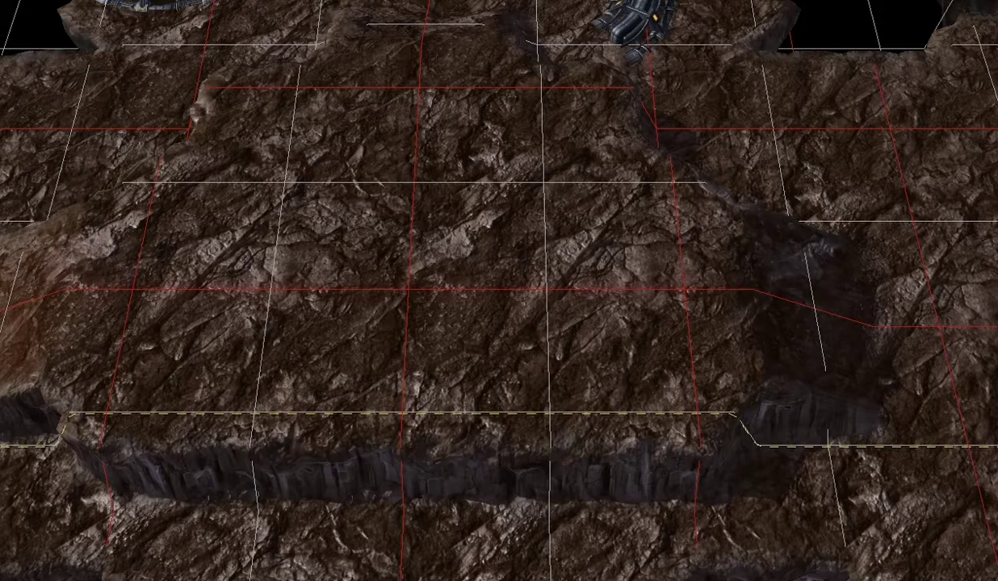
right_drag(279, 149, 122, 549)
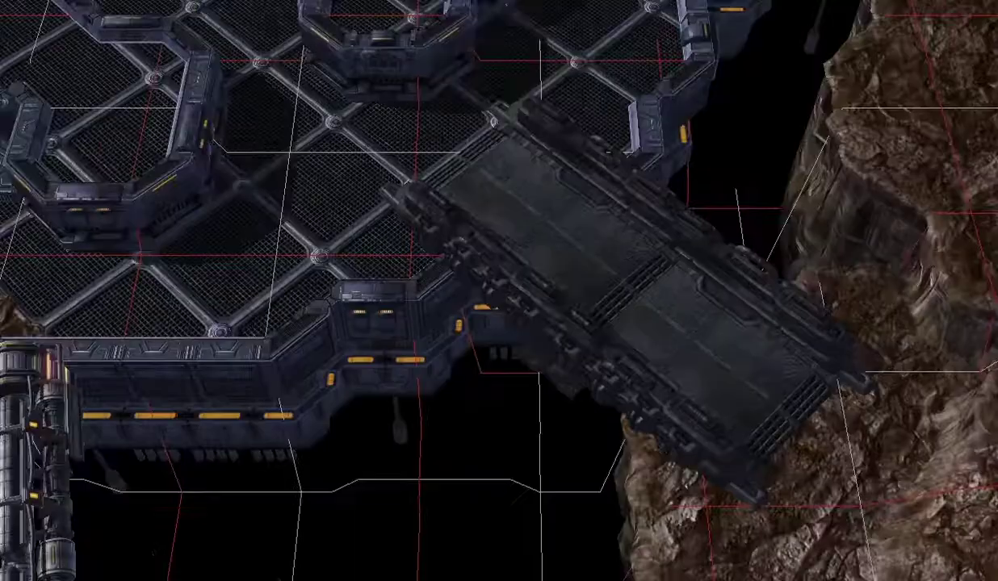
key(Down)
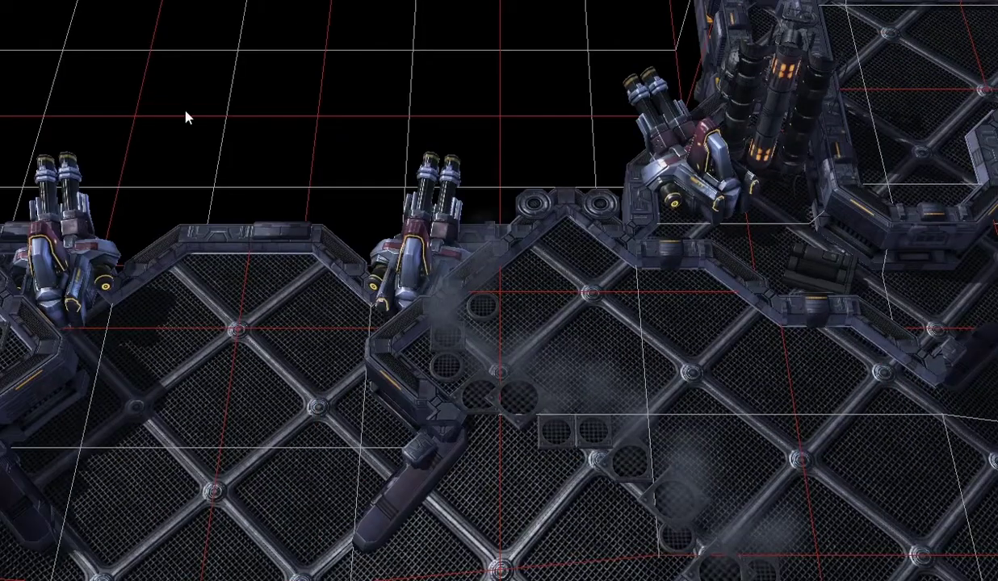
click(562, 252)
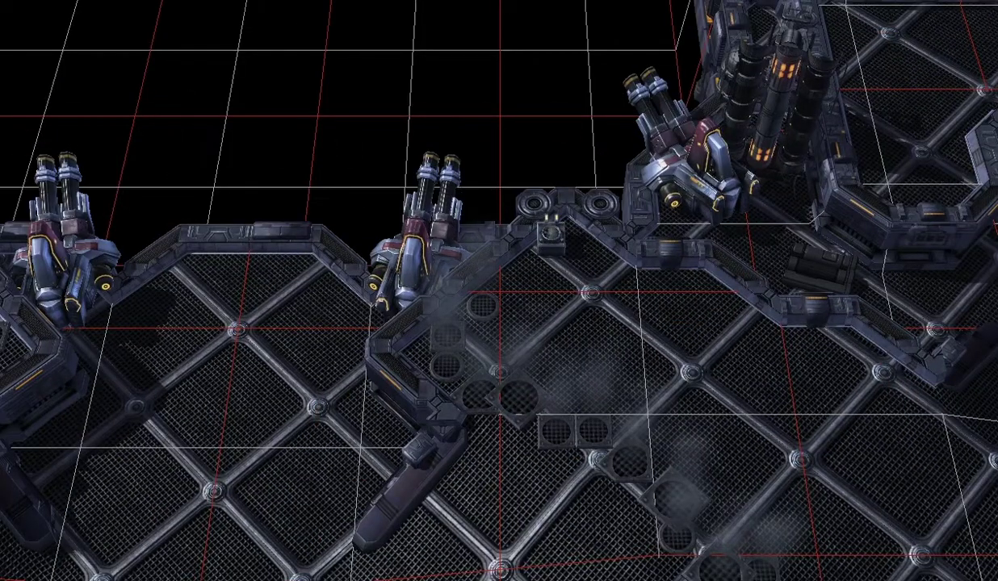
key(Right)
key(Down)
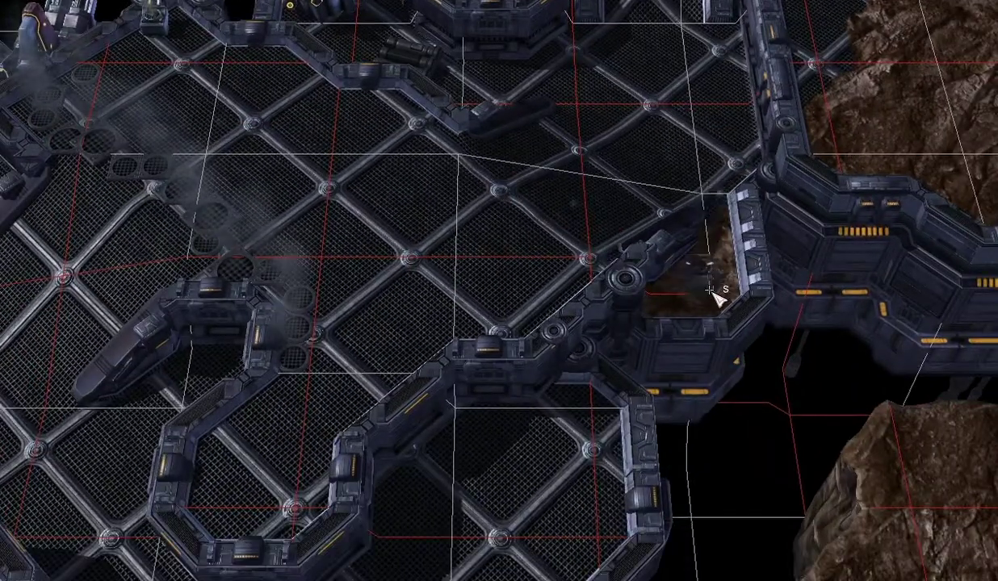
click(702, 290)
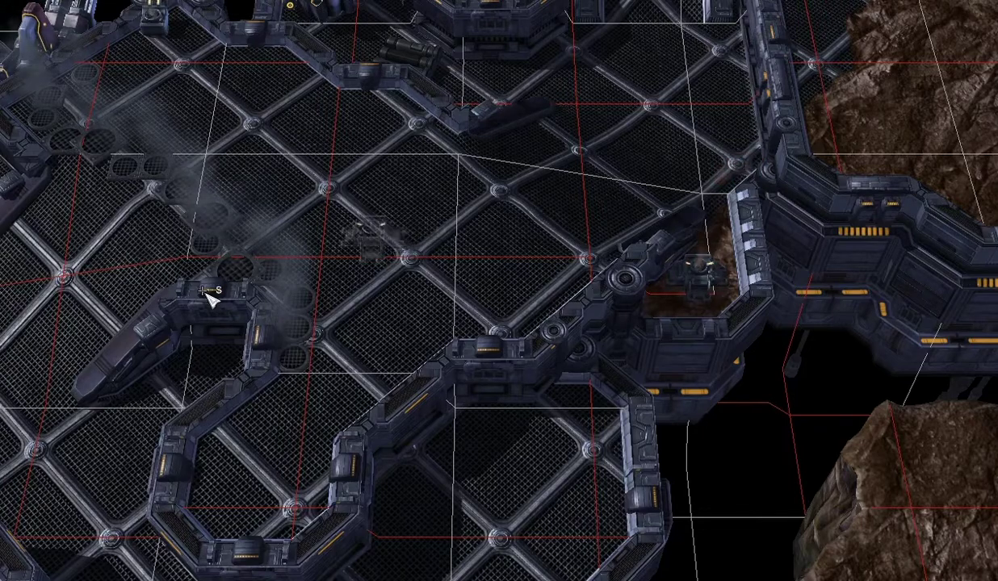
Place mirrored glowing white light doodads inside the two curved wall enclosures in the middle of the metal platform
key(Right)
key(Down)
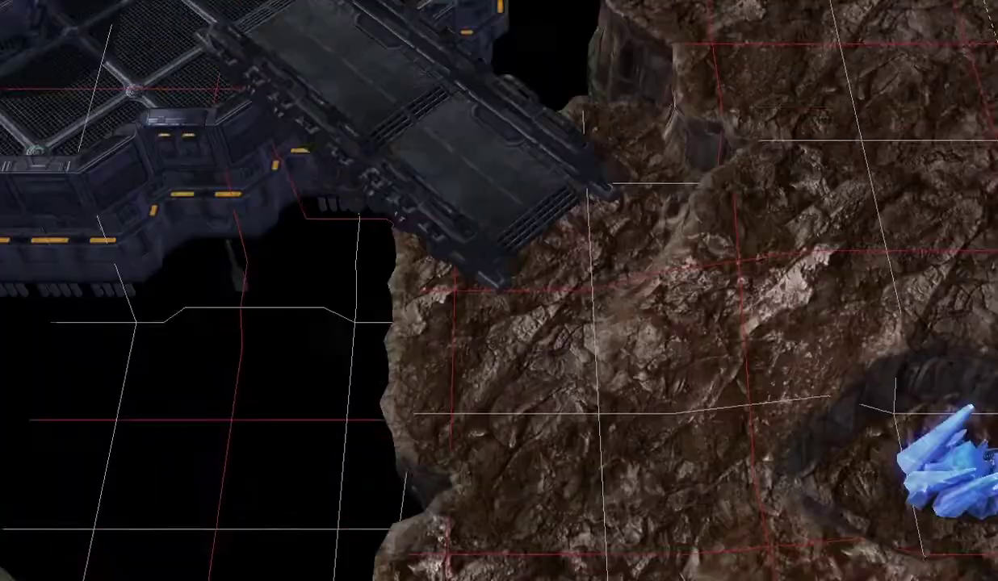
key(Down)
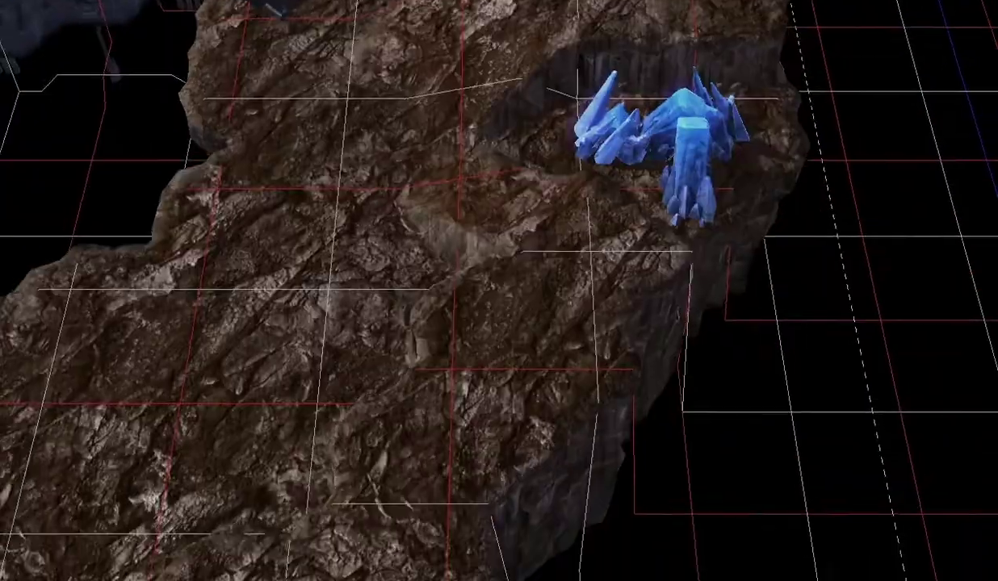
key(Left)
key(Down)
key(Left)
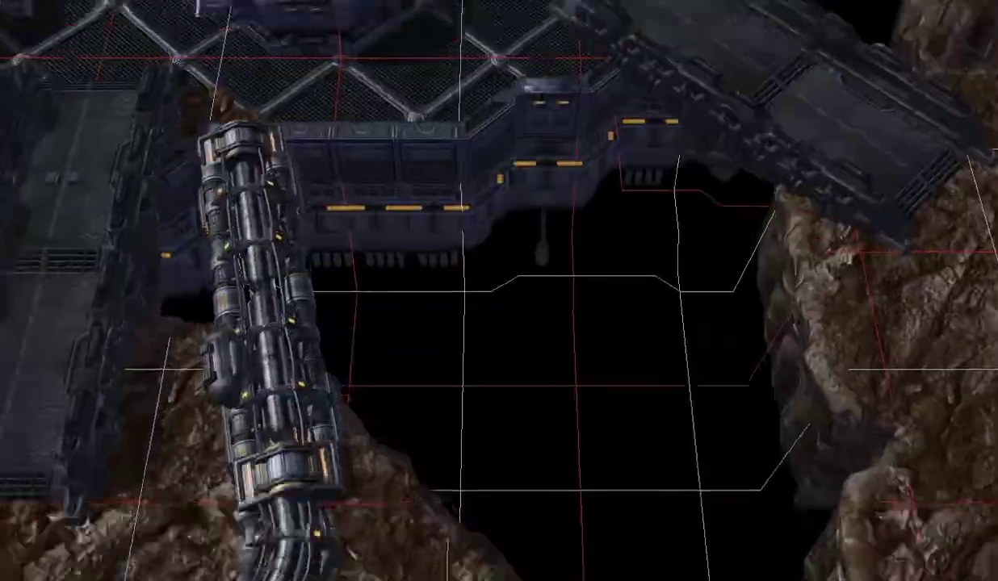
key(Up)
key(Left)
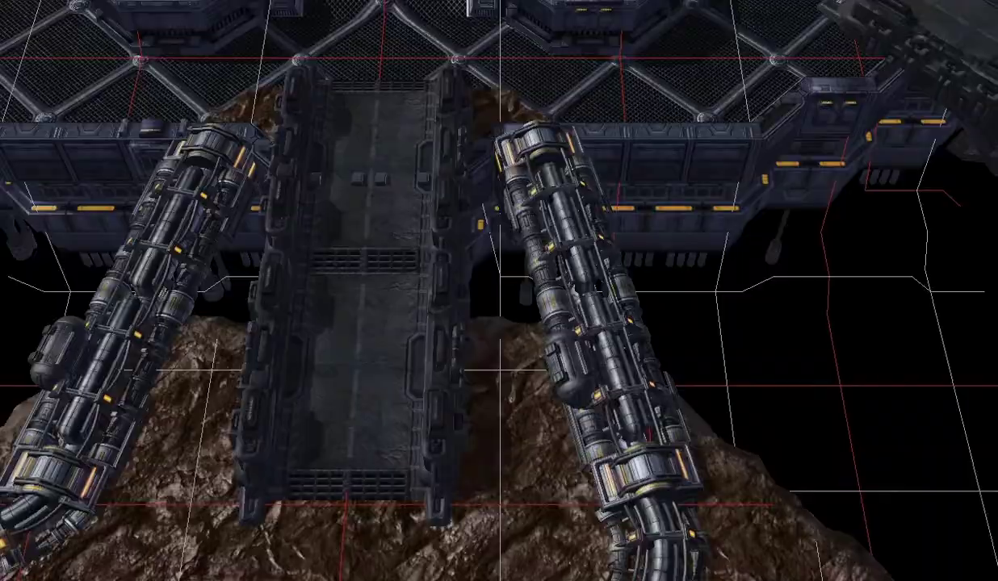
key(Up)
key(Left)
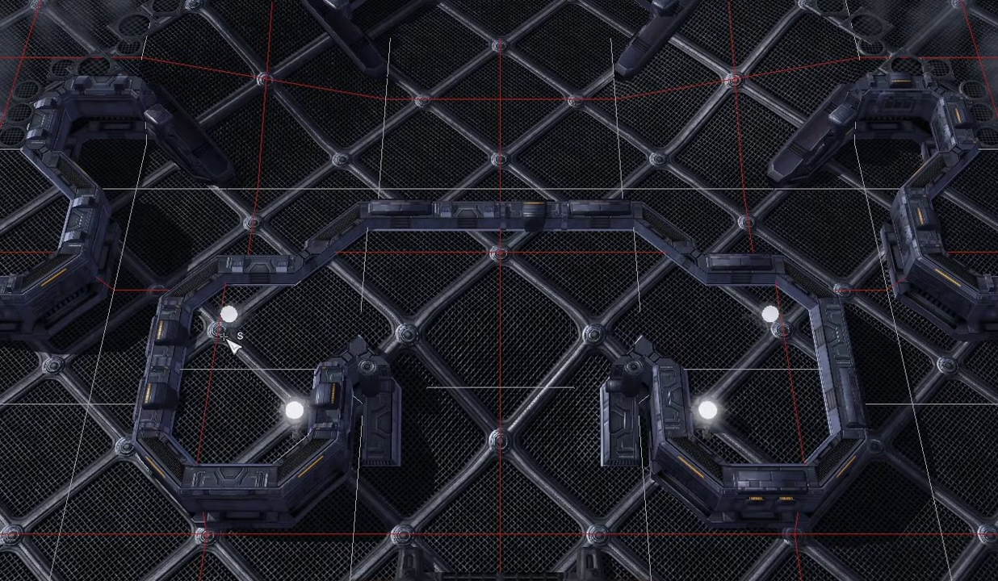
click(194, 433)
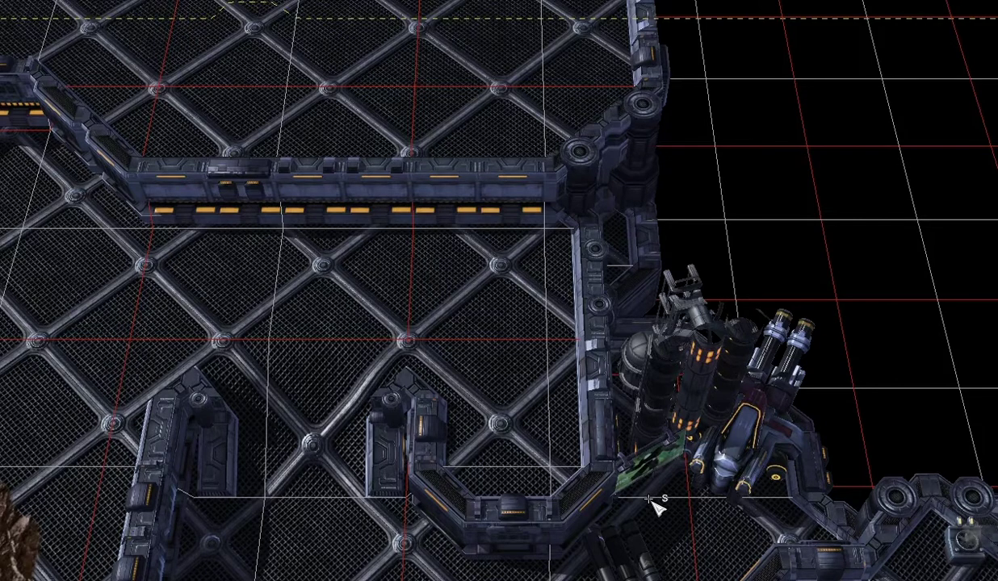
Place a green panel doodad at the foot of the three towers and a cabled junction doodad in the empty space north of the platform
click(649, 499)
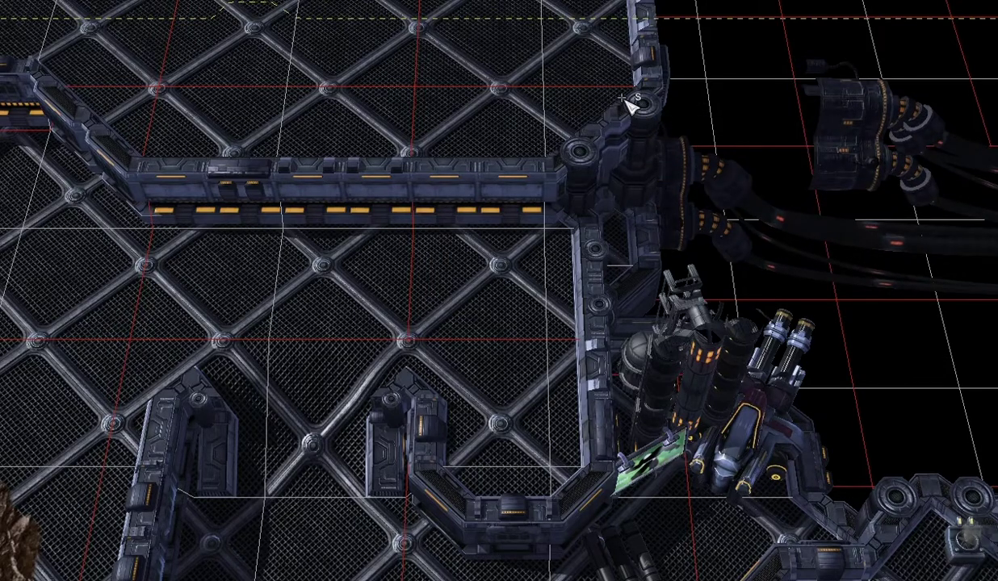
right_drag(775, 242, 390, 271)
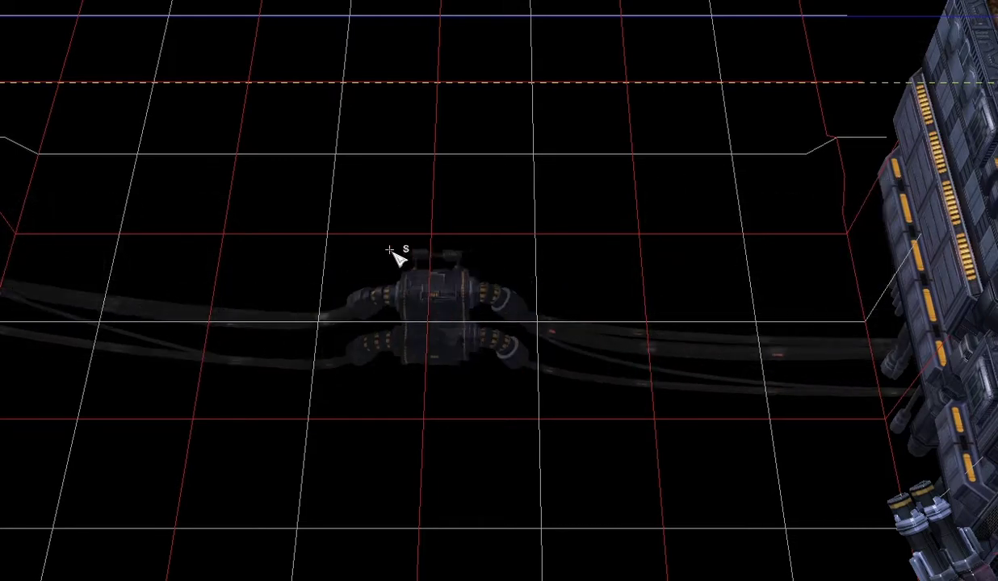
click(396, 258)
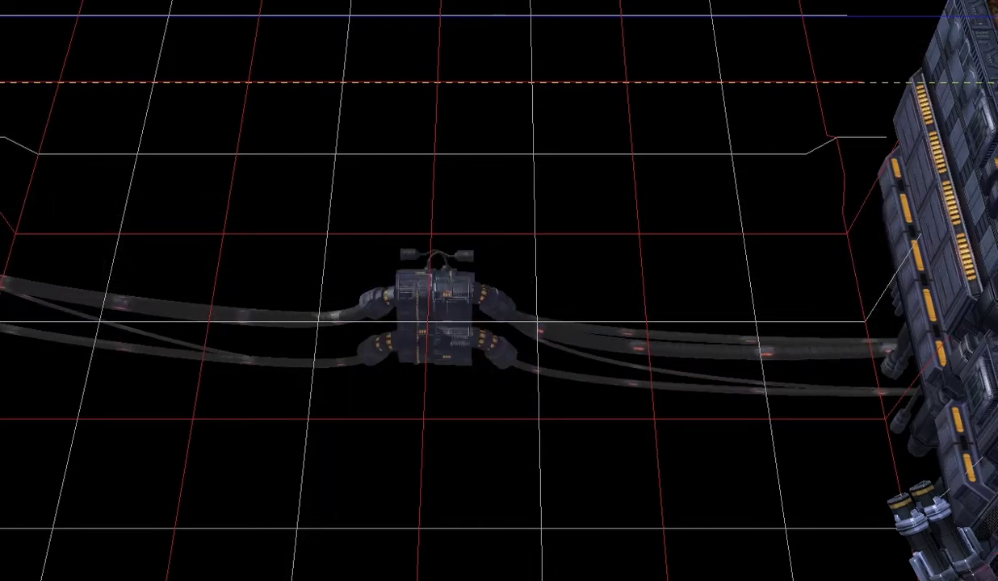
right_drag(434, 317, 501, 208)
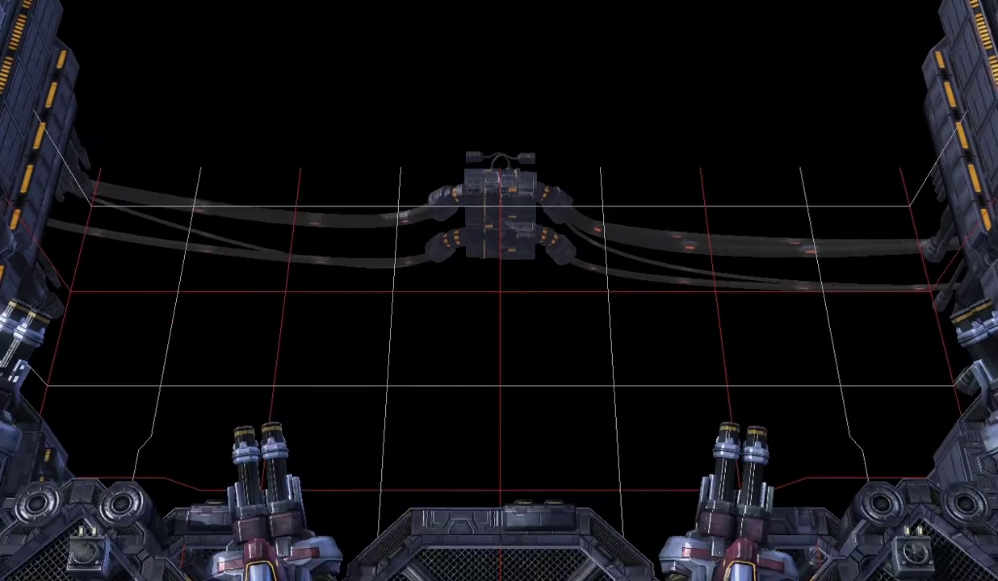
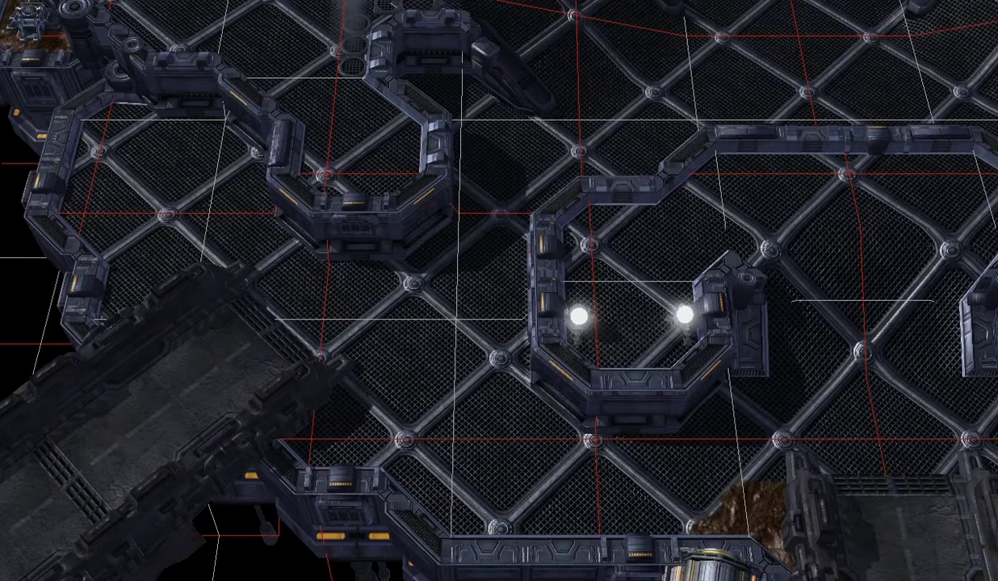
Move the mirrored large tank doodads from the middle of the northern edge to behind the paired-ring corners and adjust their height
right_drag(35, 190, 103, 223)
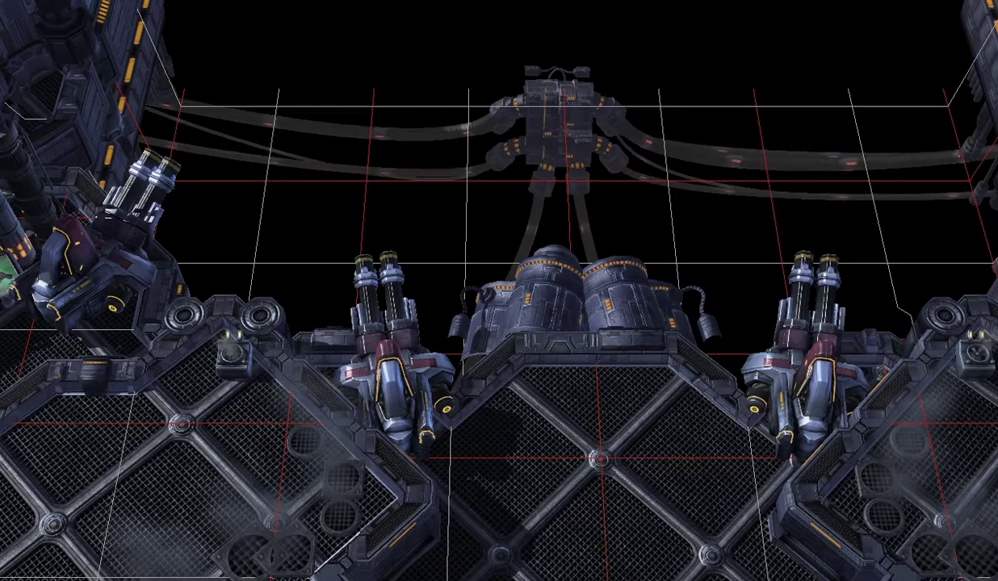
key(Delete)
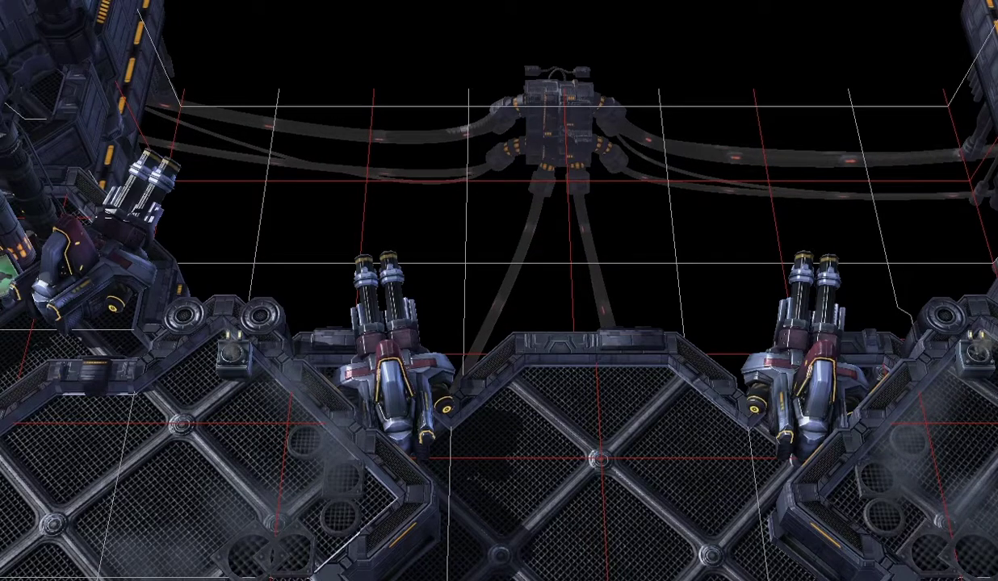
key(ctrl+v)
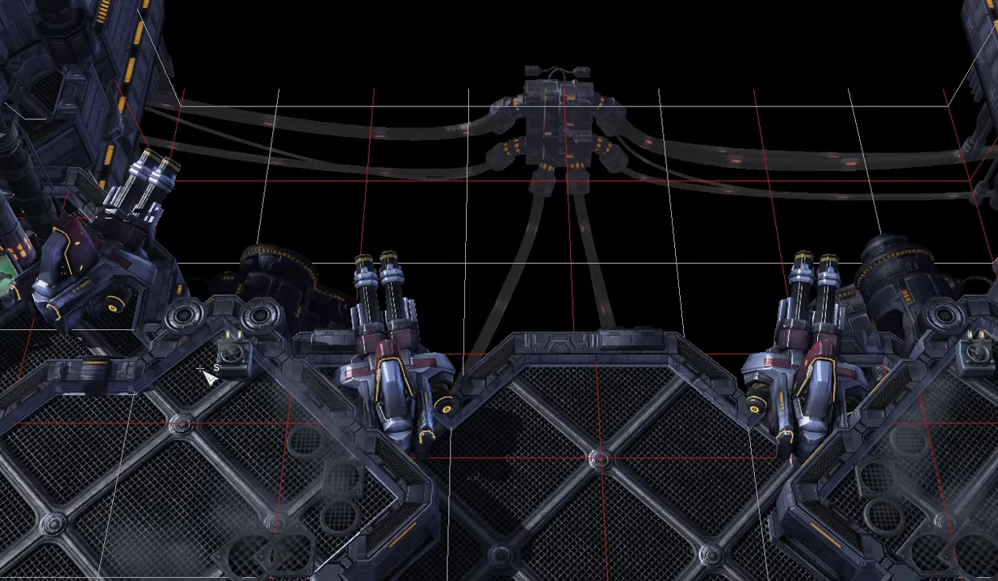
key(Page_Up)
key(Page_Up)
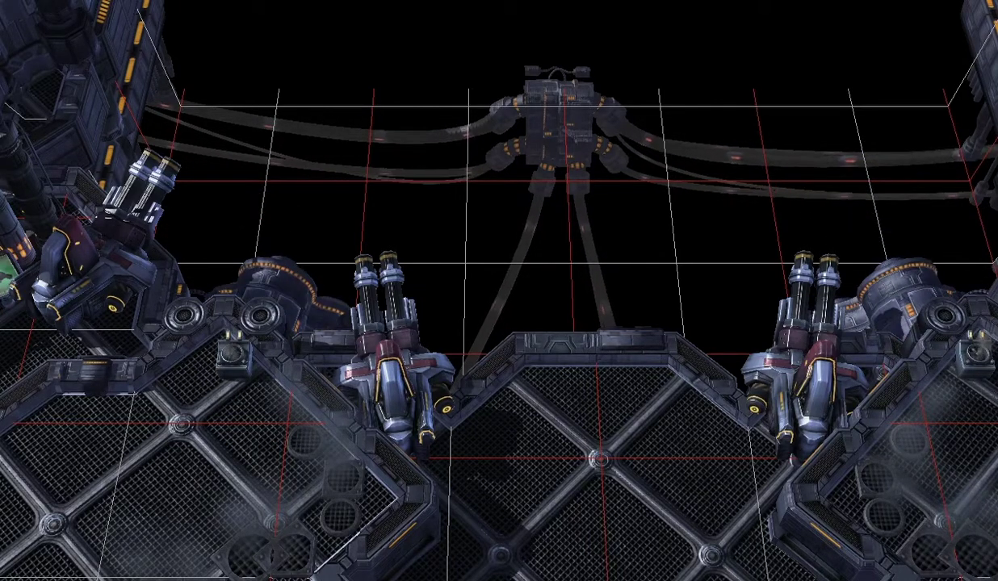
click(223, 124)
key(Page_Up)
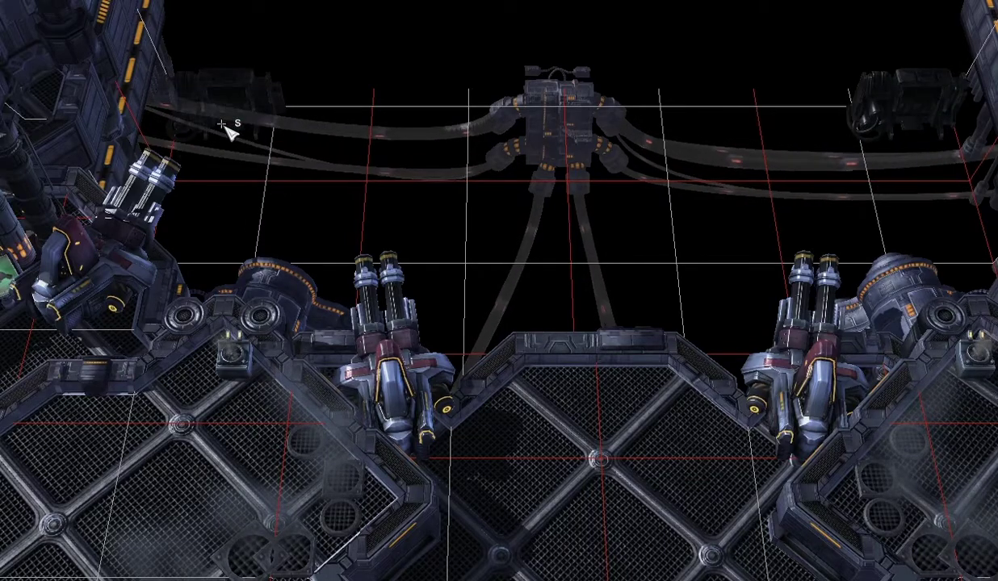
key(Delete)
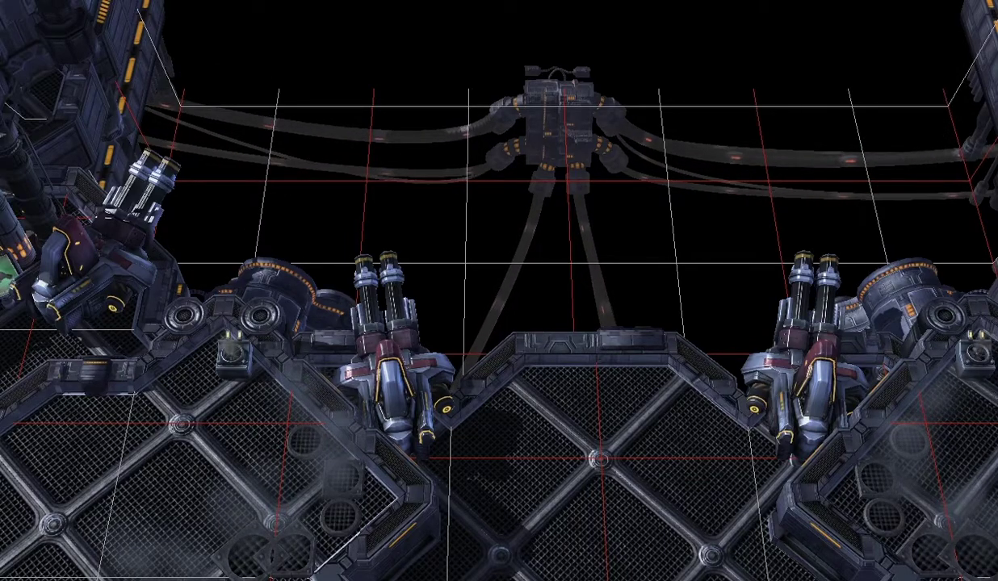
Place mirrored pipe machinery doodads against the southern outer walls of the two curved enclosures beside the central bridge
right_drag(501, 452, 436, 49)
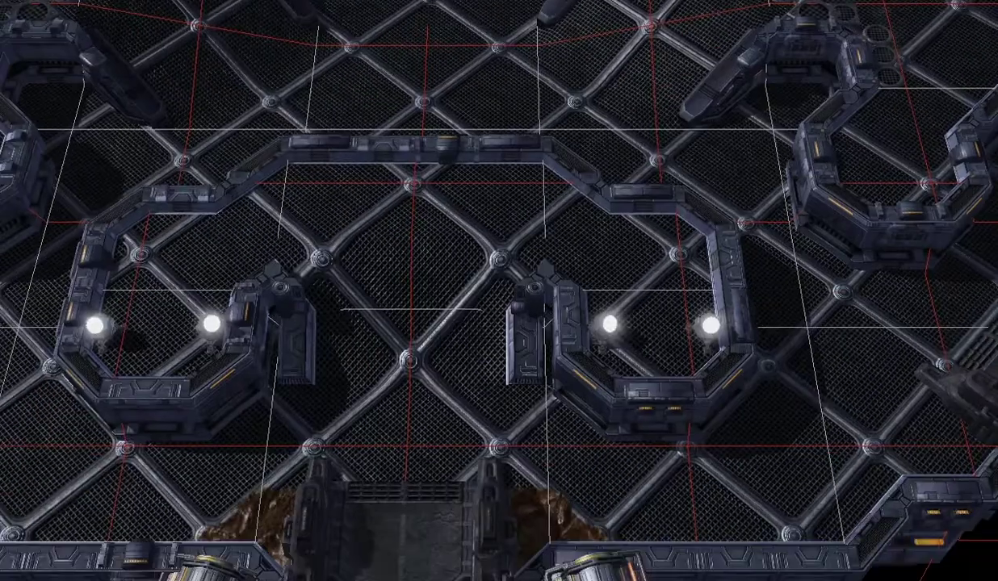
right_drag(266, 353, 314, 143)
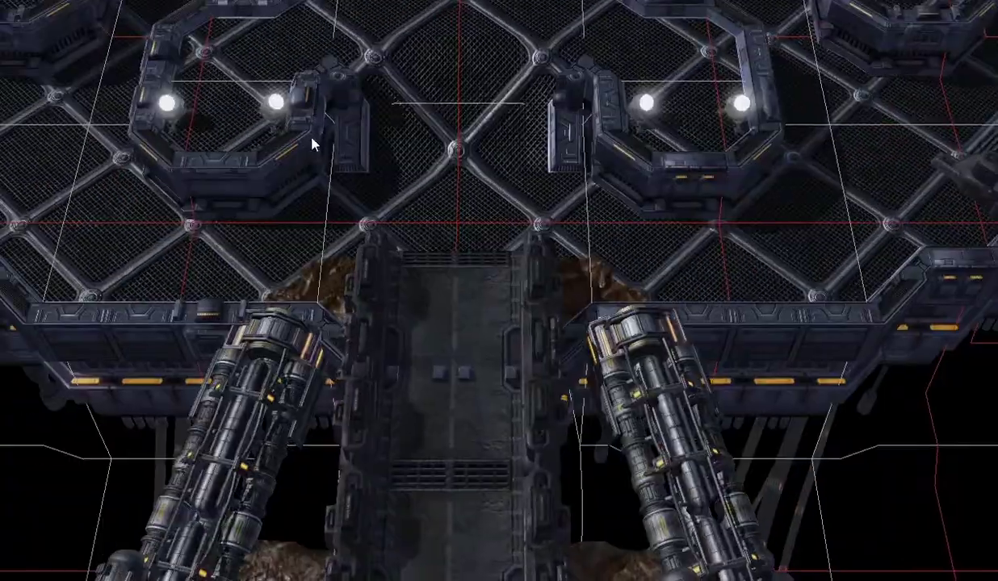
click(681, 210)
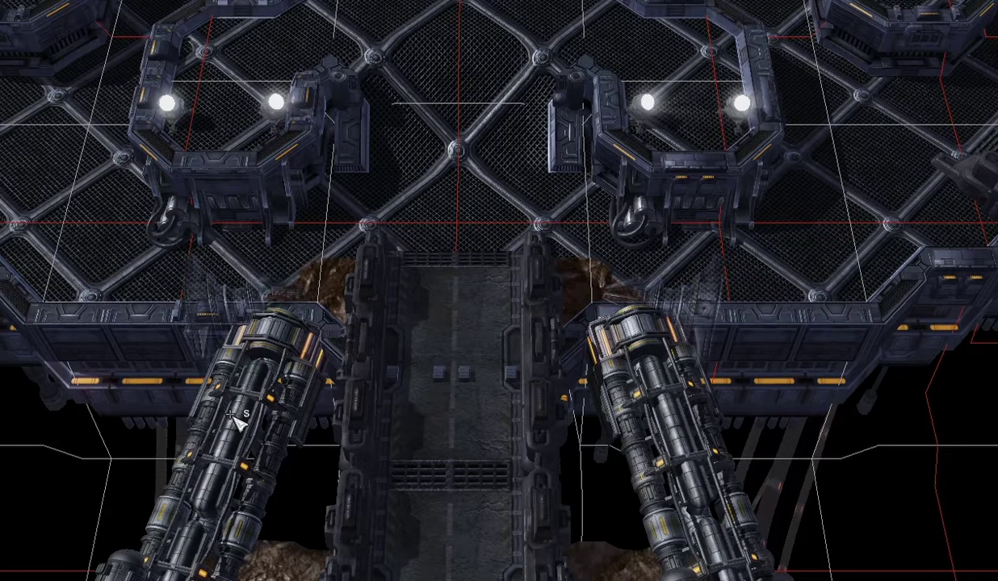
click(101, 363)
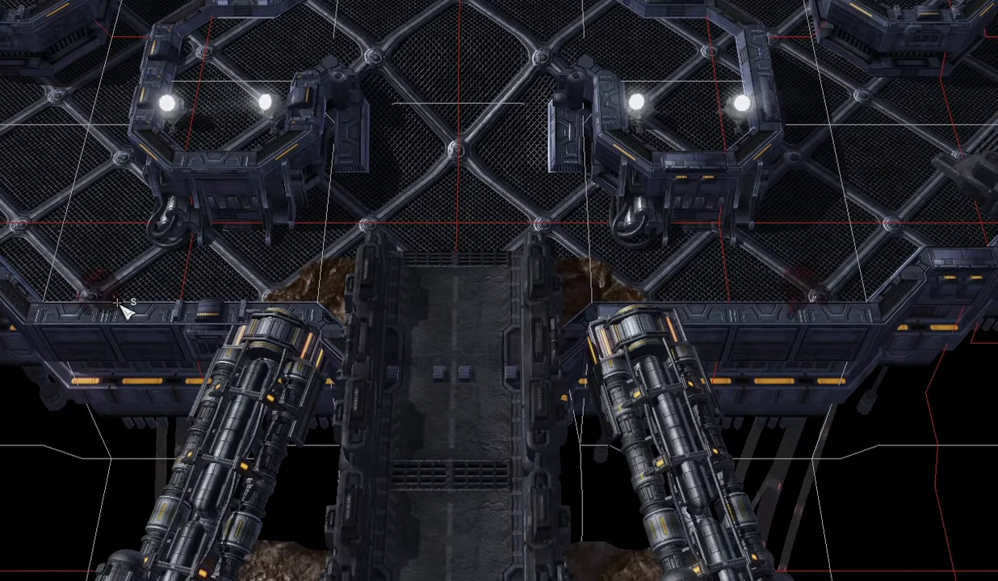
click(74, 289)
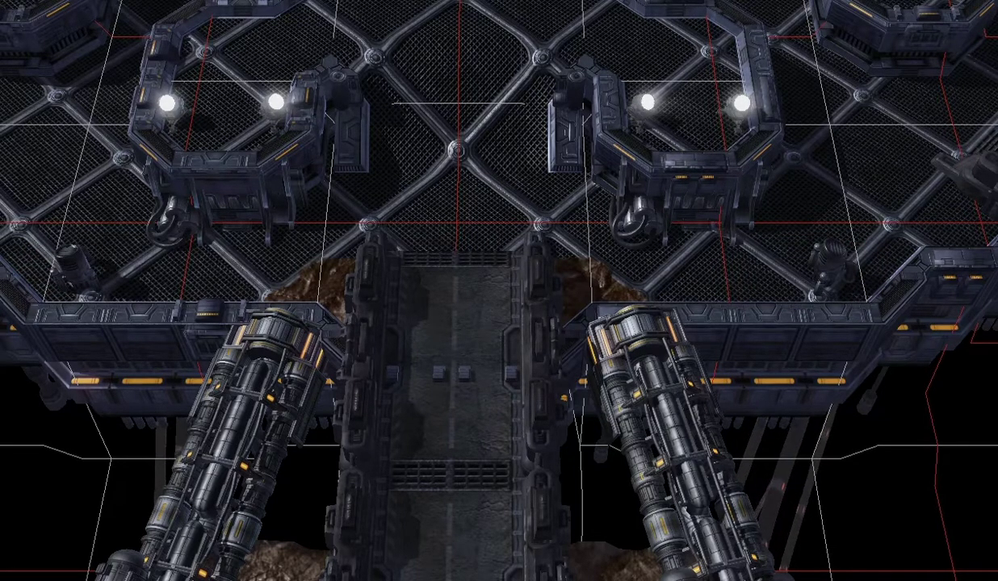
key(ctrl+z)
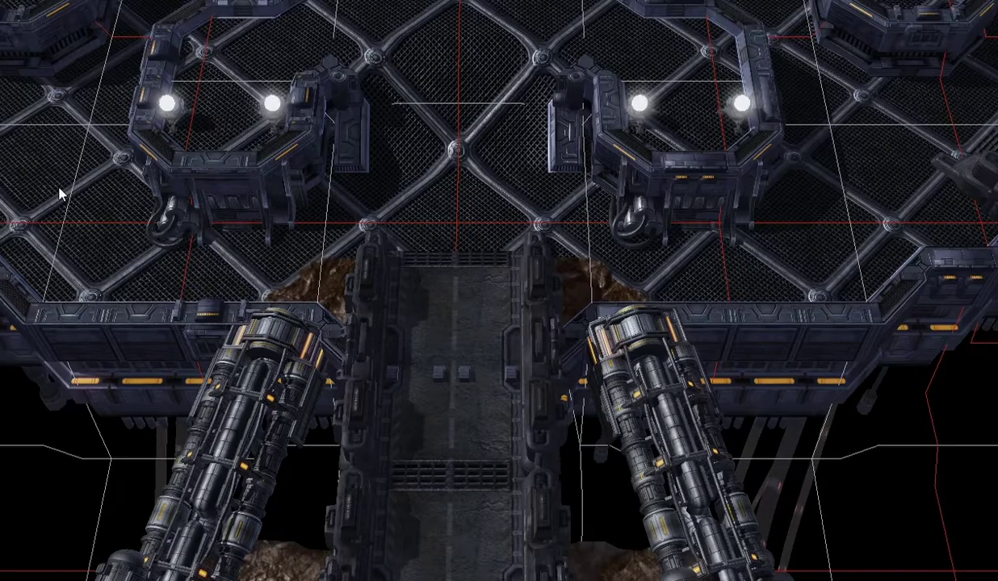
Place mirrored round turbine doodads in the metal platform's outer corners just north of the diagonal bridges
right_drag(383, 232, 383, 557)
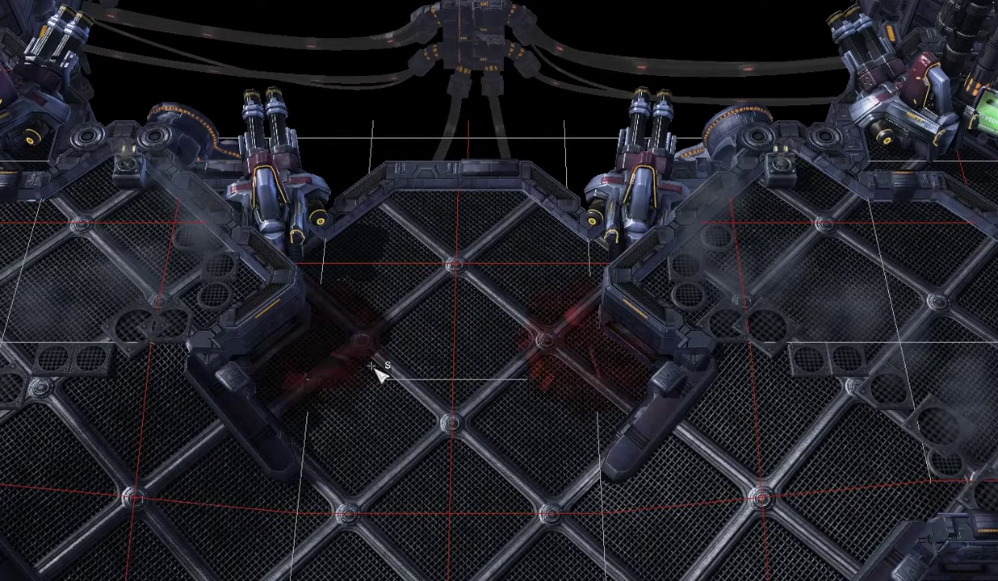
key(Left)
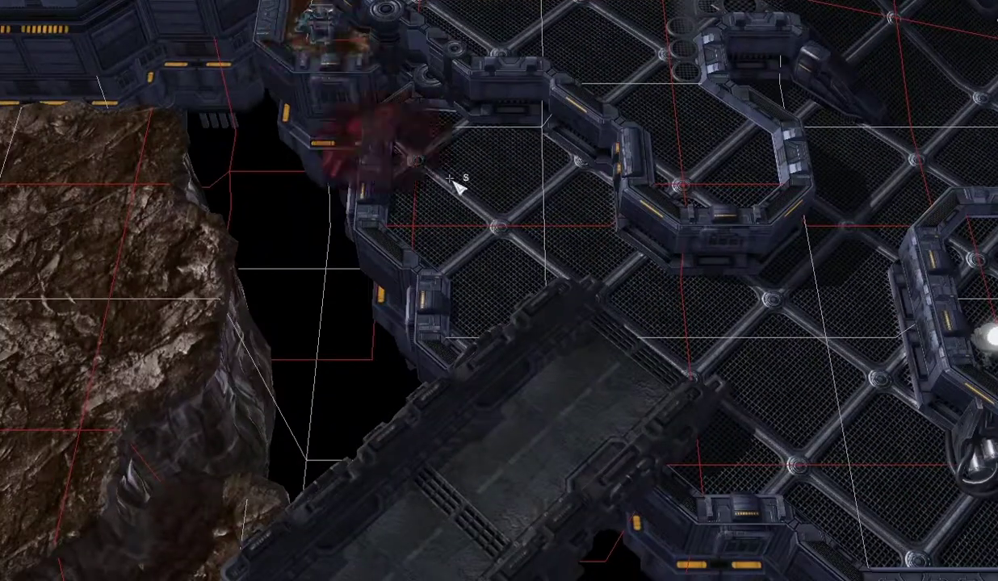
click(454, 189)
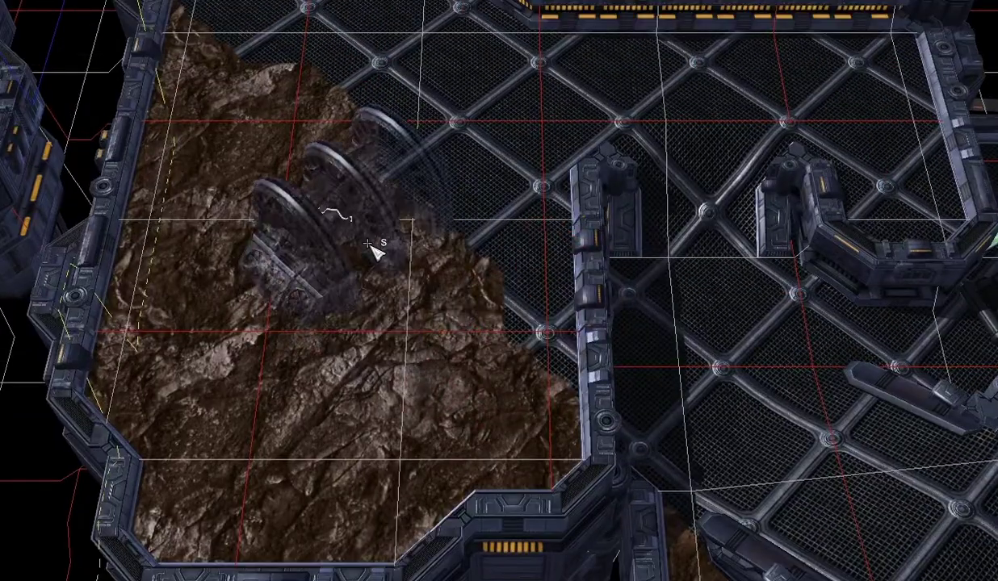
Scatter mirrored dark rock spire doodads around the foot of the diagonal bridge, along the rock's outer edge and above the blue minerals
right_drag(100, 230, 406, 302)
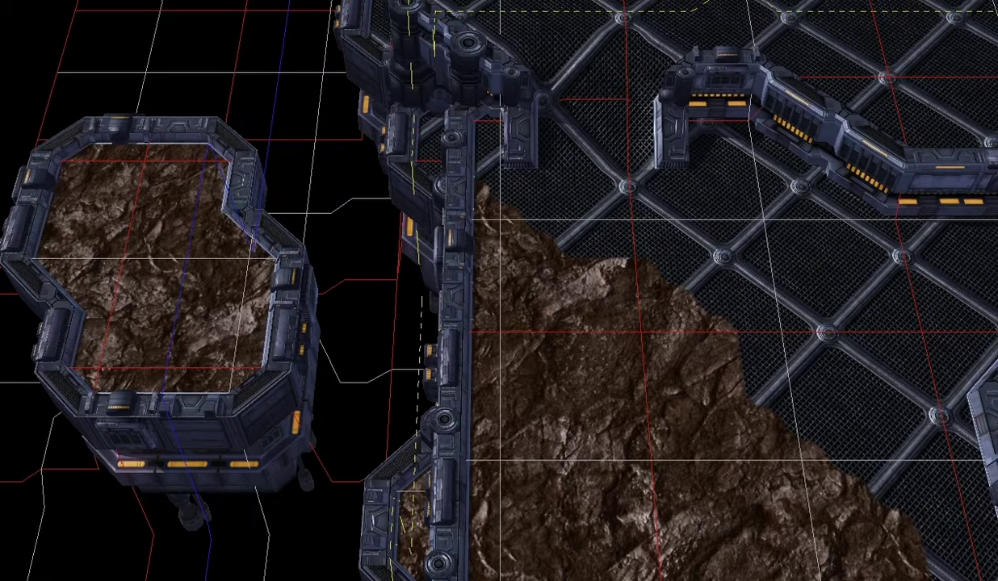
mouse_move(436, 299)
right_down()
mouse_move(323, 323)
mouse_move(81, 408)
mouse_move(194, 357)
right_up()
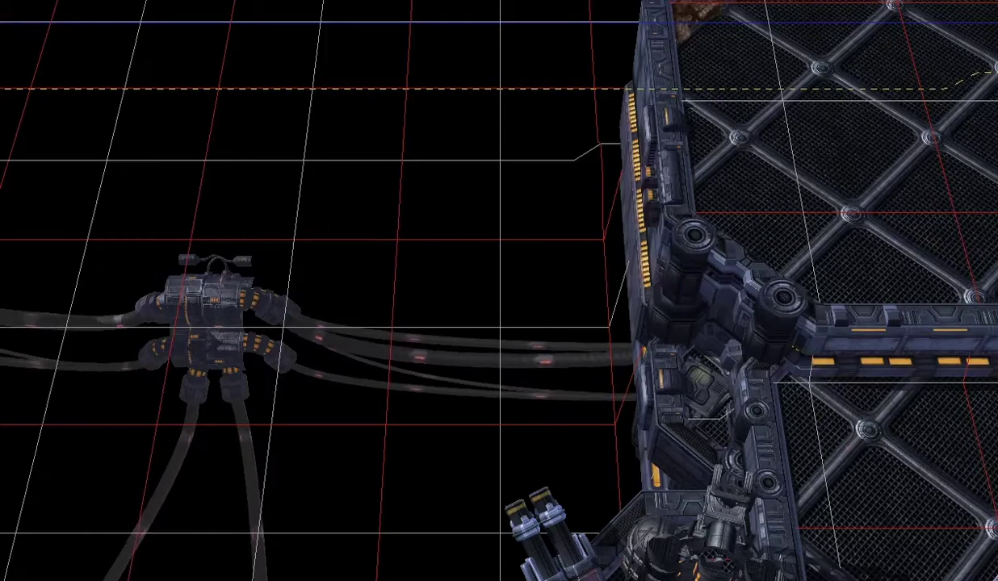
right_drag(516, 242, 293, 206)
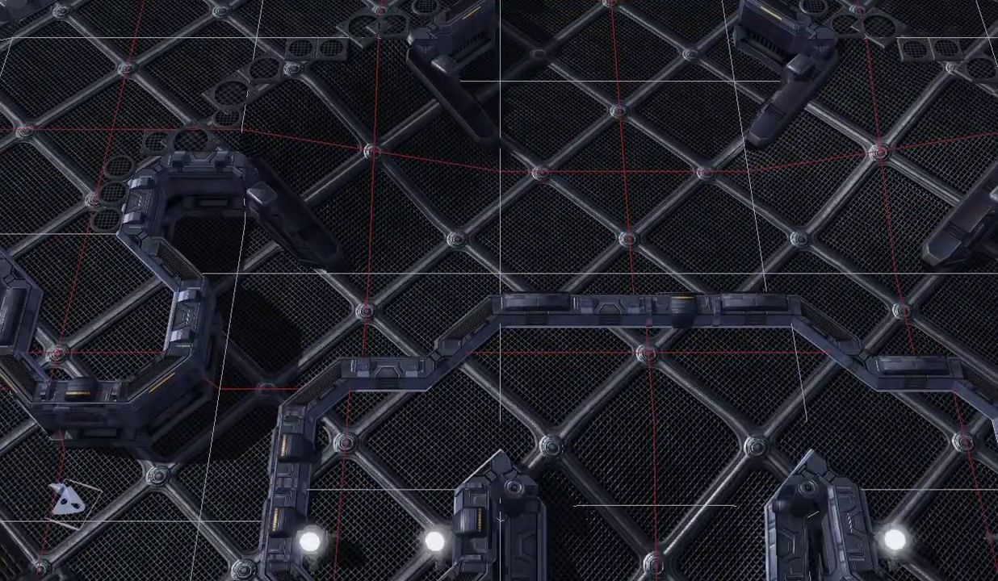
right_drag(715, 327, 299, 127)
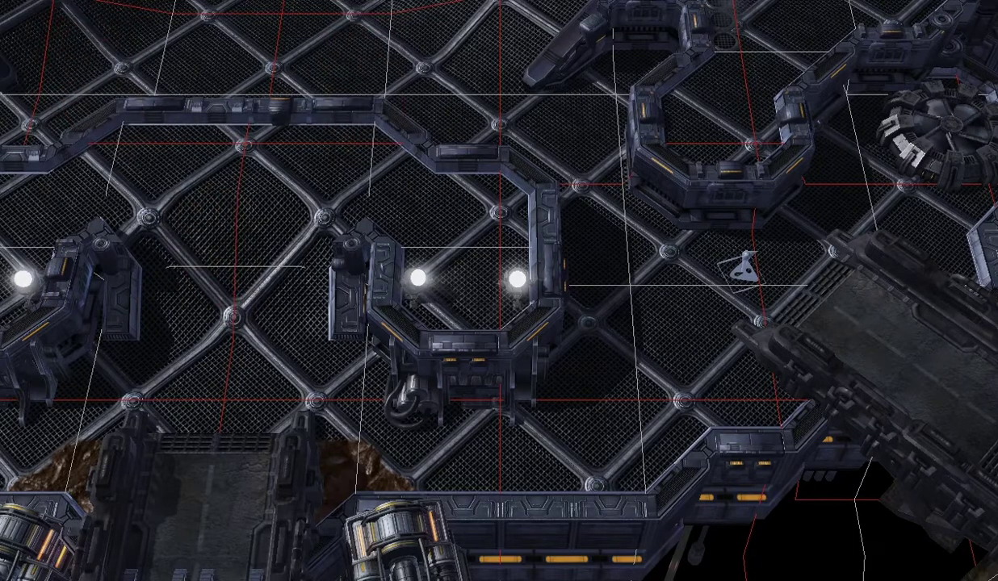
right_drag(726, 404, 104, 147)
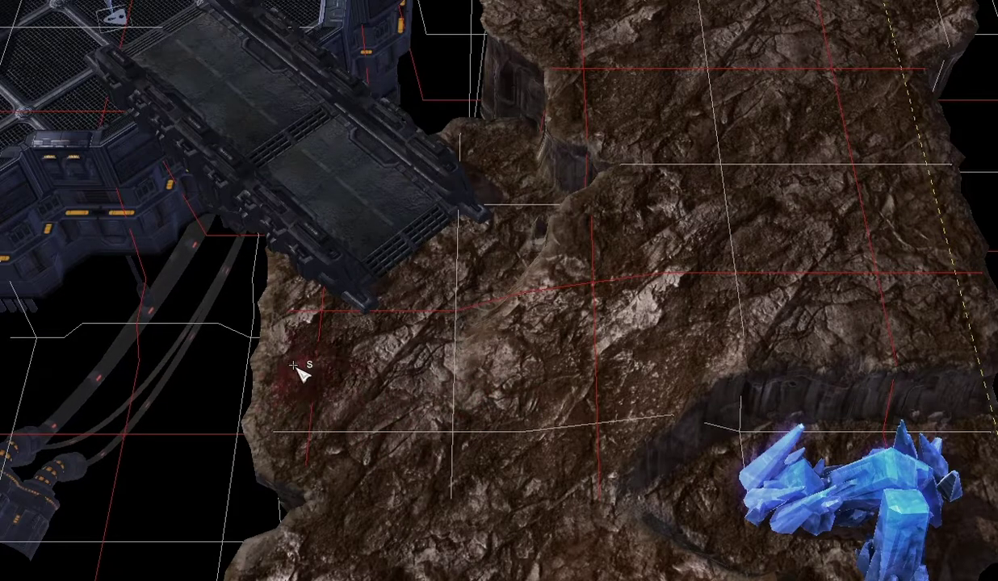
click(885, 312)
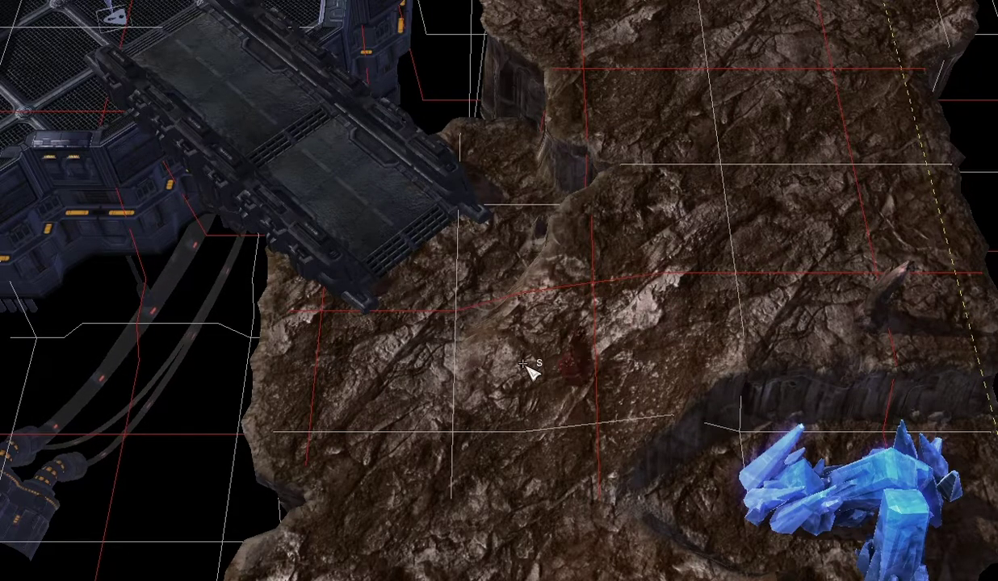
click(497, 156)
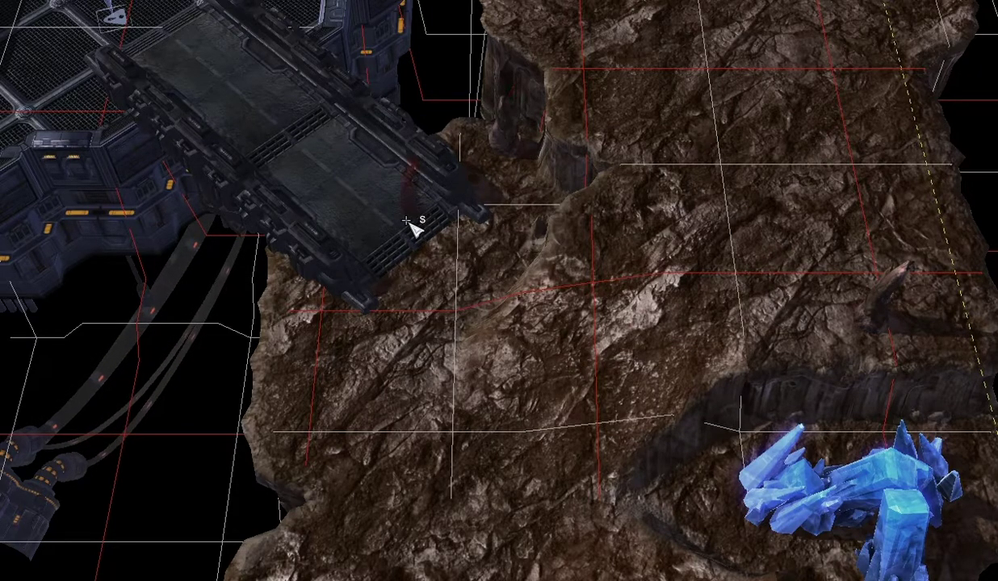
click(296, 348)
click(303, 418)
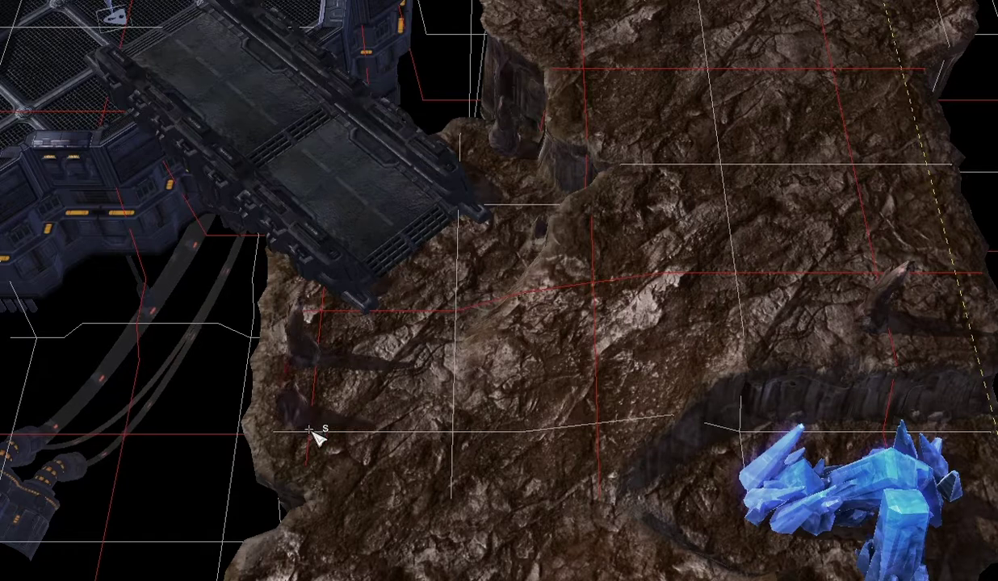
click(317, 456)
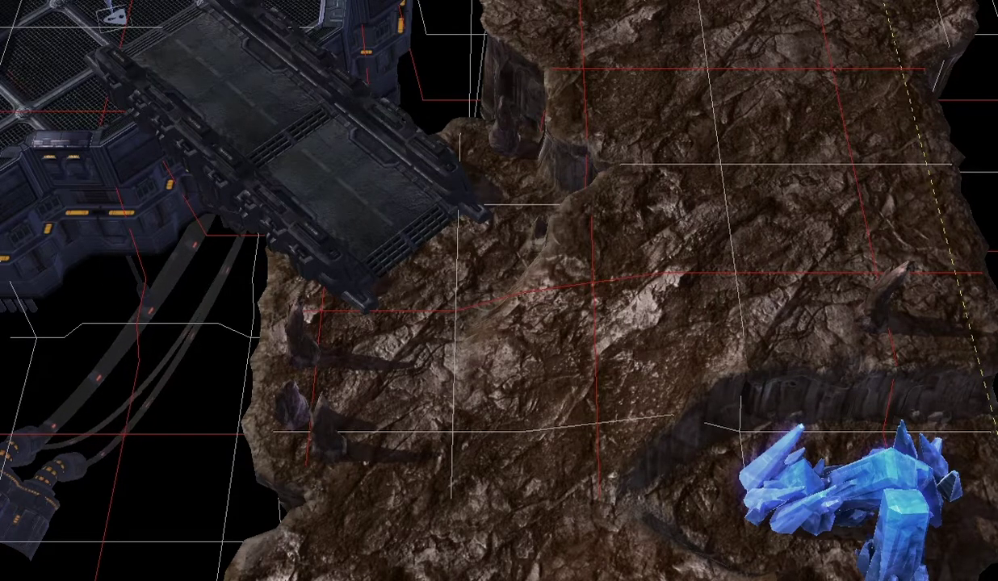
Try covering the lower rock ground with a grainy brown dirt texture, and undo the painting
right_drag(727, 452, 477, 90)
right_drag(485, 364, 625, 177)
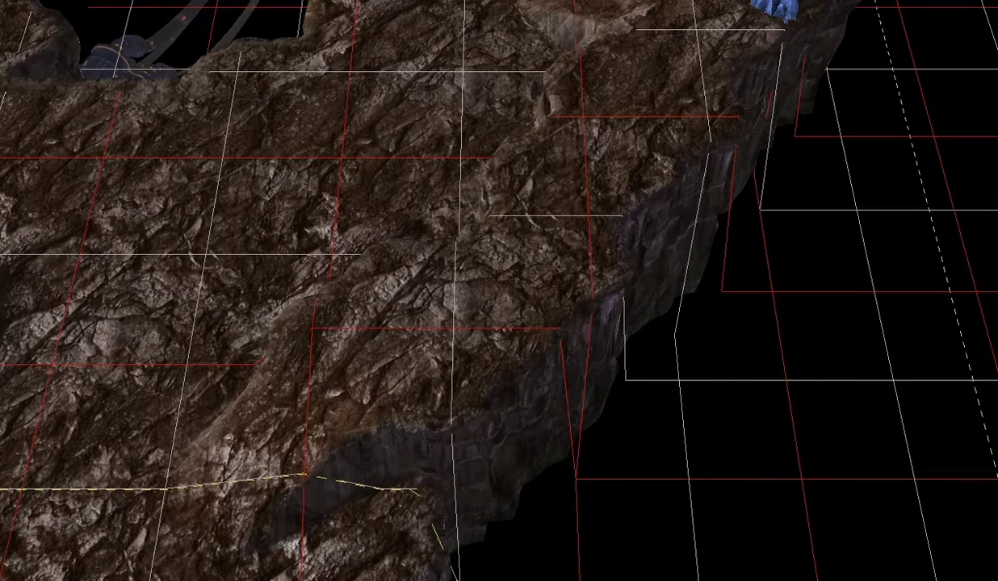
mouse_move(184, 483)
mouse_down()
mouse_move(256, 475)
mouse_move(357, 403)
mouse_move(379, 374)
mouse_move(335, 381)
mouse_move(407, 334)
mouse_move(457, 329)
mouse_up()
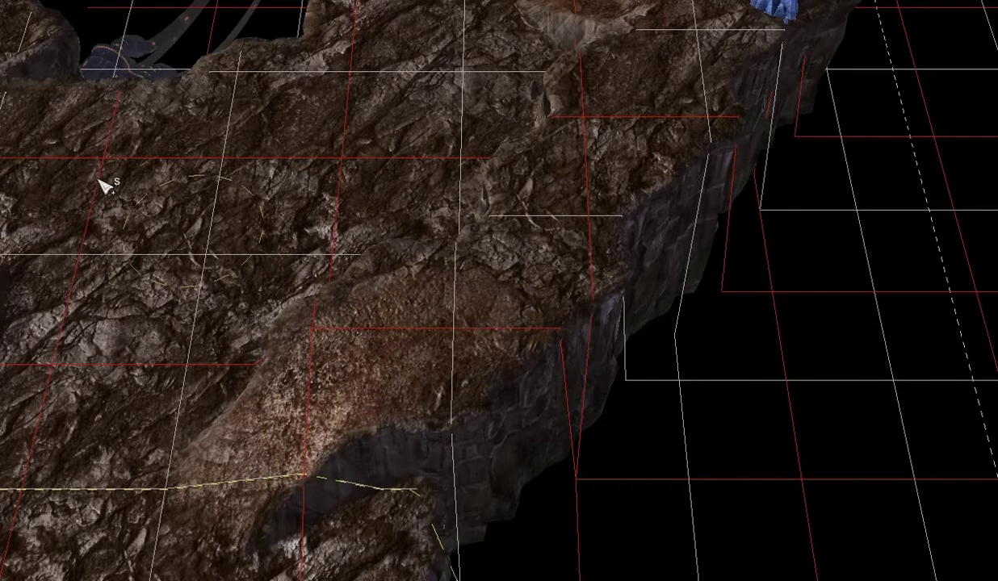
key(ctrl+z)
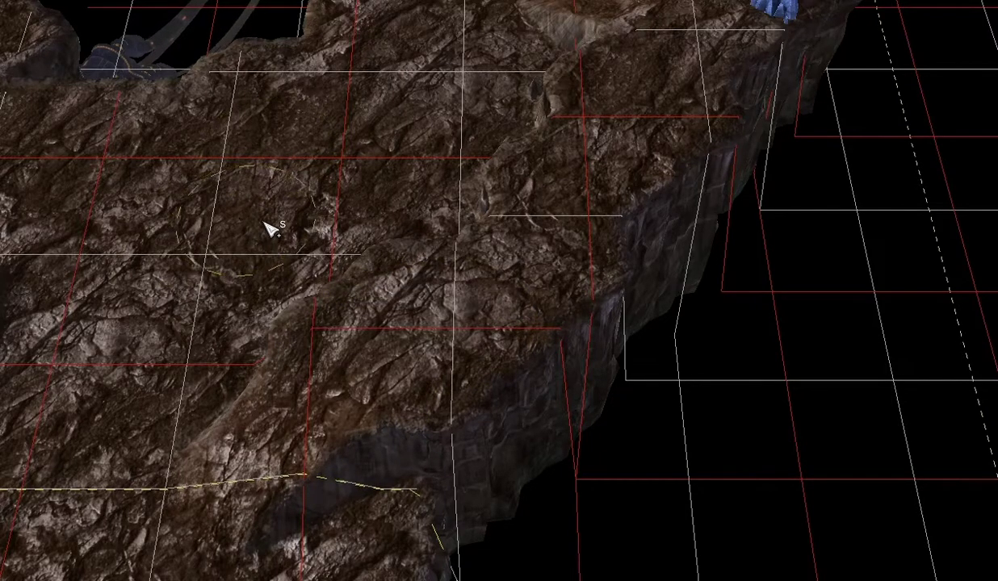
mouse_move(317, 212)
mouse_down()
mouse_move(414, 173)
mouse_move(448, 98)
mouse_up()
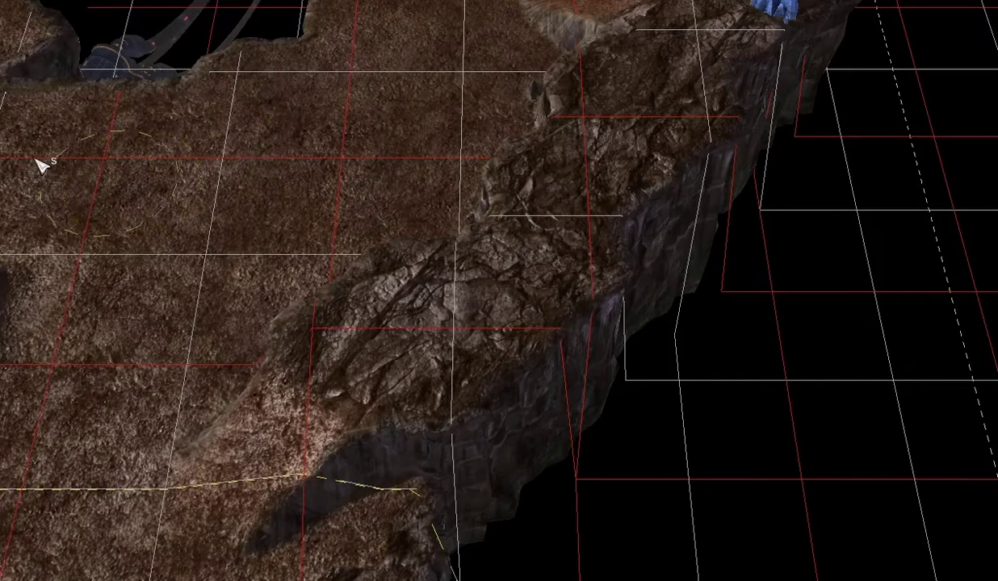
right_drag(485, 73, 397, 540)
right_drag(440, 291, 434, 179)
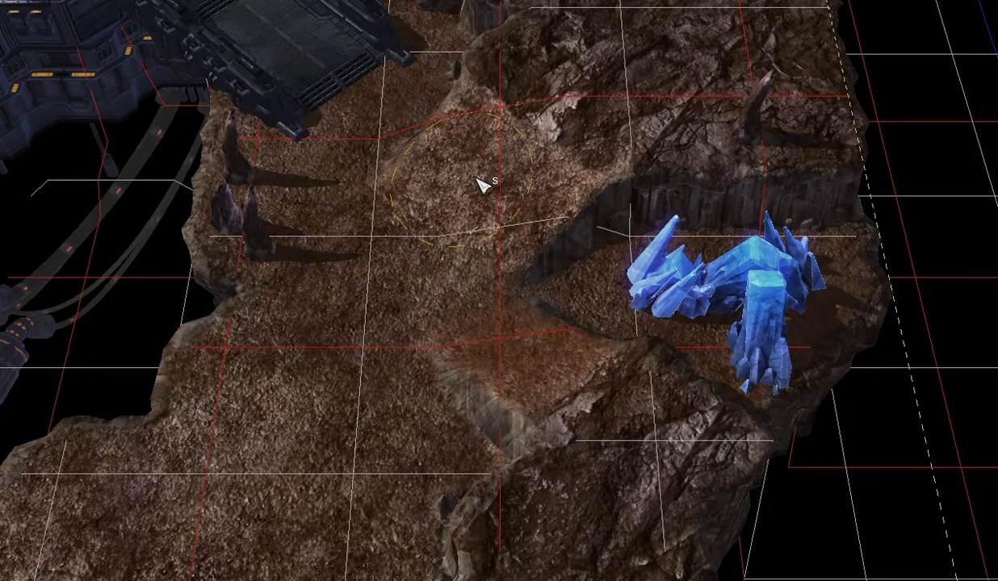
key(ctrl+z)
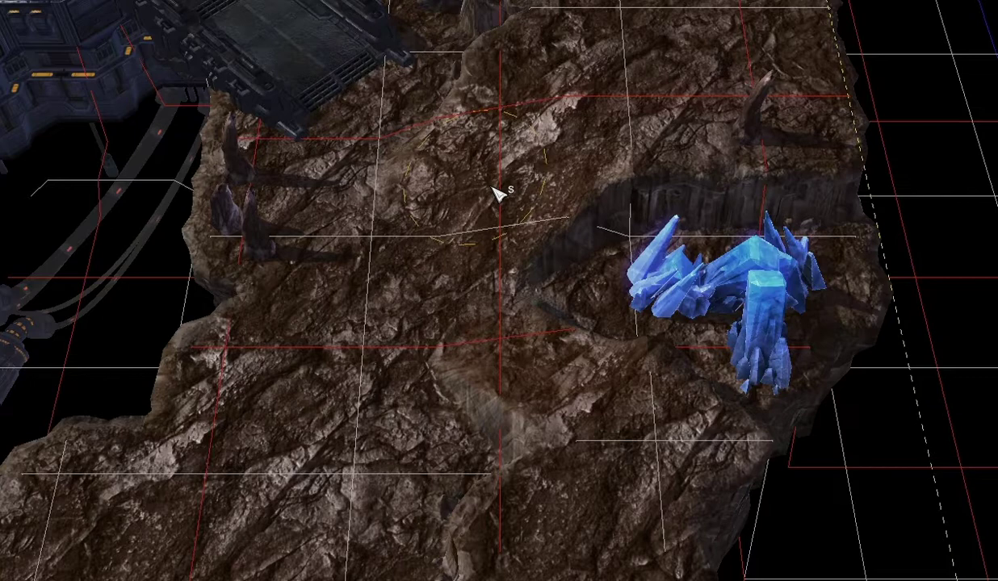
Fill the lower rock ground with grainy brown dirt and blend cracked rock back over the slope beside the blue minerals
right_drag(493, 188, 499, 187)
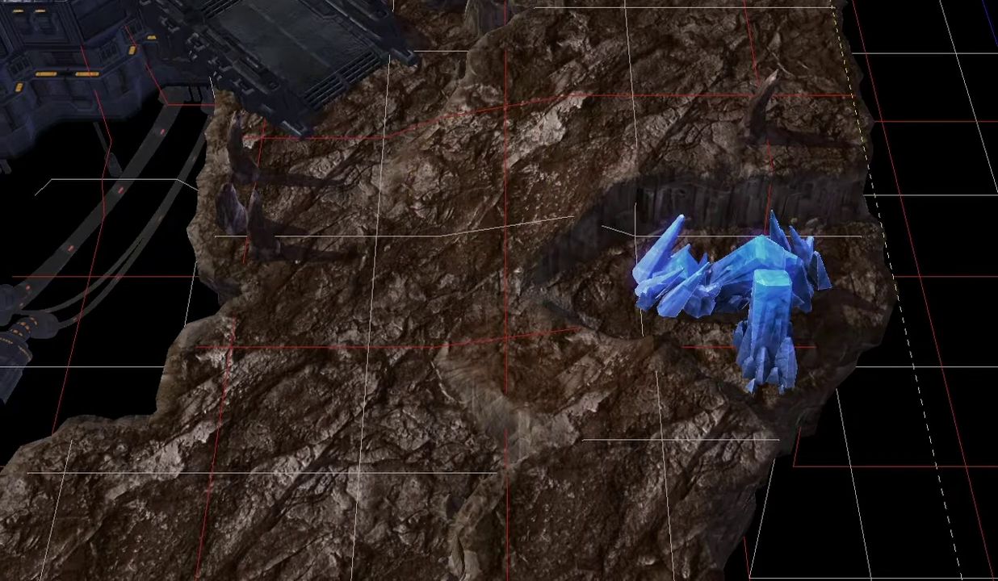
click(312, 342)
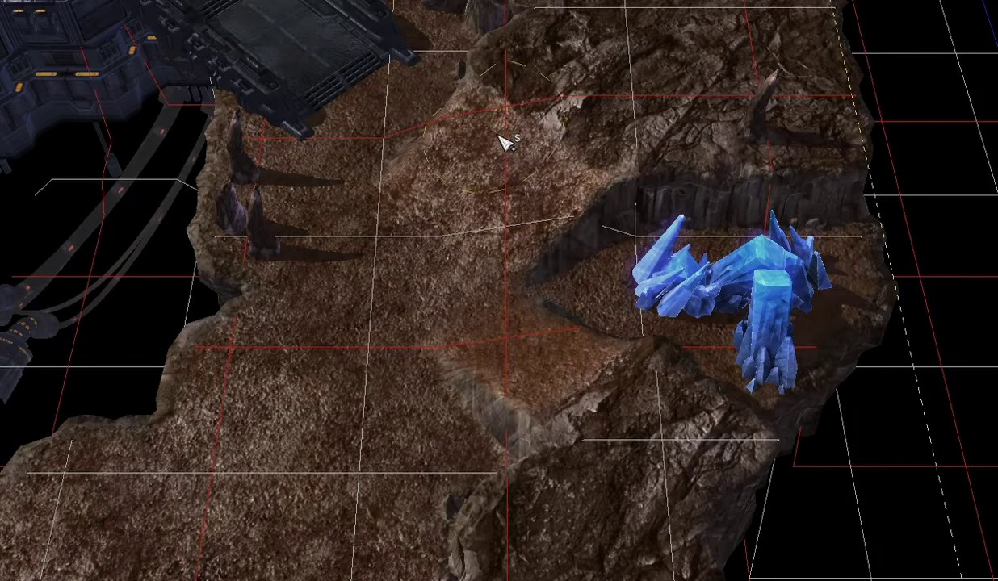
mouse_move(502, 142)
mouse_down()
mouse_move(505, 162)
mouse_move(486, 173)
mouse_move(509, 313)
mouse_up()
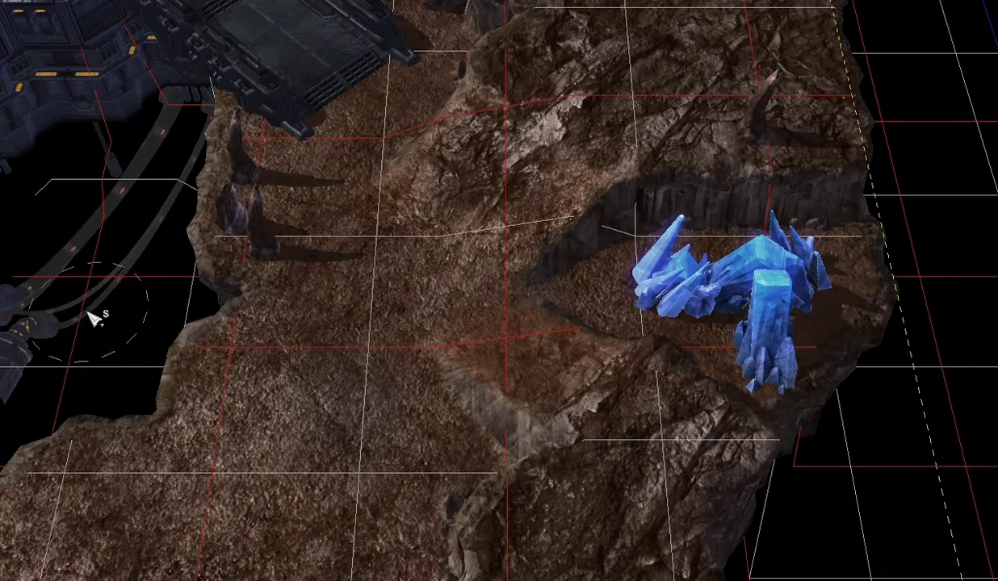
Brush mirrored faint greyish patches onto the brown dirt in the southern lowland and around the foot of the central bridge
right_drag(507, 267, 458, 309)
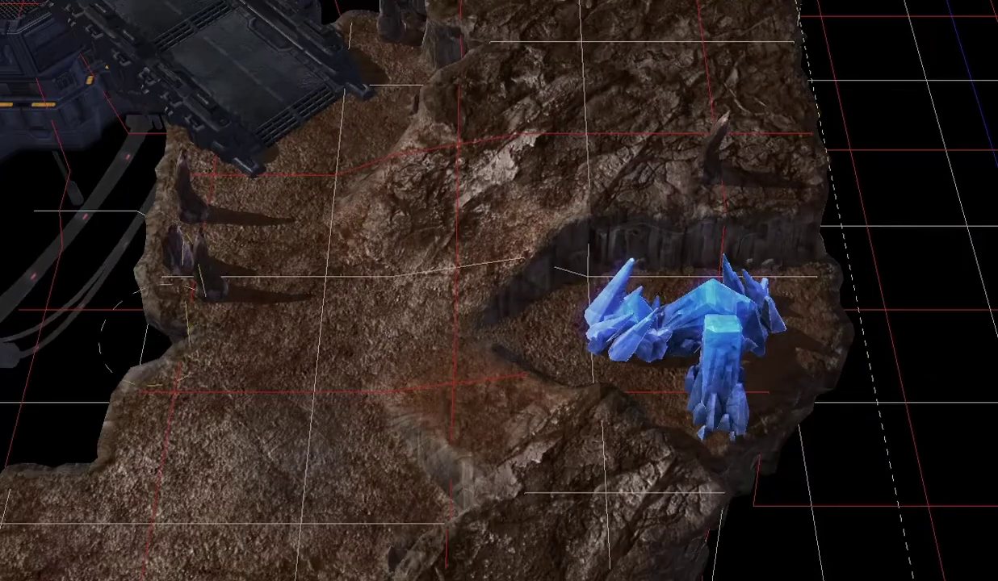
mouse_move(340, 436)
right_down()
mouse_move(428, 371)
mouse_move(502, 250)
mouse_move(658, 109)
right_up()
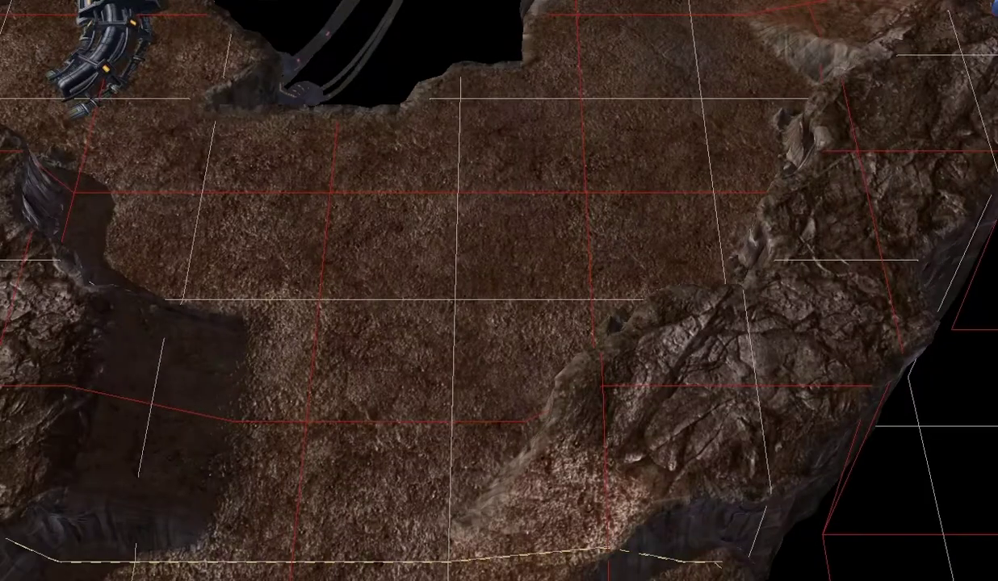
mouse_move(510, 150)
mouse_down()
mouse_move(601, 151)
mouse_move(557, 202)
mouse_up()
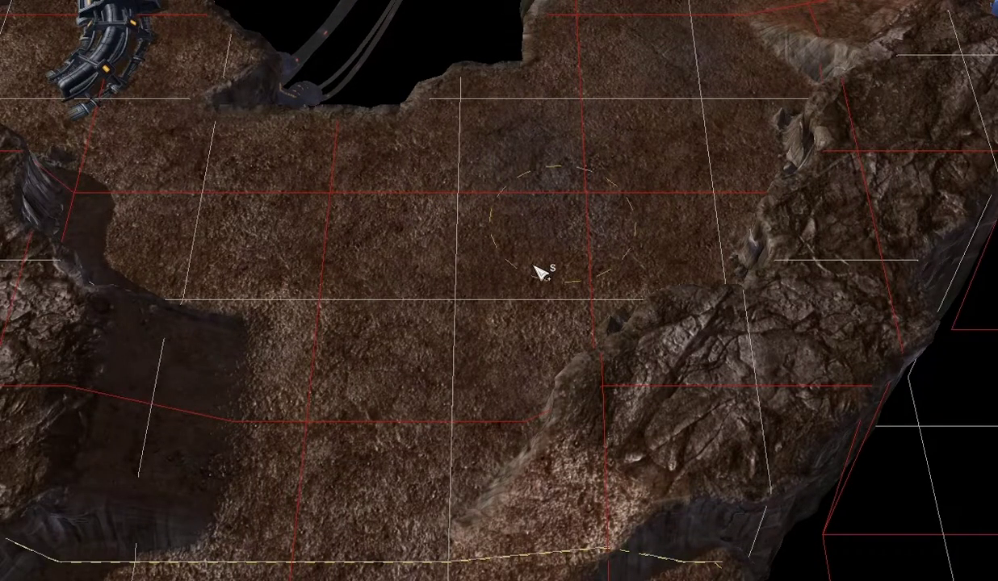
mouse_move(437, 326)
mouse_down()
mouse_move(234, 225)
mouse_move(372, 230)
mouse_up()
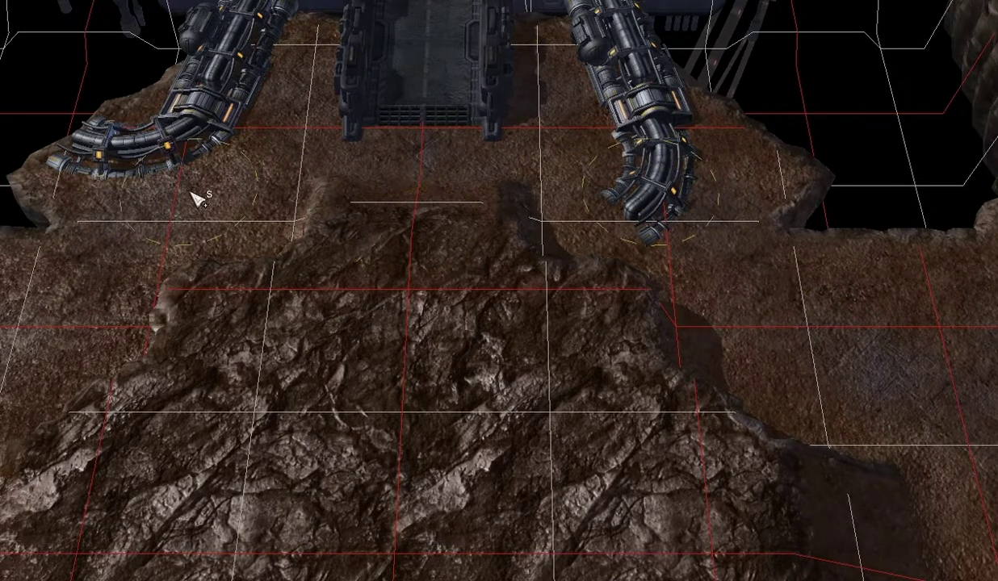
Fill the metal grating north of the central curved enclosures with a smooth grey metal plate texture, up to the vents
right_drag(105, 404, 928, 190)
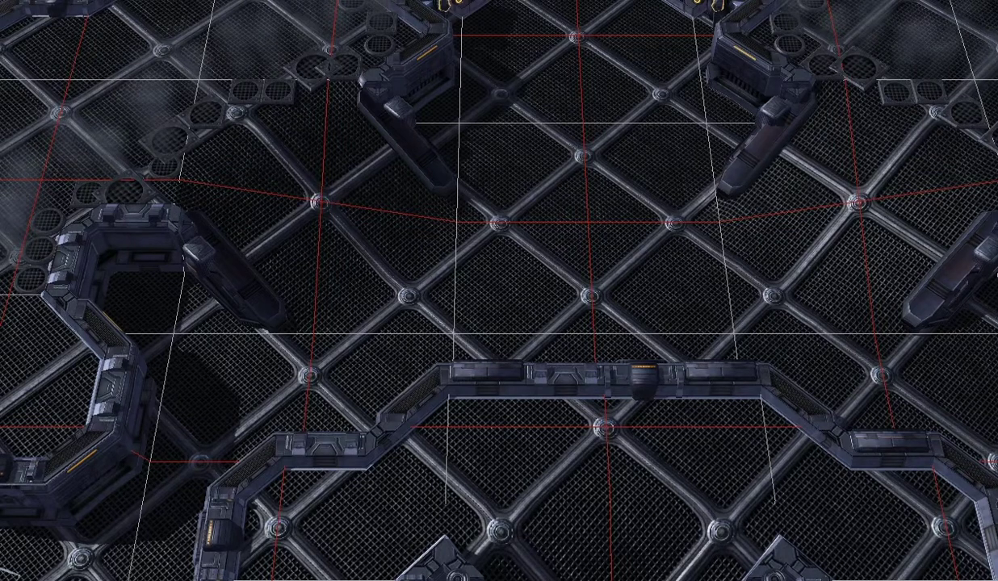
click(525, 252)
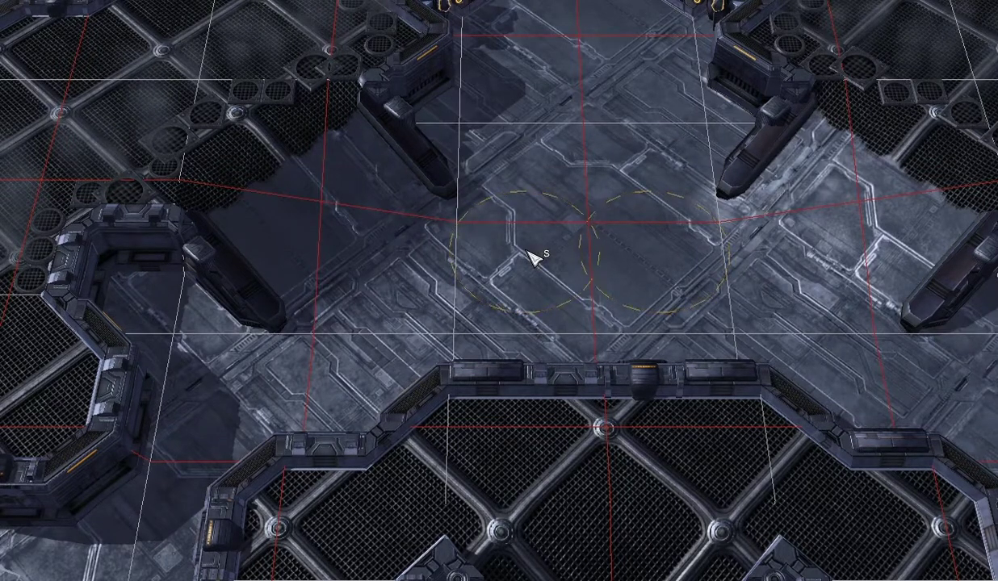
Extend the black metal grating over the plate floor beside the small mineral pocket and up the ramp to the upper platform
right_drag(323, 202, 919, 331)
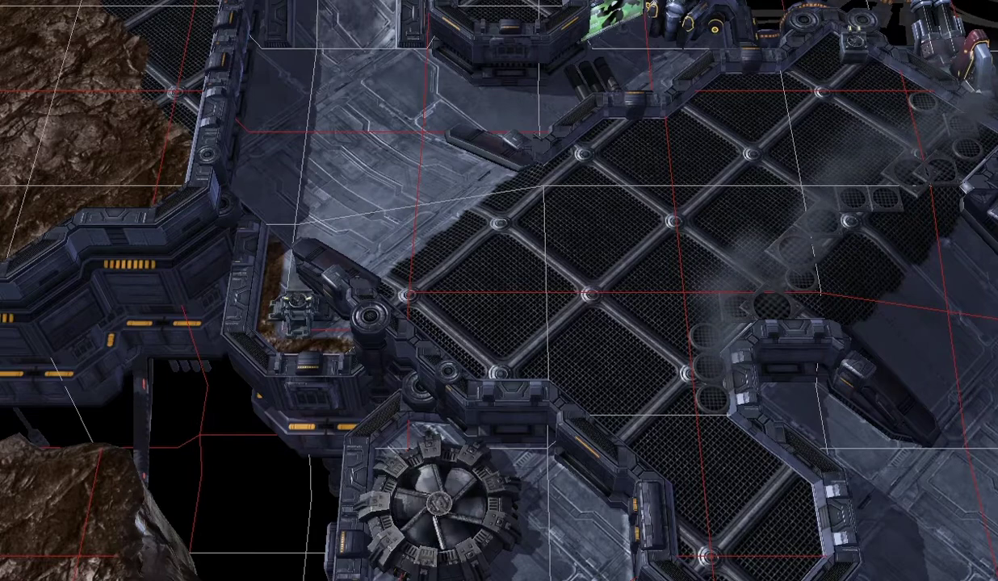
mouse_move(428, 218)
mouse_down()
mouse_move(441, 205)
mouse_move(401, 235)
mouse_move(390, 229)
mouse_move(444, 186)
mouse_move(441, 205)
mouse_move(379, 240)
mouse_move(457, 192)
mouse_move(461, 173)
mouse_up()
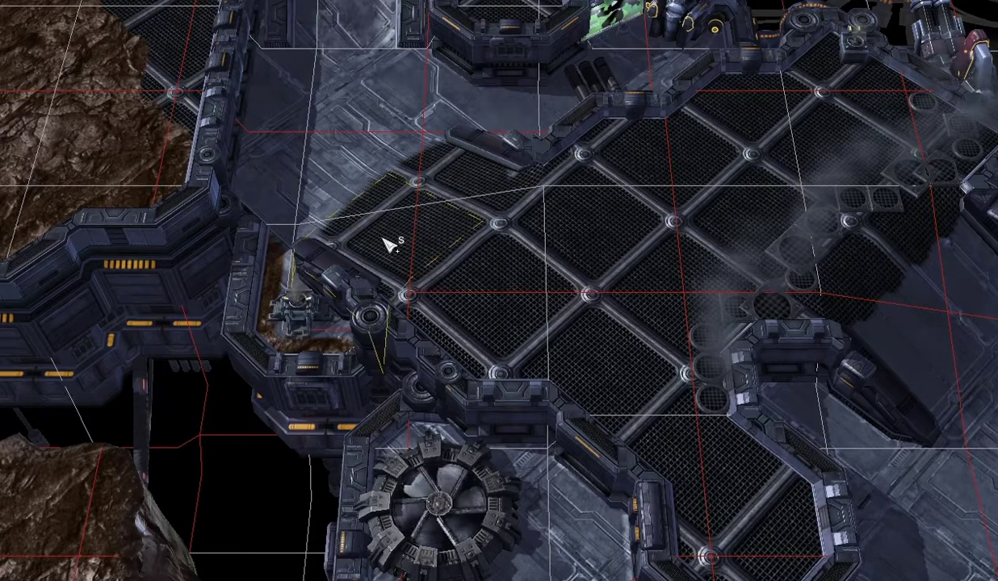
right_drag(404, 162, 332, 334)
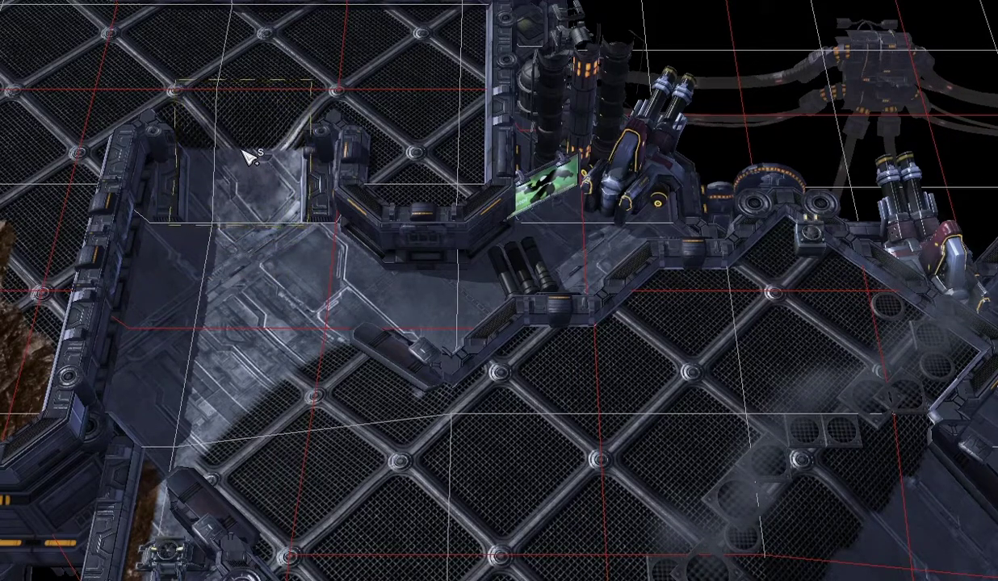
drag(250, 160, 252, 156)
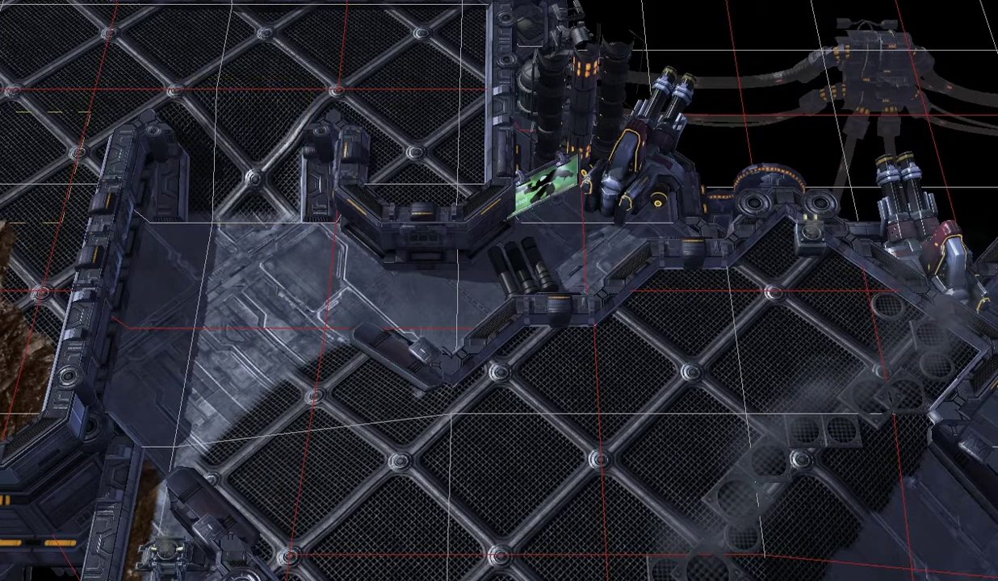
Fill the central enclosure's southern ramp and the diagonal ramp beside the steam vents with the black metal grating texture
drag(2, 162, 9, 178)
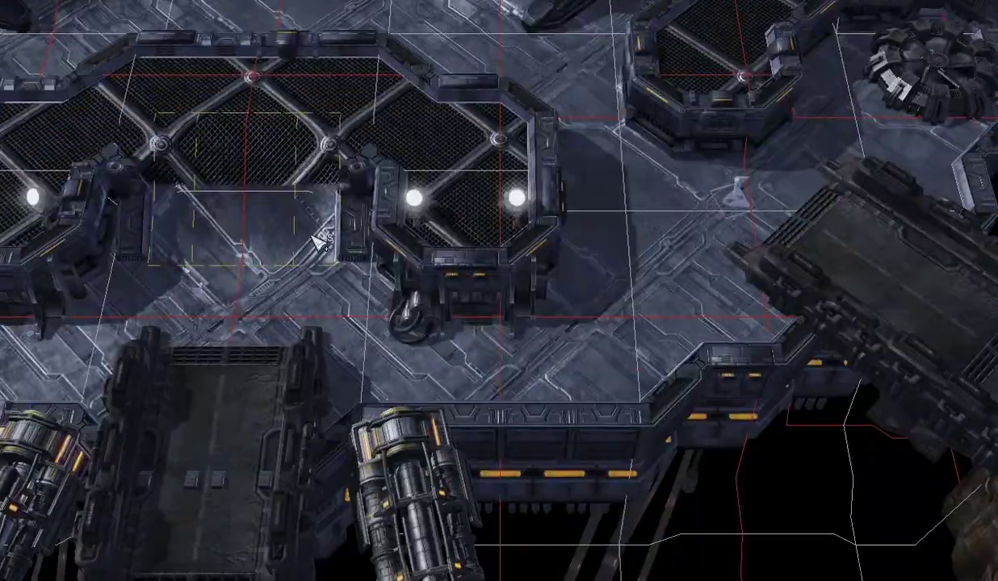
drag(285, 212, 287, 212)
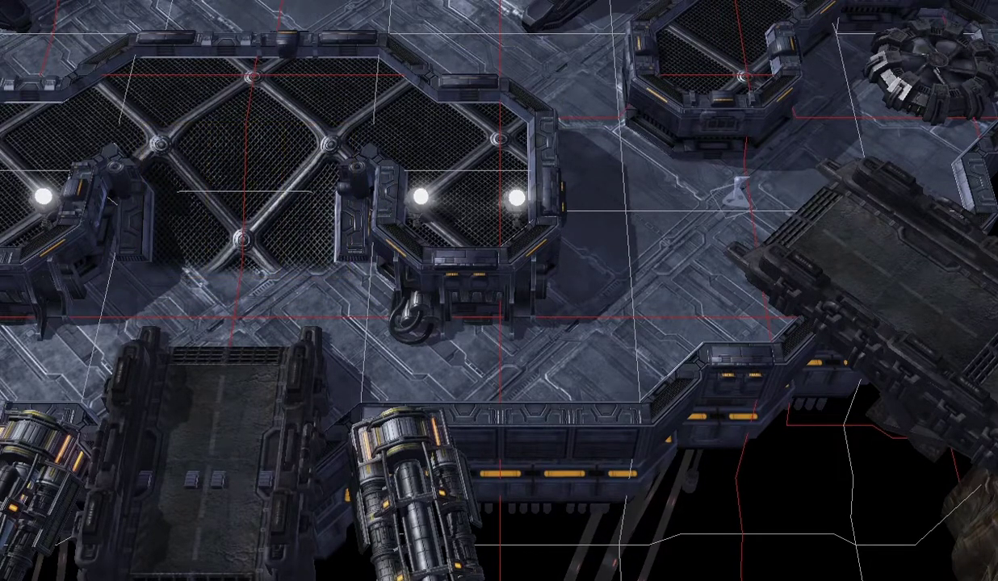
drag(2, 113, 5, 105)
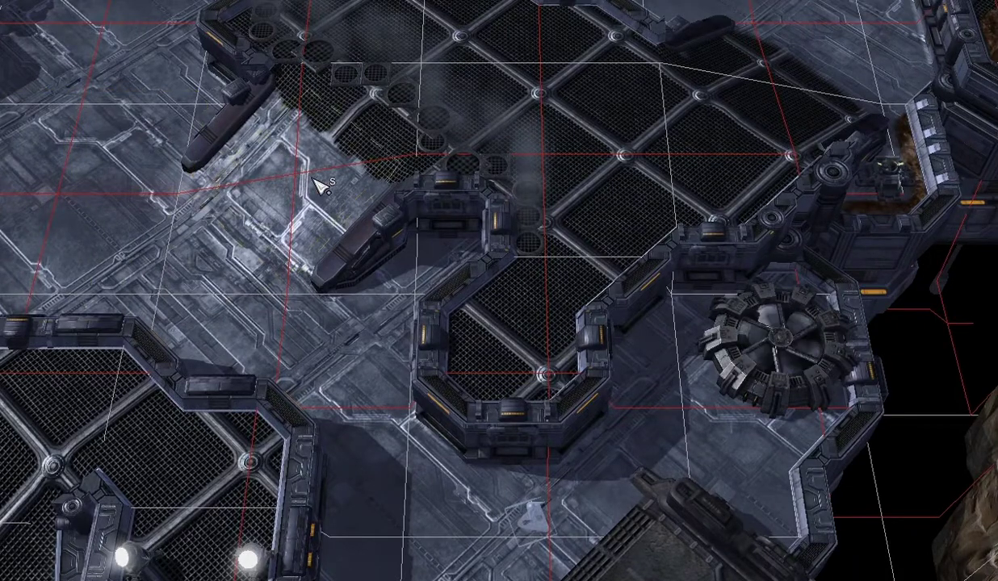
mouse_move(327, 187)
mouse_down()
mouse_move(296, 183)
mouse_move(286, 164)
mouse_up()
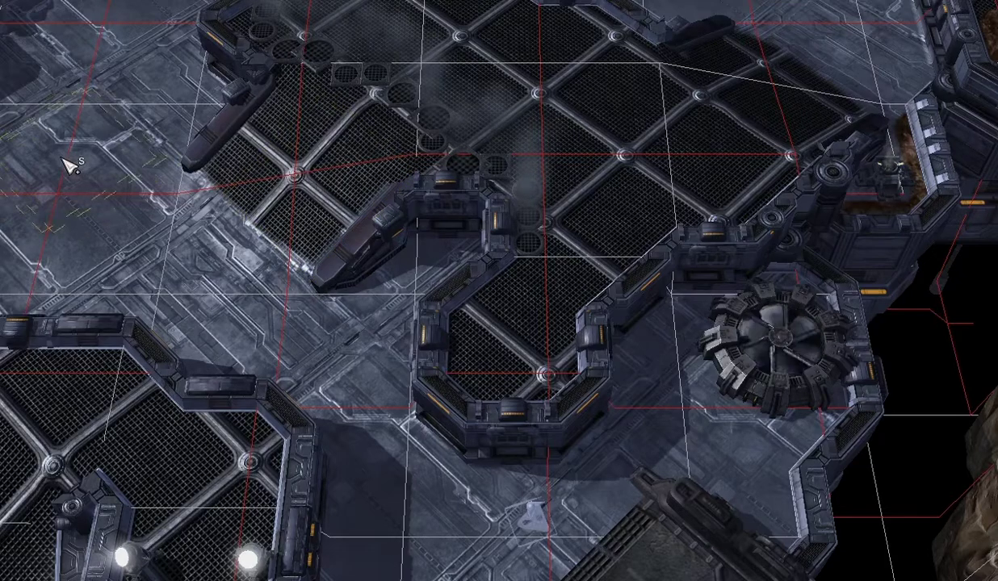
Brush a dense circuit-like metal texture over the plate floor between the two northern vent areas, fading out toward the central enclosure
mouse_move(499, 290)
right_down()
mouse_move(242, 485)
mouse_move(489, 452)
mouse_move(848, 436)
right_up()
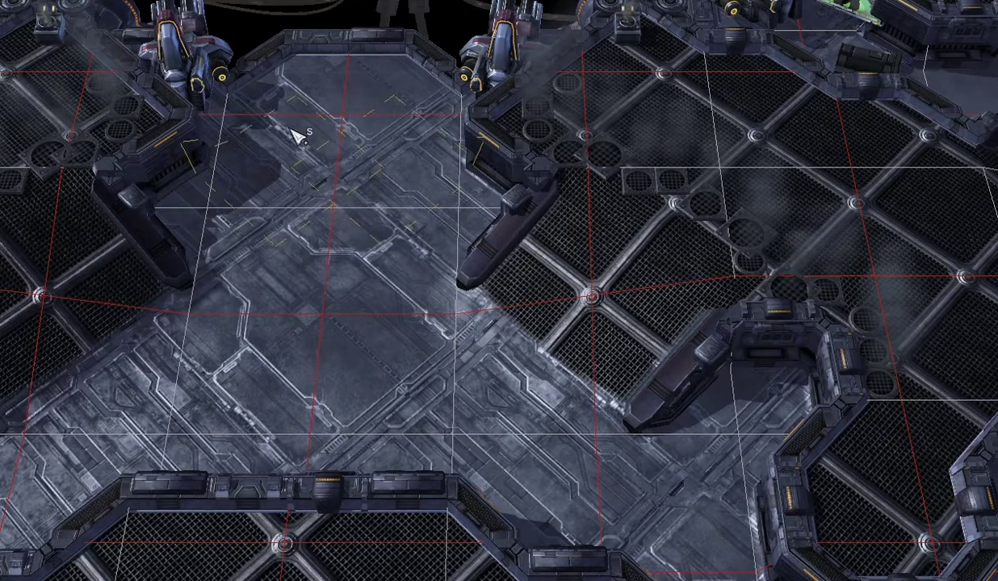
mouse_move(301, 133)
mouse_down()
mouse_move(338, 71)
mouse_move(256, 138)
mouse_move(254, 155)
mouse_move(272, 165)
mouse_move(273, 209)
mouse_move(268, 217)
mouse_move(255, 207)
mouse_move(262, 242)
mouse_move(297, 307)
mouse_up()
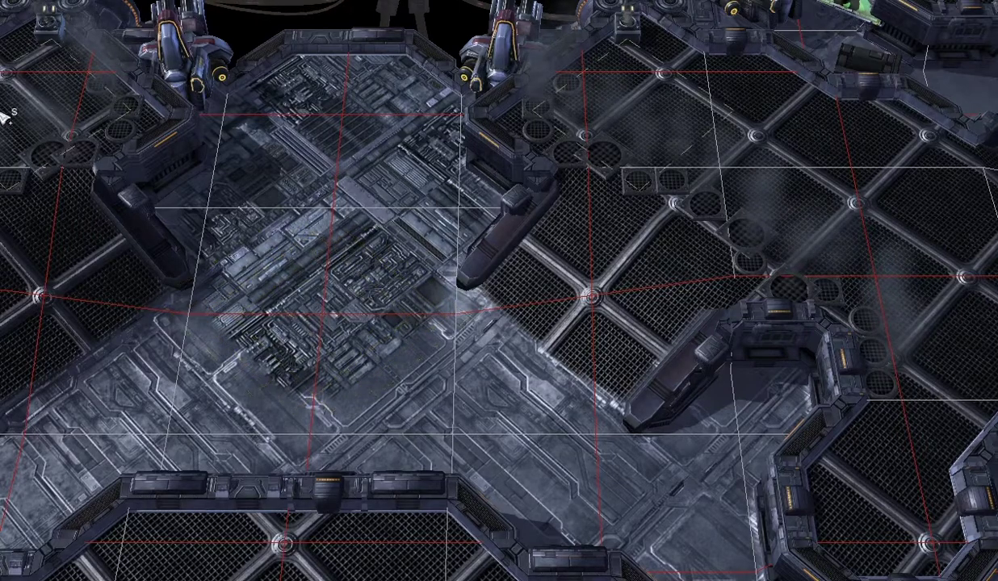
Look over the repainted platforms, the bridges and the brown dirt lowland for areas that need more texture work
key(Up)
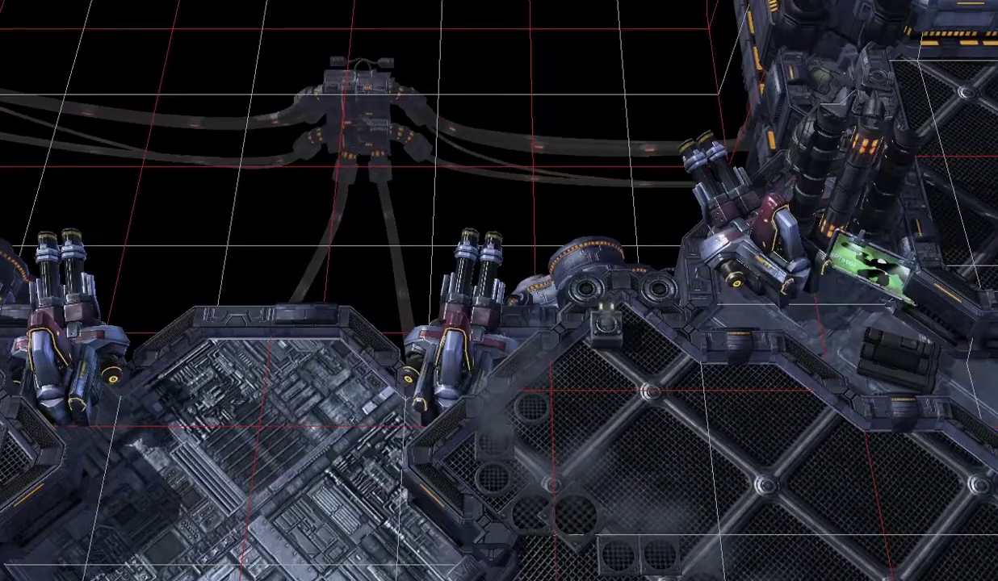
key(Up)
key(Down)
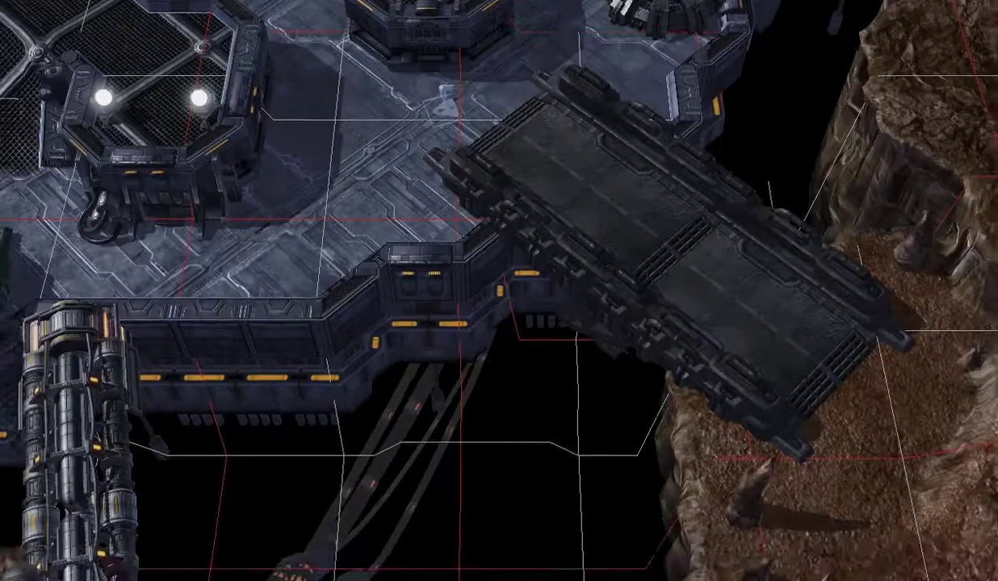
key(Down)
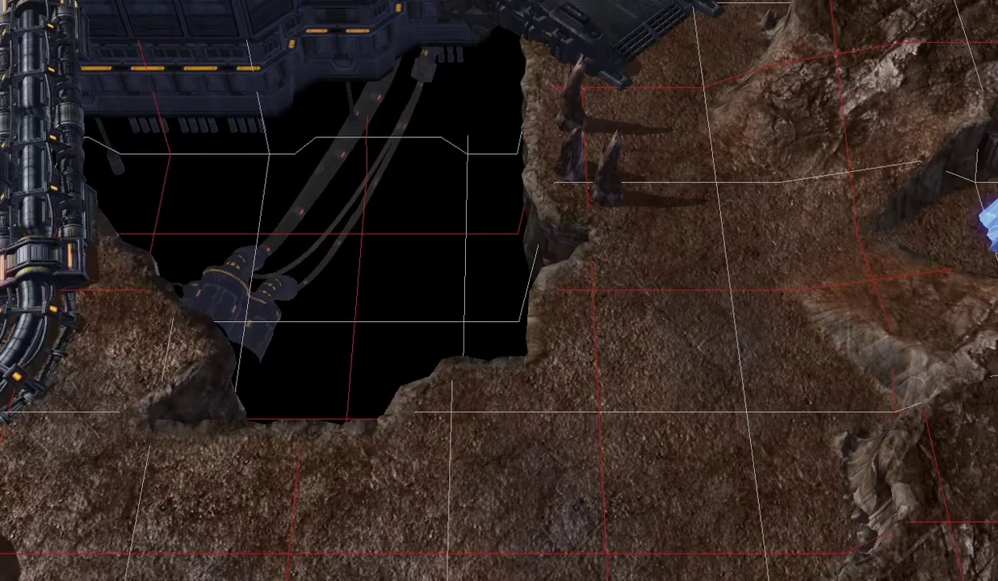
key(Left)
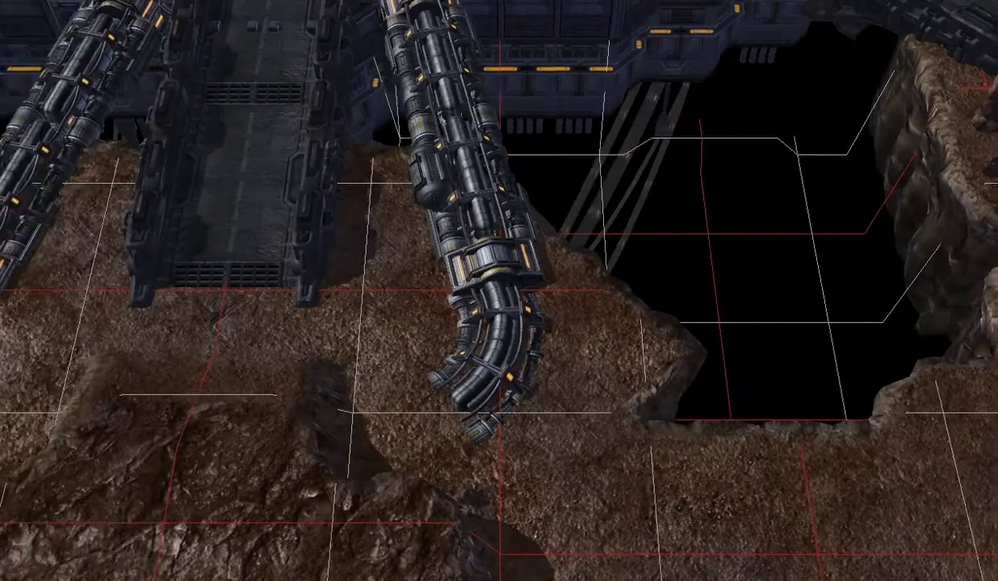
key(Up)
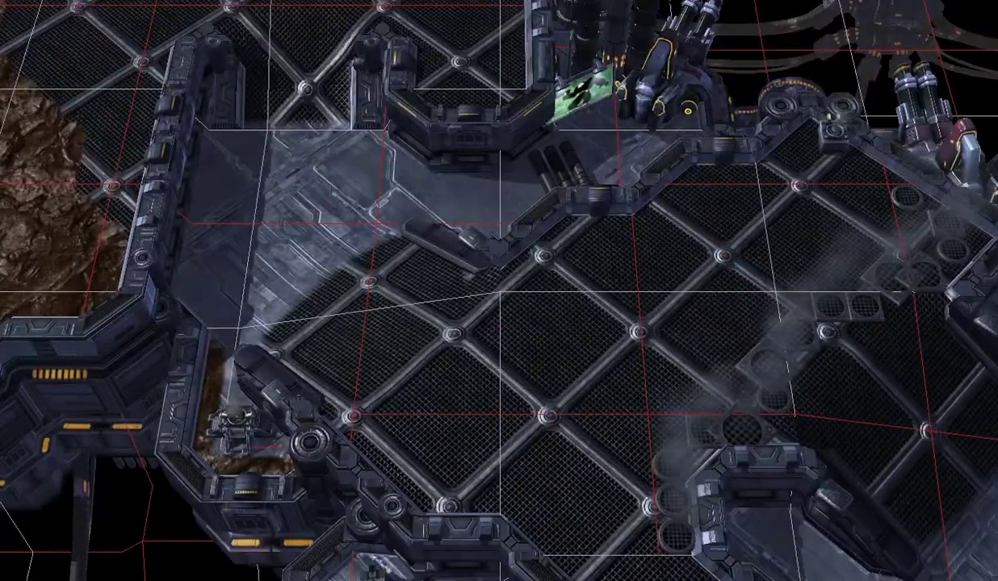
key(Up)
key(Right)
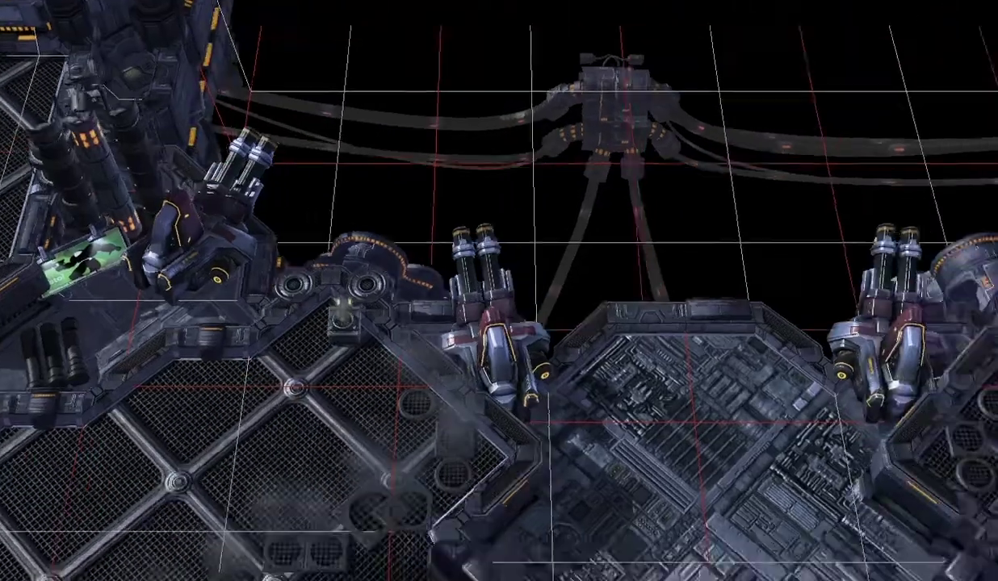
Extend the map bounds southward into the empty space below the rock lowland
key(Down)
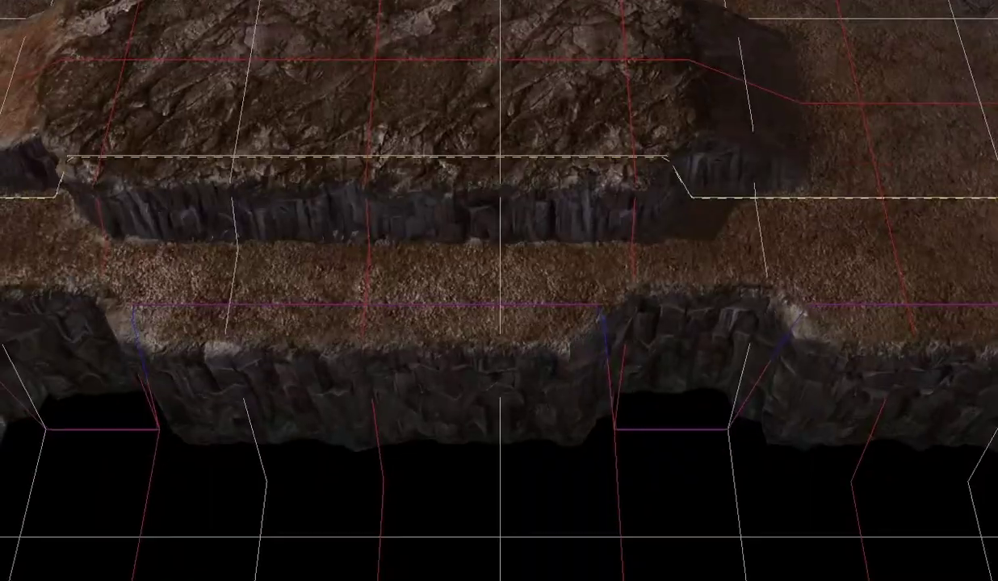
key(Up)
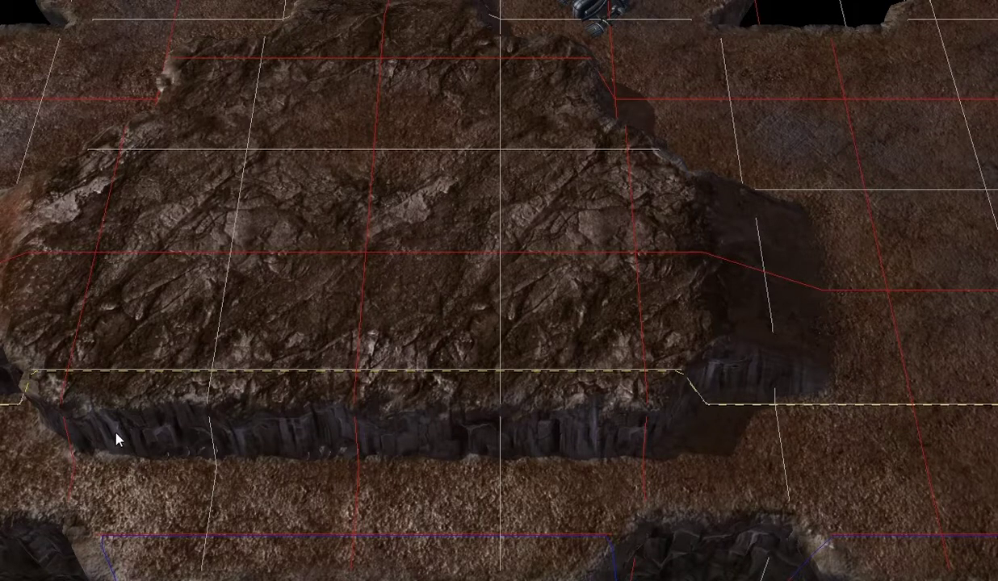
click(225, 495)
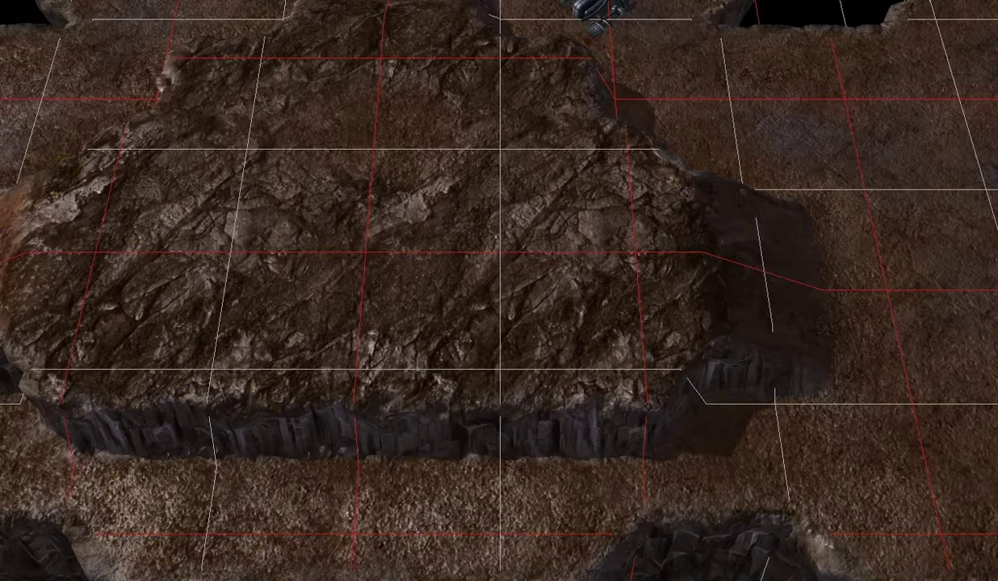
key(Down)
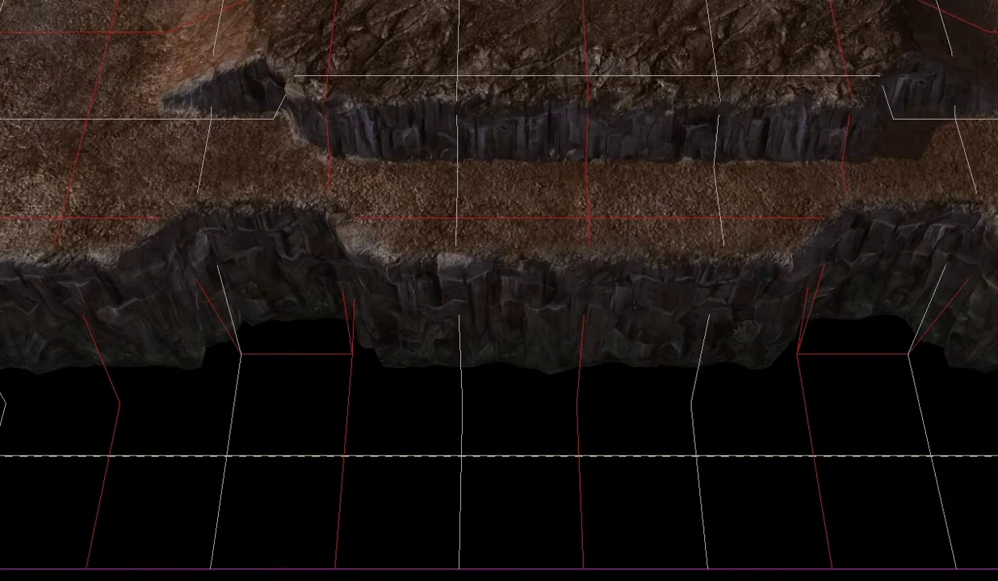
Extend the southern rock plateau over the lowland and cliff edge into the void, and cover its top with cracked rock texture
mouse_move(449, 98)
mouse_down()
mouse_move(445, 123)
mouse_move(498, 181)
mouse_move(559, 209)
mouse_move(567, 264)
mouse_move(488, 276)
mouse_move(393, 232)
mouse_move(372, 191)
mouse_up()
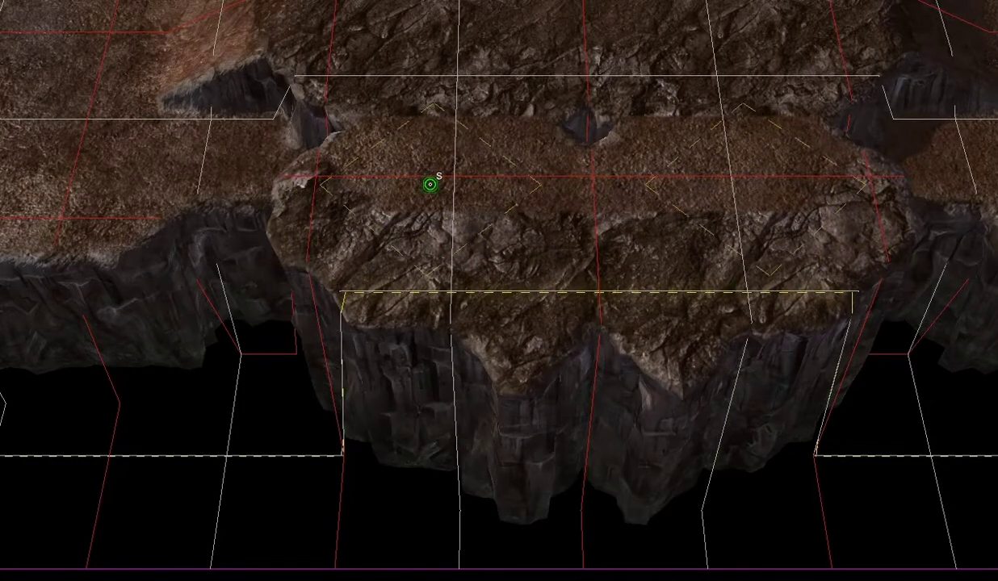
click(593, 129)
mouse_move(495, 195)
mouse_down()
mouse_move(540, 152)
mouse_move(557, 106)
mouse_up()
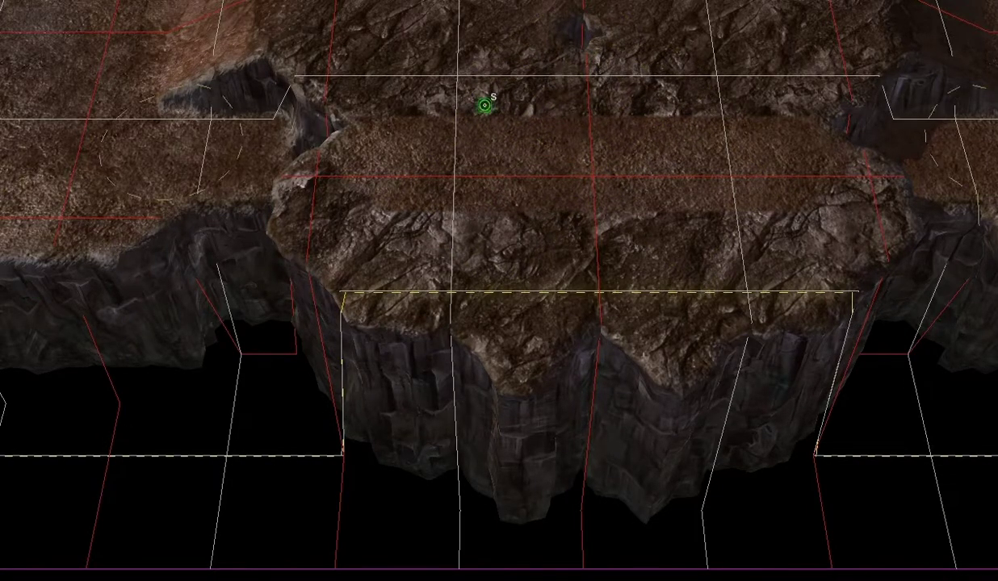
mouse_move(405, 114)
mouse_down()
mouse_move(315, 152)
mouse_move(212, 227)
mouse_move(65, 227)
mouse_up()
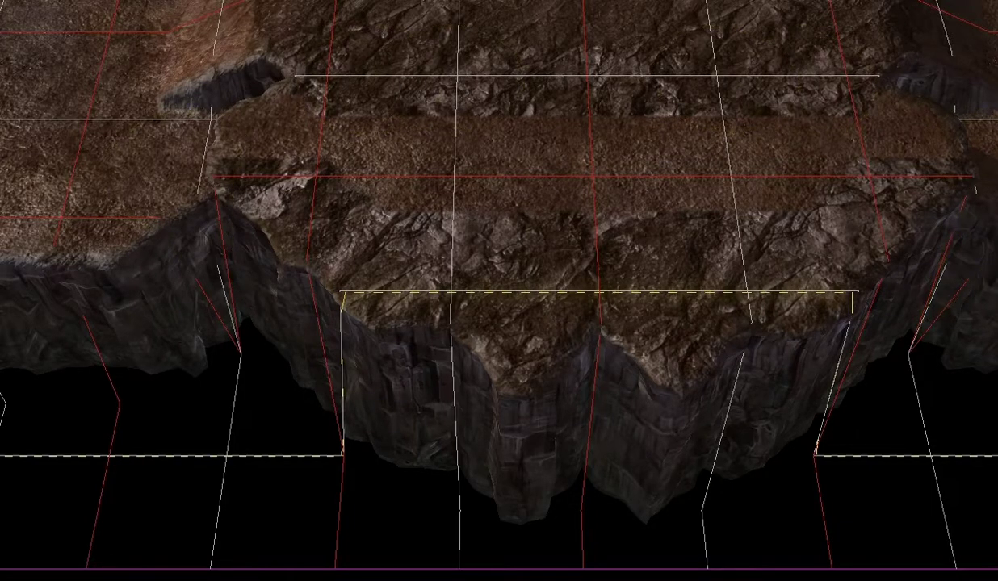
drag(491, 176, 870, 135)
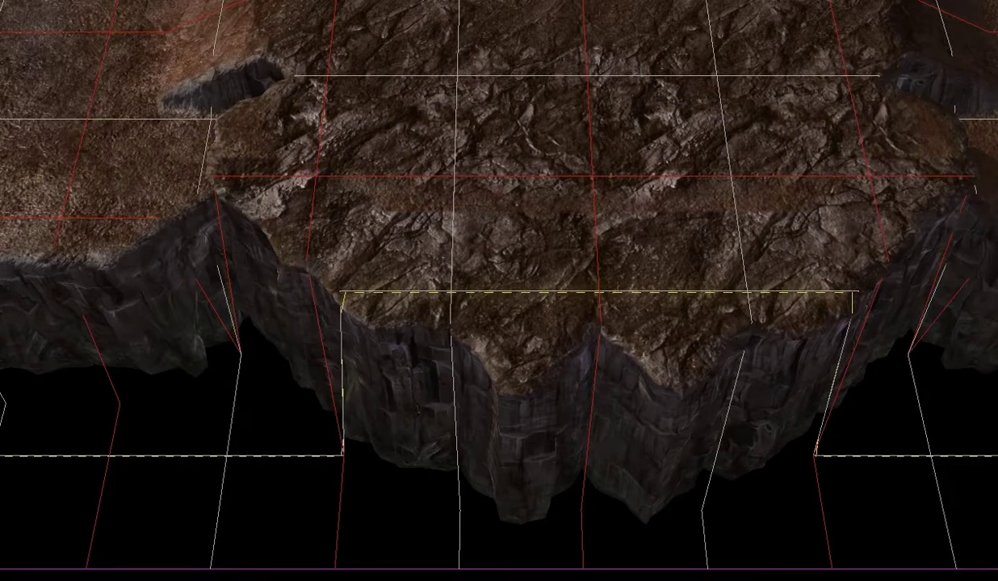
Examine the rock plateau, the side platforms and the northern grating platforms along their outer walls
right_drag(339, 201, 694, 557)
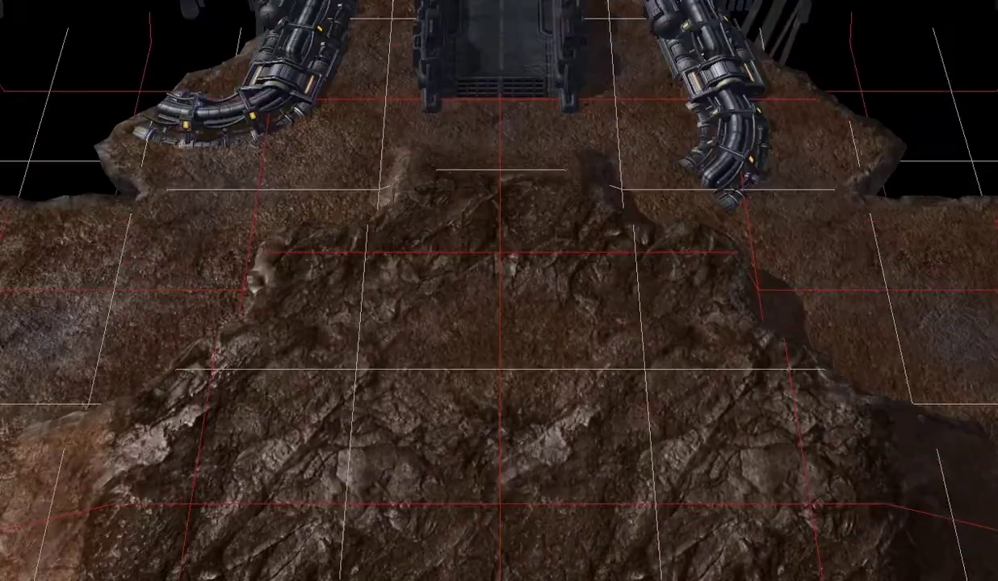
right_drag(323, 121, 622, 508)
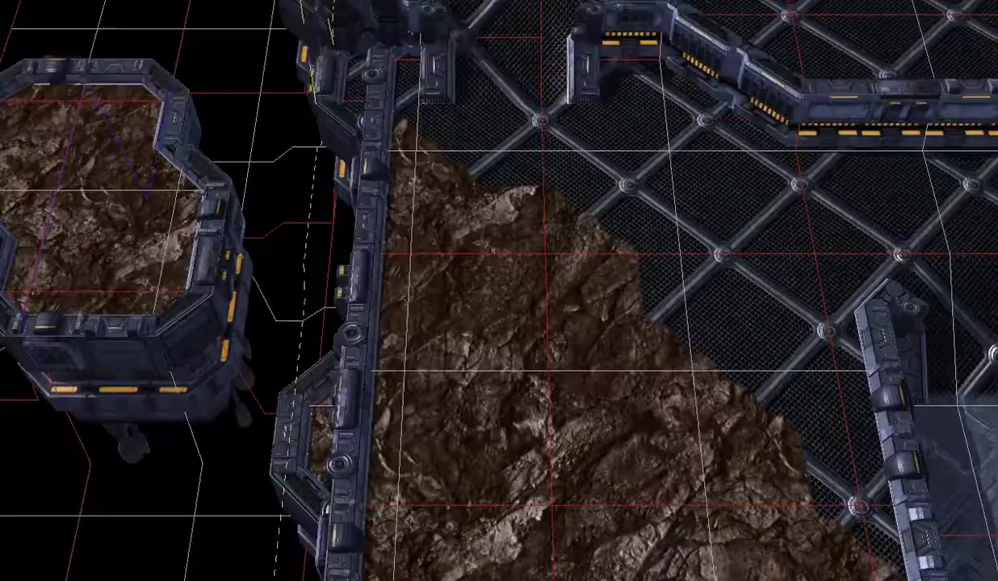
right_drag(440, 76, 291, 432)
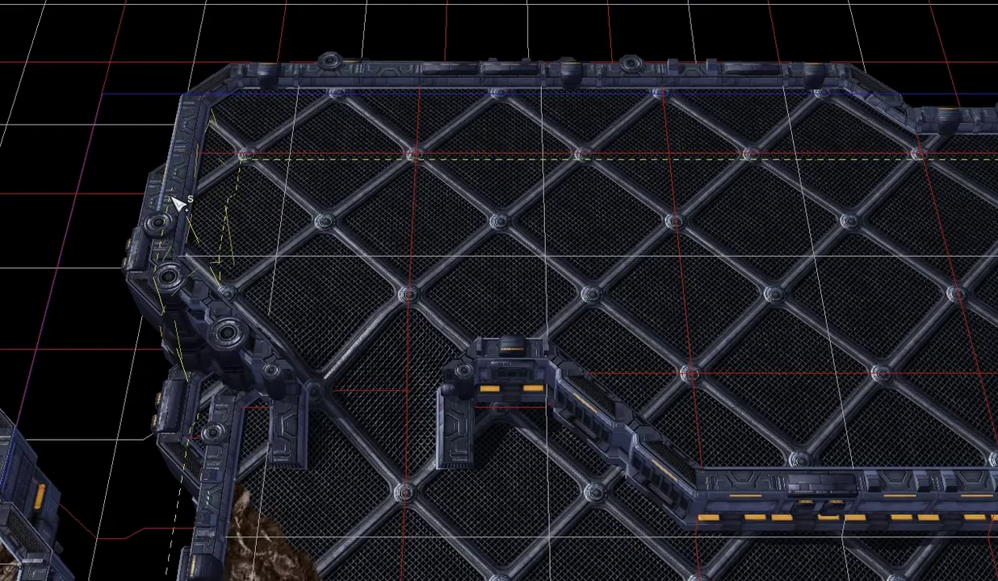
key(Right)
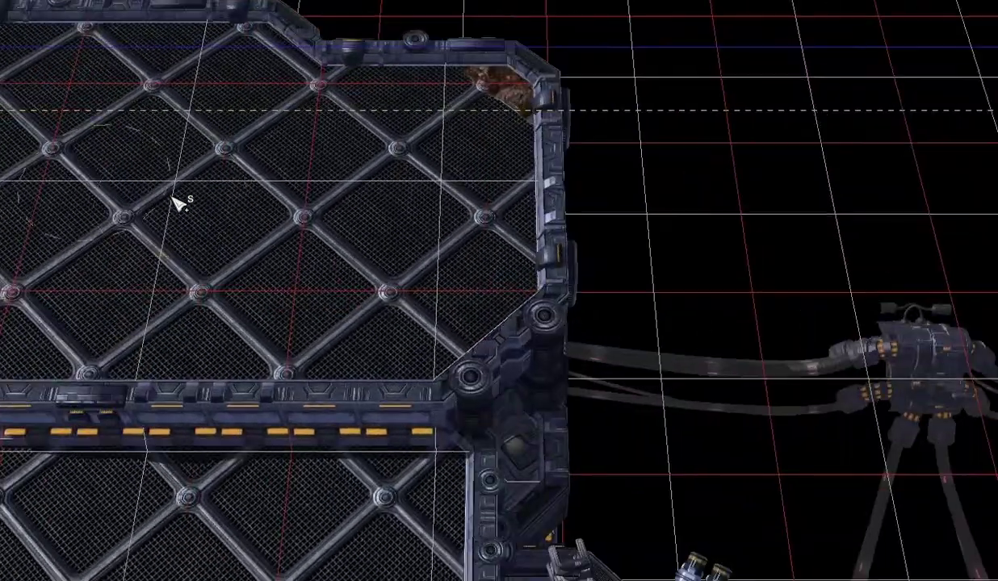
key(Right)
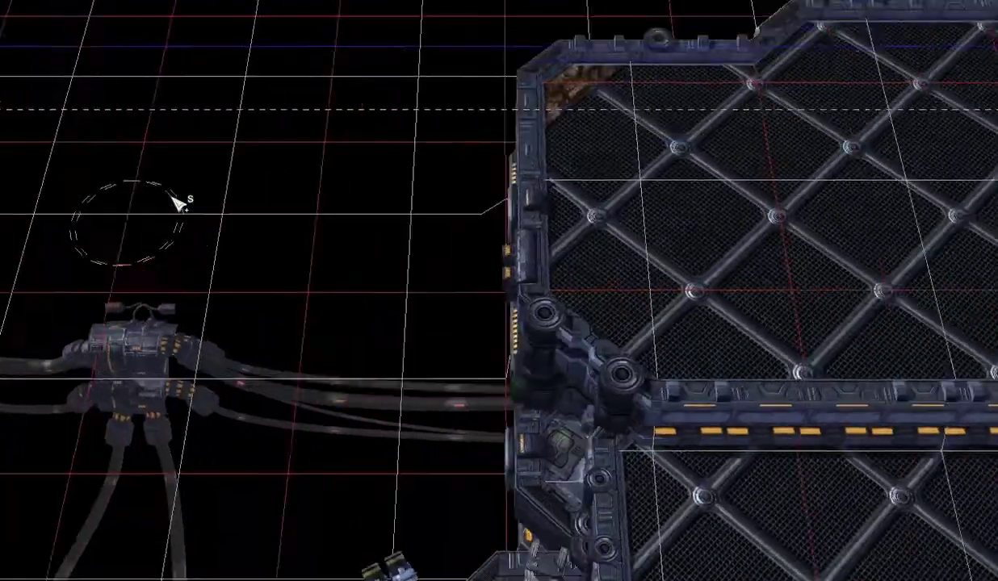
key(Right)
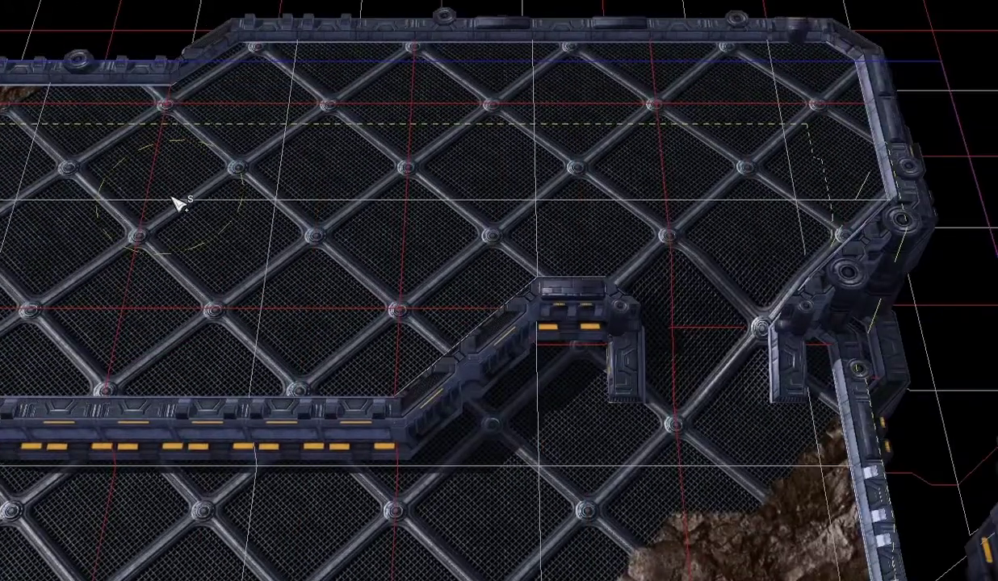
key(Right)
key(Down)
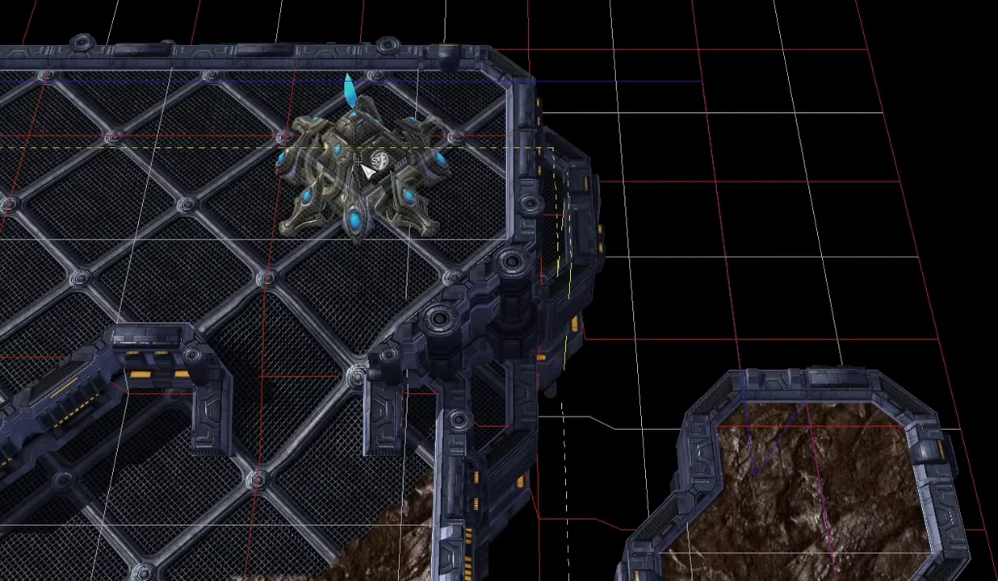
Place a Nexus on the western platform where the brown rock meets the metal grating
right_drag(162, 202, 776, 67)
key(Up)
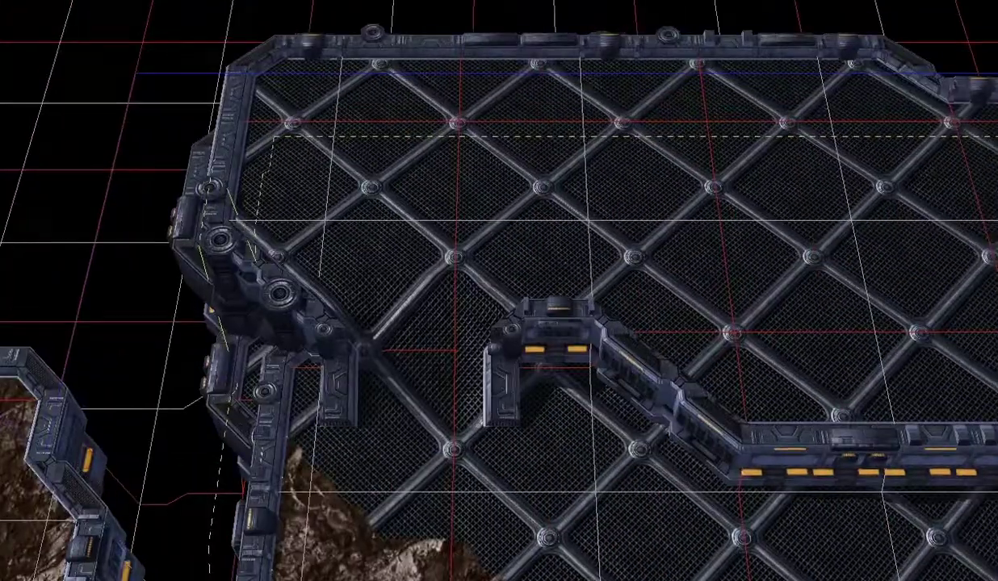
right_drag(497, 146, 256, 115)
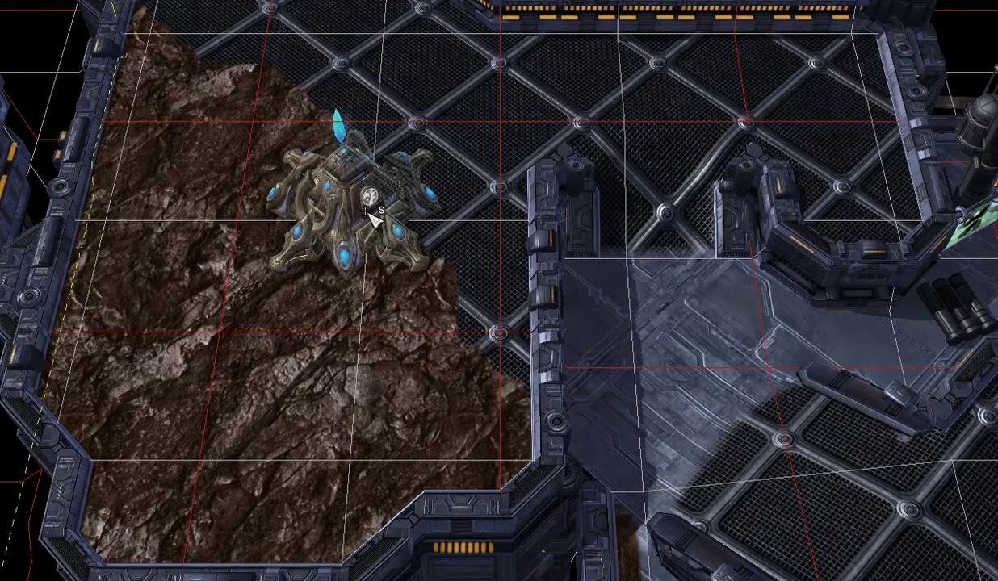
click(287, 209)
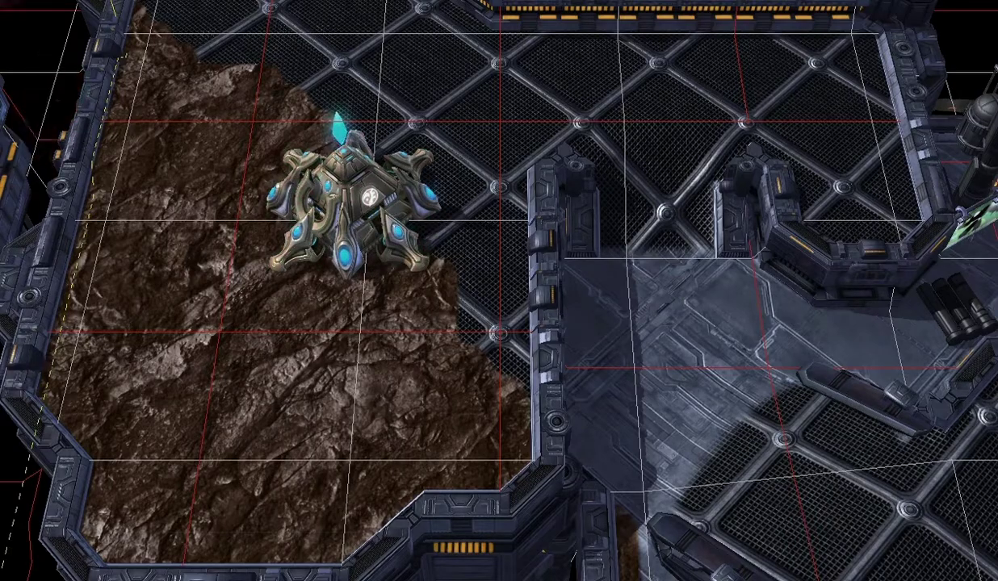
right_drag(287, 208, 242, 161)
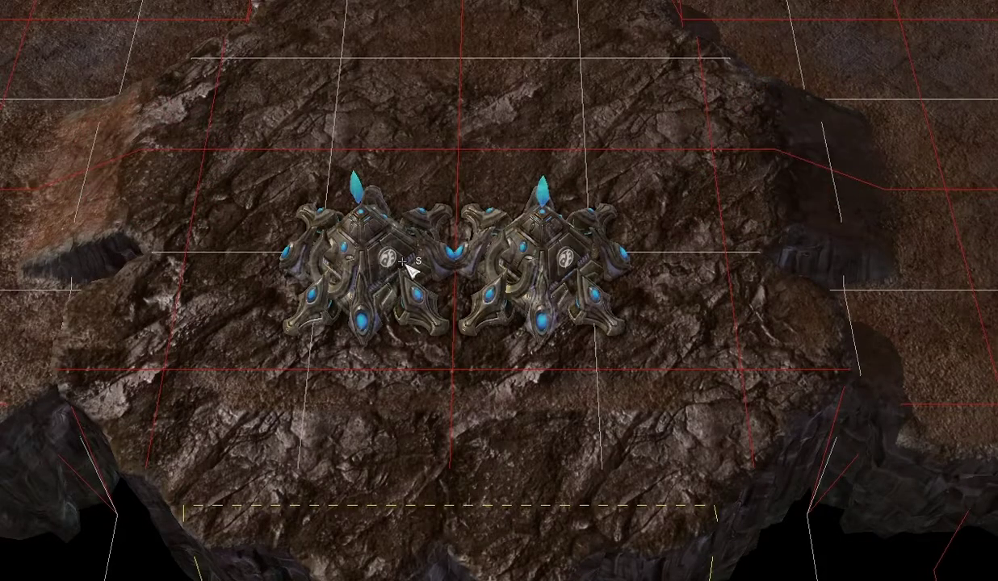
Place one Nexus on the cracked rock plateau beside the metal platforms and another on the northern metal grating platform
drag(402, 262, 437, 263)
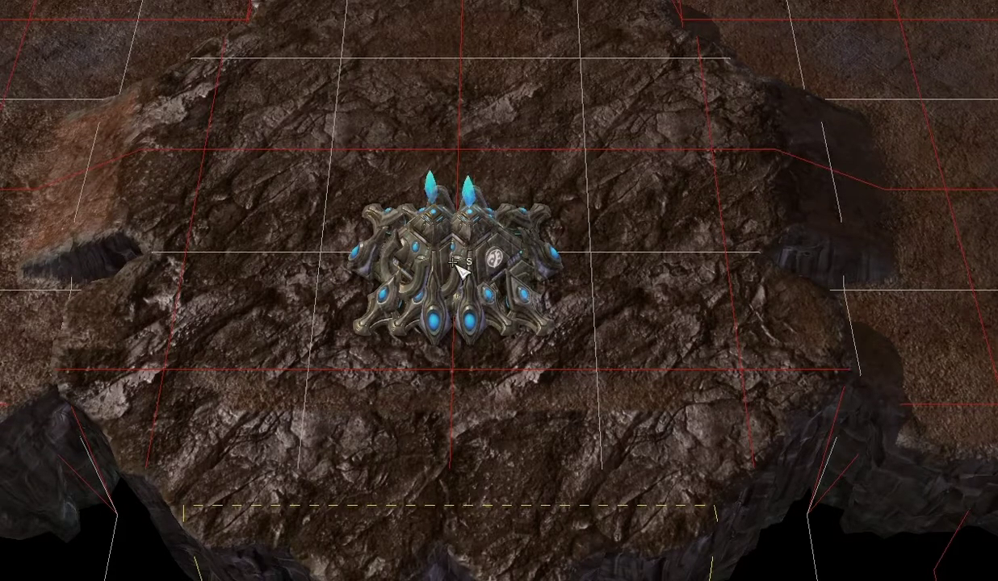
drag(437, 265, 94, 242)
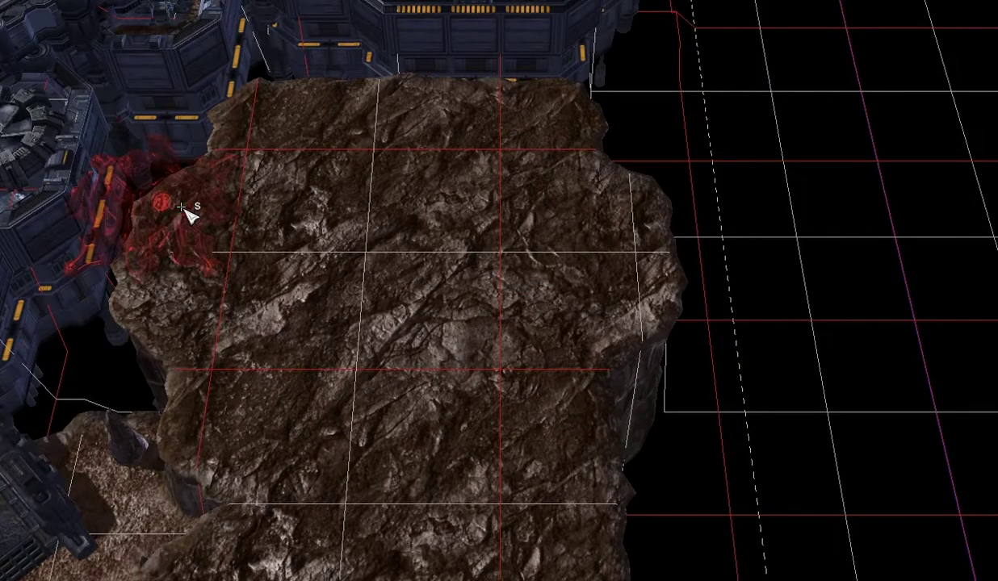
drag(182, 209, 393, 347)
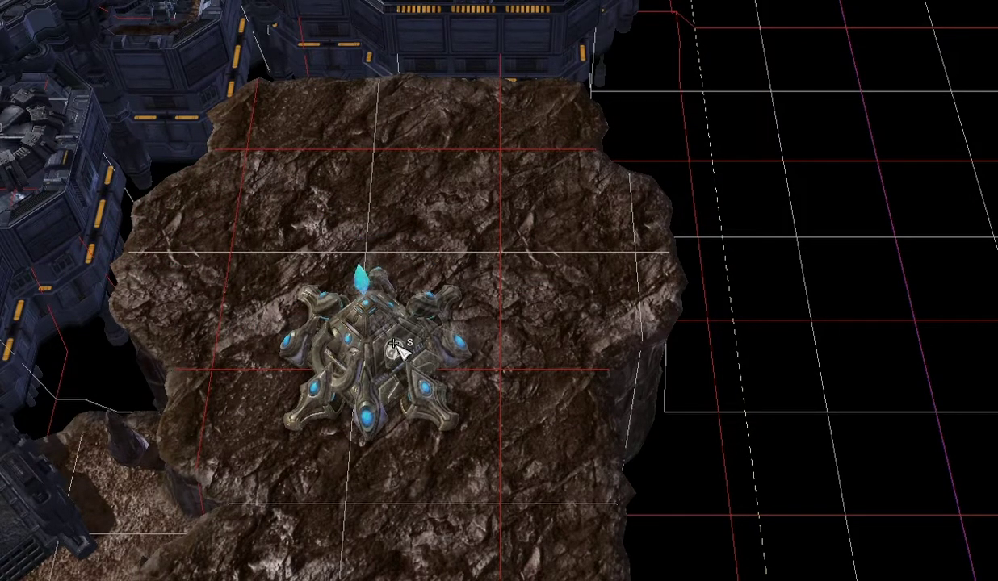
click(396, 348)
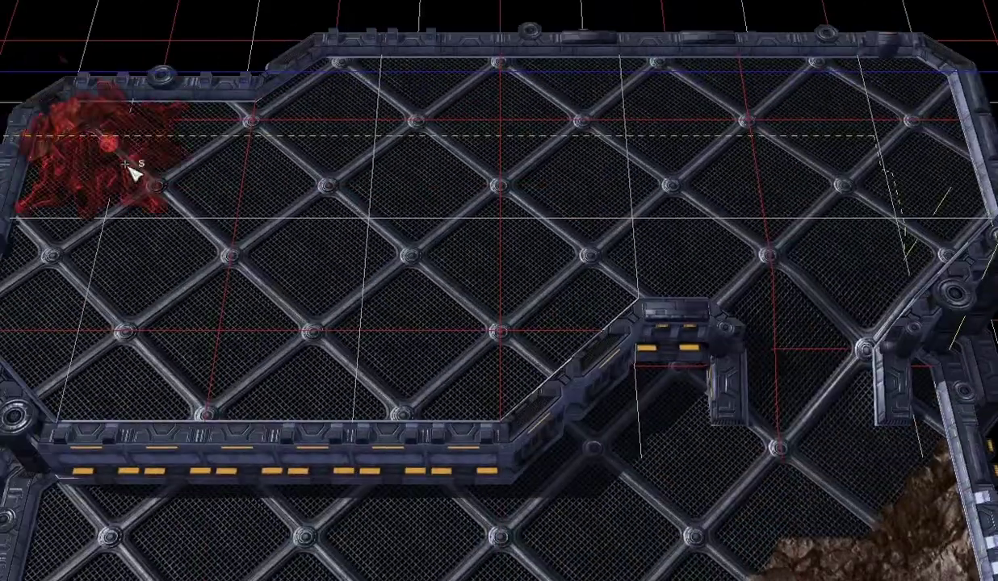
click(319, 222)
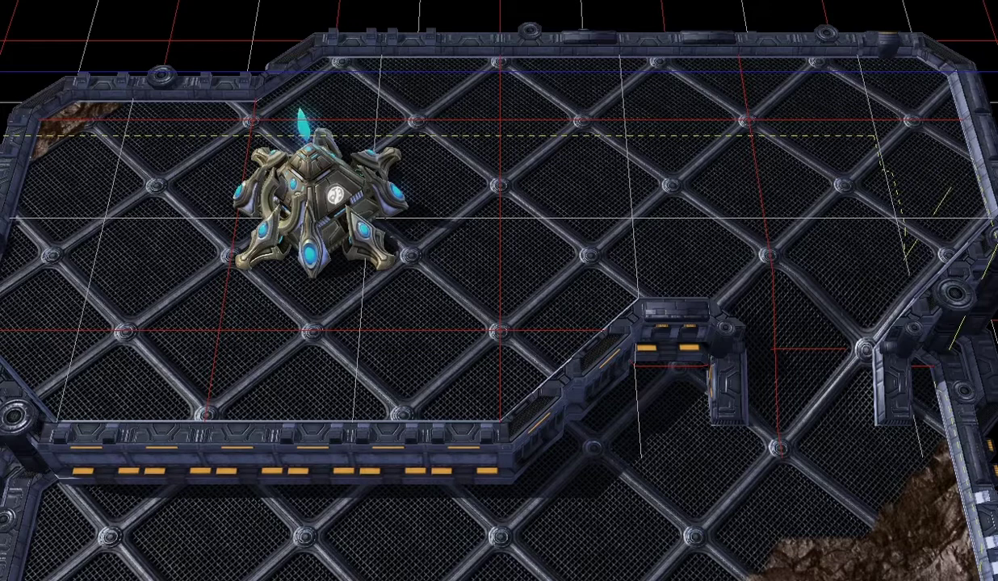
Extend the northern edge of the grating platform outward into the void behind the Nexus
mouse_move(367, 122)
mouse_down()
mouse_move(339, 81)
mouse_move(267, 90)
mouse_up()
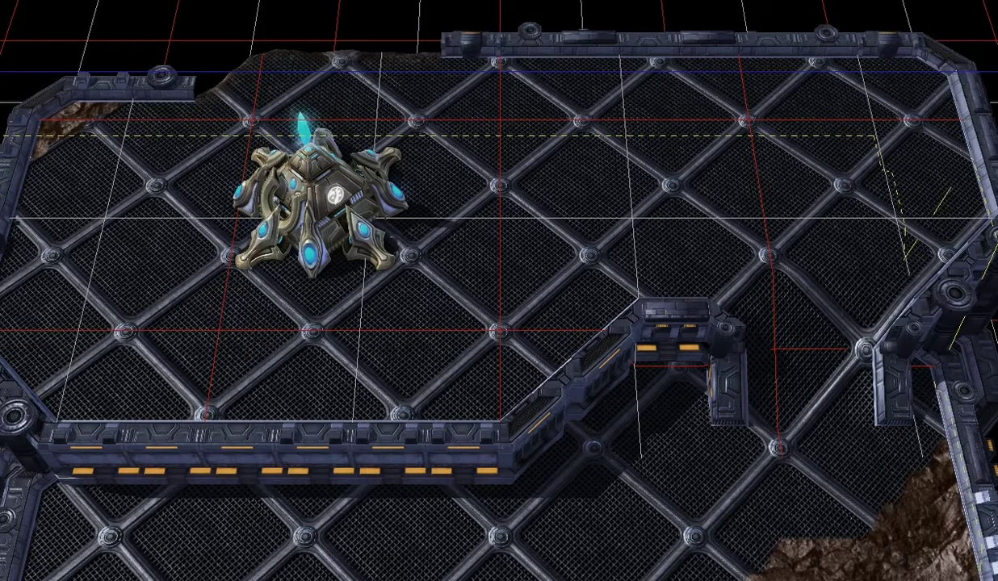
key(ctrl+z)
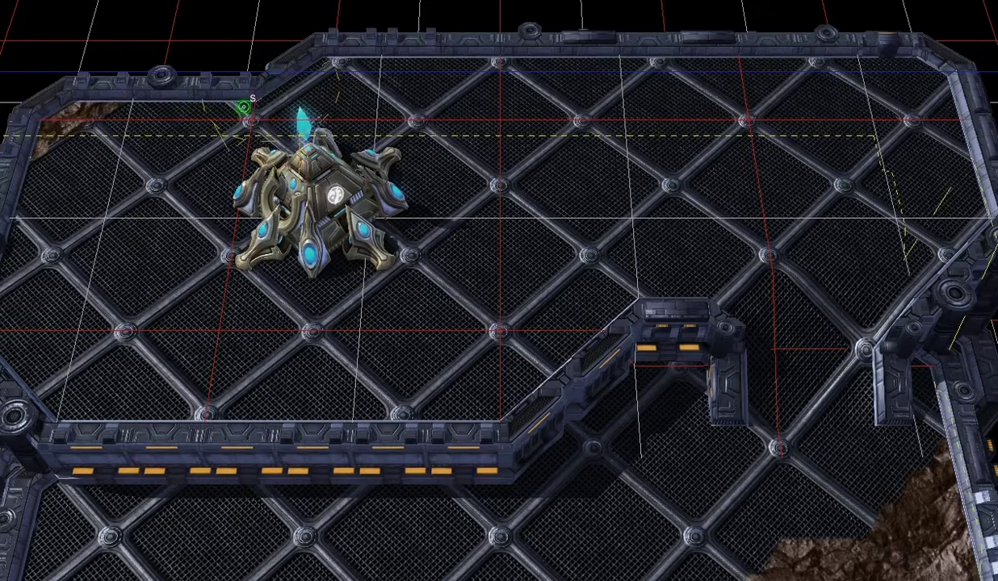
mouse_move(191, 112)
mouse_down()
mouse_move(316, 70)
mouse_move(394, 62)
mouse_move(235, 54)
mouse_move(176, 62)
mouse_move(118, 93)
mouse_move(324, 50)
mouse_move(390, 23)
mouse_move(484, 33)
mouse_move(343, 21)
mouse_up()
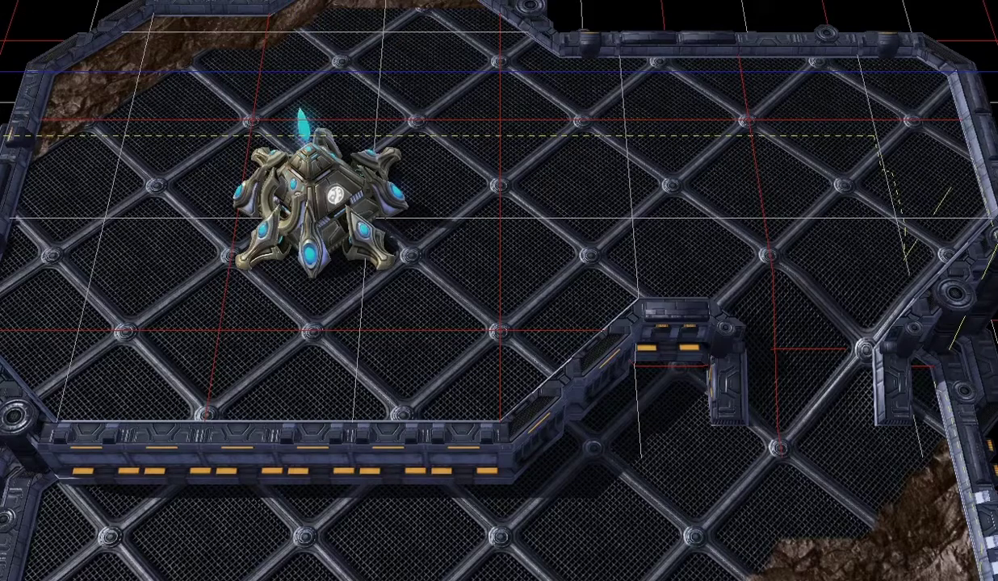
right_drag(235, 132, 170, 348)
mouse_move(296, 181)
mouse_down()
mouse_move(261, 155)
mouse_move(276, 41)
mouse_move(276, 73)
mouse_move(150, 140)
mouse_up()
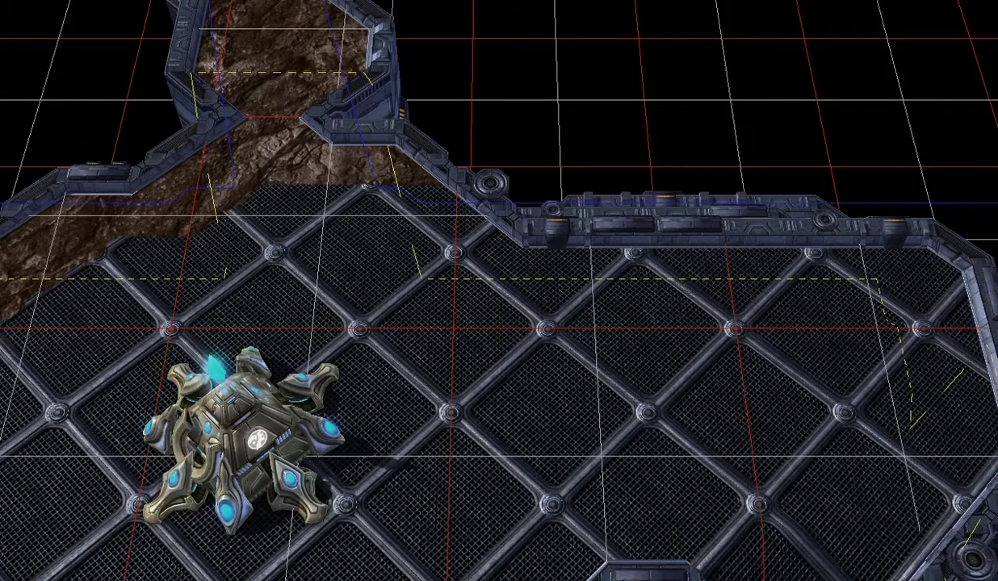
key(ctrl+z)
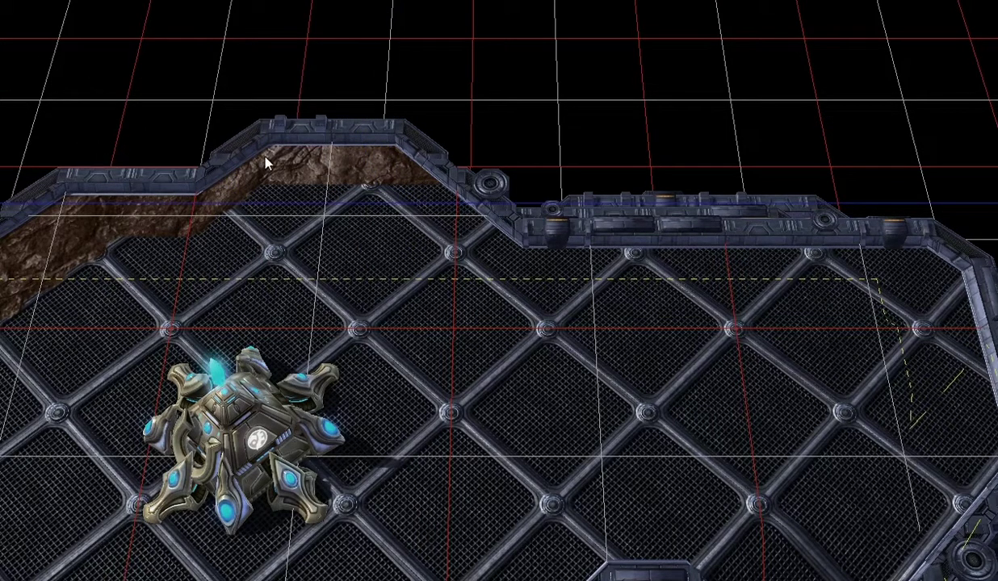
mouse_move(390, 193)
mouse_down()
mouse_move(319, 160)
mouse_move(196, 154)
mouse_move(122, 168)
mouse_move(74, 192)
mouse_up()
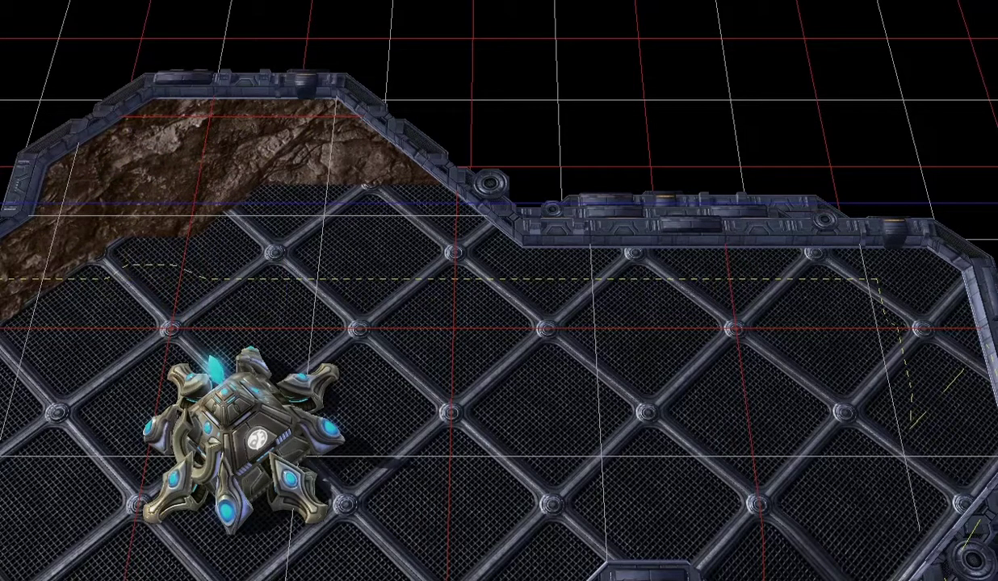
Extend the grating platform's western edge into the void and even out the stepped notch at its northwestern corner
right_drag(73, 192, 240, 138)
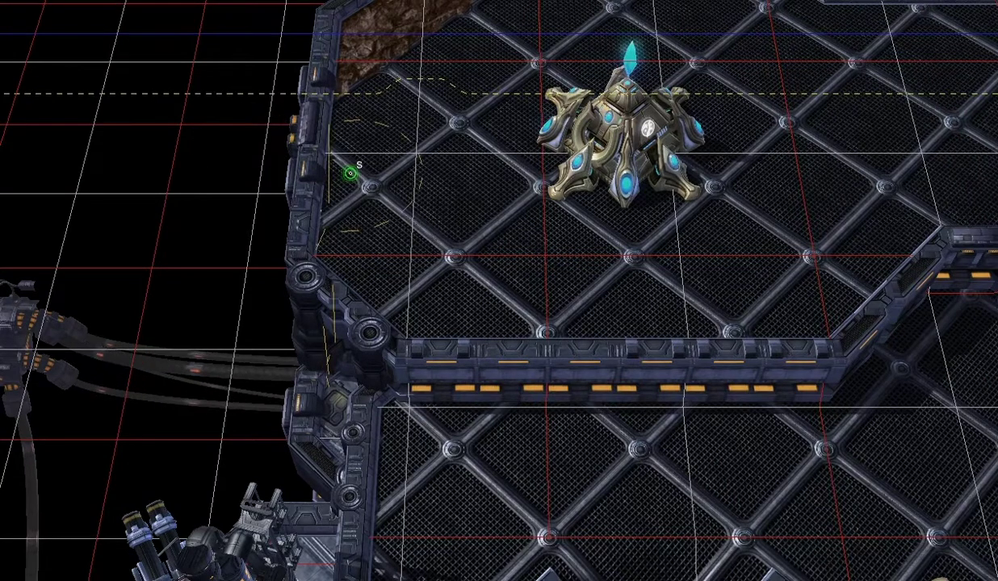
mouse_move(350, 174)
mouse_down()
mouse_move(299, 91)
mouse_move(298, 47)
mouse_move(319, 29)
mouse_up()
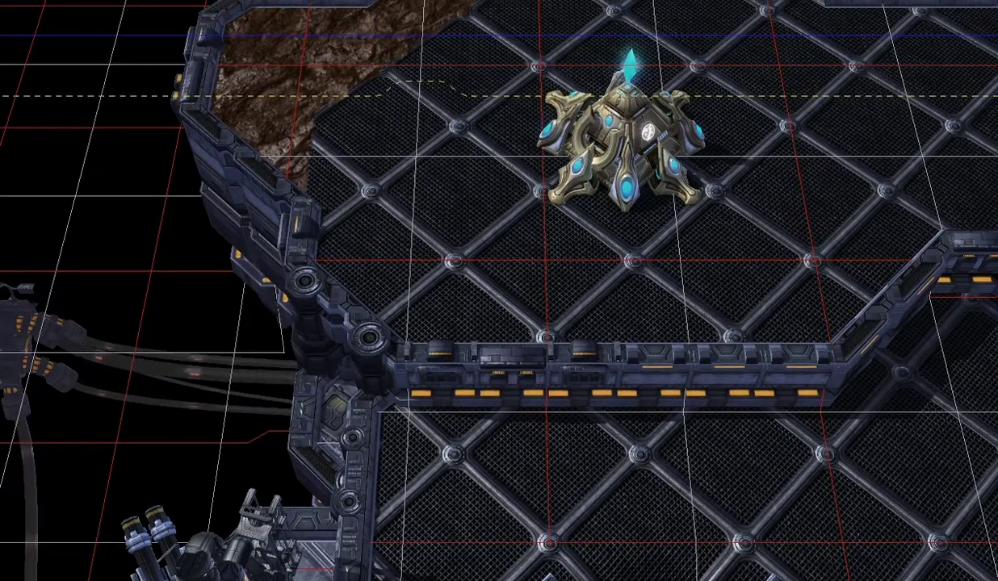
right_drag(154, 44, 239, 103)
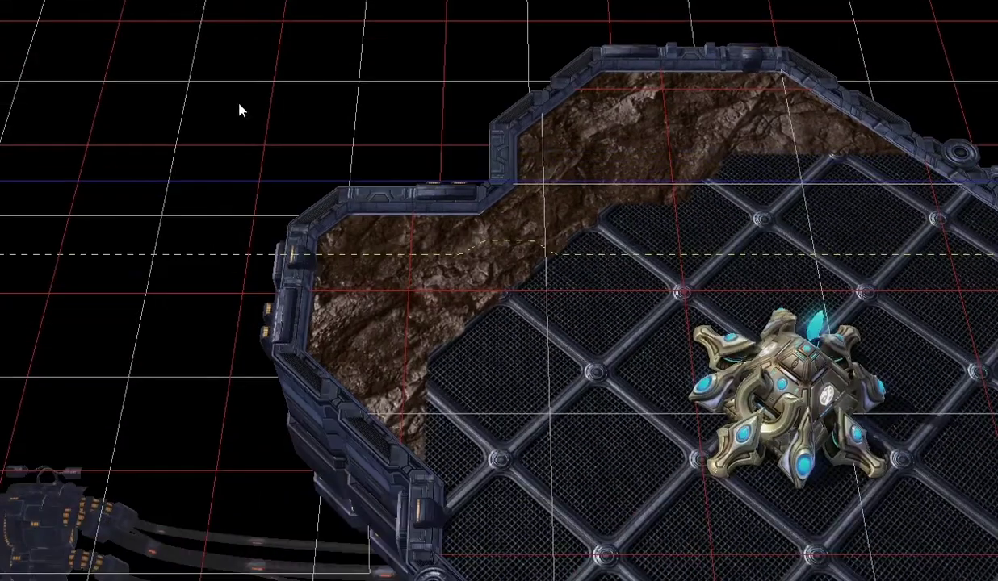
drag(408, 223, 447, 192)
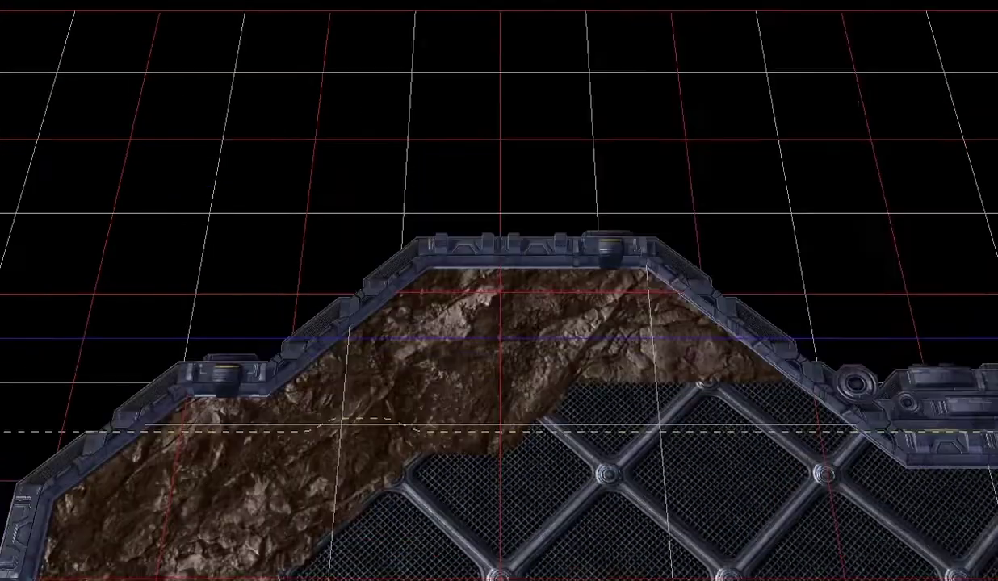
Widen the grating platform further outward around its northwestern corner and along its western side
right_drag(662, 565, 459, 56)
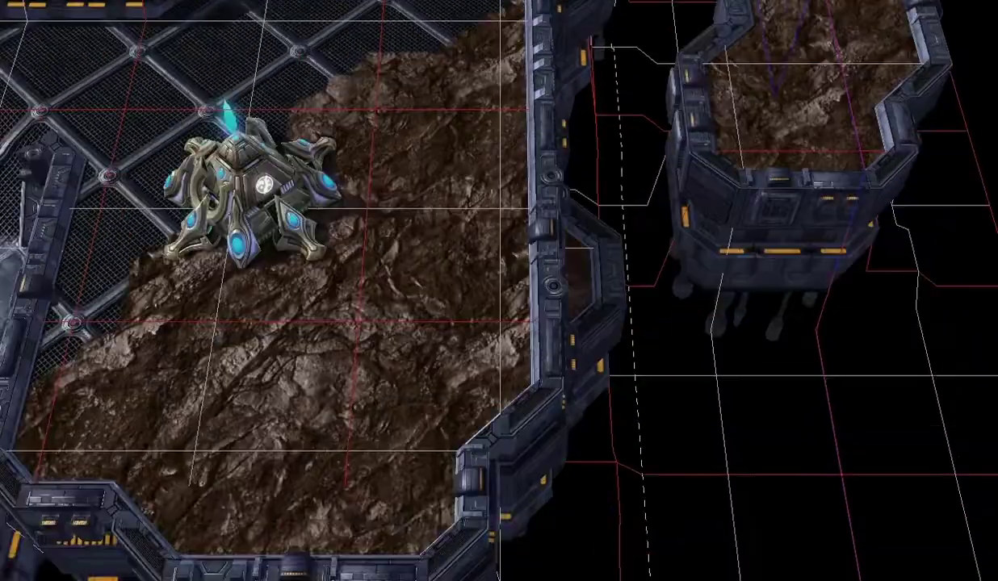
right_drag(162, 283, 985, 473)
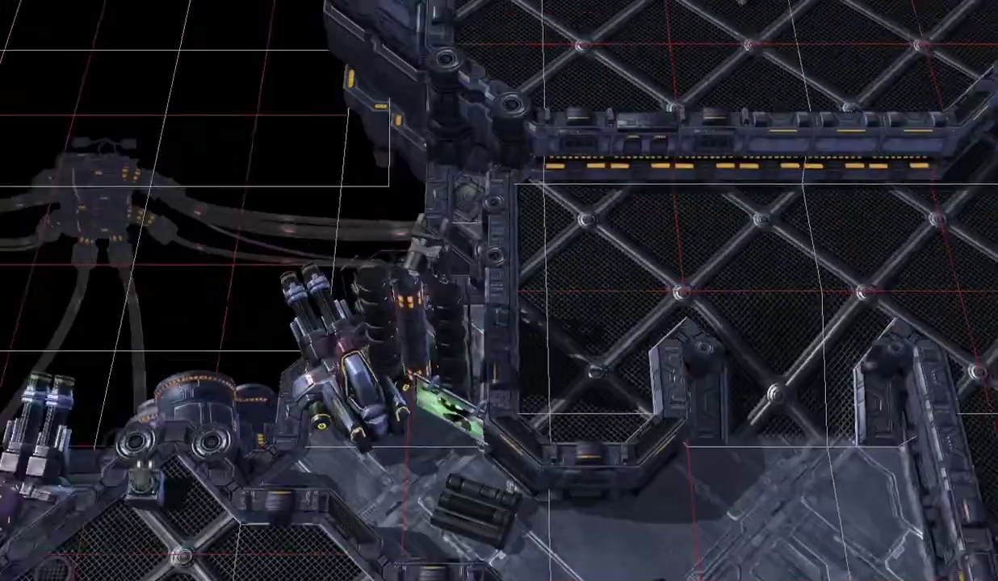
right_drag(500, 121, 314, 449)
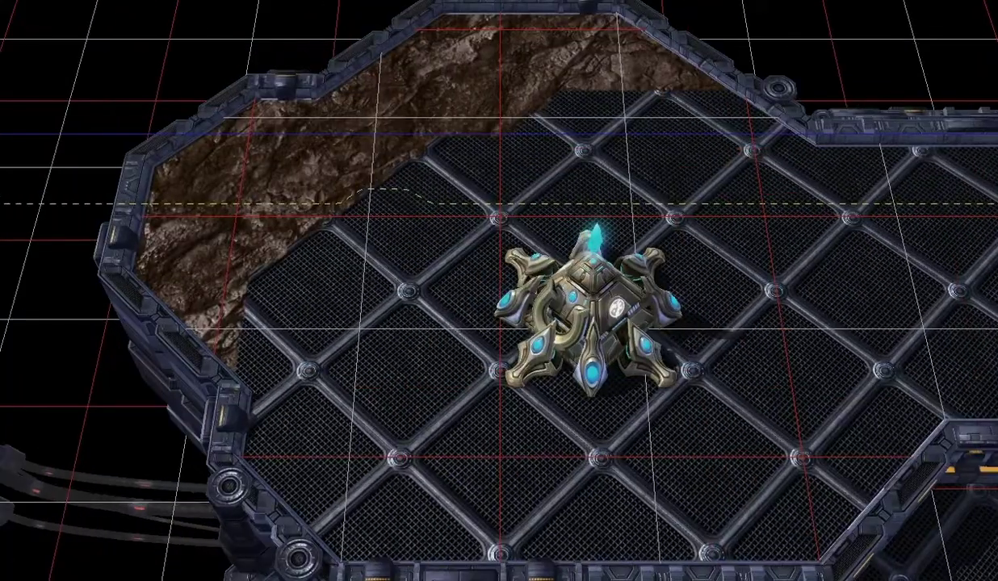
mouse_move(273, 128)
mouse_down()
mouse_move(278, 105)
mouse_move(306, 97)
mouse_move(205, 245)
mouse_move(196, 329)
mouse_move(215, 388)
mouse_move(27, 127)
mouse_up()
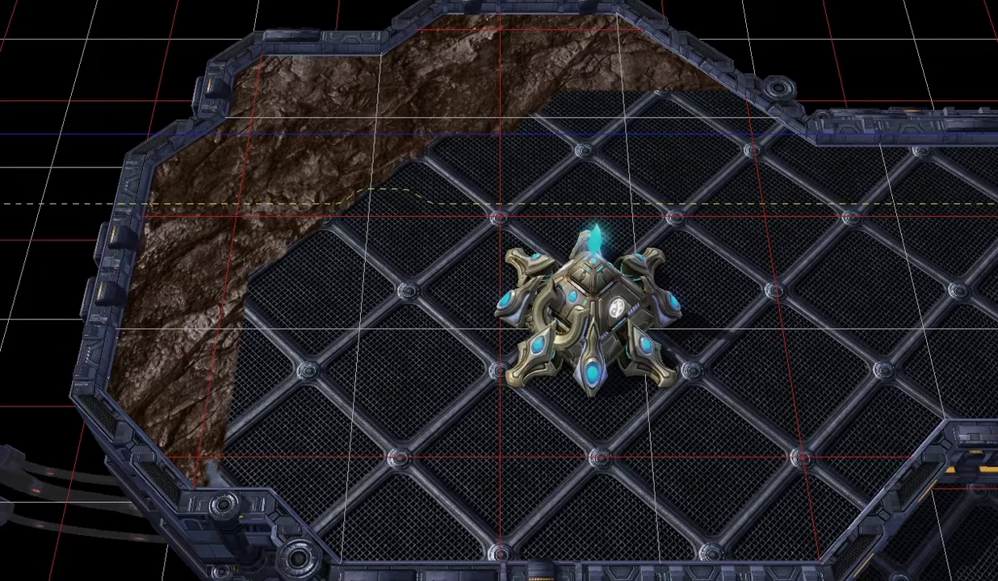
Delete the Nexus on the northern grating platform and place a new one closer to the rock-textured northwestern edge
click(592, 307)
key(Delete)
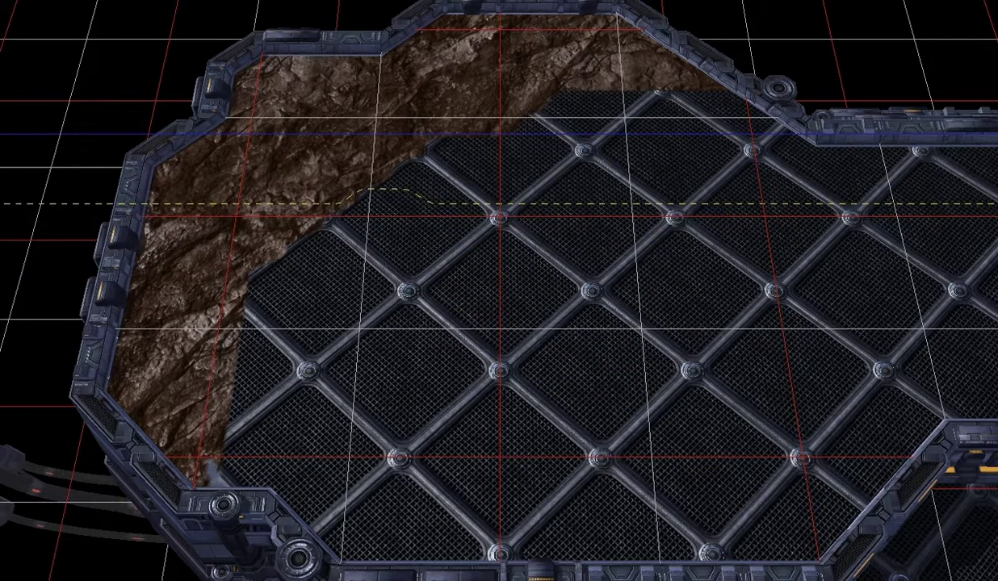
click(392, 180)
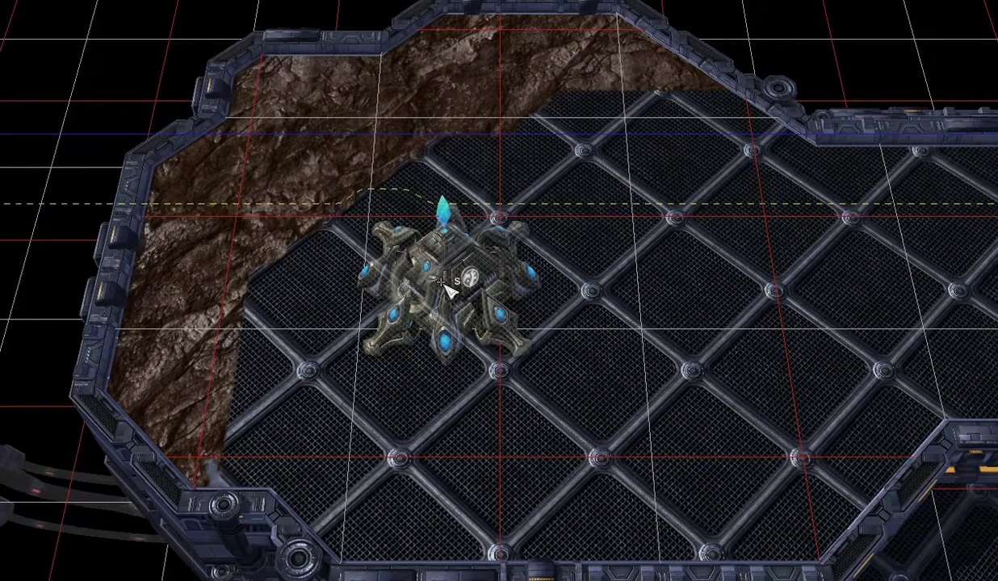
click(448, 286)
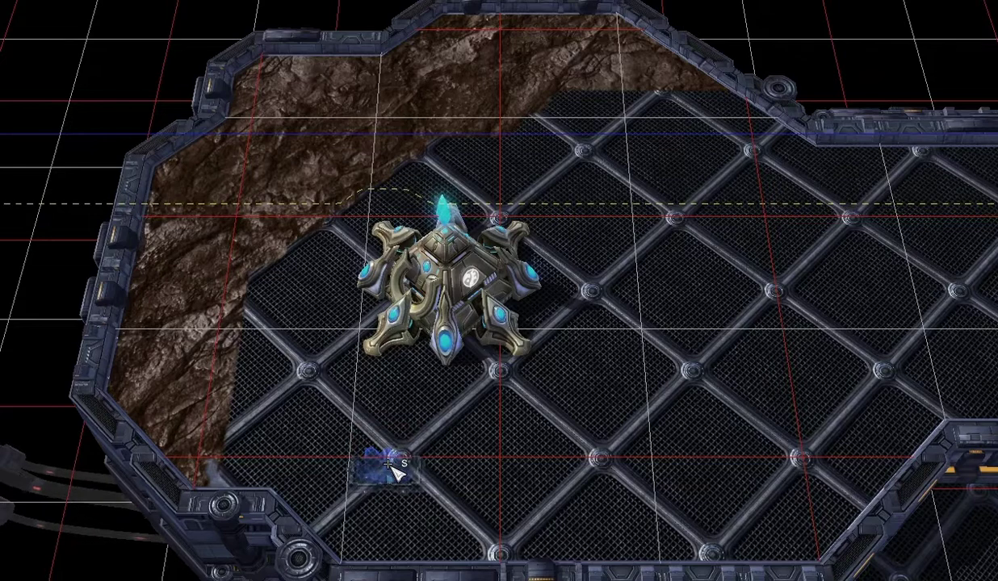
Place eight mineral fields in an arc south of the new Nexus and one vespene geyser on each side of it
click(389, 463)
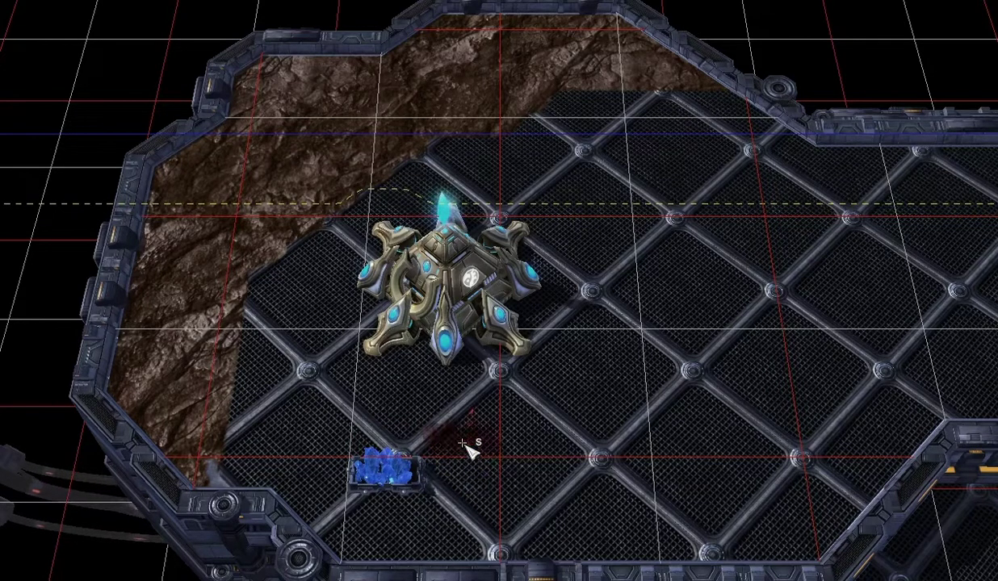
click(468, 500)
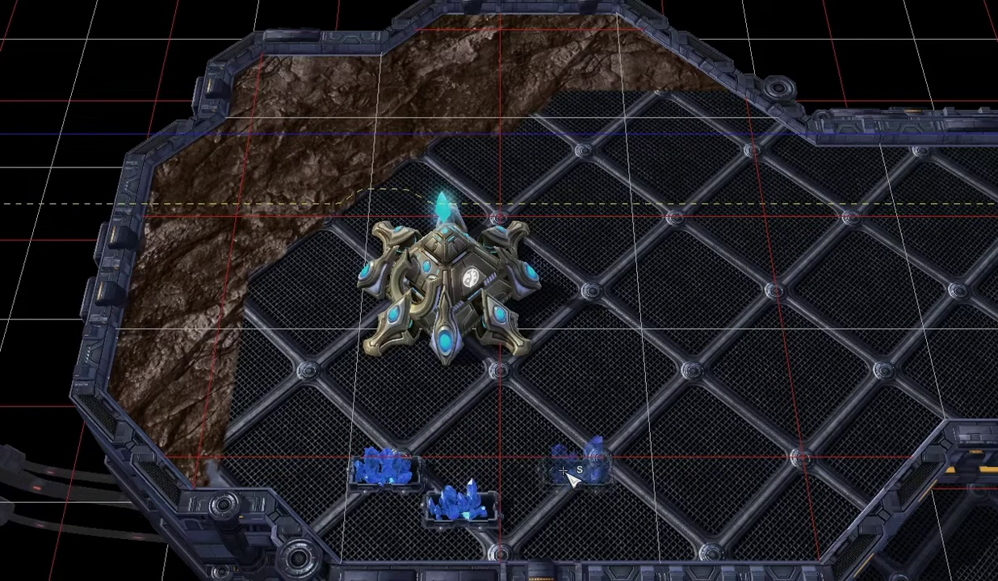
click(543, 467)
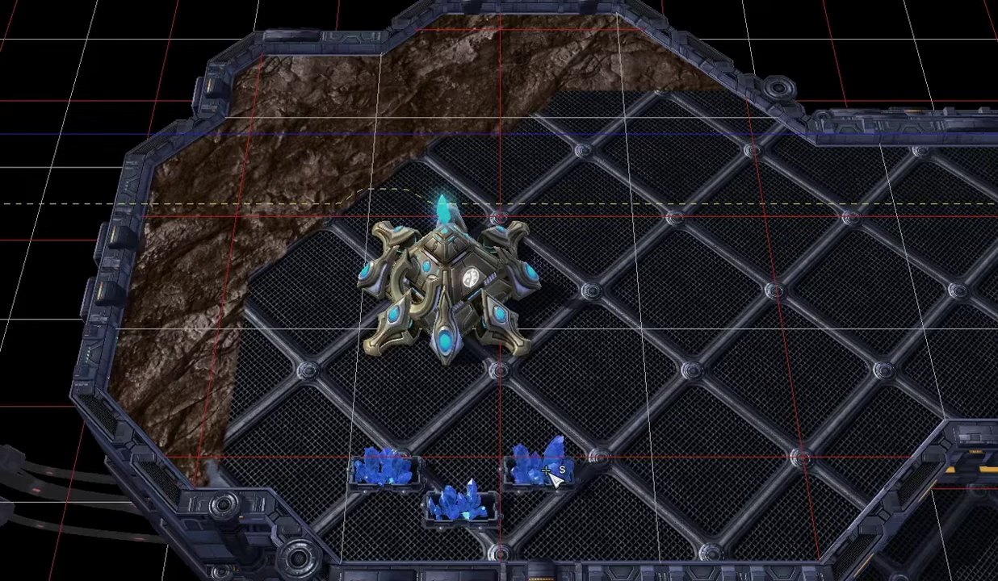
click(620, 505)
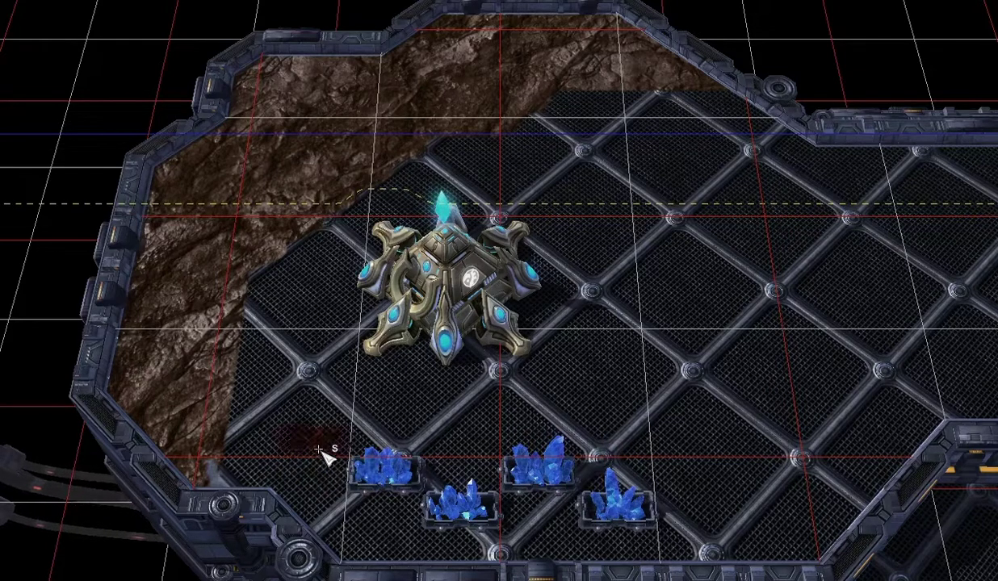
click(279, 478)
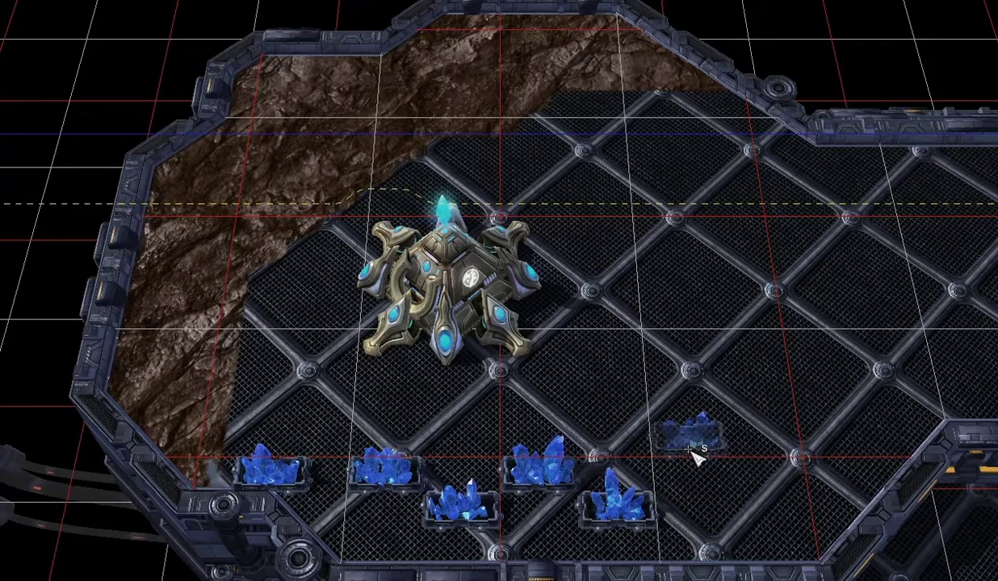
click(693, 455)
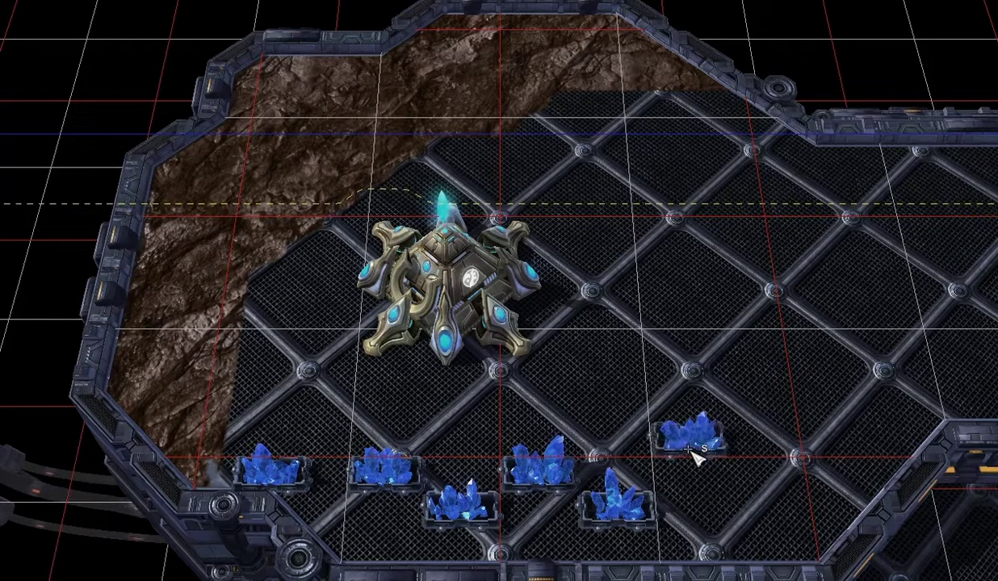
click(729, 405)
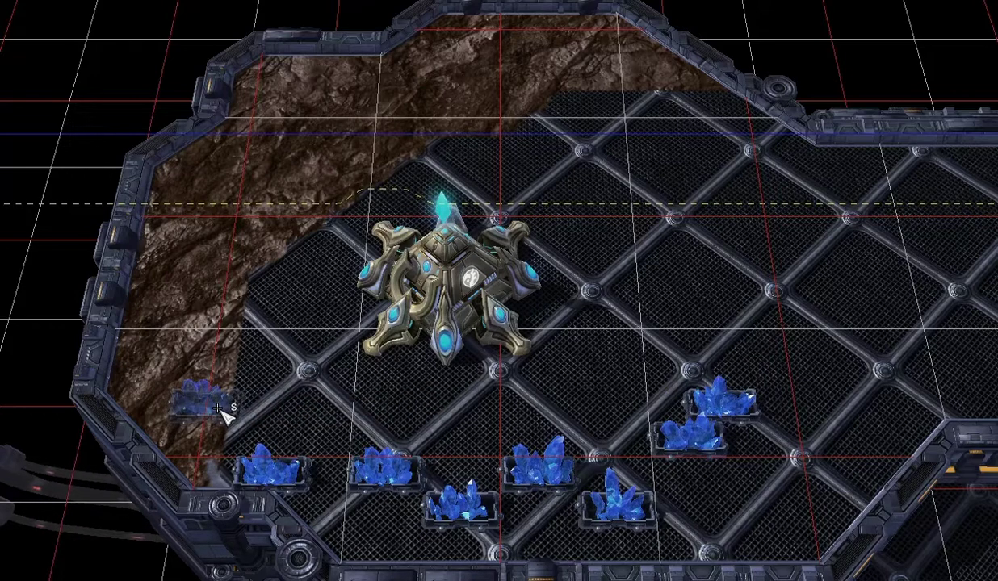
click(217, 409)
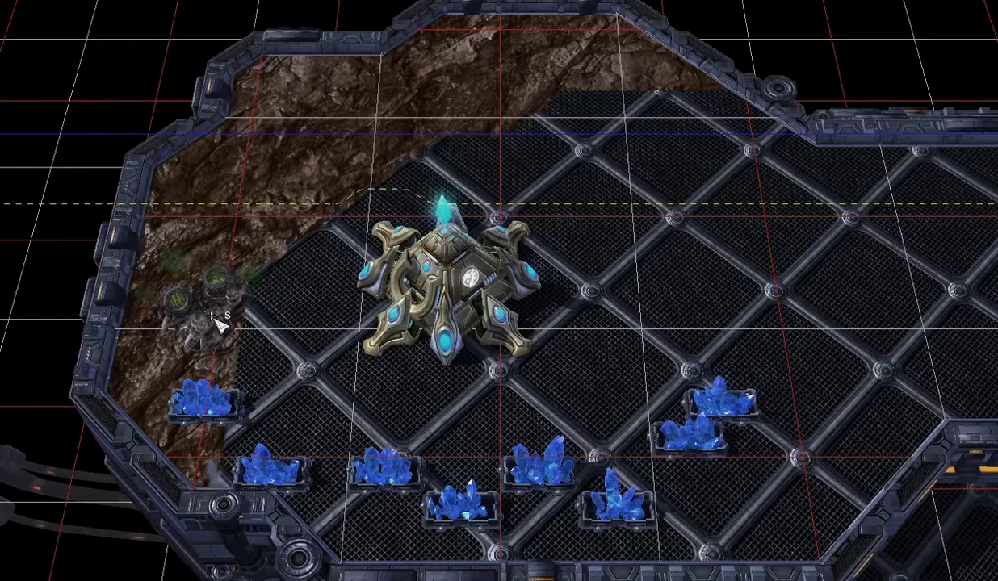
click(214, 319)
click(694, 315)
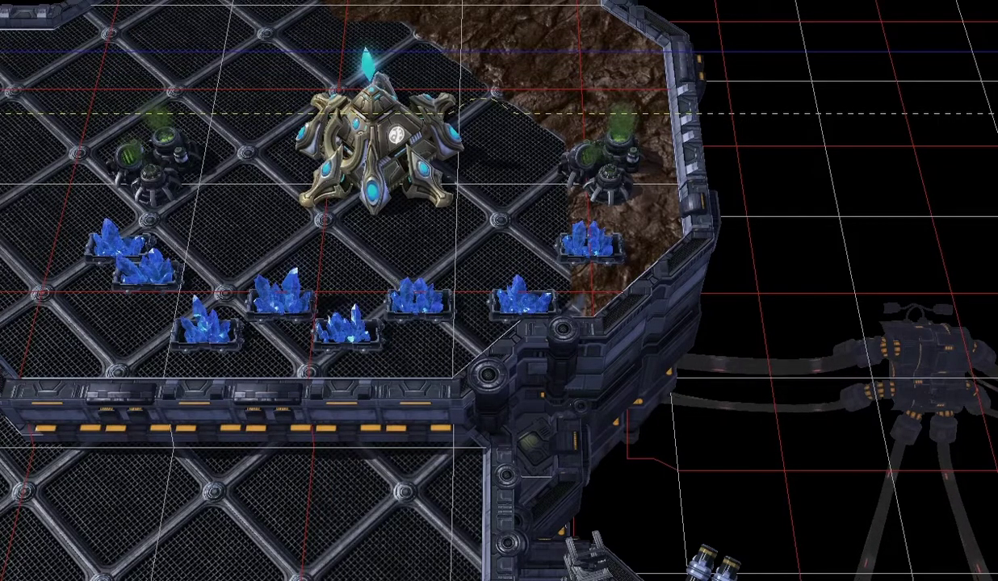
Place eight blue mineral fields in an arc south and west of the rock-platform Nexus, with one vespene geyser just north of the arc's western end
right_drag(727, 291, 564, 386)
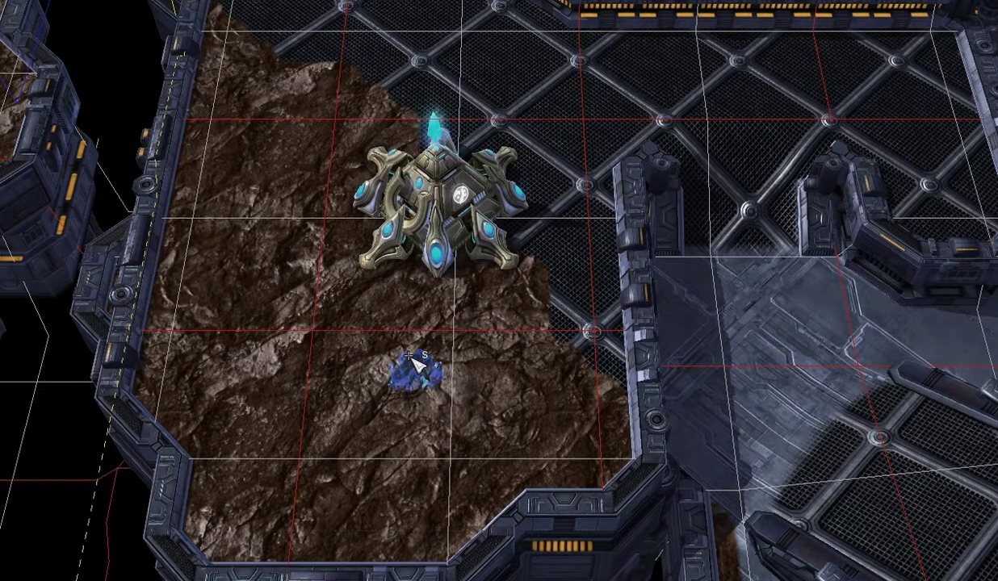
click(409, 355)
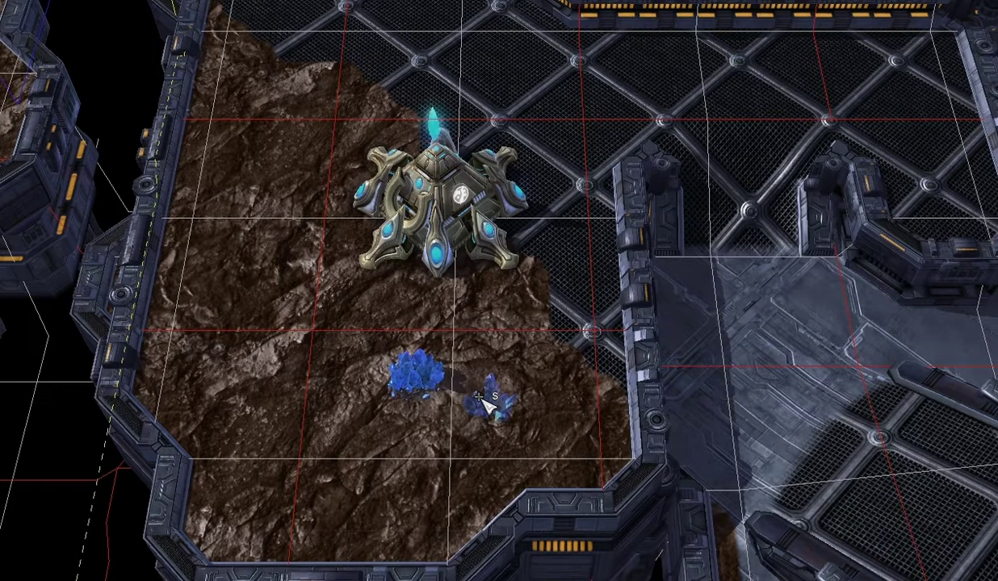
click(478, 395)
click(555, 371)
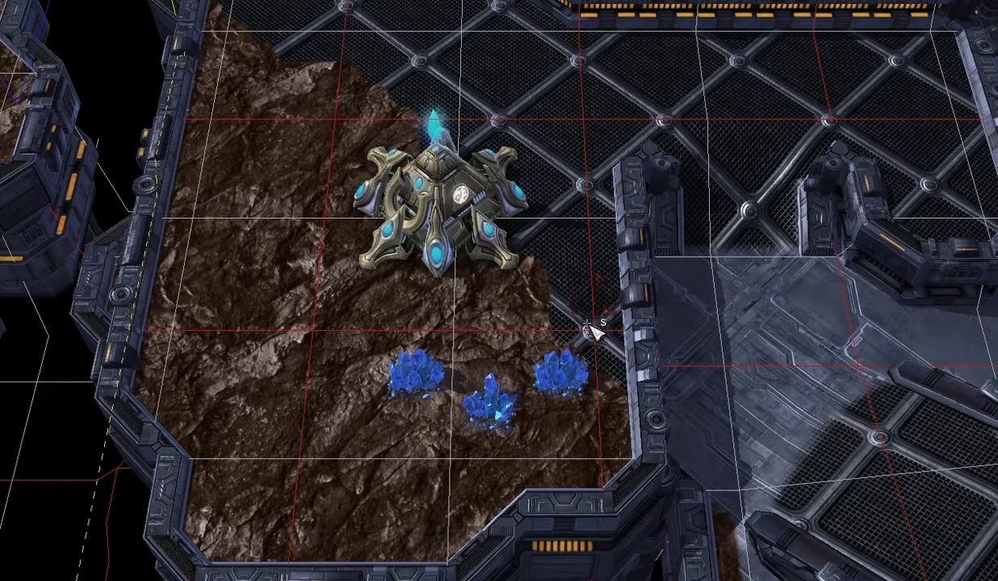
click(349, 395)
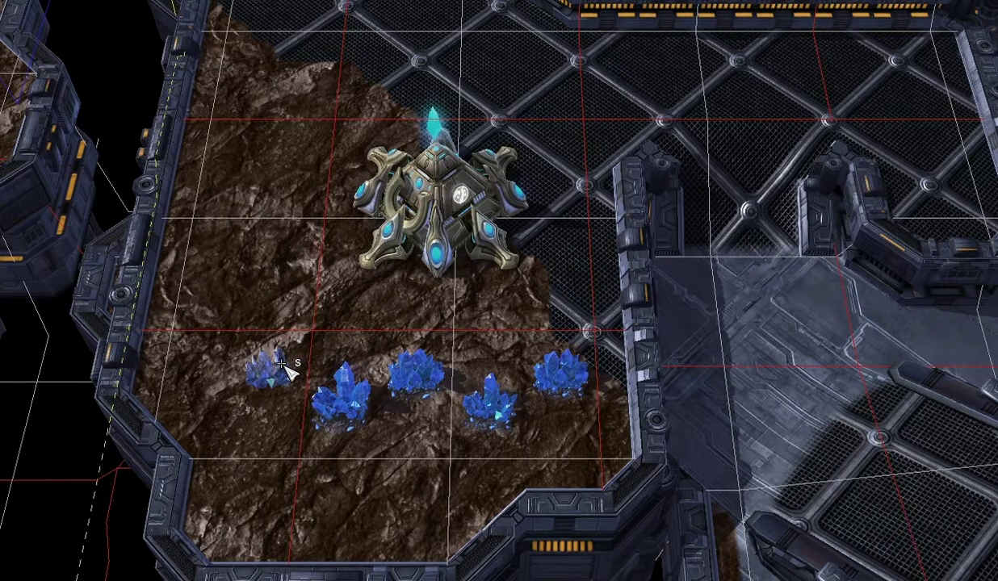
click(269, 371)
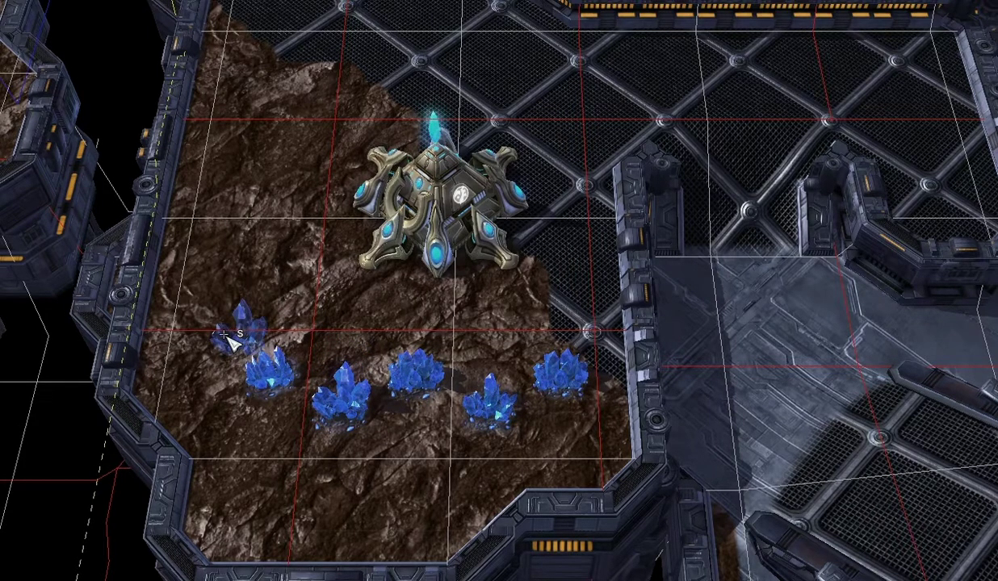
click(205, 338)
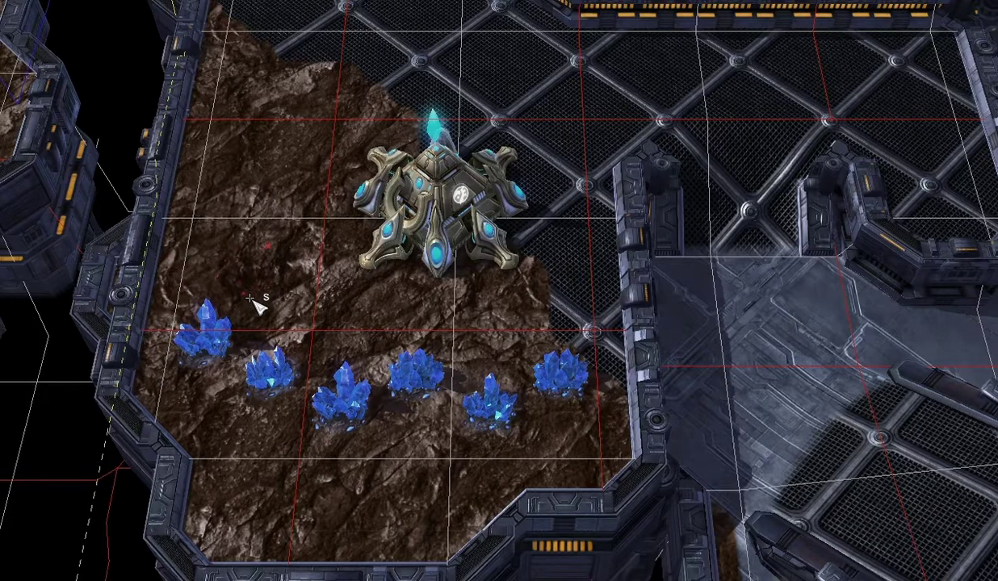
click(220, 294)
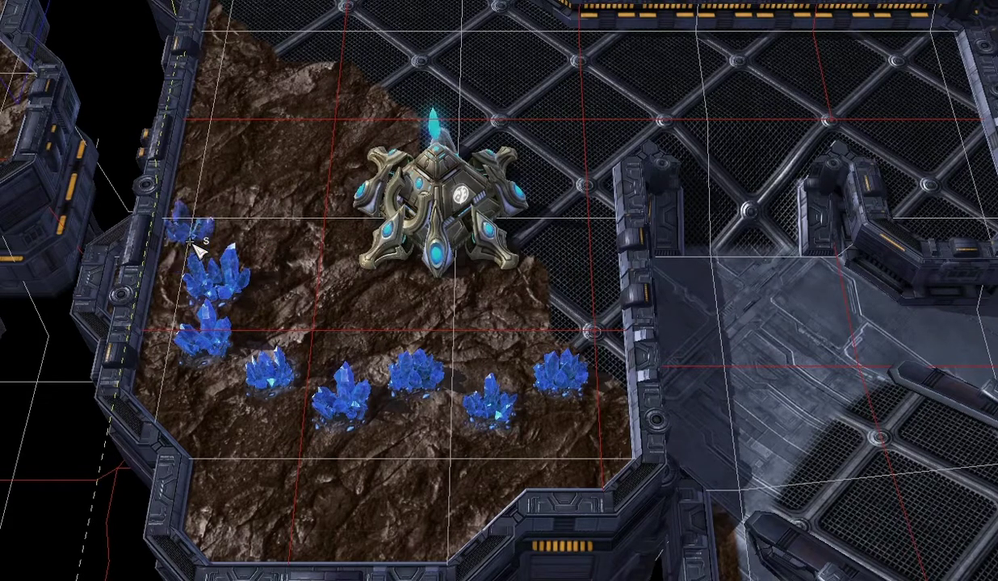
click(194, 246)
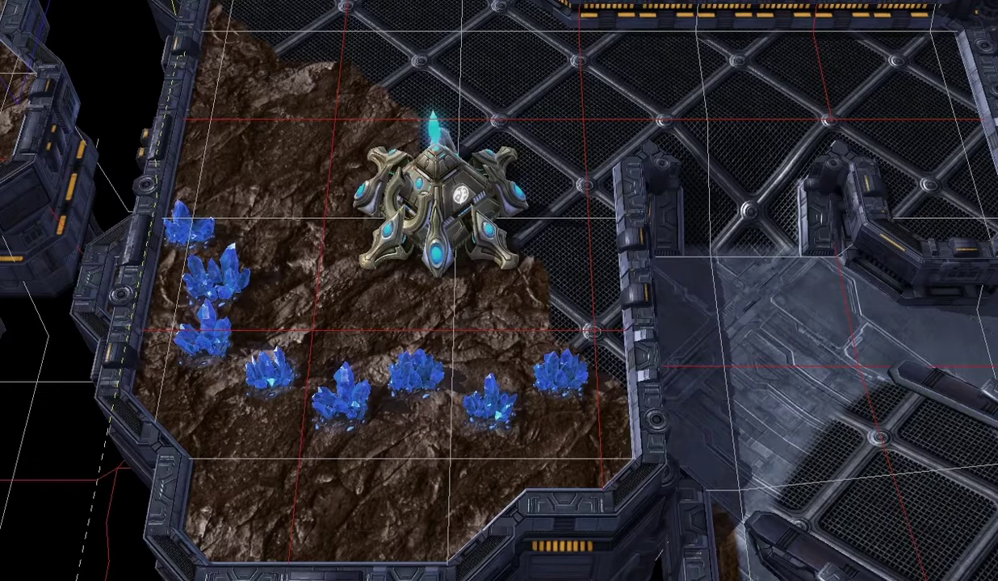
click(222, 179)
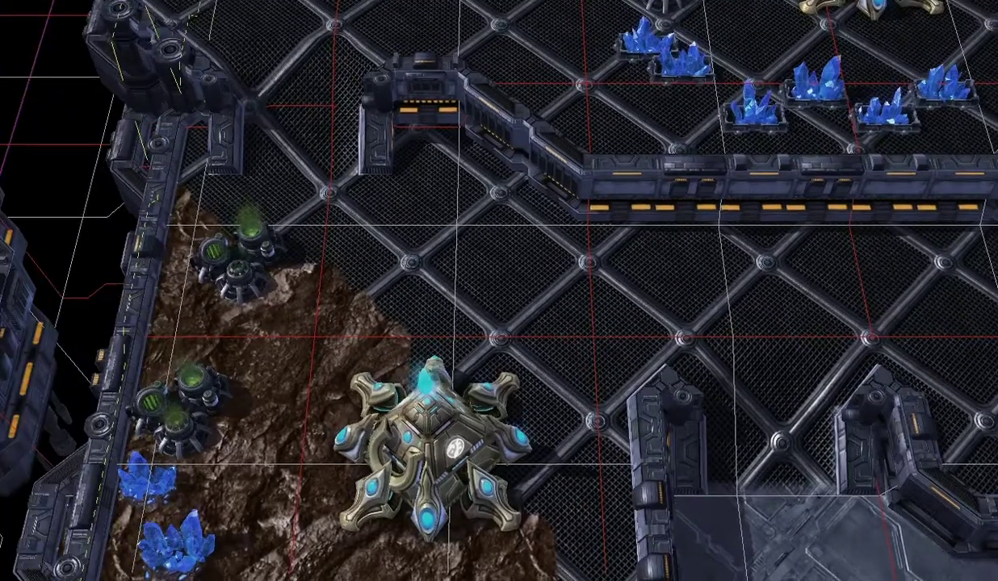
click(213, 314)
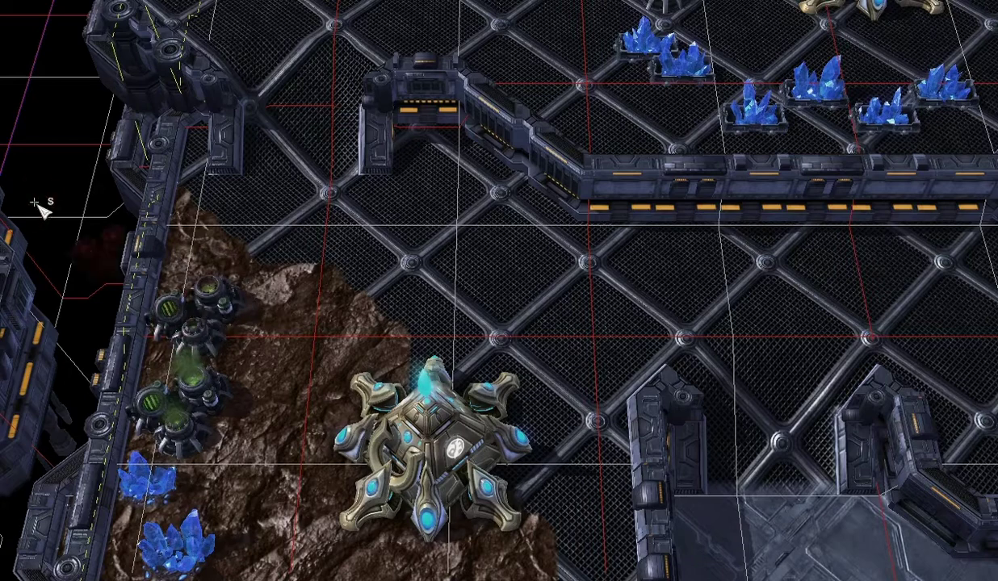
key(ctrl+z)
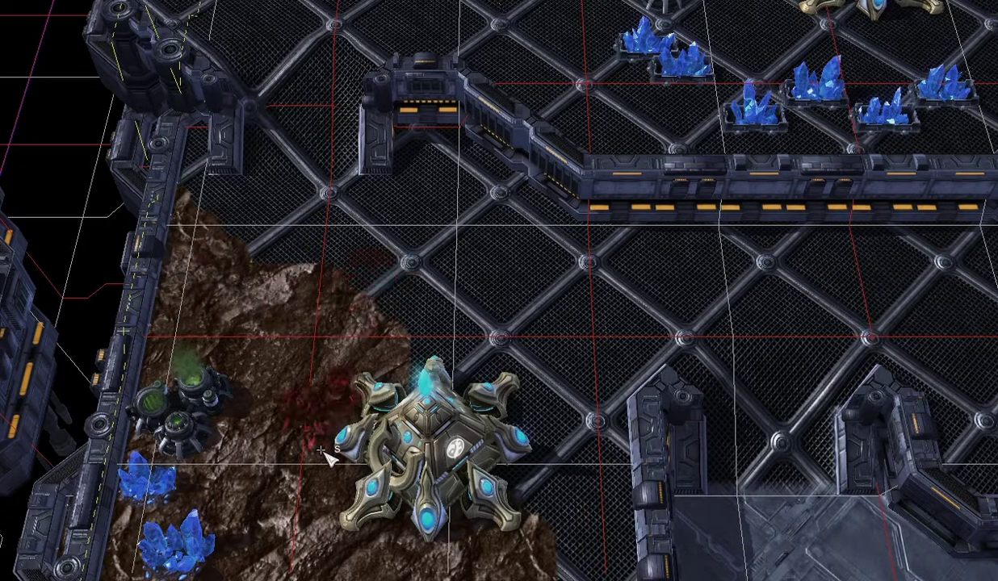
key(Escape)
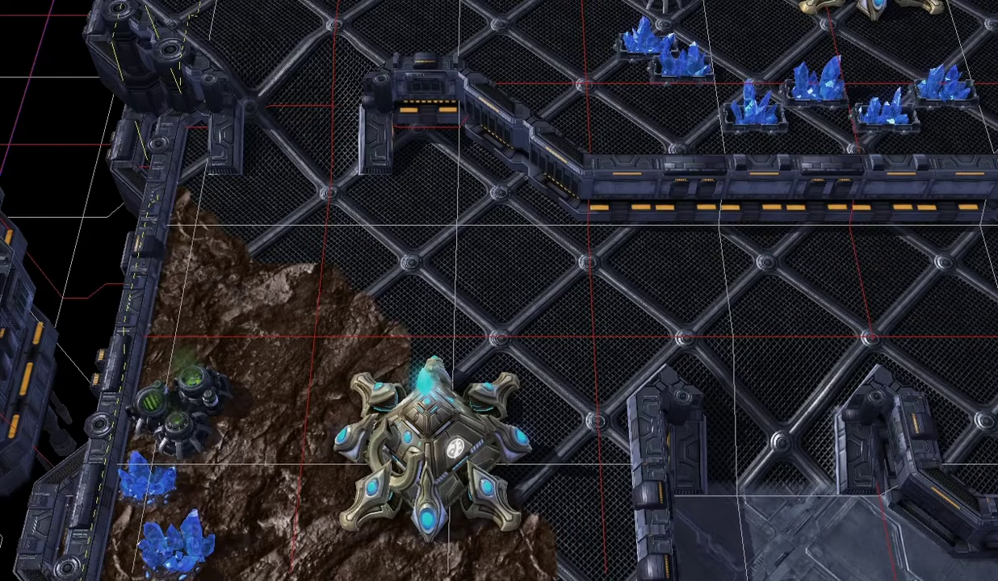
Add a second vespene geyser directly north of the first one, along the platform's western wall
right_drag(484, 420, 363, 134)
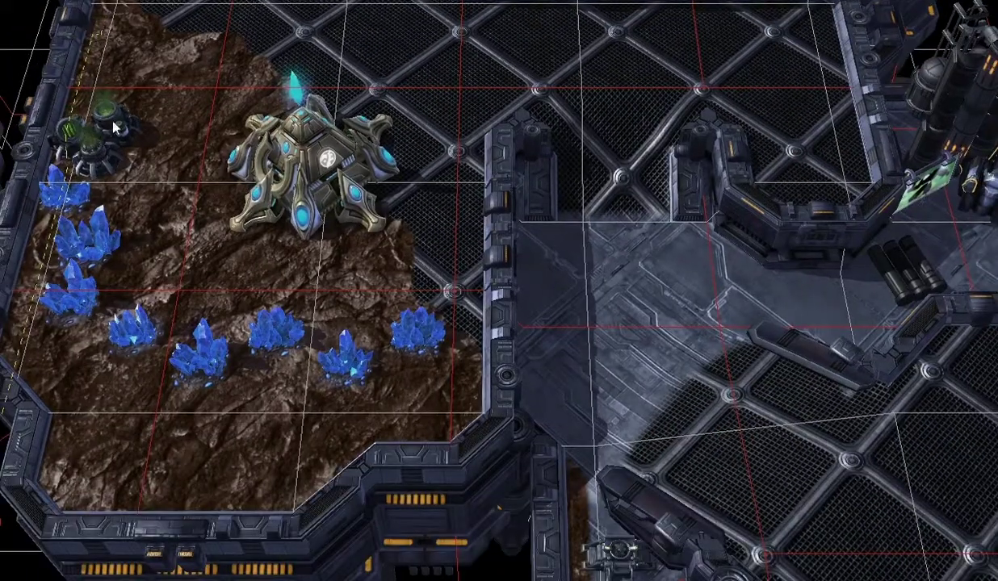
key(ctrl+v)
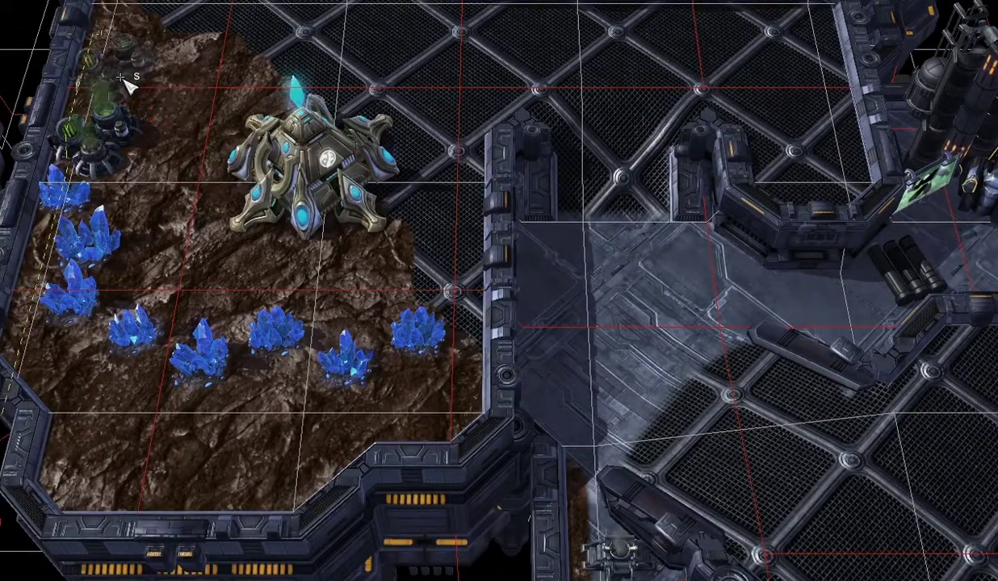
click(121, 77)
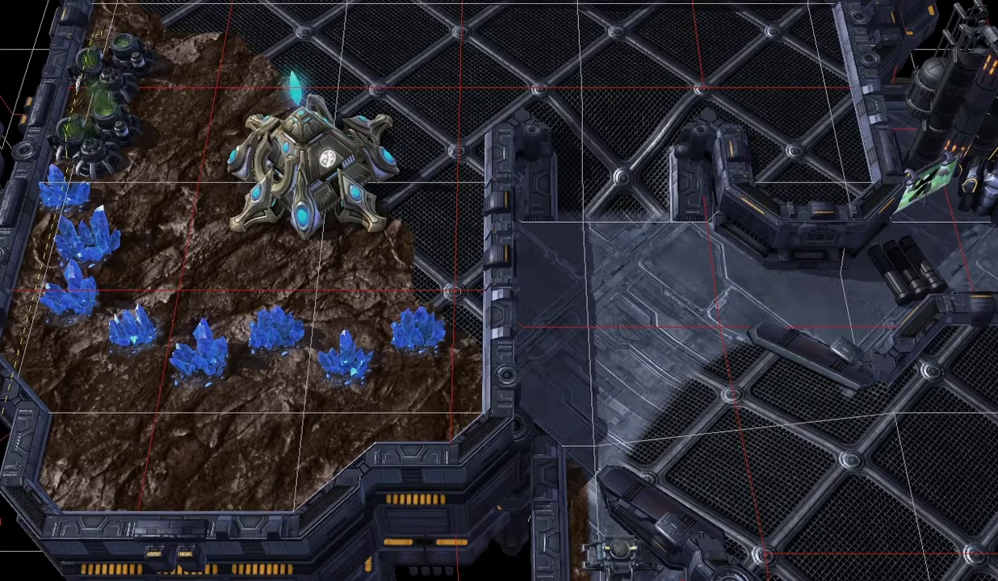
On the natural rock plateau at the map's eastern edge, place a vespene geyser east of the Nexus and eight blue mineral fields in an arc north of it
right_drag(888, 282, 126, 230)
right_drag(210, 49, 162, 50)
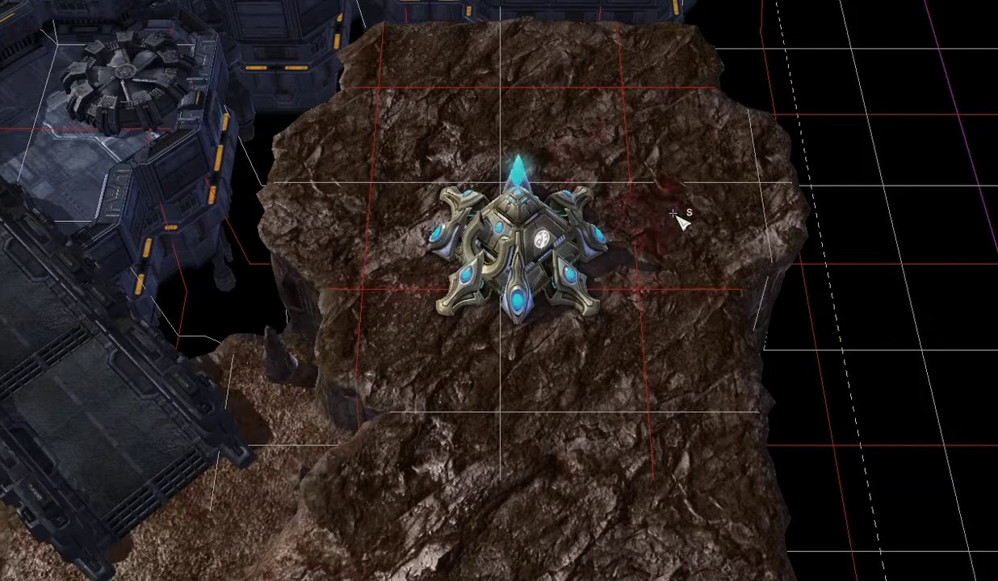
click(741, 199)
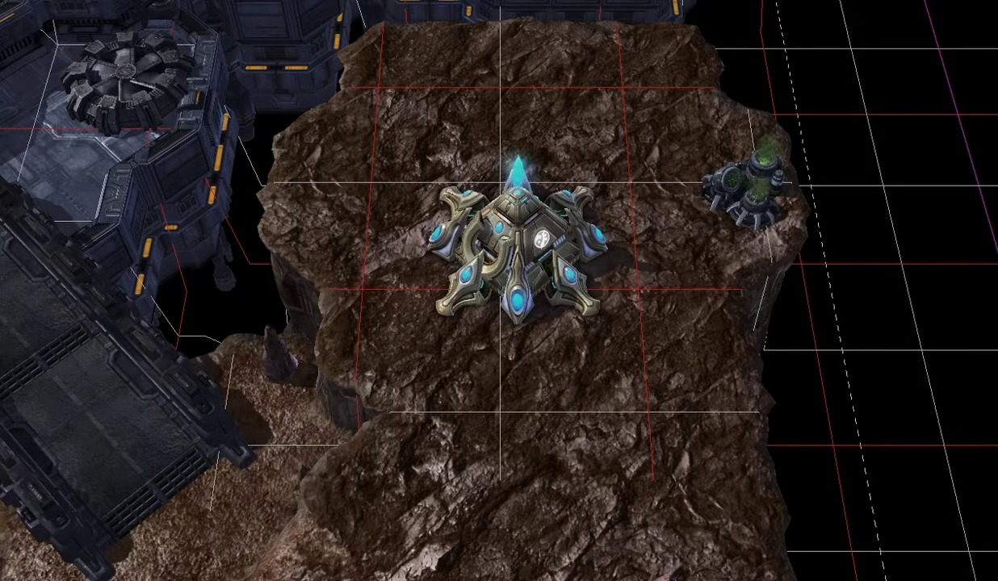
click(408, 101)
click(452, 72)
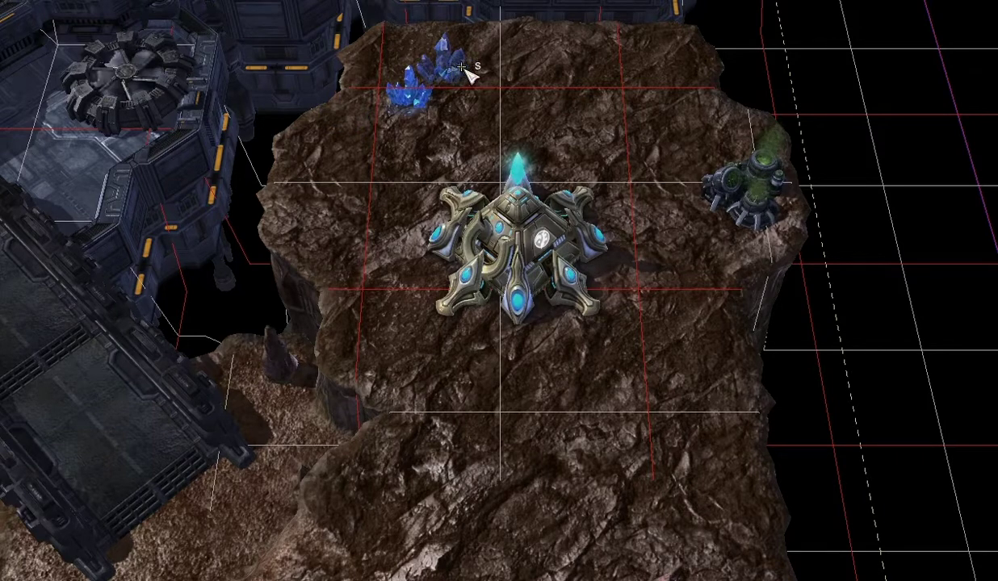
click(488, 73)
click(549, 97)
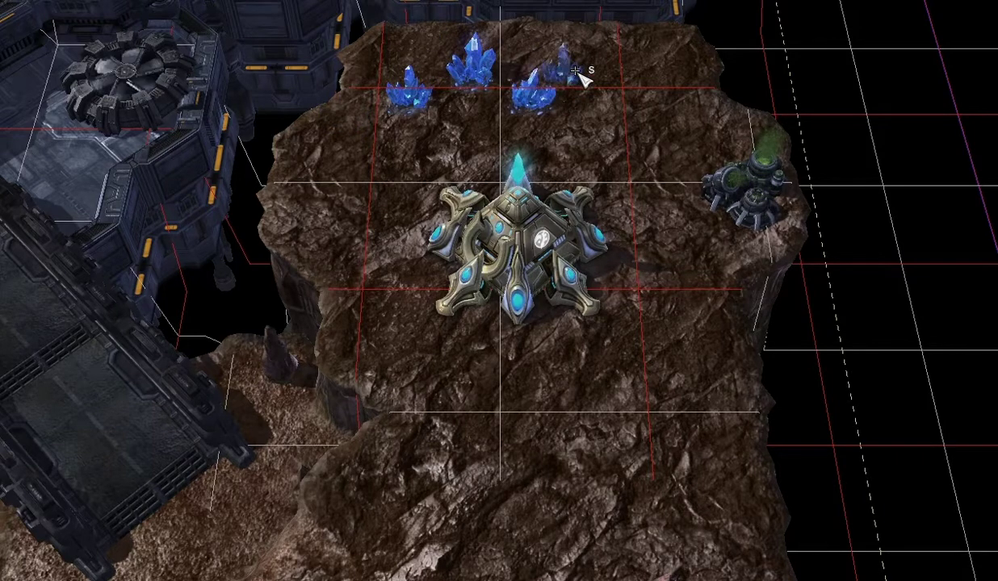
click(596, 73)
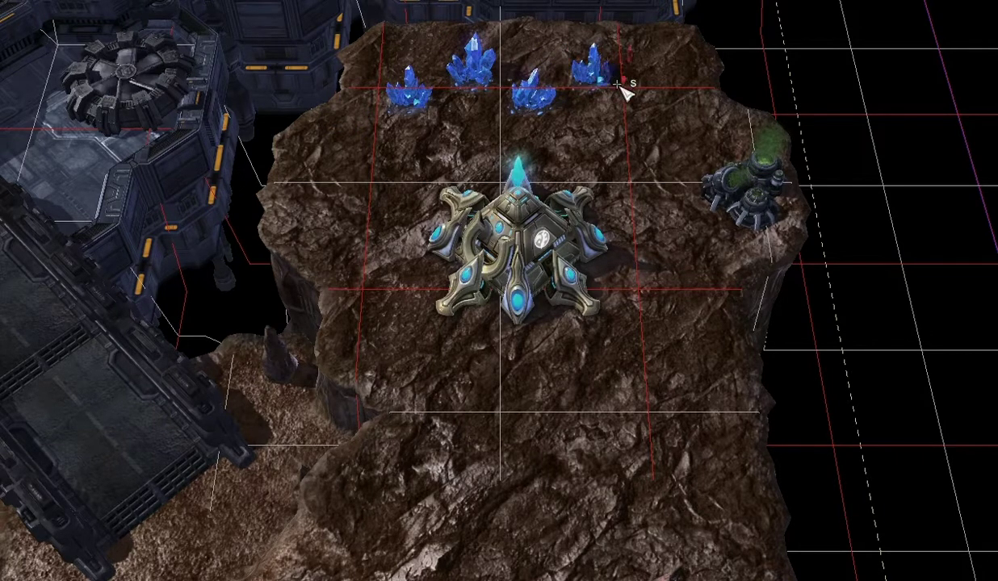
click(658, 107)
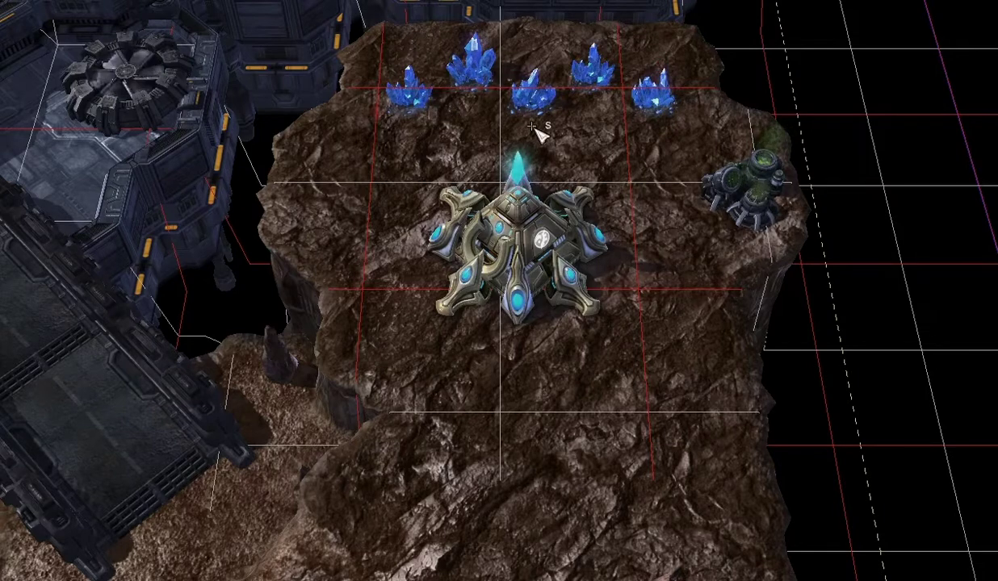
click(723, 134)
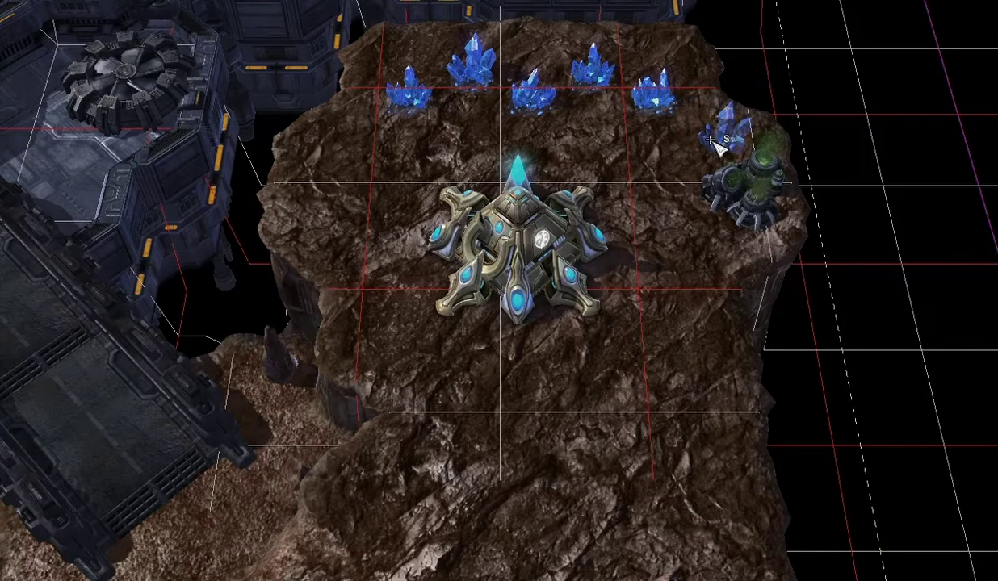
click(363, 133)
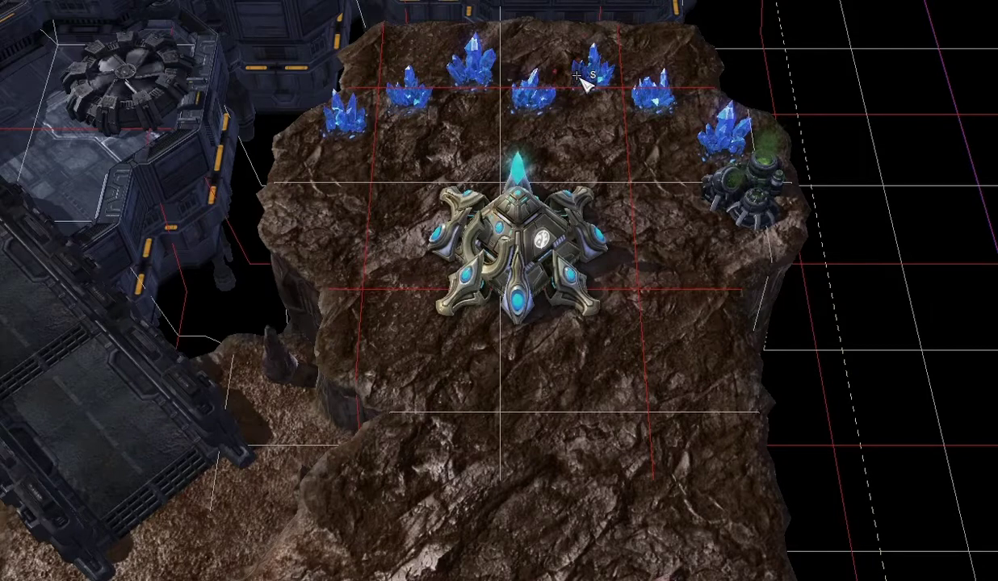
click(305, 162)
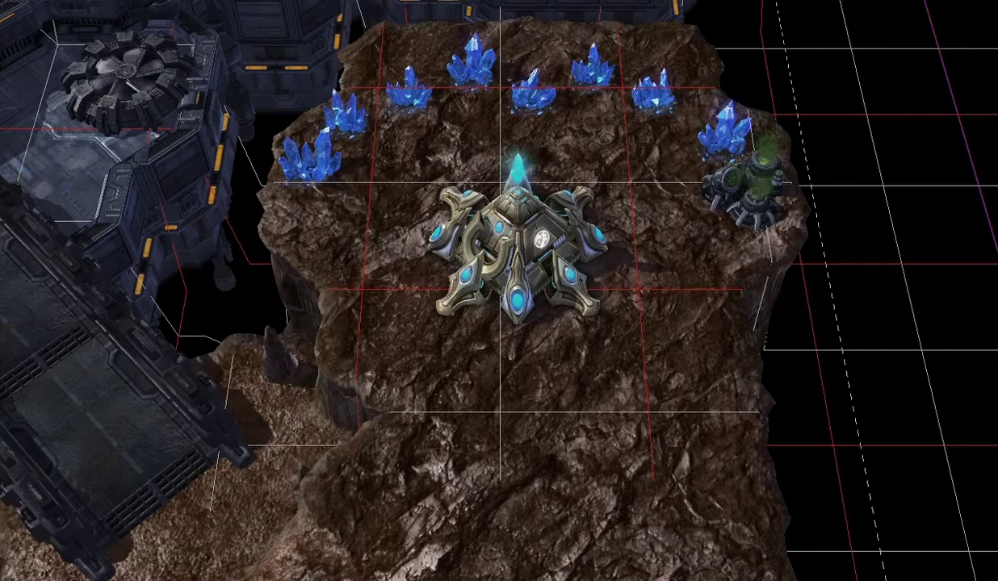
Delete the geyser east of the Nexus and extend the plateau's eastern edge into the void with natural rock cliff
click(716, 207)
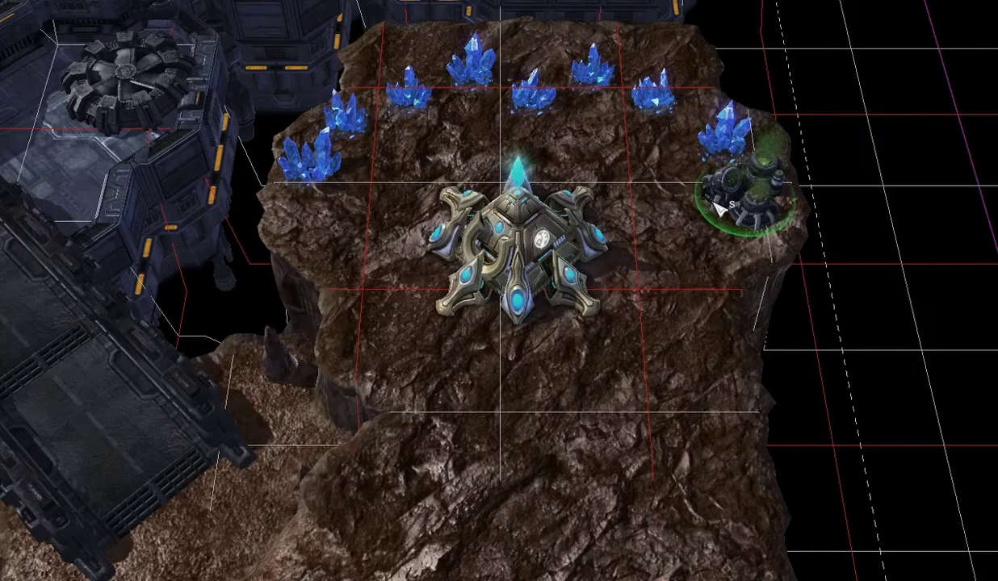
key(Delete)
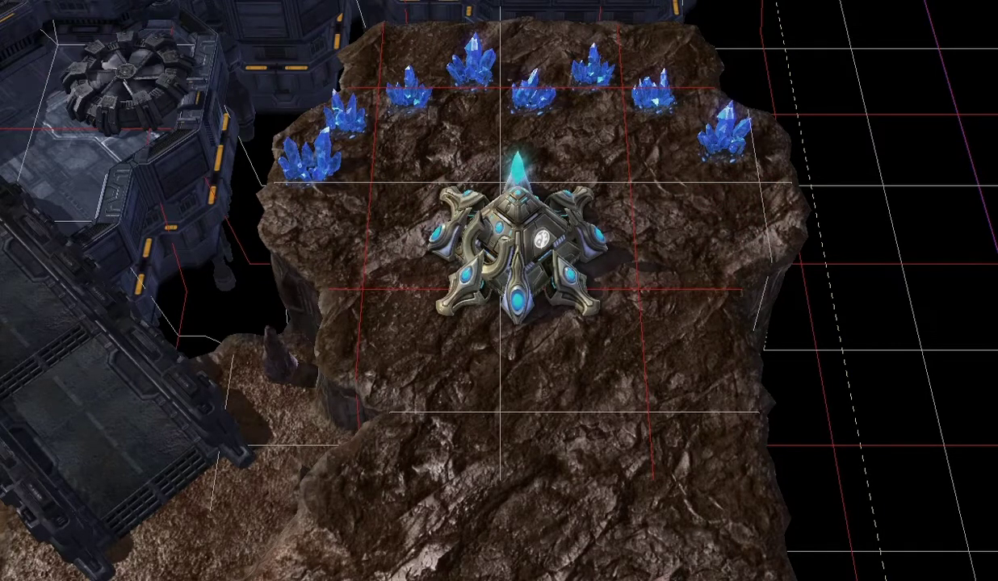
click(757, 236)
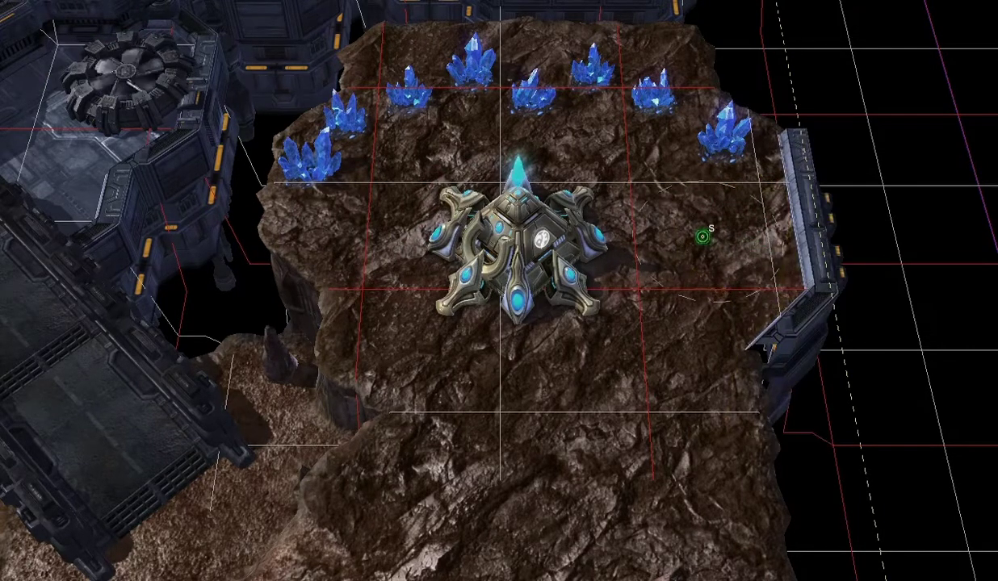
key(ctrl+z)
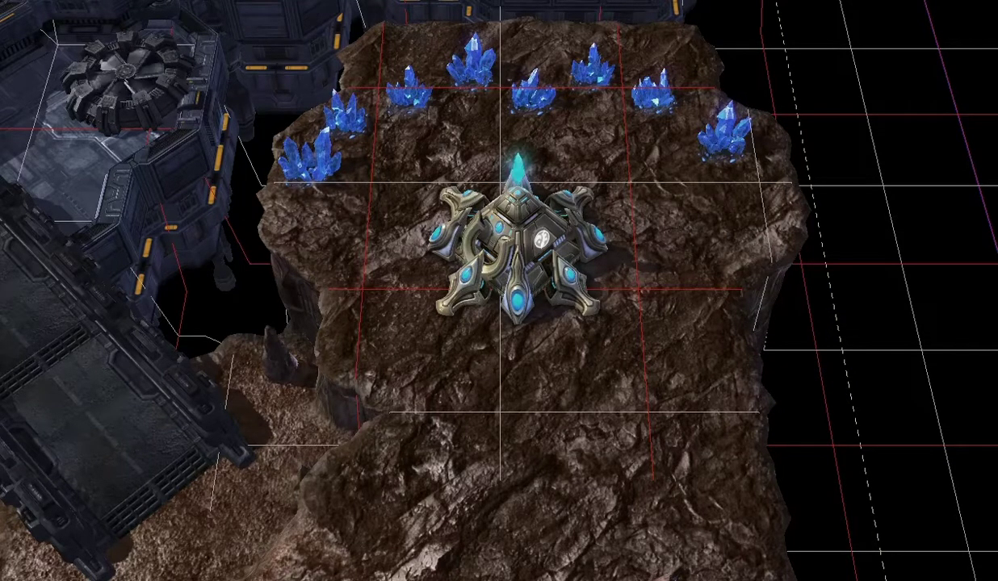
click(769, 235)
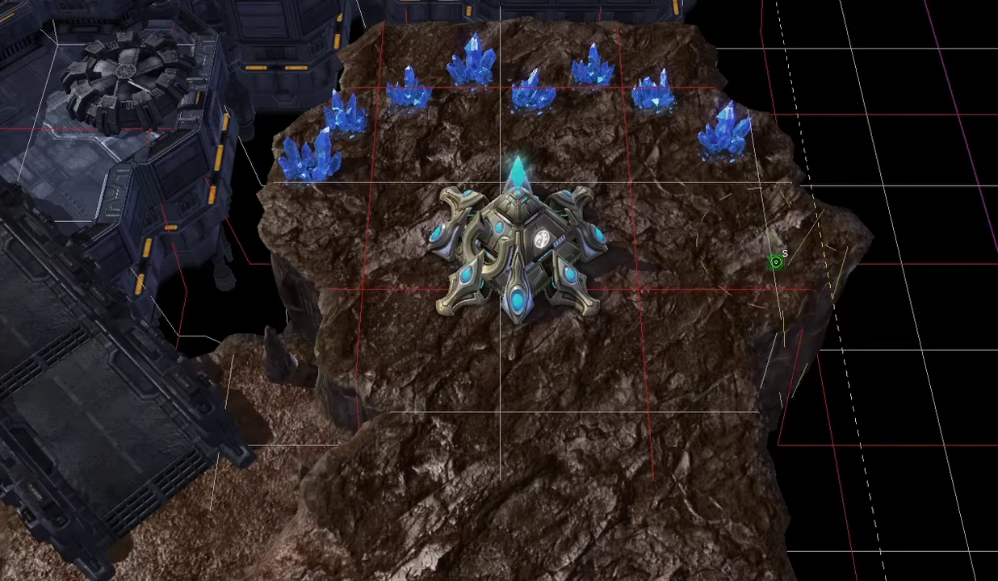
drag(776, 262, 782, 314)
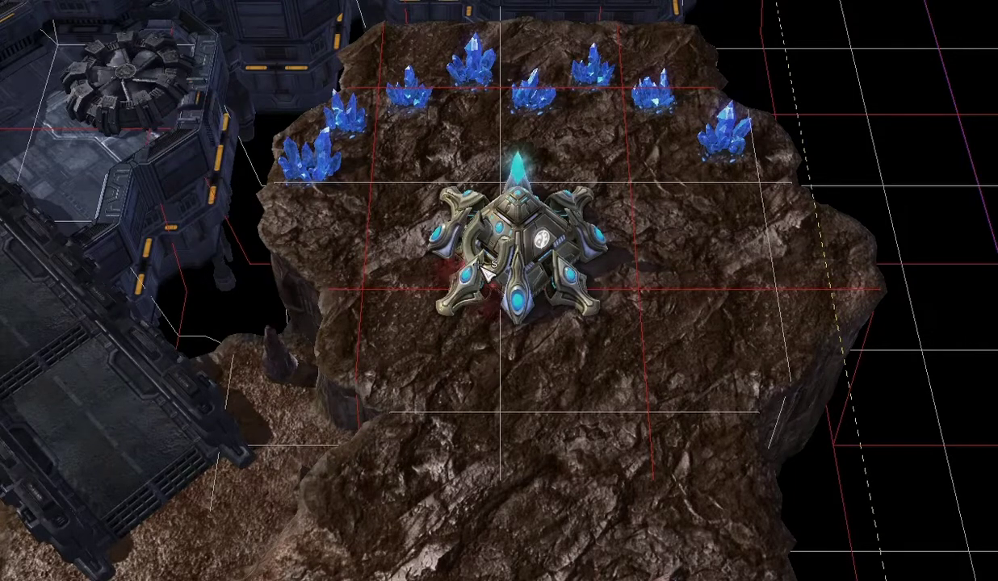
drag(751, 234, 766, 314)
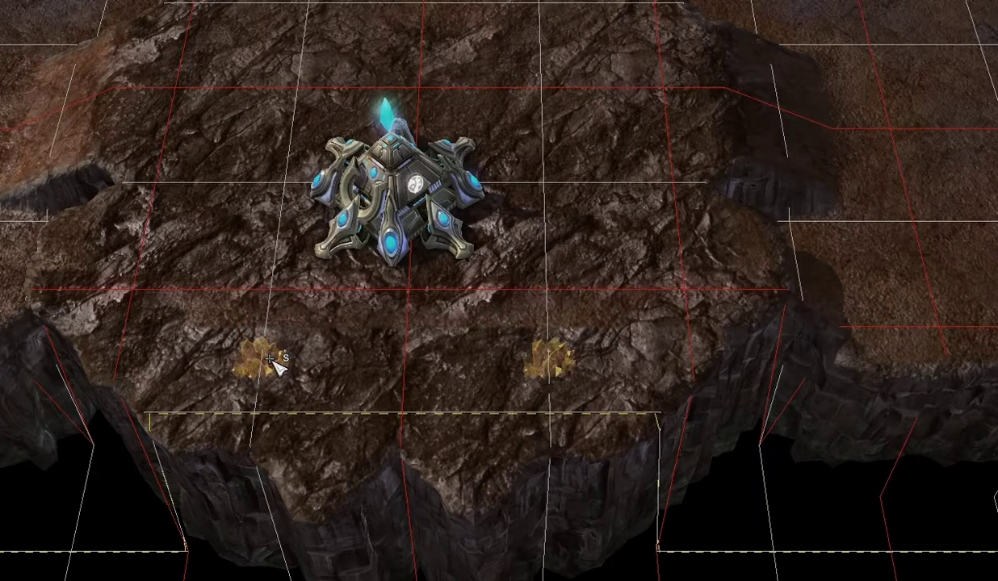
Place eight gold mineral fields in an arc south of the Nexus, with a vespene geyser beyond each end
click(273, 363)
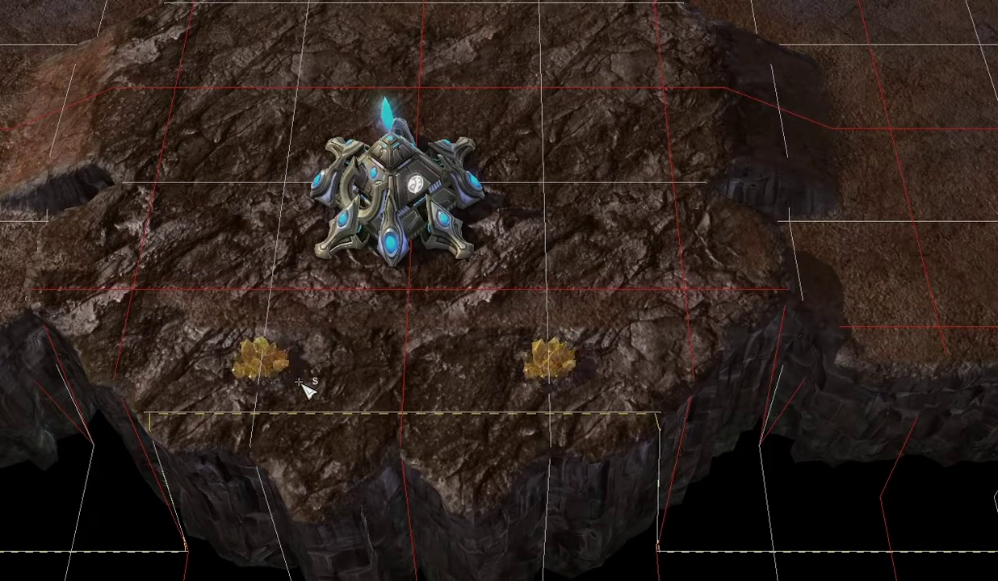
click(321, 391)
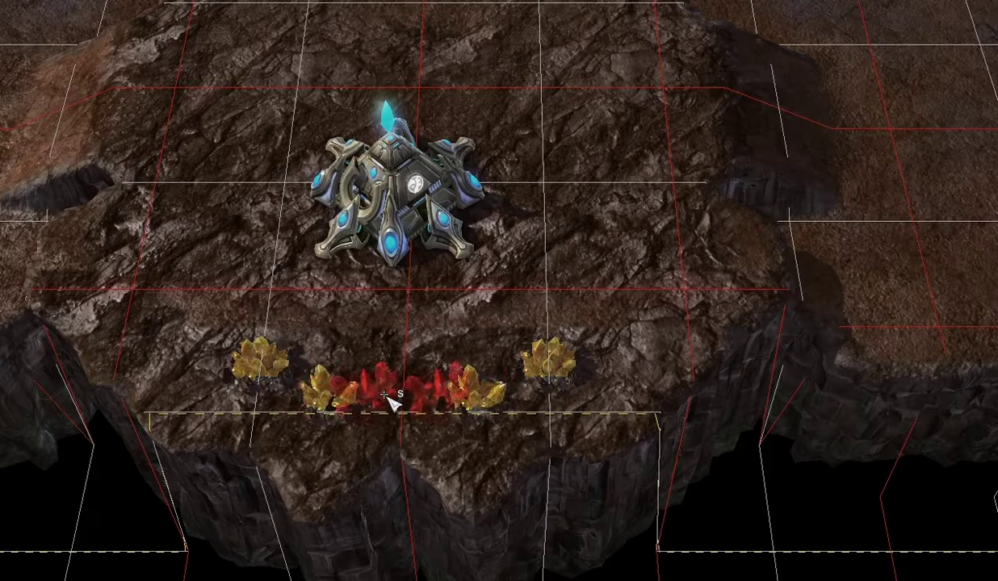
click(230, 336)
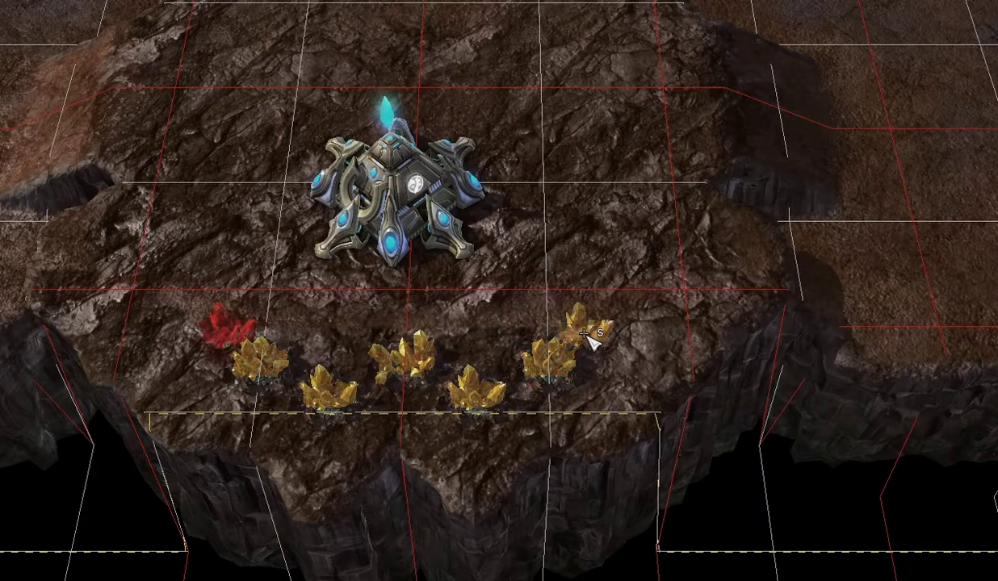
click(196, 333)
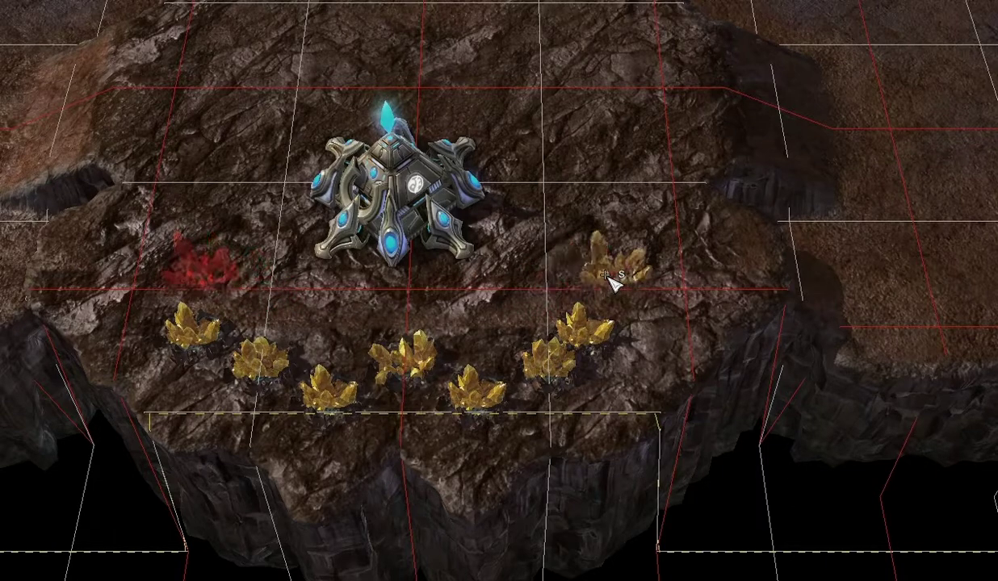
click(636, 309)
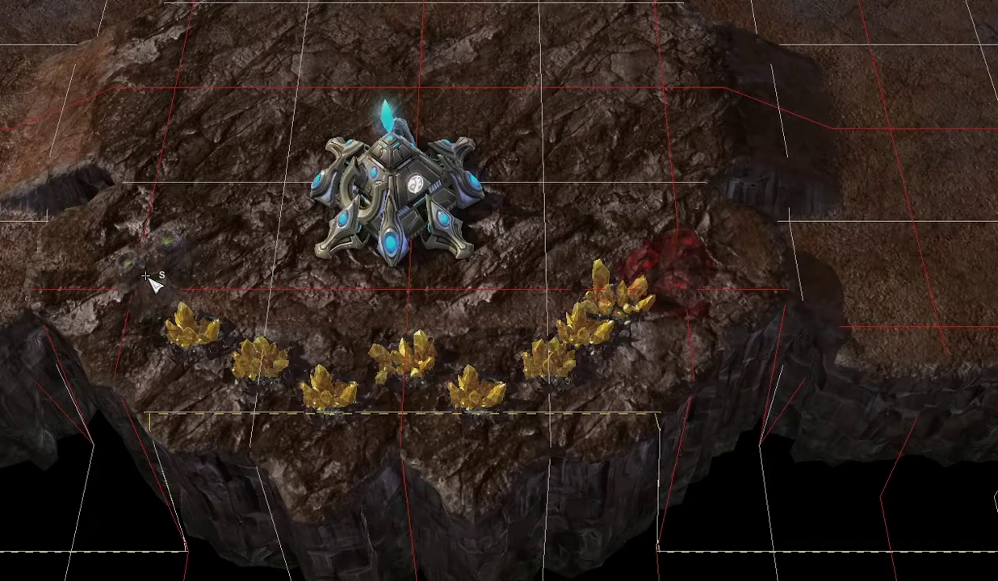
click(159, 257)
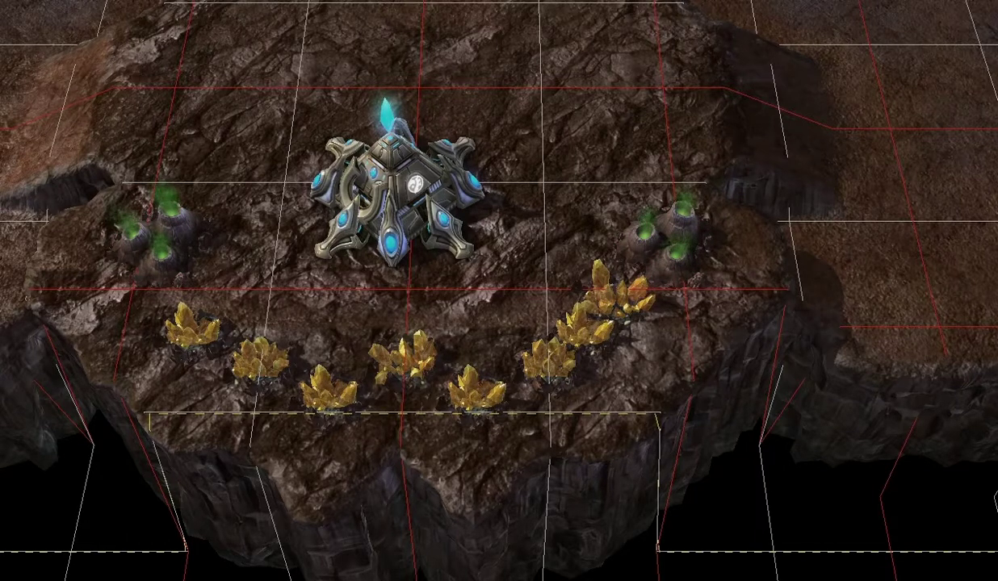
Place three red blood splatter doodads along the diagonal metal ramp that joins the rock ground to the metal platform
right_drag(477, 89, 516, 371)
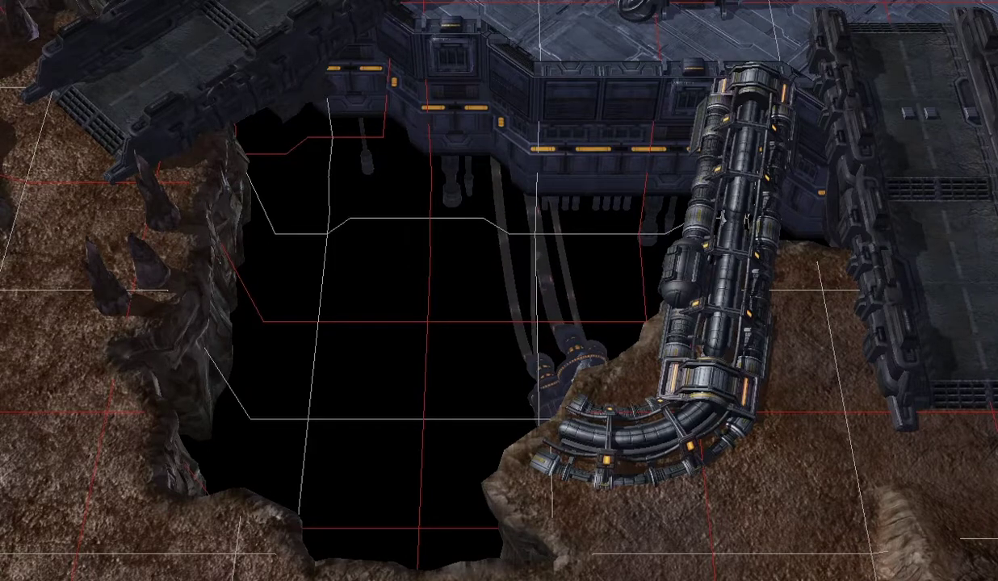
click(92, 465)
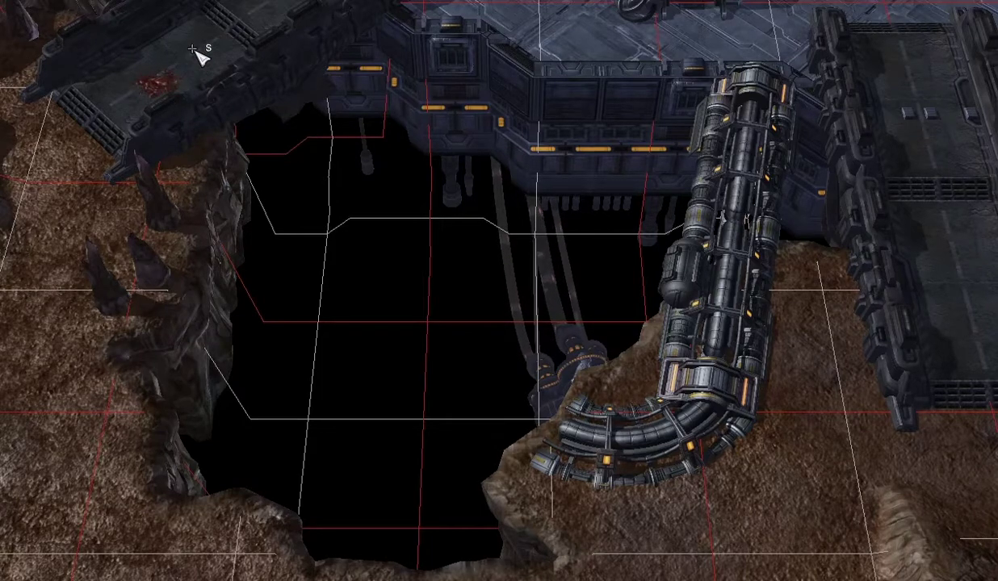
right_drag(231, 51, 335, 183)
click(405, 96)
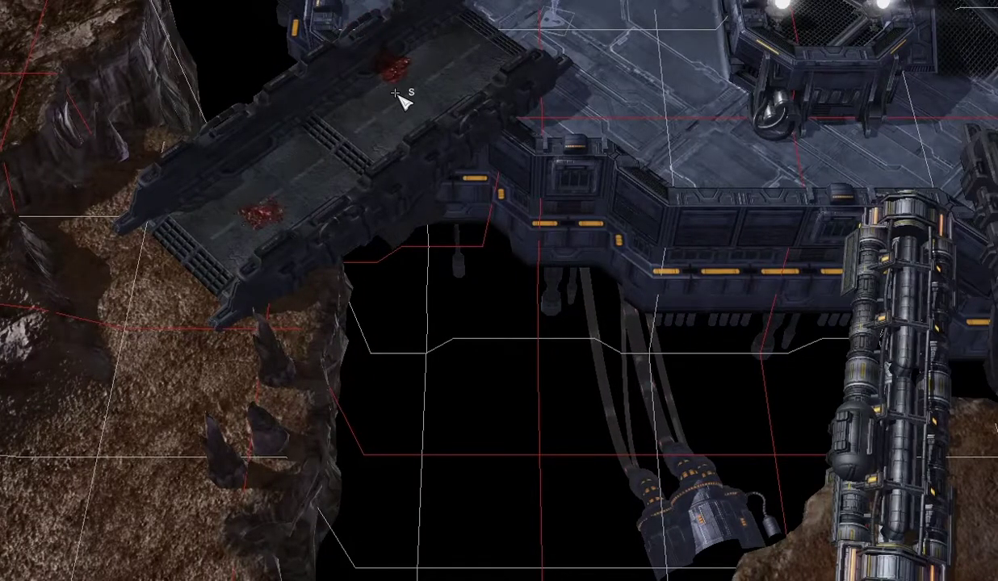
click(474, 119)
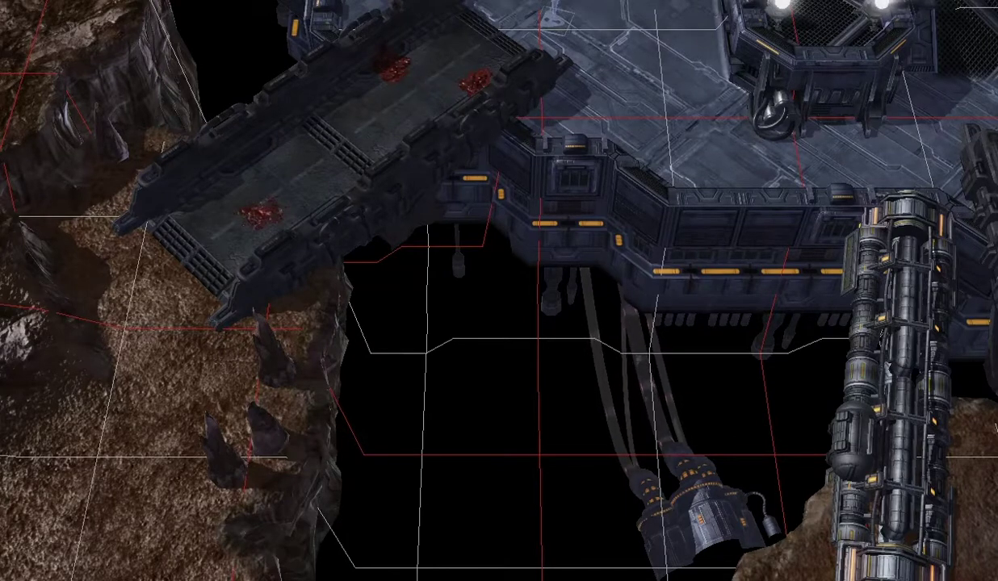
Add blood splatters to the southern edge of the small grated platform near the ramp, and undo the wreckage doodad placed west of it
right_drag(140, 114, 0, 312)
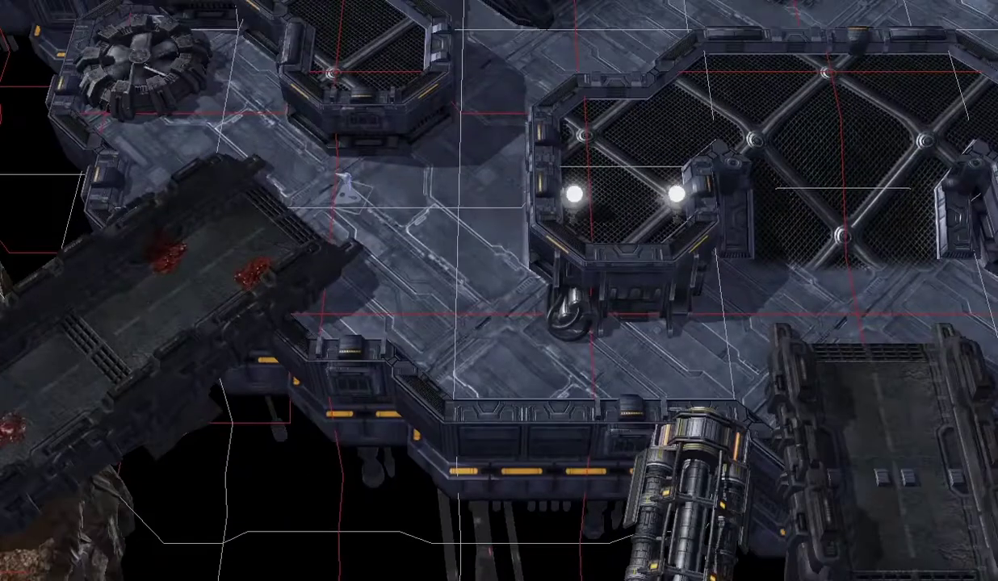
click(424, 129)
click(385, 129)
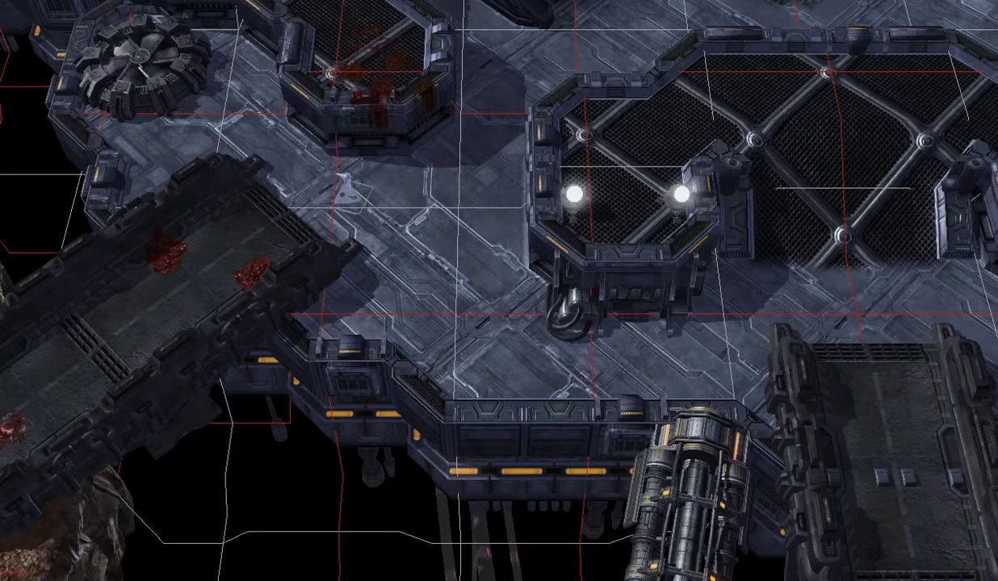
click(228, 120)
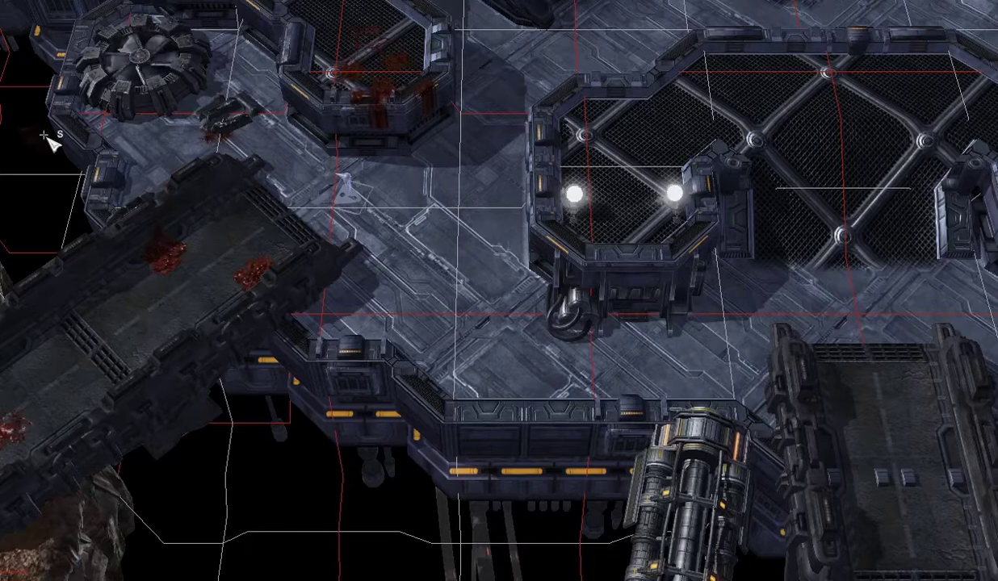
key(ctrl+z)
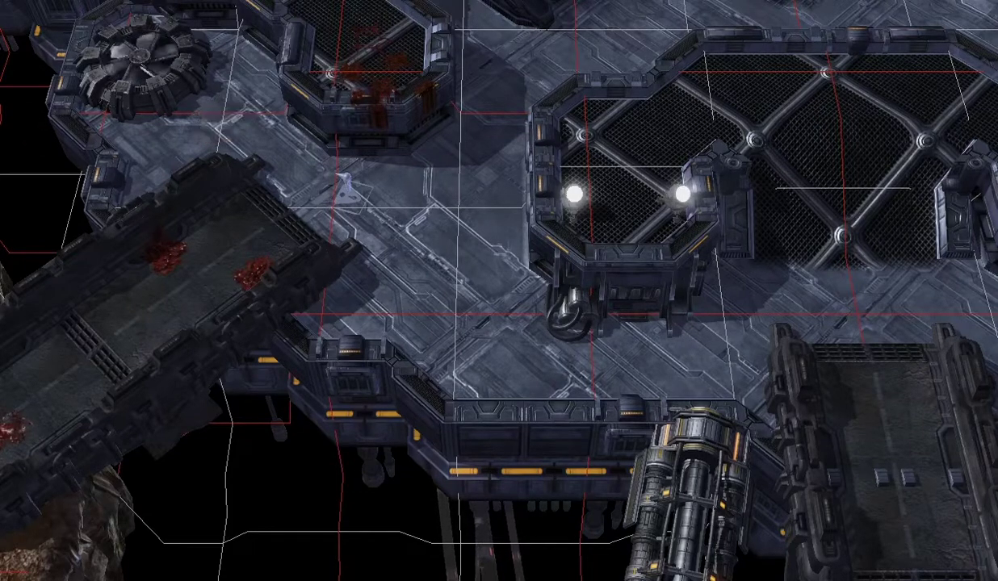